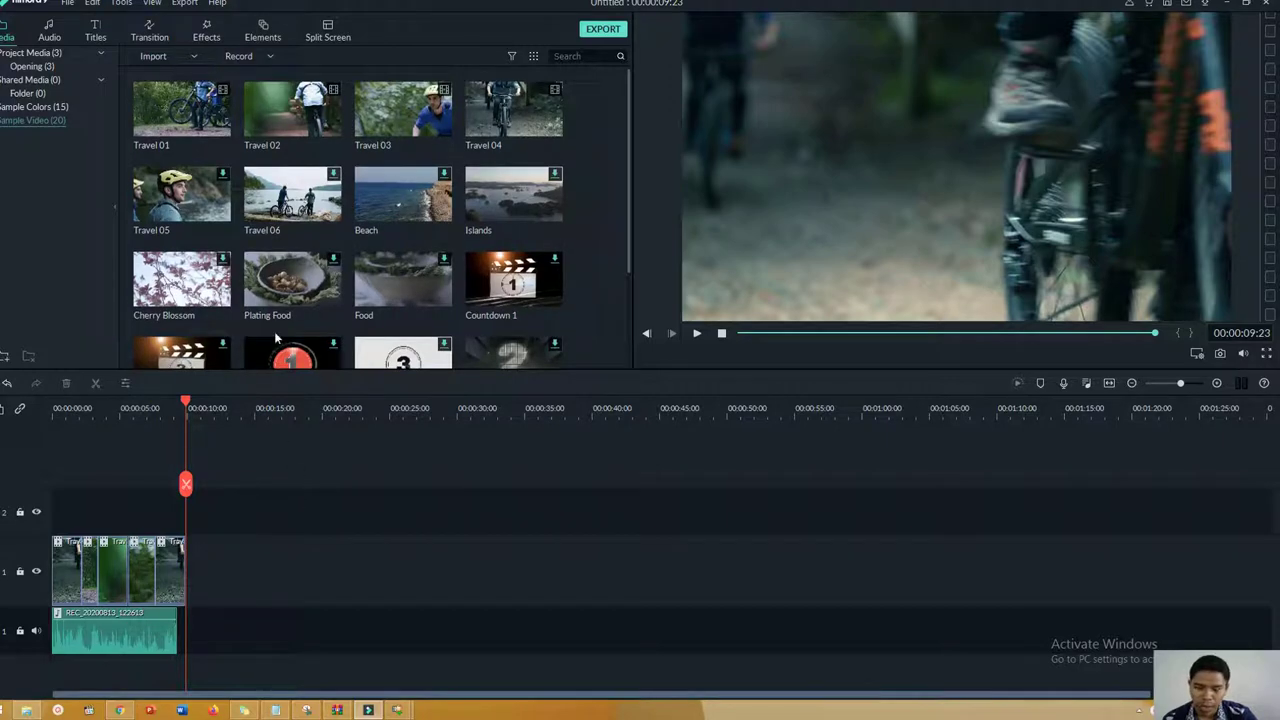
Add the FREE STOCK VIDEOS clip from the project media to video track 1, just after the Travel clips.
{"action": "mouse_move", "coordinate": [213, 96]}
{"action": "left_click", "coordinate": [30, 55]}
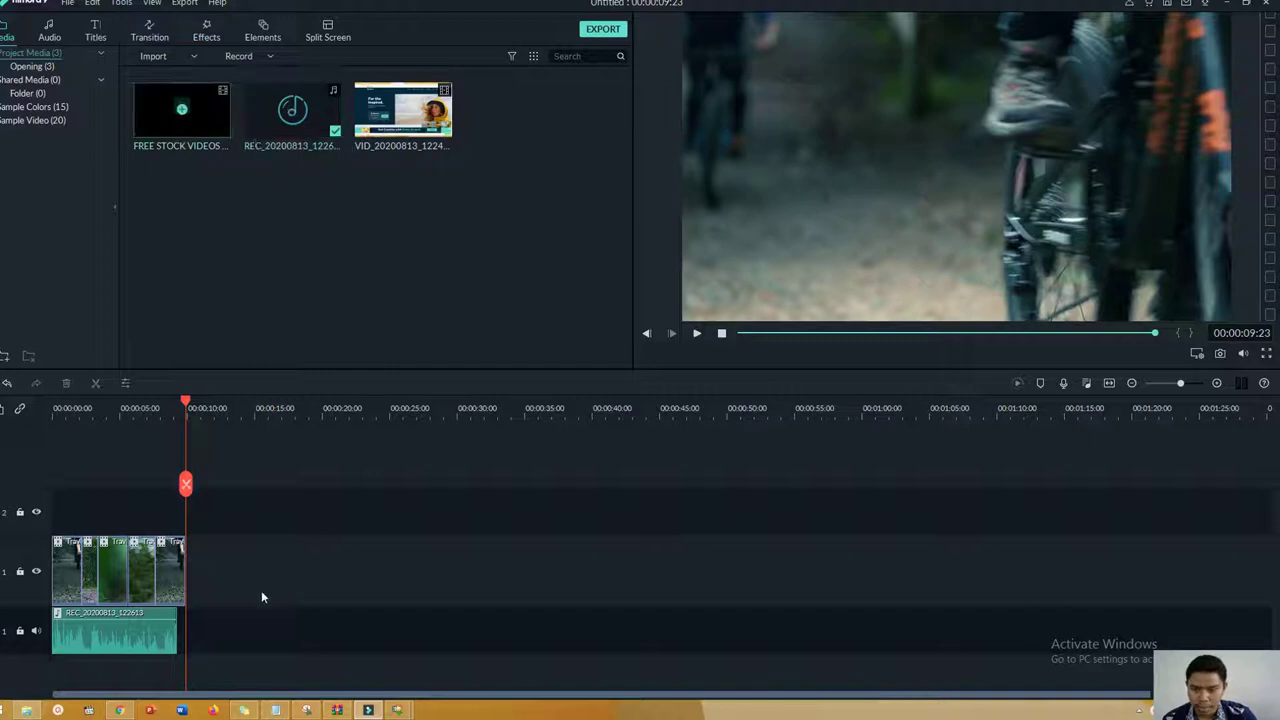
{"action": "left_click_drag", "start_coordinate": [181, 110], "coordinate": [207, 579]}
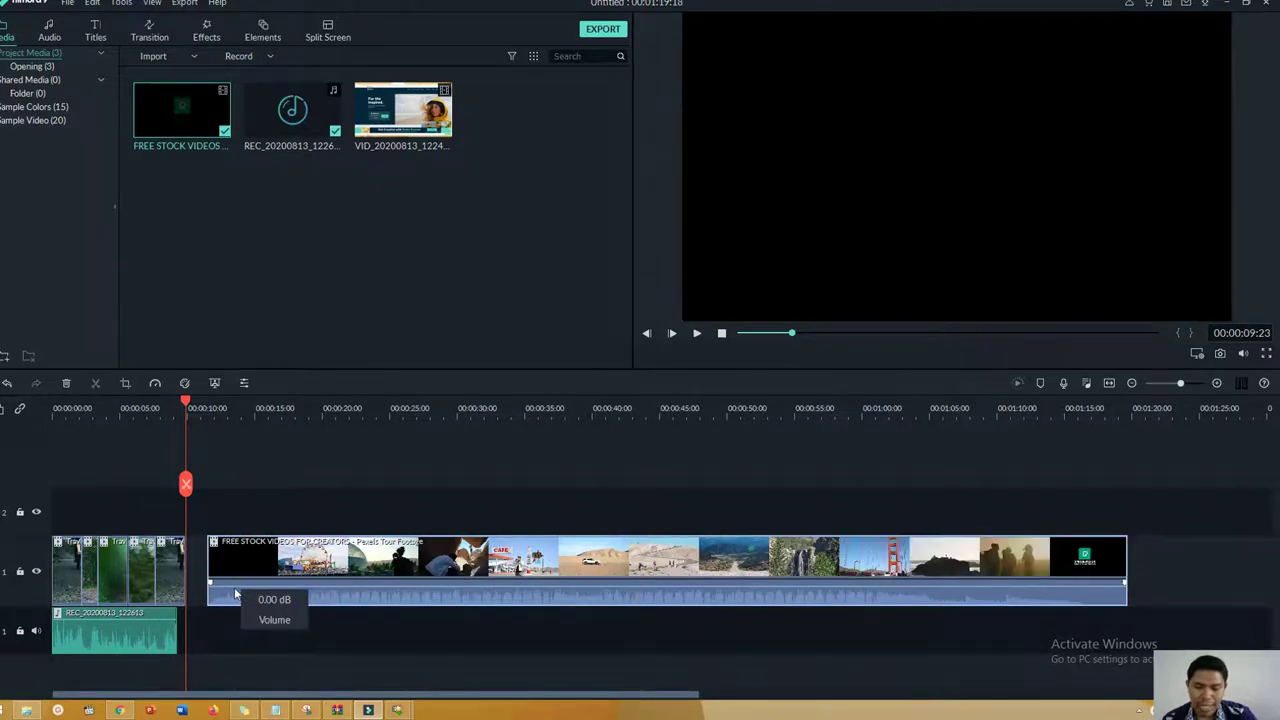
Move the FREE STOCK VIDEOS clip slightly later on video track 1.
{"action": "left_click", "coordinate": [172, 577]}
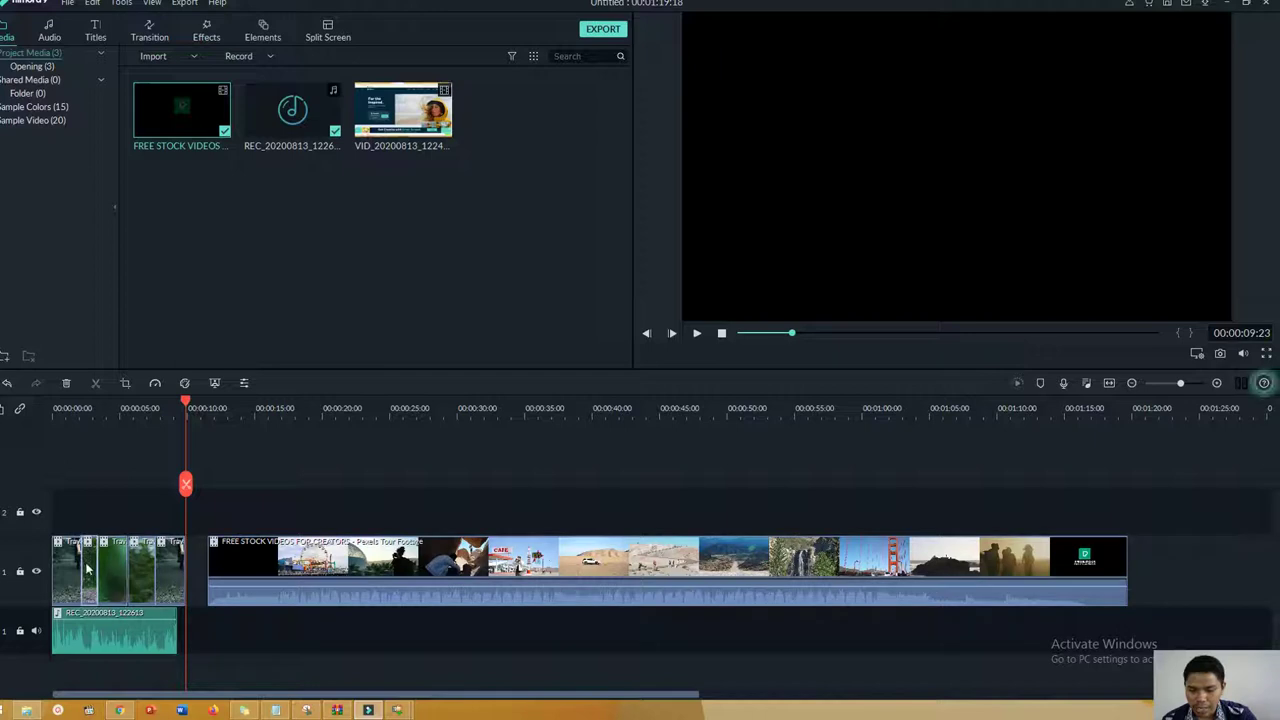
{"action": "left_click_drag", "start_coordinate": [68, 501], "coordinate": [188, 572]}
{"action": "left_click", "coordinate": [233, 506]}
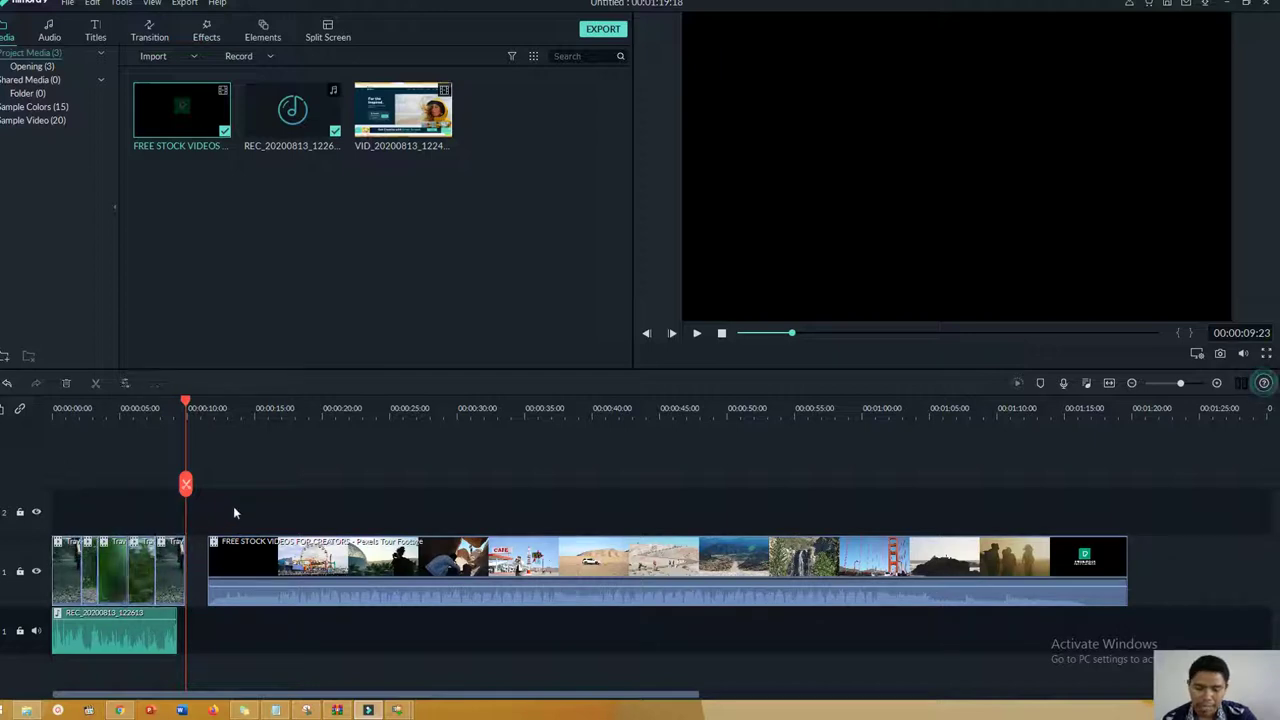
{"action": "left_click", "coordinate": [320, 573]}
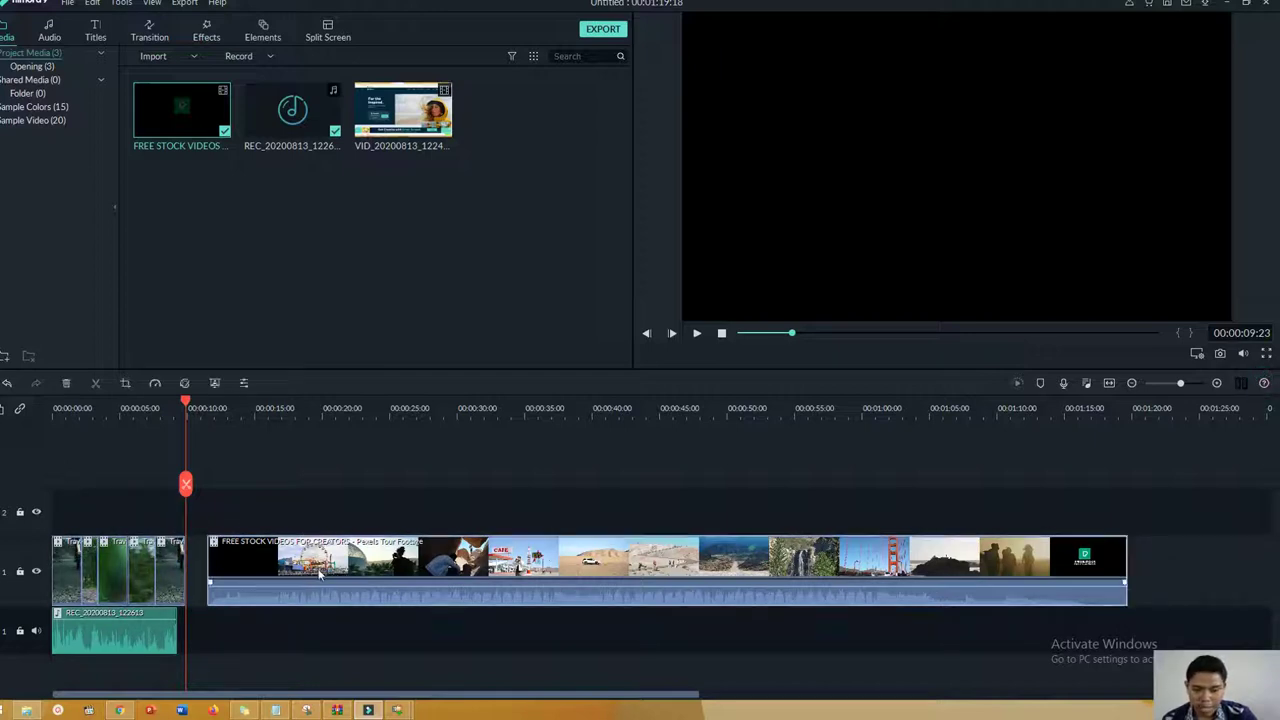
{"action": "left_click", "coordinate": [267, 615]}
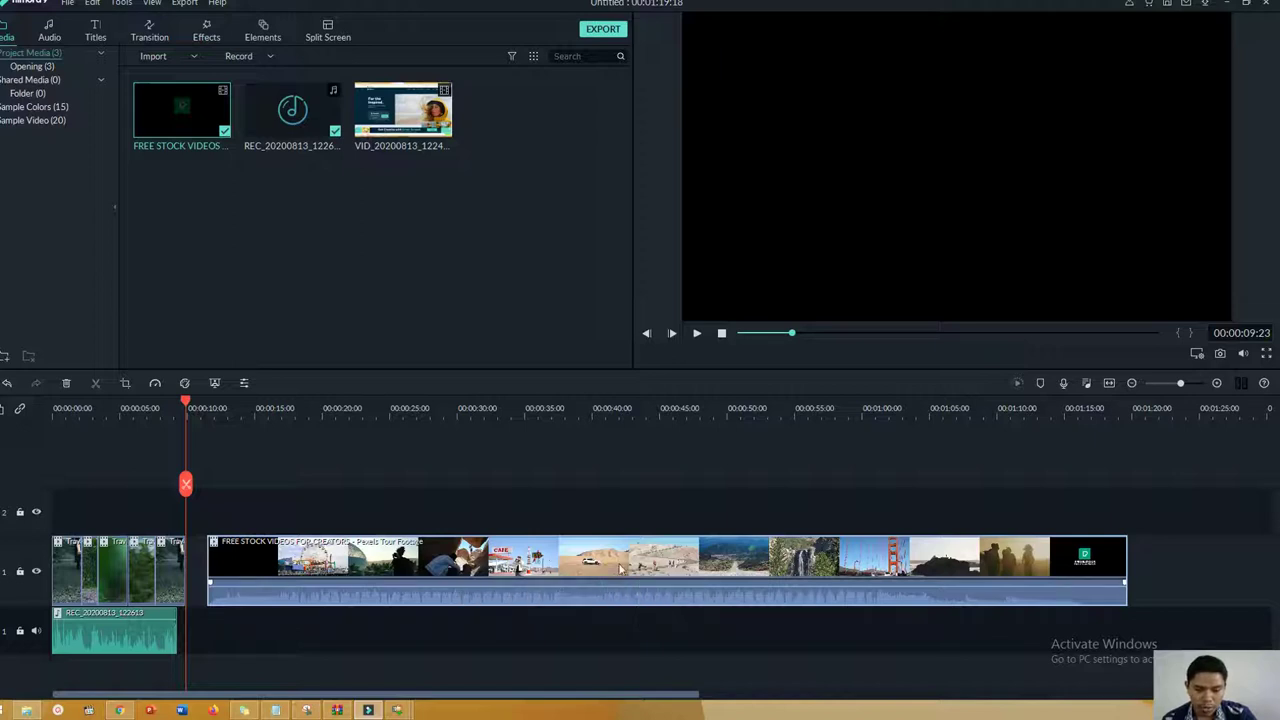
{"action": "left_click_drag", "start_coordinate": [376, 570], "coordinate": [408, 570]}
Ripple-delete all the Travel clips and the REC_20200813_122613 audio from the timeline.
{"action": "left_click", "coordinate": [182, 497]}
{"action": "left_click_drag", "start_coordinate": [170, 525], "coordinate": [66, 566]}
{"action": "key", "text": "shift+Delete"}
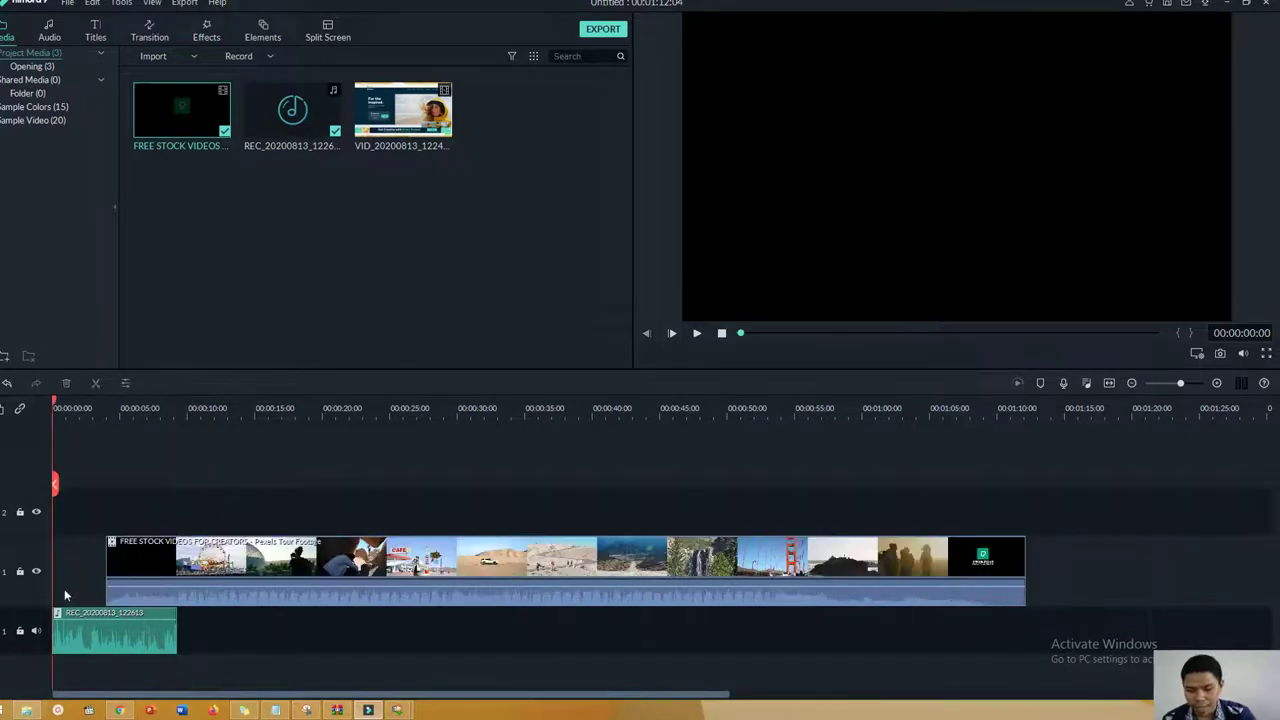
{"action": "left_click", "coordinate": [77, 615]}
{"action": "key", "text": "shift+Delete"}
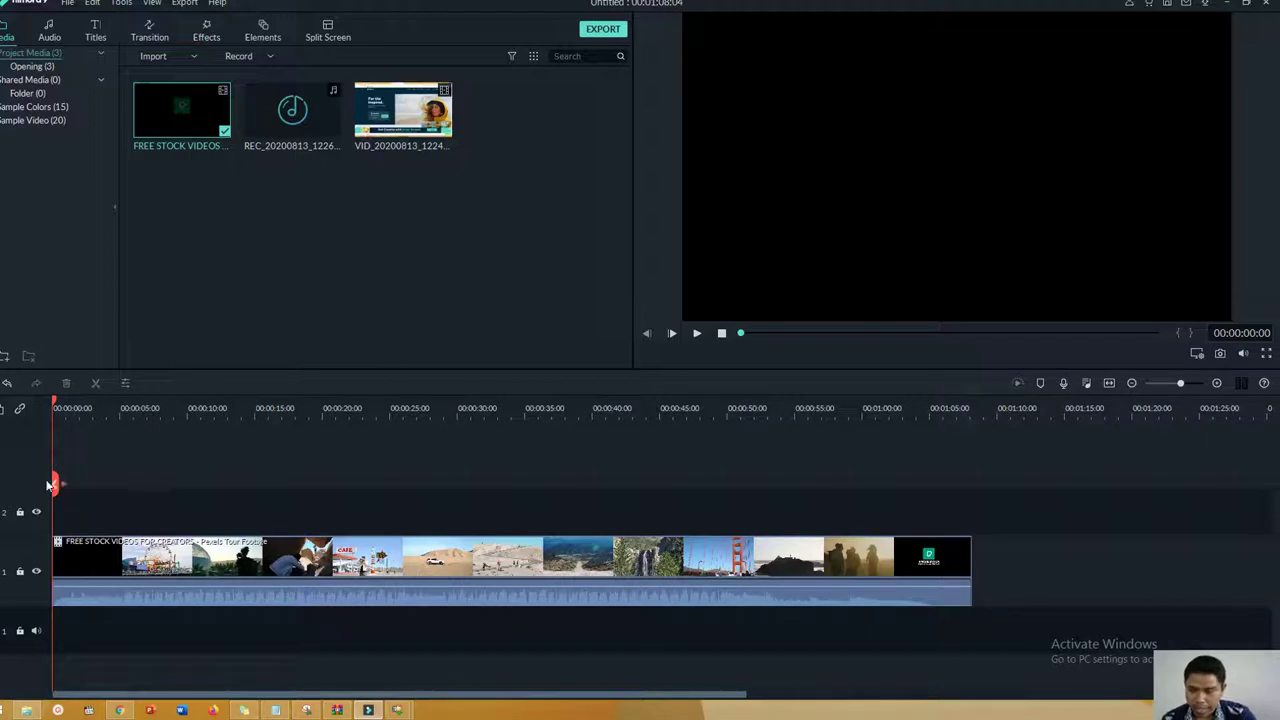
Toggle the visibility of video track 1, leave it hidden, and play the timeline.
{"action": "left_click", "coordinate": [36, 572]}
{"action": "left_click", "coordinate": [36, 573]}
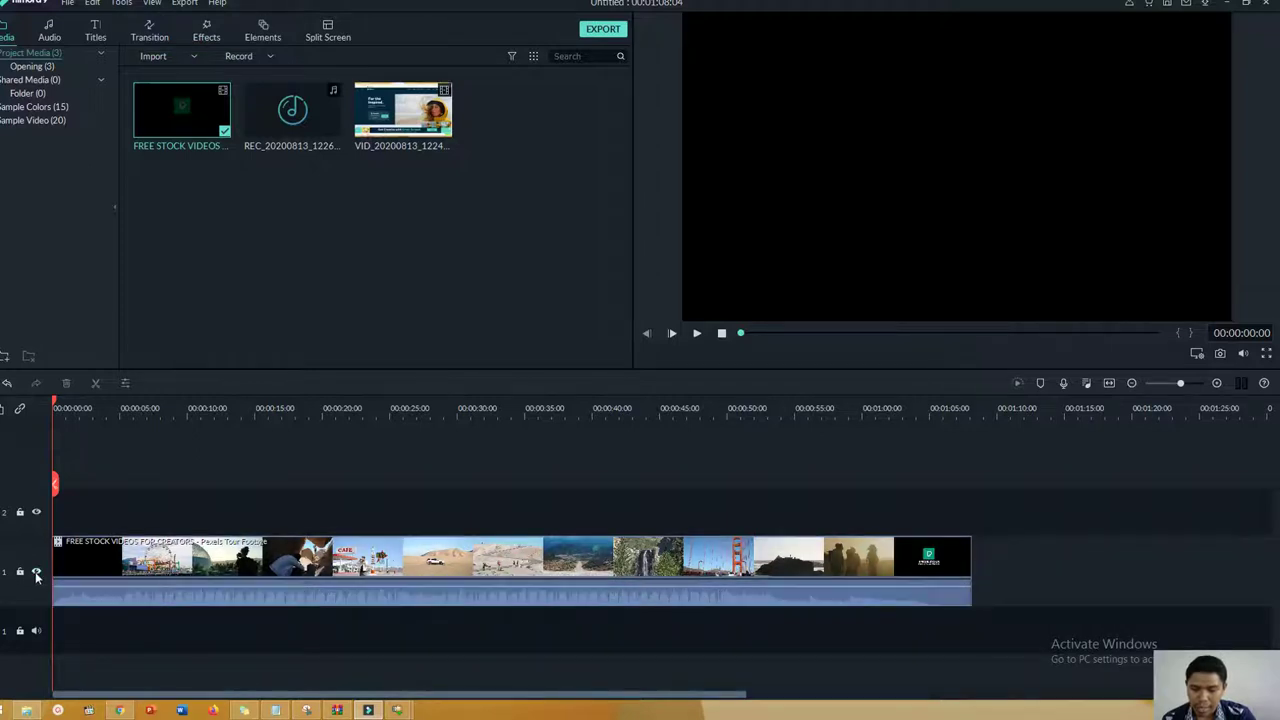
{"action": "left_click", "coordinate": [36, 573]}
{"action": "left_click", "coordinate": [36, 573]}
{"action": "left_click", "coordinate": [36, 573]}
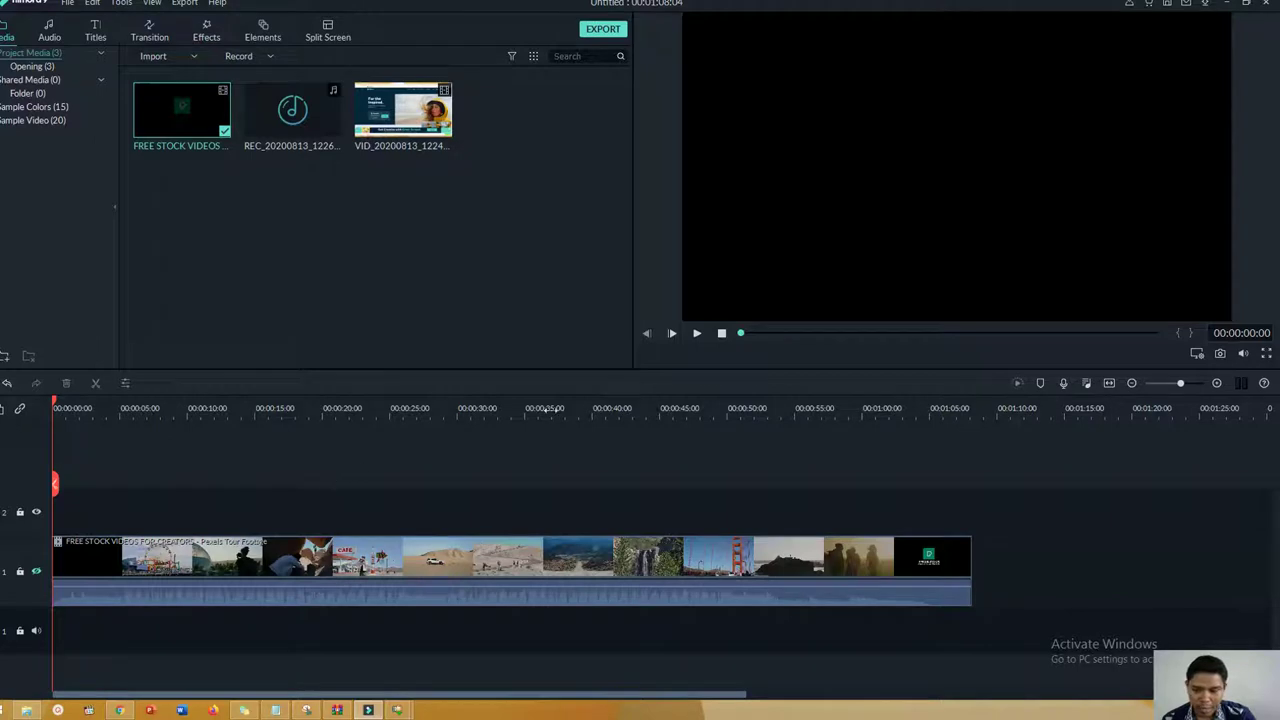
{"action": "left_click", "coordinate": [697, 333]}
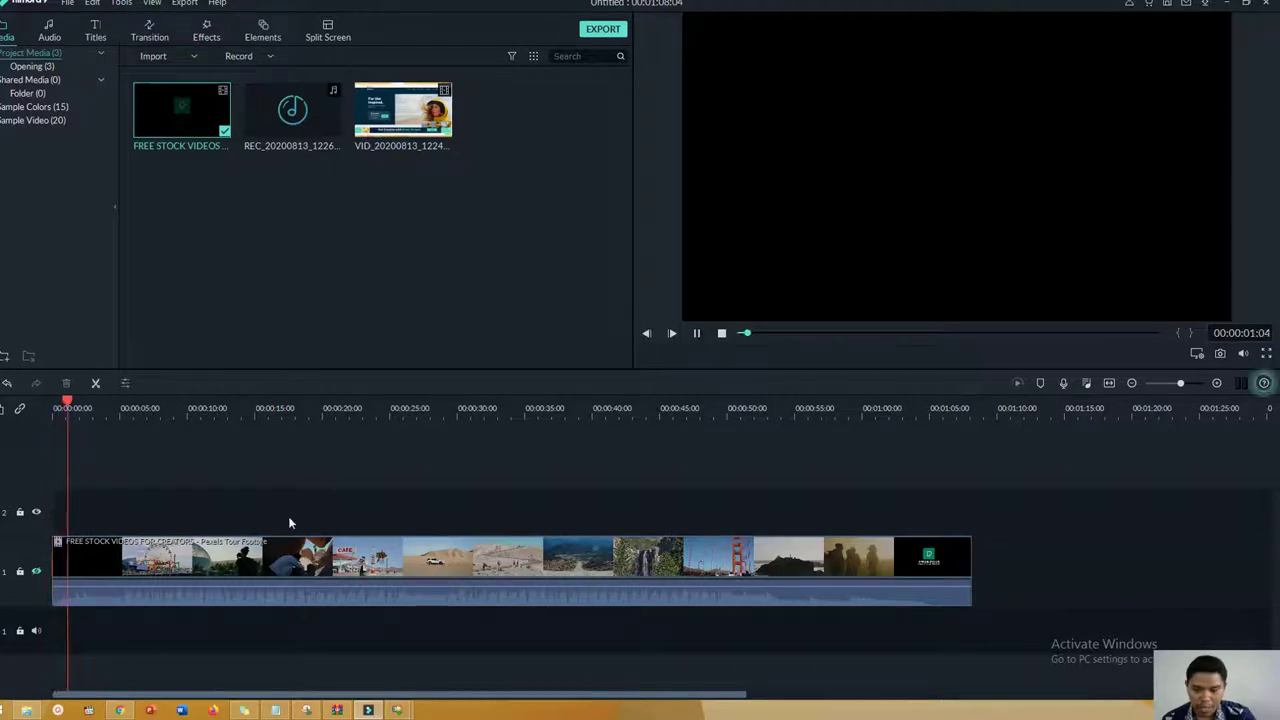
Show video track 1 and play the footage, switching the track's visibility off and on again to compare.
{"action": "left_click", "coordinate": [36, 573]}
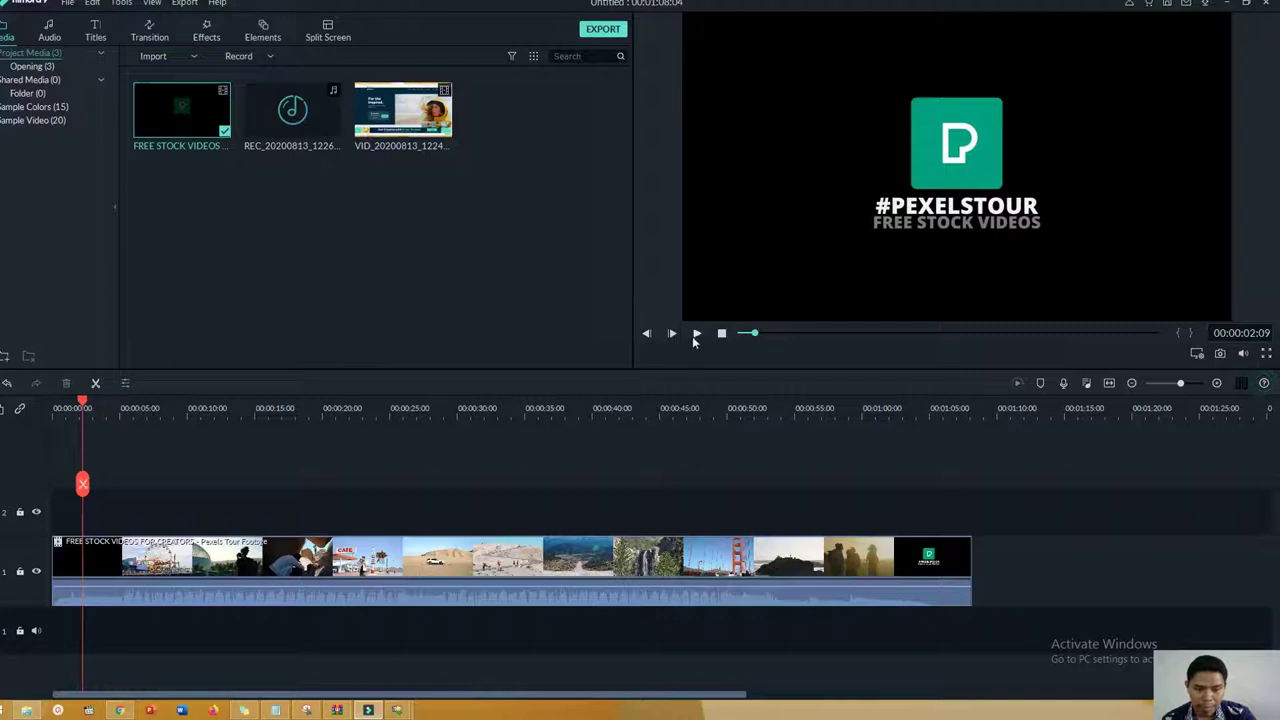
{"action": "left_click", "coordinate": [697, 334]}
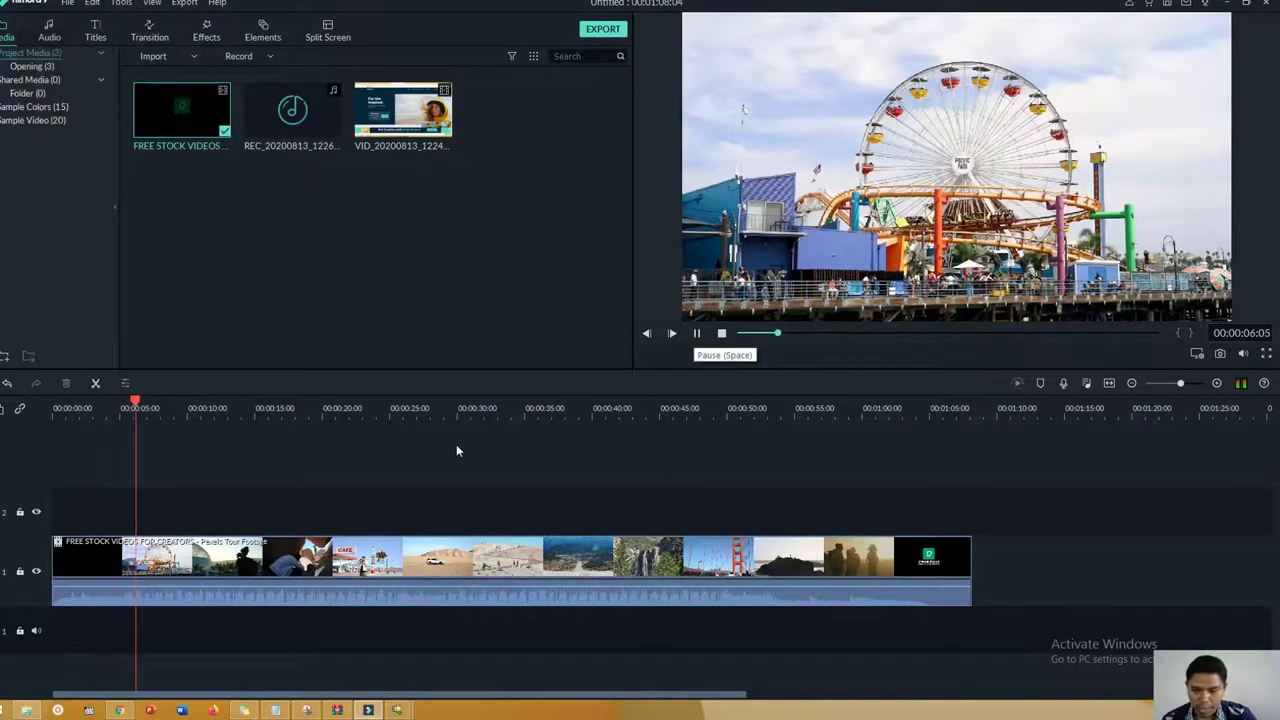
{"action": "left_click", "coordinate": [36, 572]}
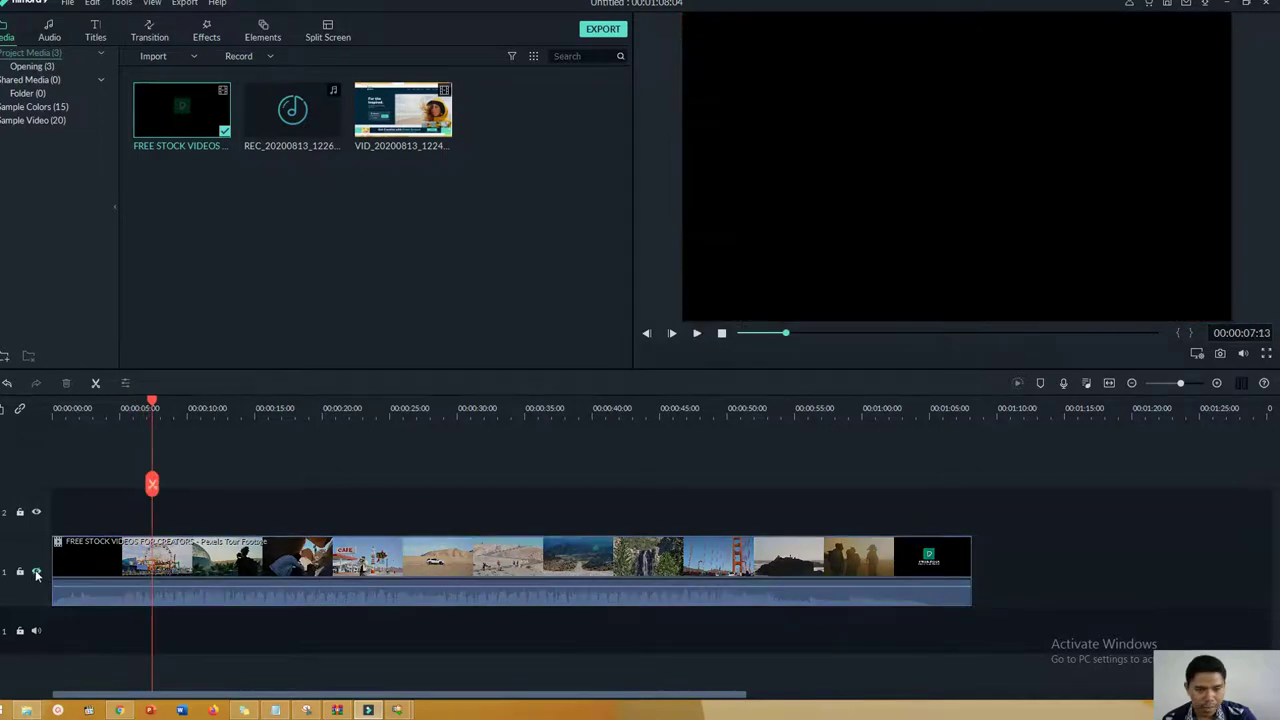
{"action": "left_click", "coordinate": [36, 572]}
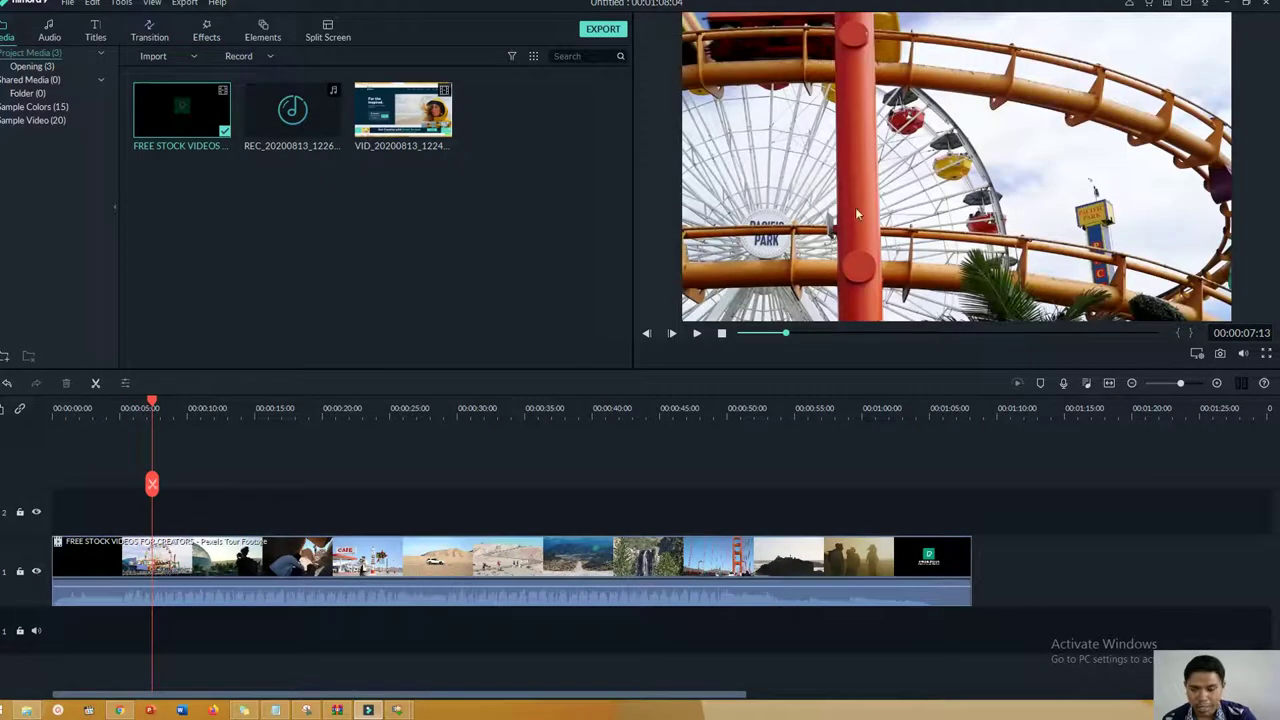
Test the lock on video track 1 and try moving the FREE STOCK VIDEOS clip, undoing the move.
{"action": "left_click", "coordinate": [21, 576]}
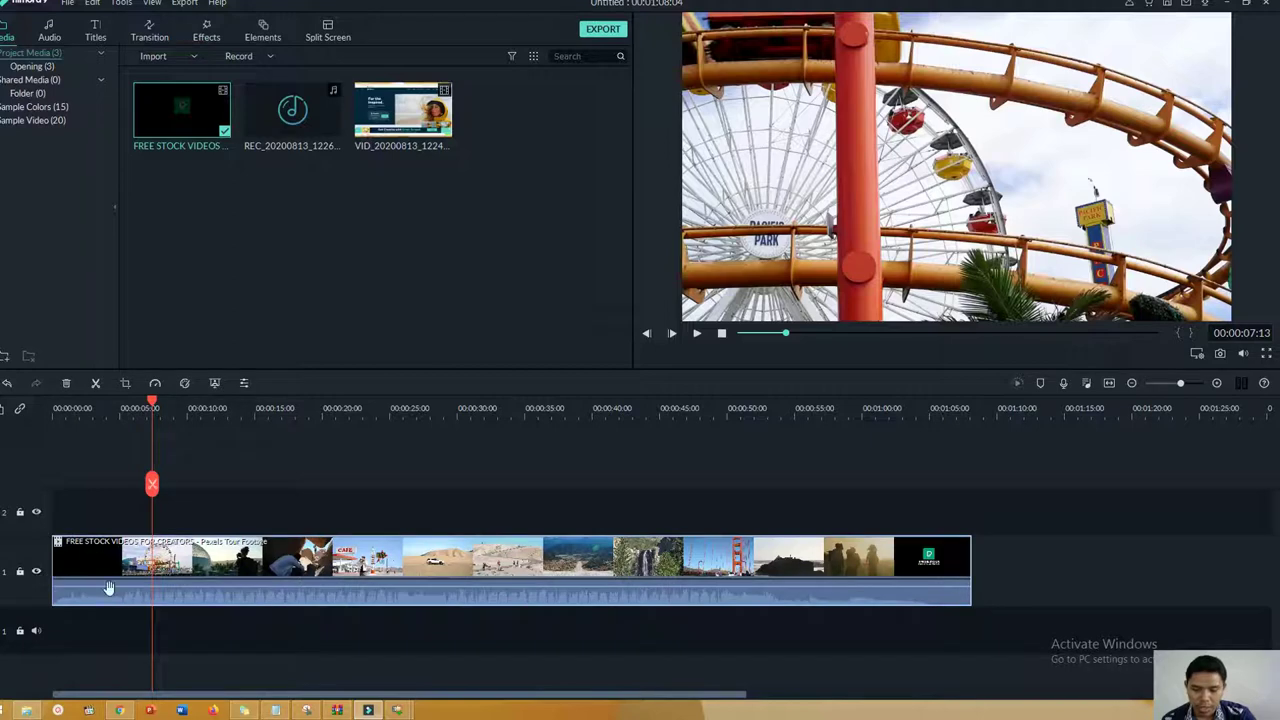
{"action": "left_click_drag", "start_coordinate": [287, 566], "coordinate": [332, 568]}
{"action": "key", "text": "ctrl+z"}
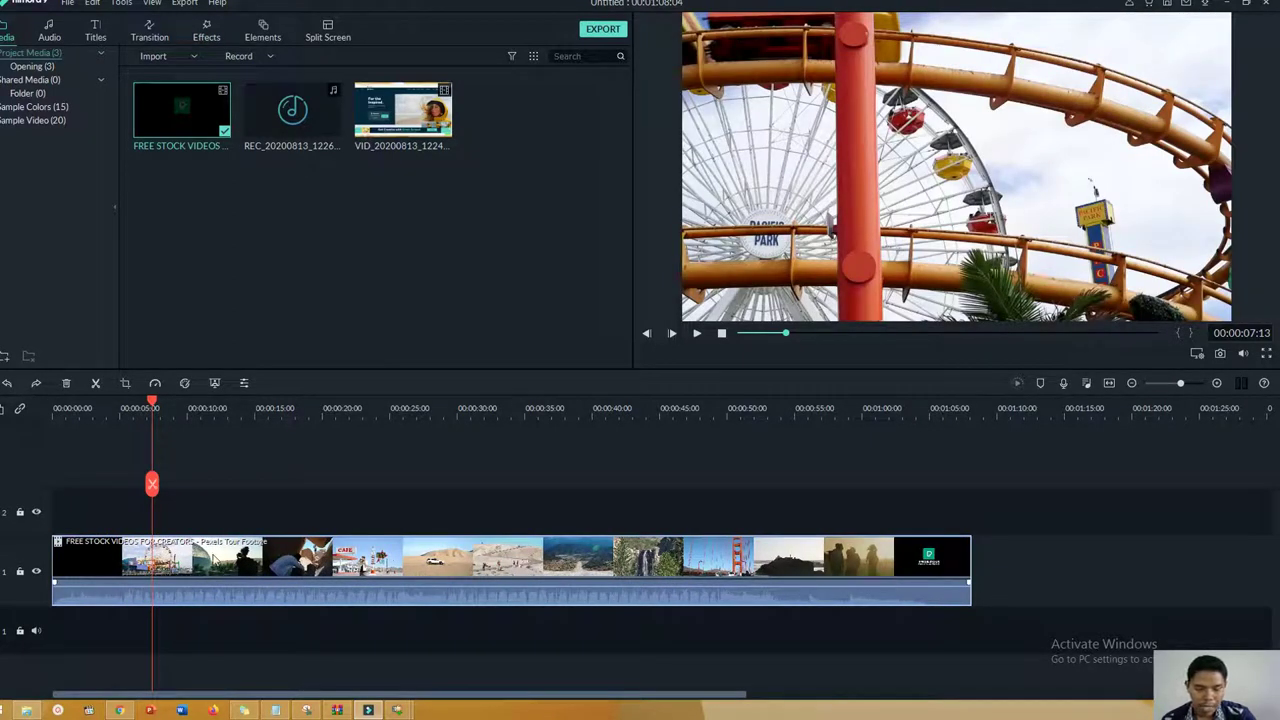
{"action": "left_click_drag", "start_coordinate": [262, 566], "coordinate": [218, 553]}
{"action": "left_click", "coordinate": [21, 577]}
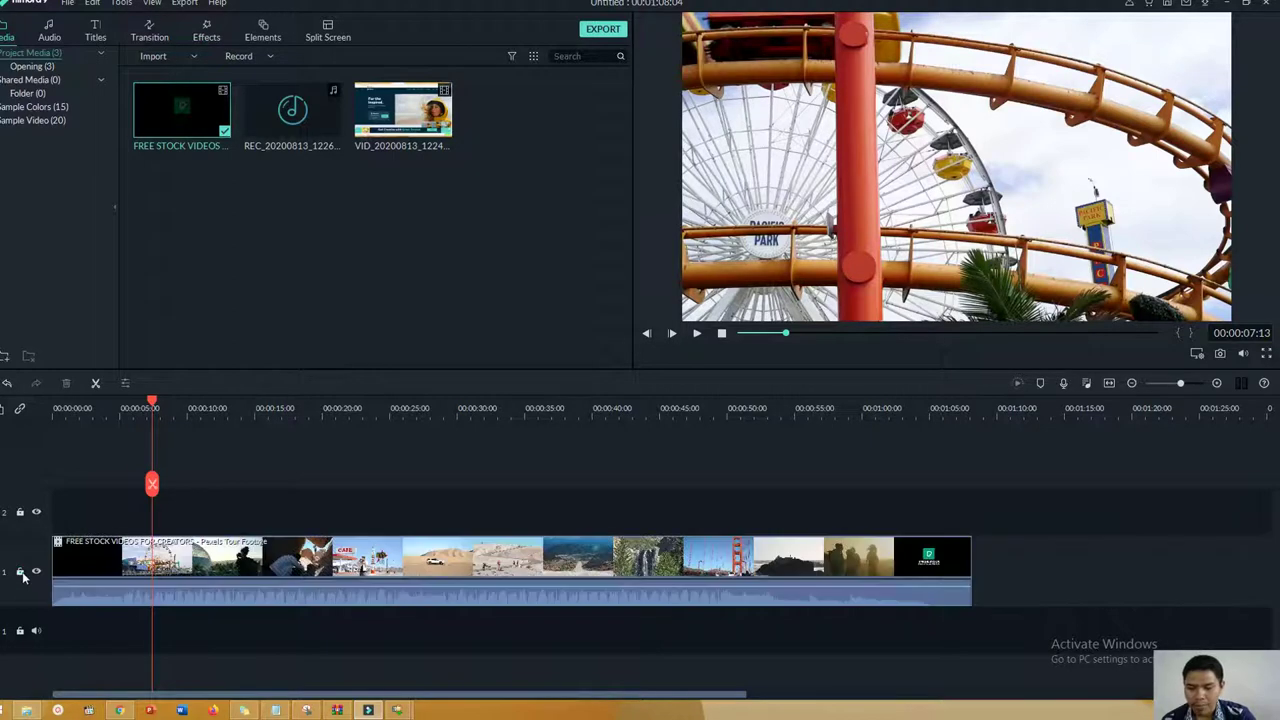
{"action": "left_click", "coordinate": [370, 570]}
{"action": "left_click", "coordinate": [361, 533]}
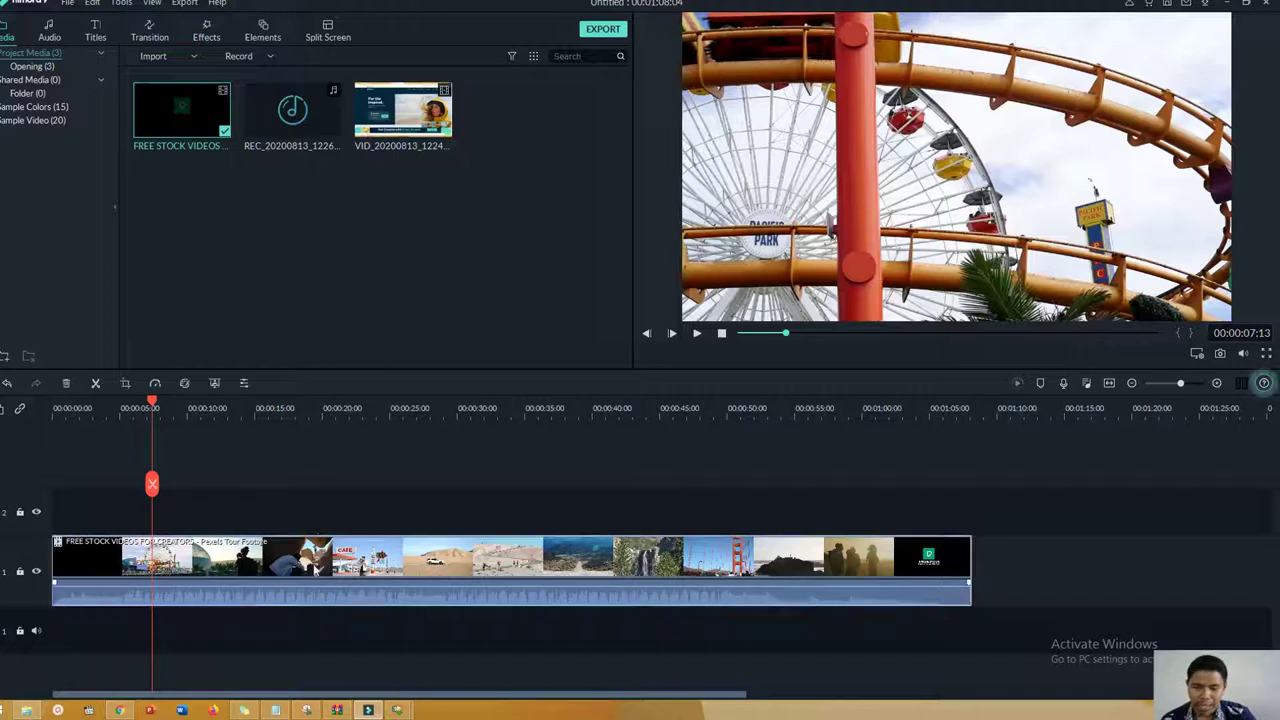
{"action": "left_click", "coordinate": [245, 578]}
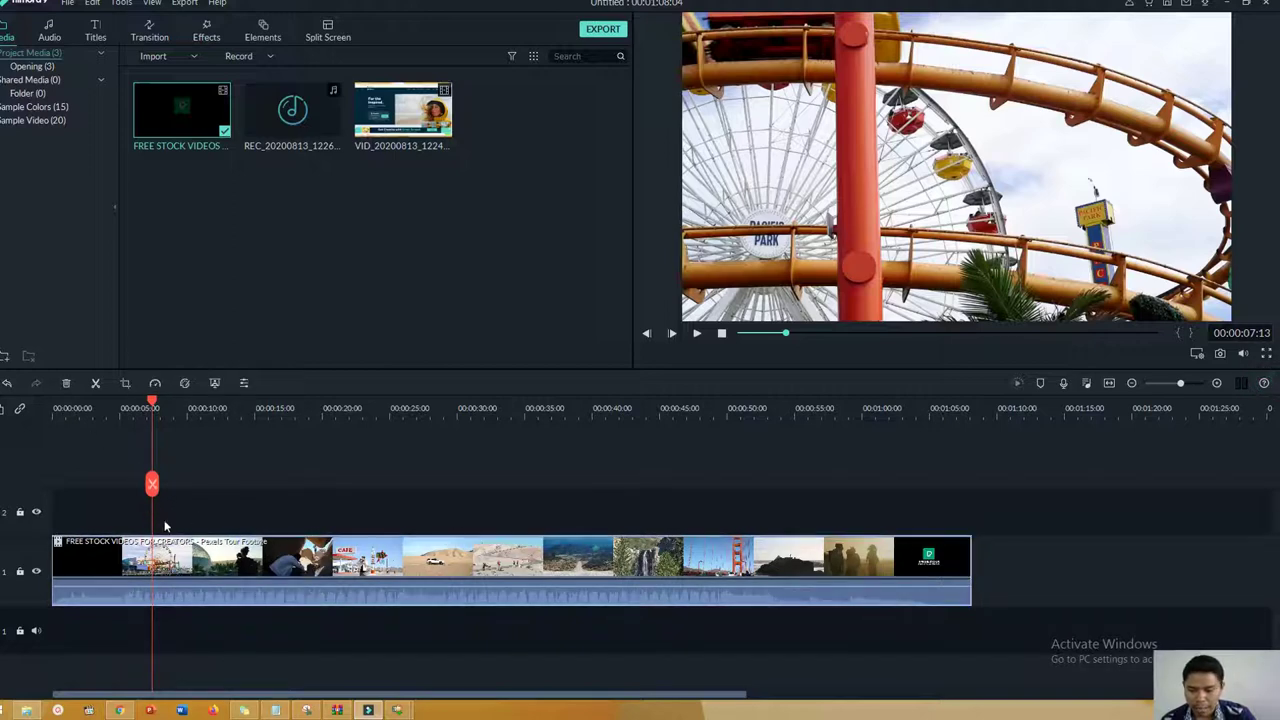
Place the VID_20200813 clip at the start of video track 2, try shifting it along the track, and undo the shift.
{"action": "left_click_drag", "start_coordinate": [403, 115], "coordinate": [55, 515]}
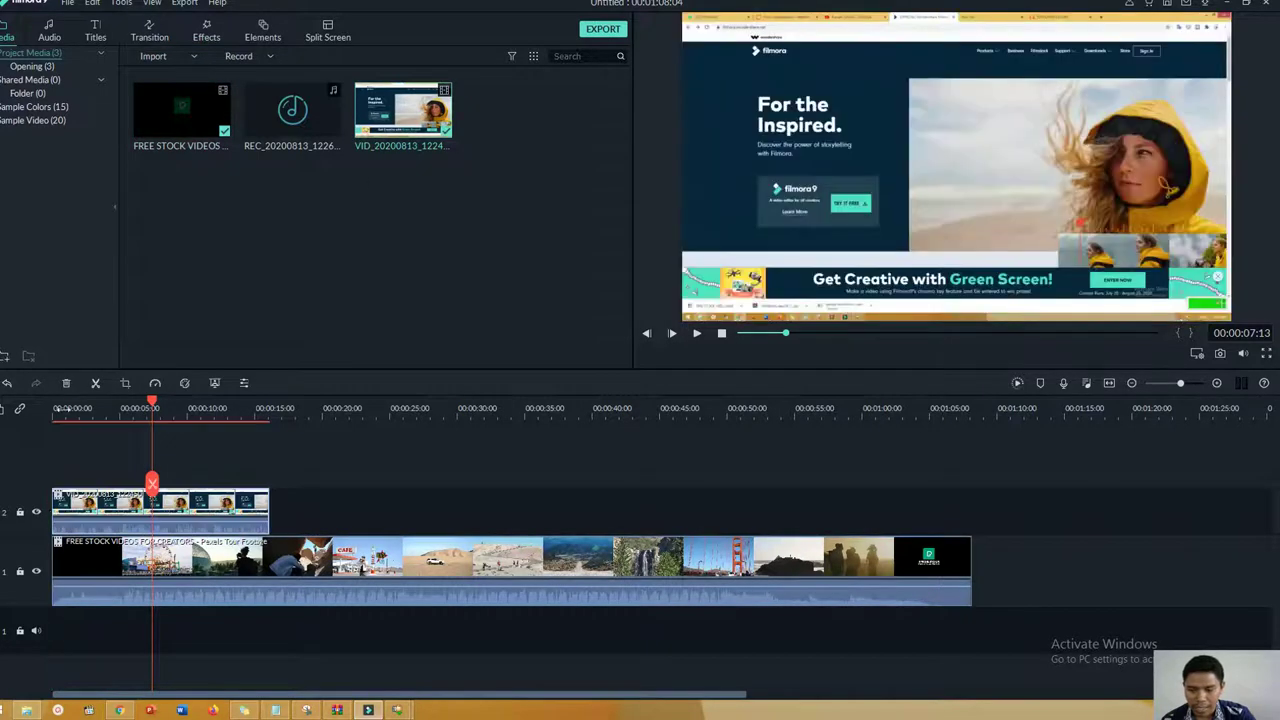
{"action": "left_click", "coordinate": [61, 412]}
{"action": "left_click_drag", "start_coordinate": [61, 410], "coordinate": [95, 410]}
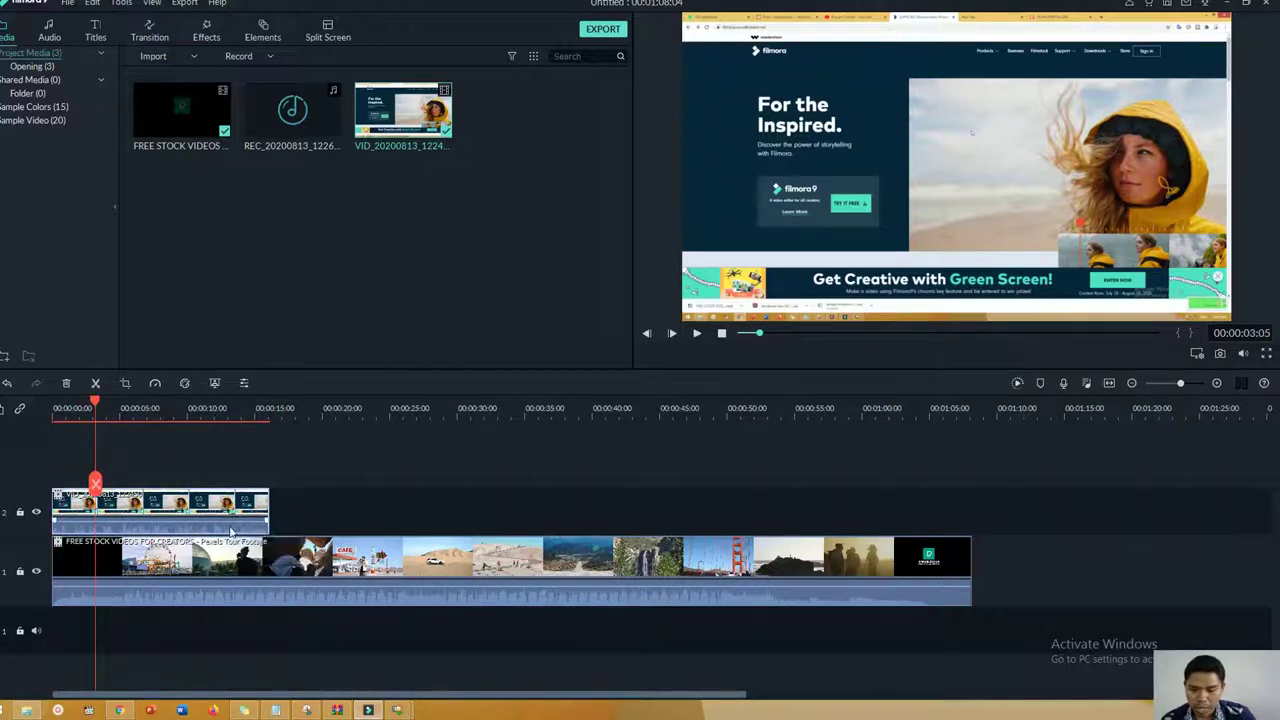
{"action": "left_click_drag", "start_coordinate": [225, 524], "coordinate": [263, 532]}
{"action": "key", "text": "ctrl+z"}
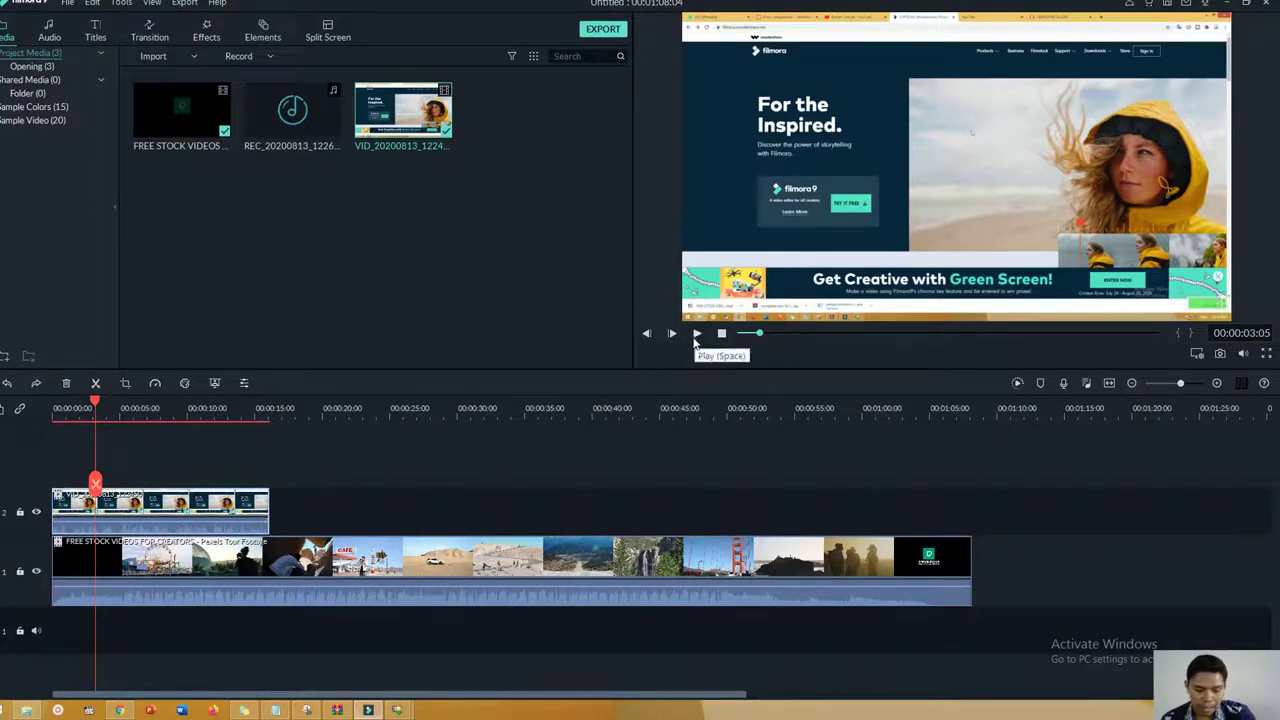
Preview the stacked tracks with the volume at 100, stop playback, and delete the VID_20200813 clip from video track 2.
{"action": "key", "text": "XF86AudioRaiseVolume"}
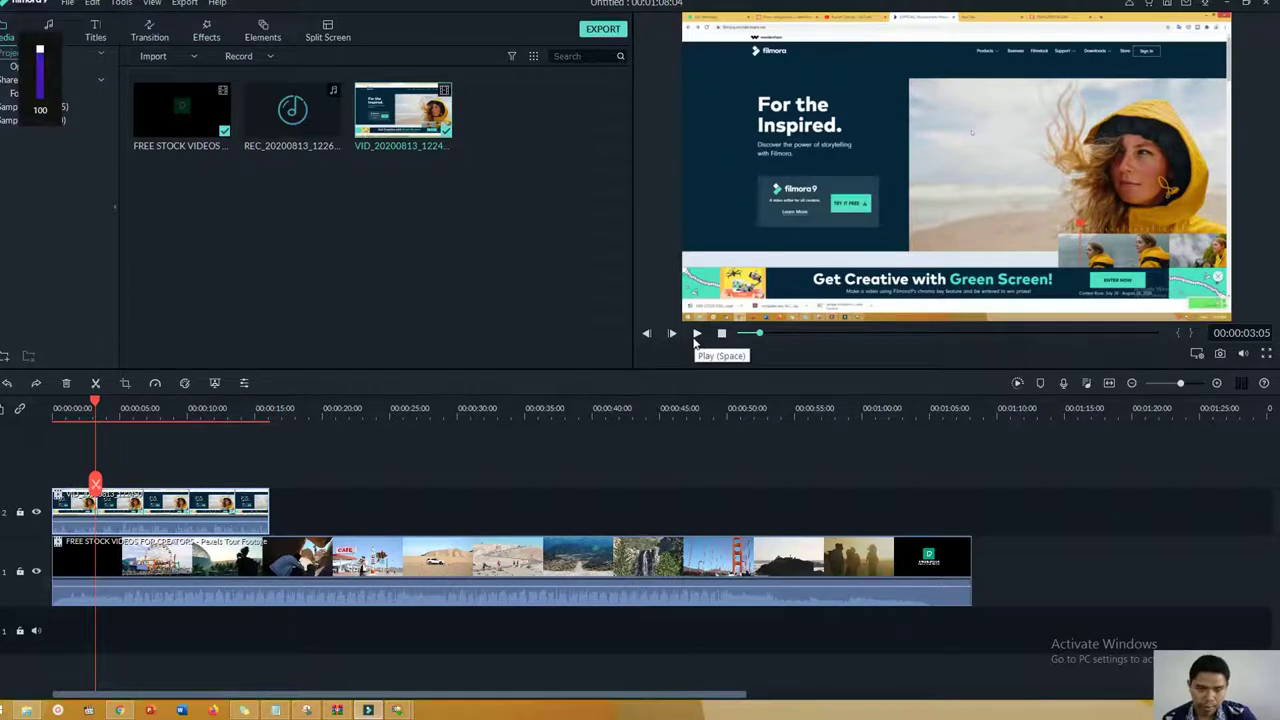
{"action": "left_click", "coordinate": [696, 340]}
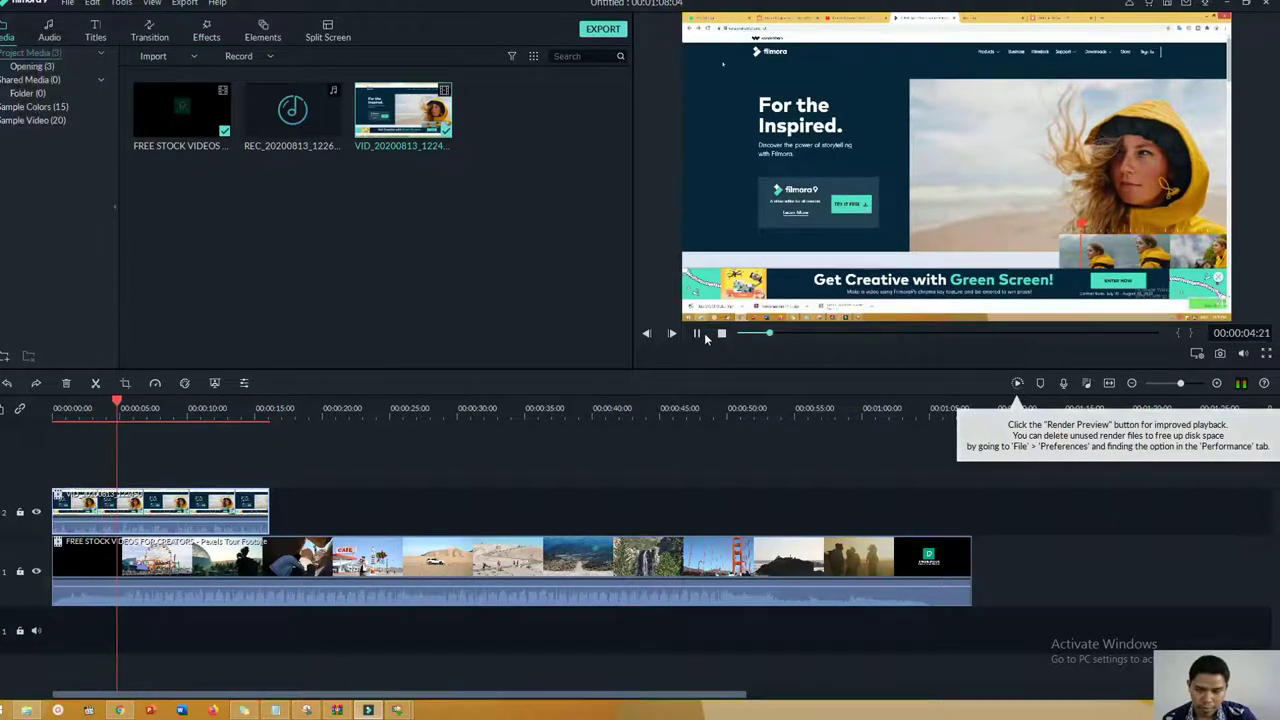
{"action": "left_click", "coordinate": [721, 335]}
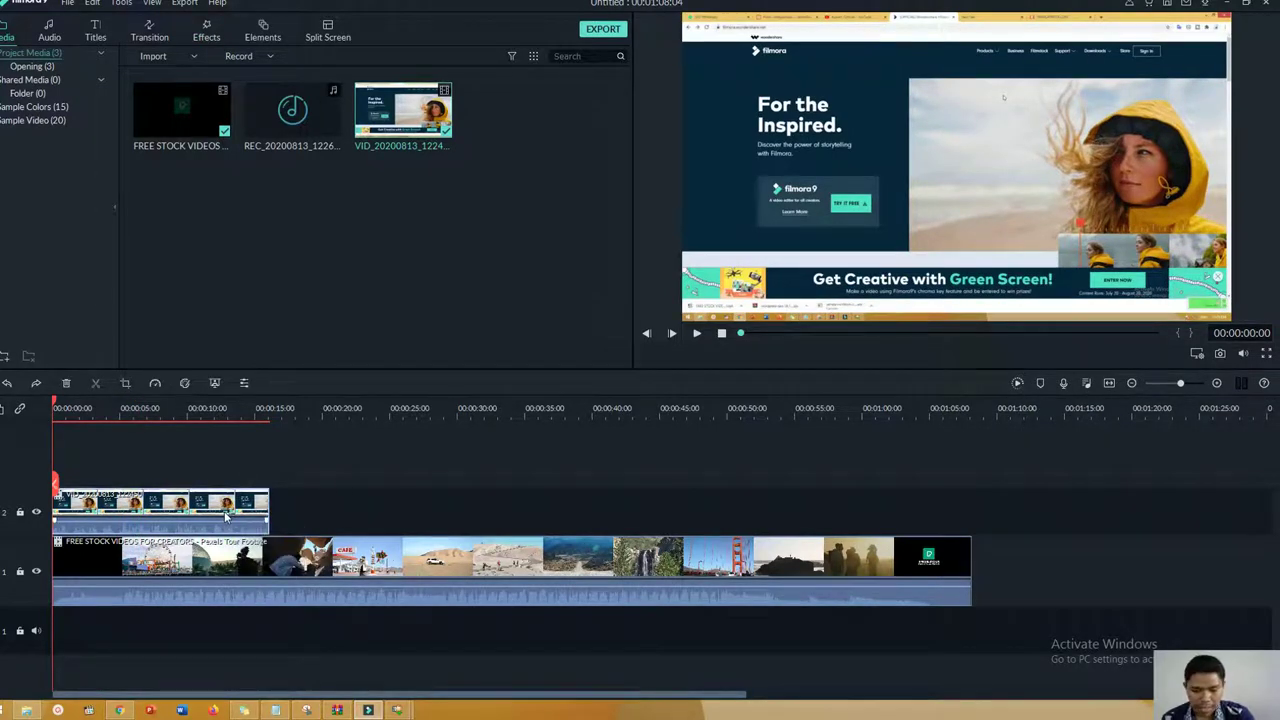
{"action": "key", "text": "Delete"}
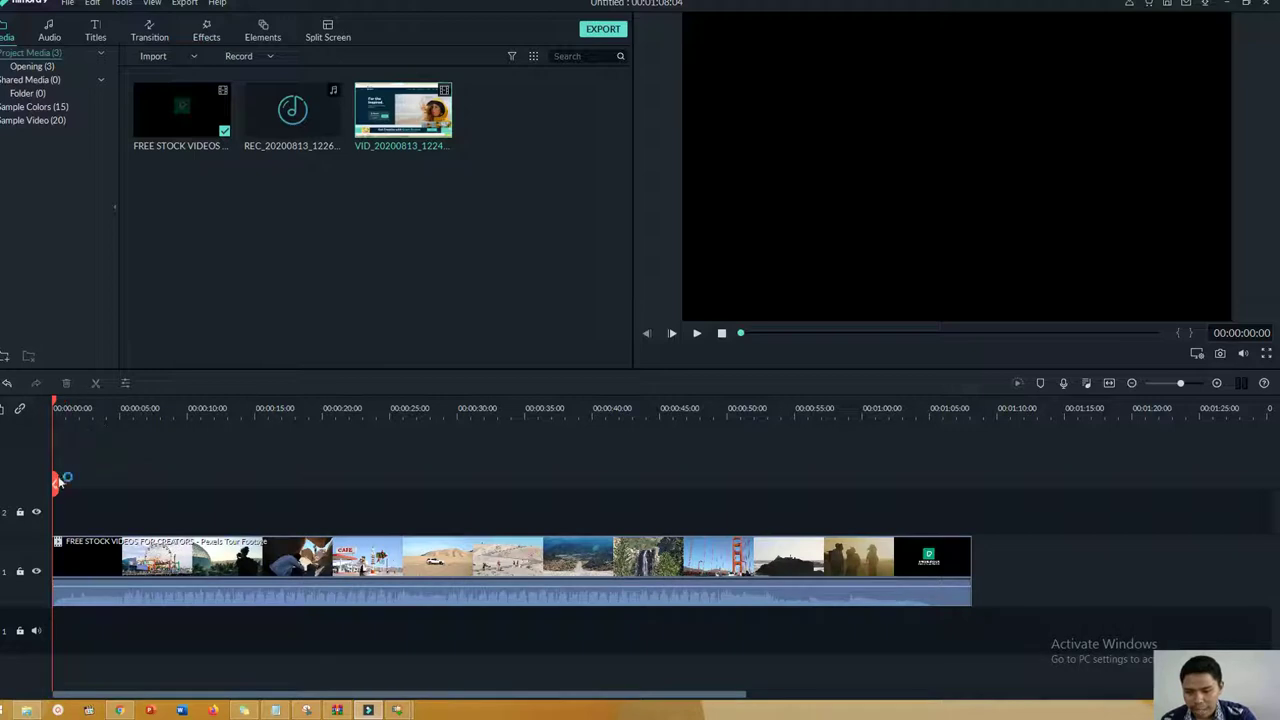
Split the FREE STOCK VIDEOS clip at 00:00:03:22 and at 00:00:11:08.
{"action": "left_click_drag", "start_coordinate": [96, 537], "coordinate": [250, 625]}
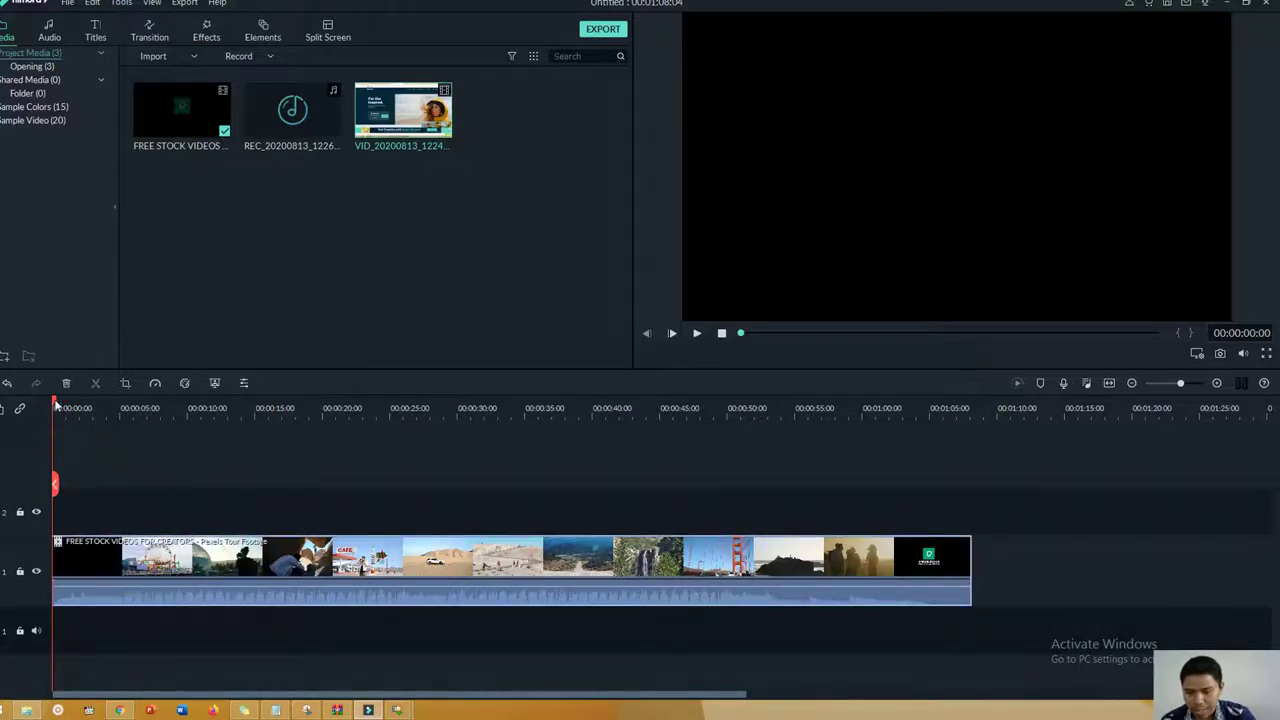
{"action": "left_click_drag", "start_coordinate": [56, 403], "coordinate": [109, 411]}
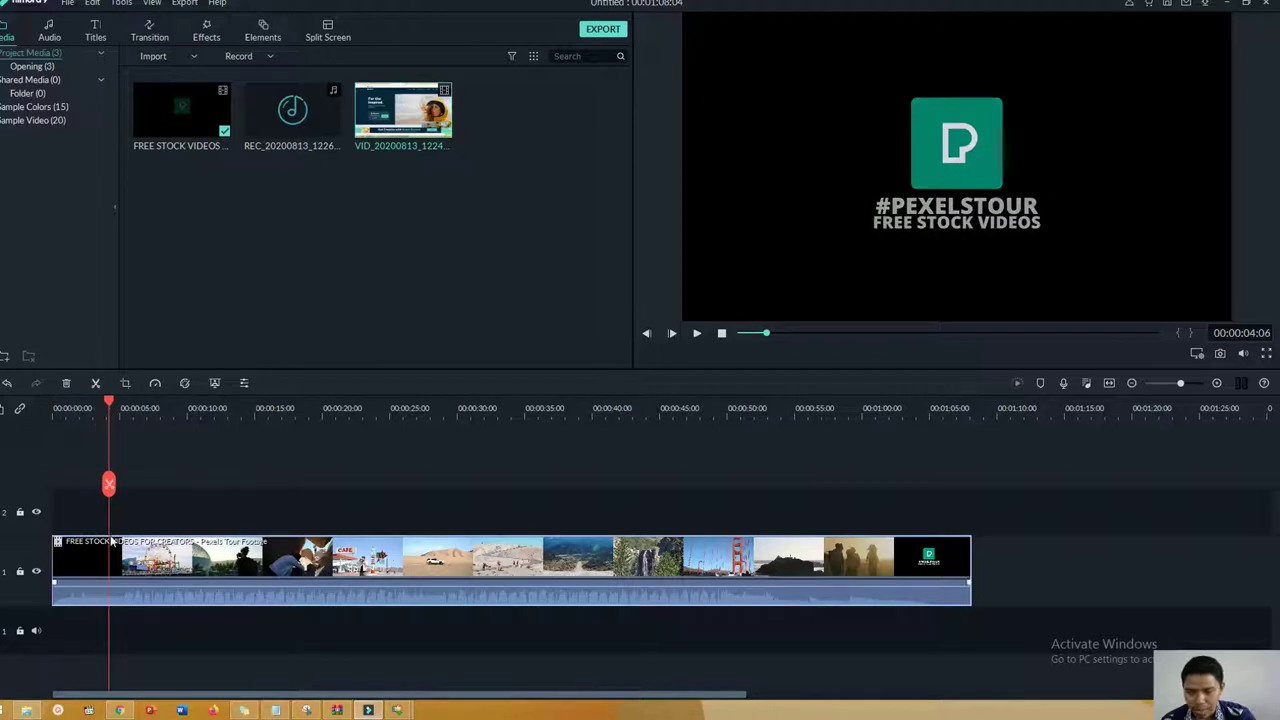
{"action": "mouse_move", "coordinate": [109, 405]}
{"action": "left_mouse_down"}
{"action": "mouse_move", "coordinate": [124, 407]}
{"action": "mouse_move", "coordinate": [104, 405]}
{"action": "left_mouse_up"}
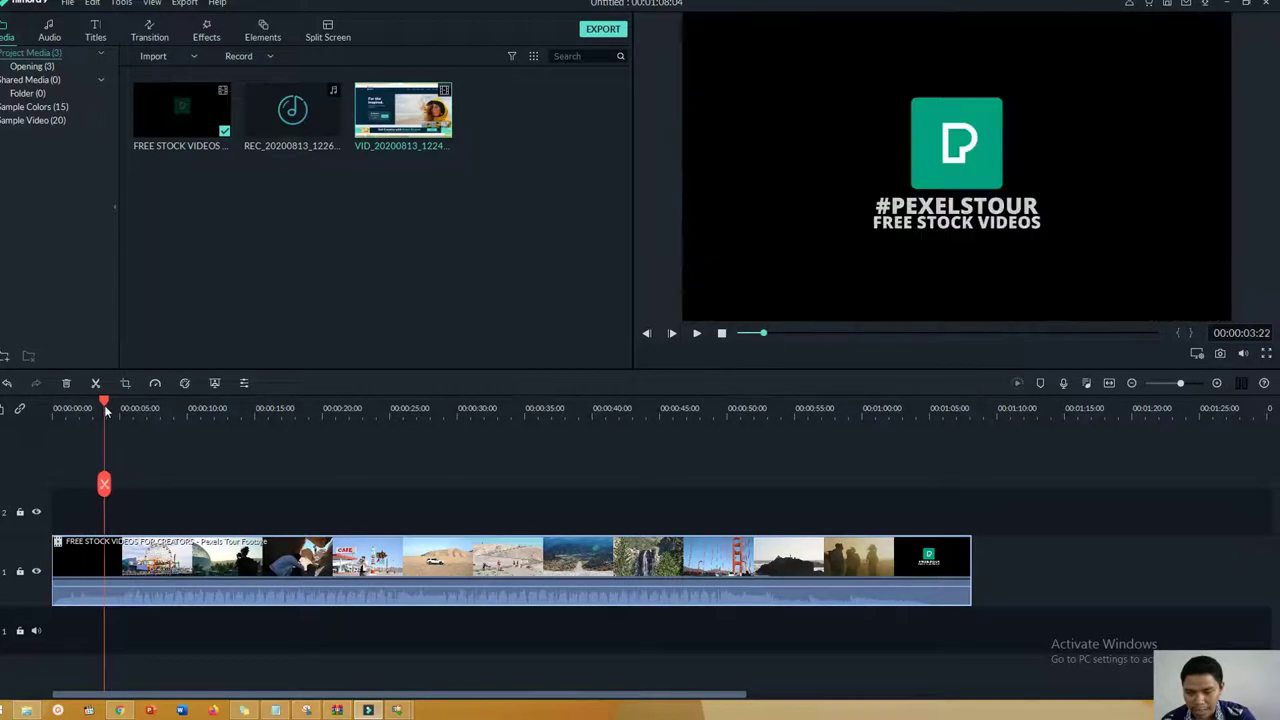
{"action": "left_click", "coordinate": [104, 485]}
{"action": "left_click_drag", "start_coordinate": [104, 485], "coordinate": [204, 485]}
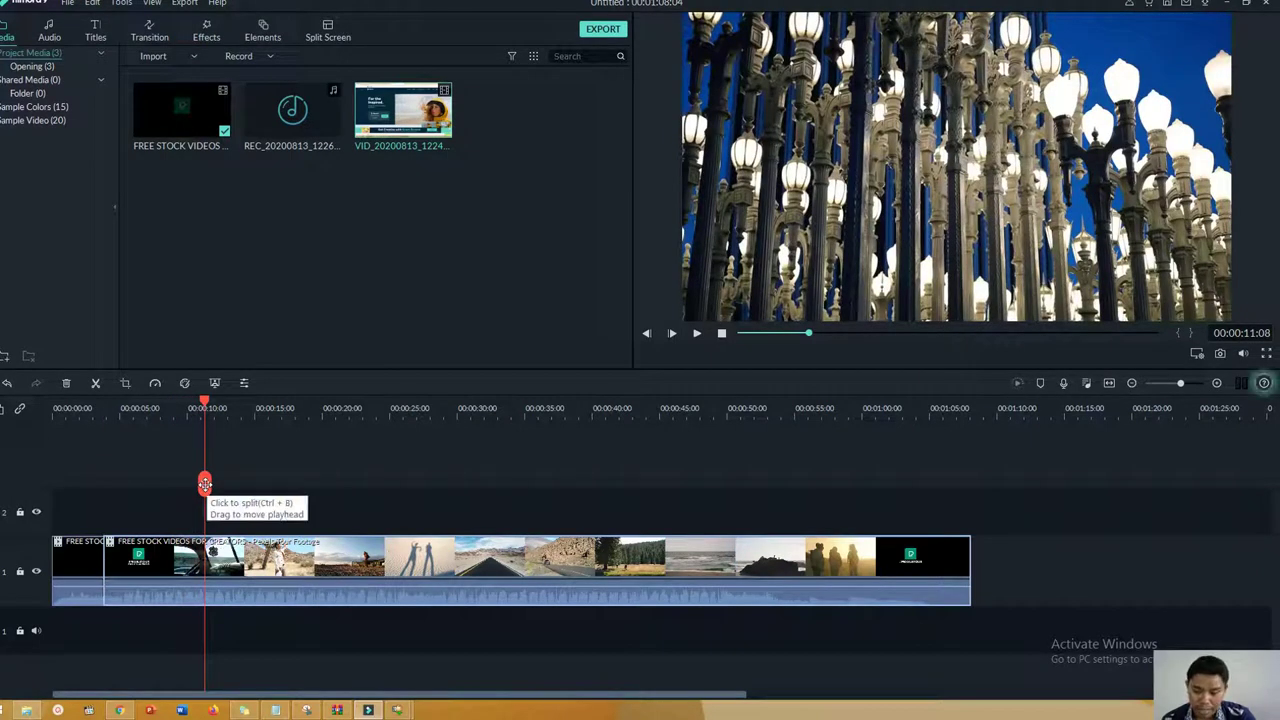
{"action": "left_click", "coordinate": [204, 485]}
Delete the middle section of the split FREE STOCK VIDEOS clip, between 00:00:03:22 and 00:00:11:08.
{"action": "left_click_drag", "start_coordinate": [204, 485], "coordinate": [139, 545]}
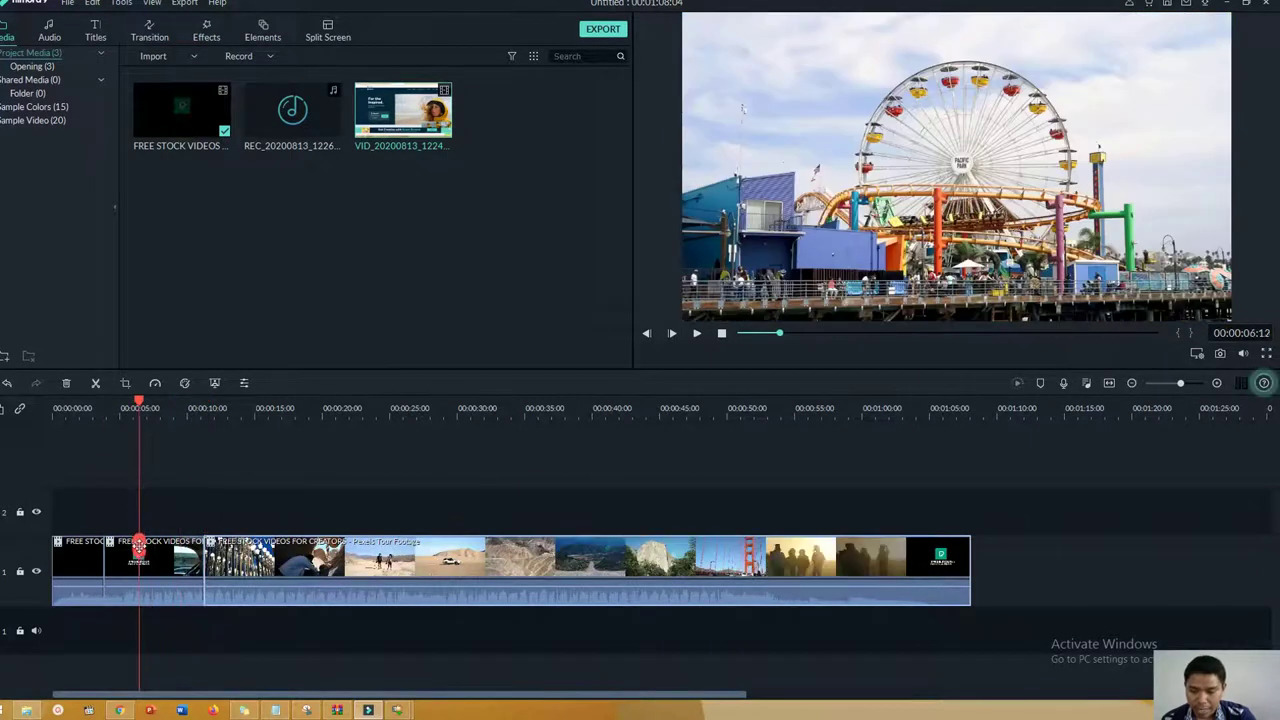
{"action": "left_click", "coordinate": [140, 545]}
{"action": "left_click", "coordinate": [178, 561]}
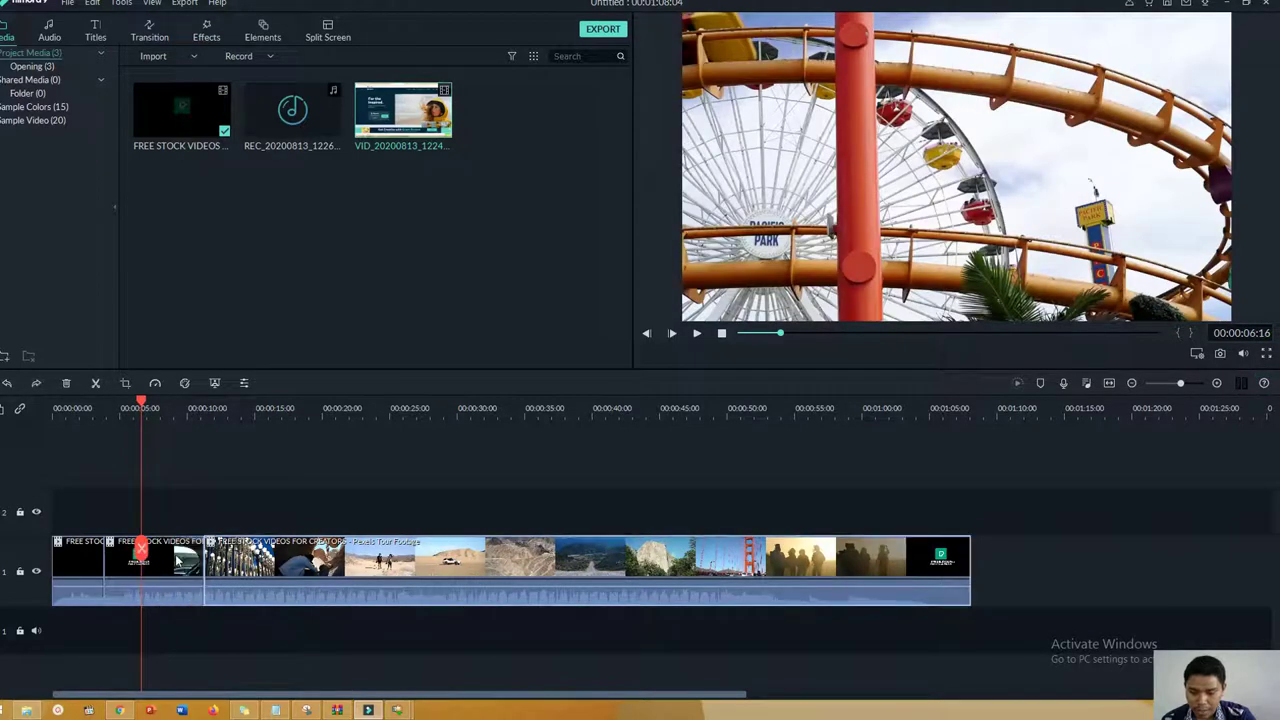
{"action": "left_click_drag", "start_coordinate": [178, 561], "coordinate": [172, 552]}
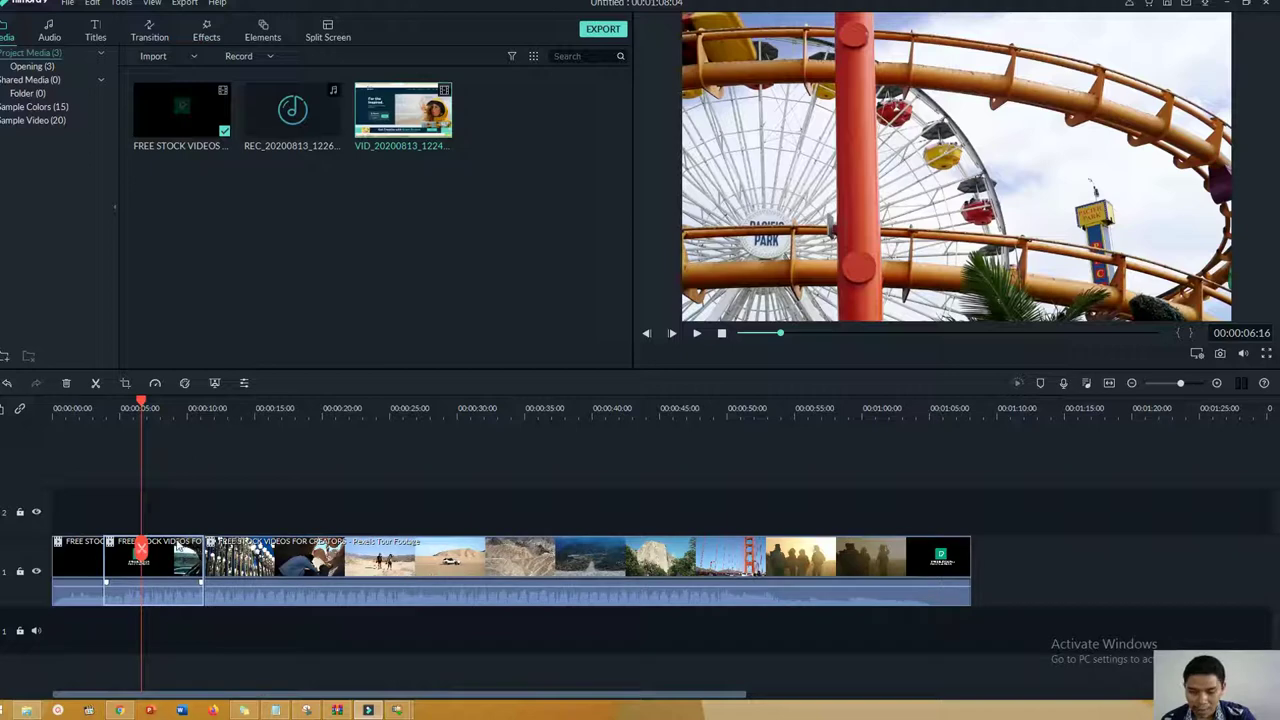
{"action": "left_click", "coordinate": [66, 386]}
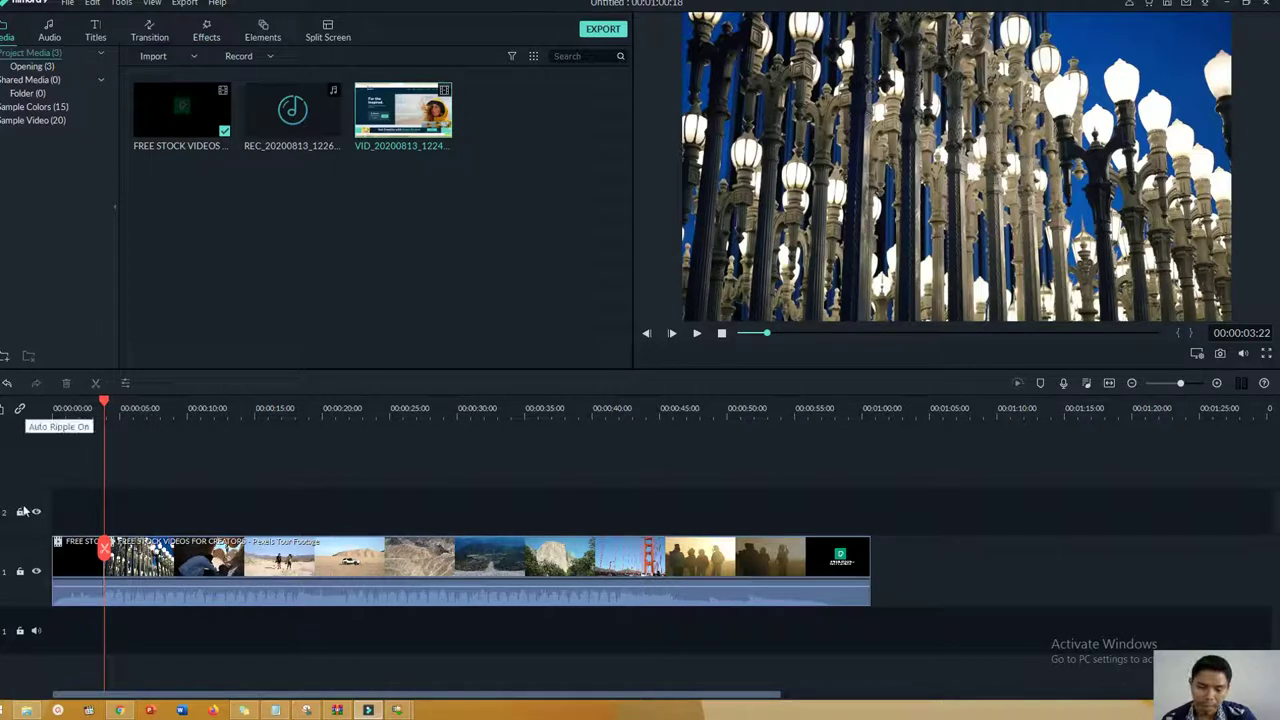
Turn Auto Ripple off and, after undoing a trial shift of the last FREE STOCK VIDEOS section, undo the middle section's deletion.
{"action": "left_click", "coordinate": [20, 409]}
{"action": "left_click_drag", "start_coordinate": [104, 582], "coordinate": [197, 583]}
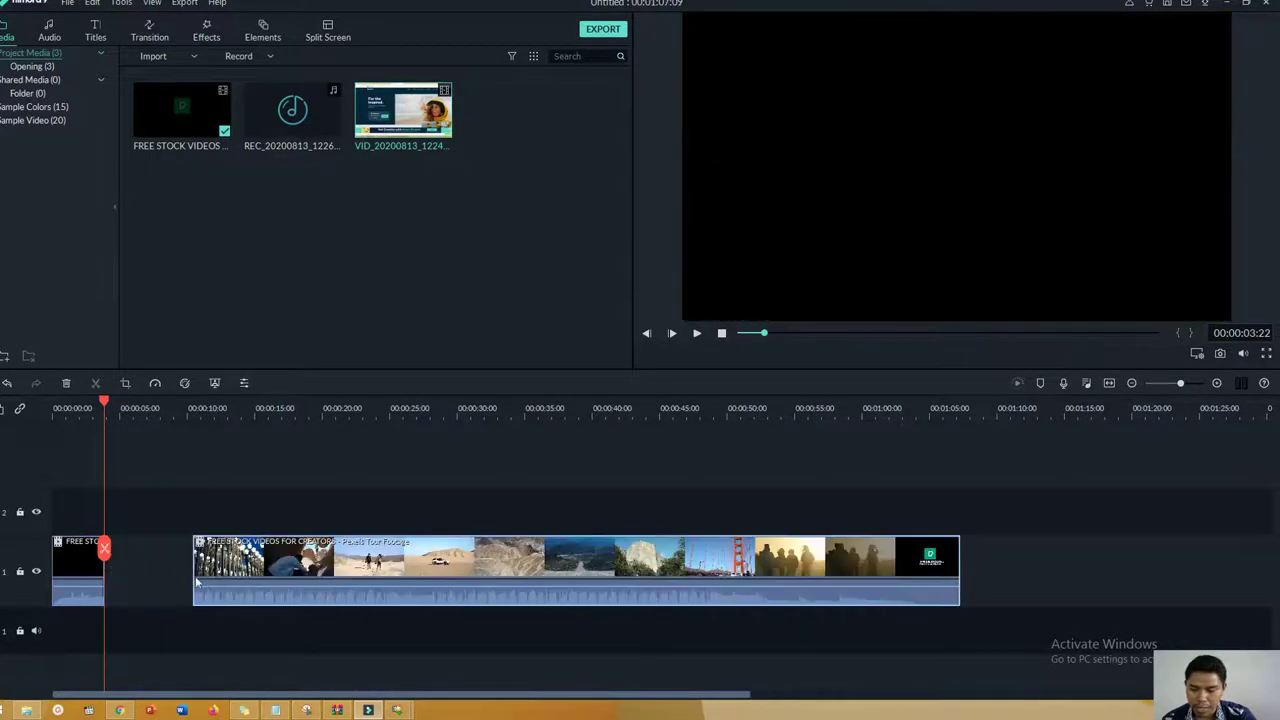
{"action": "key", "text": "ctrl+z"}
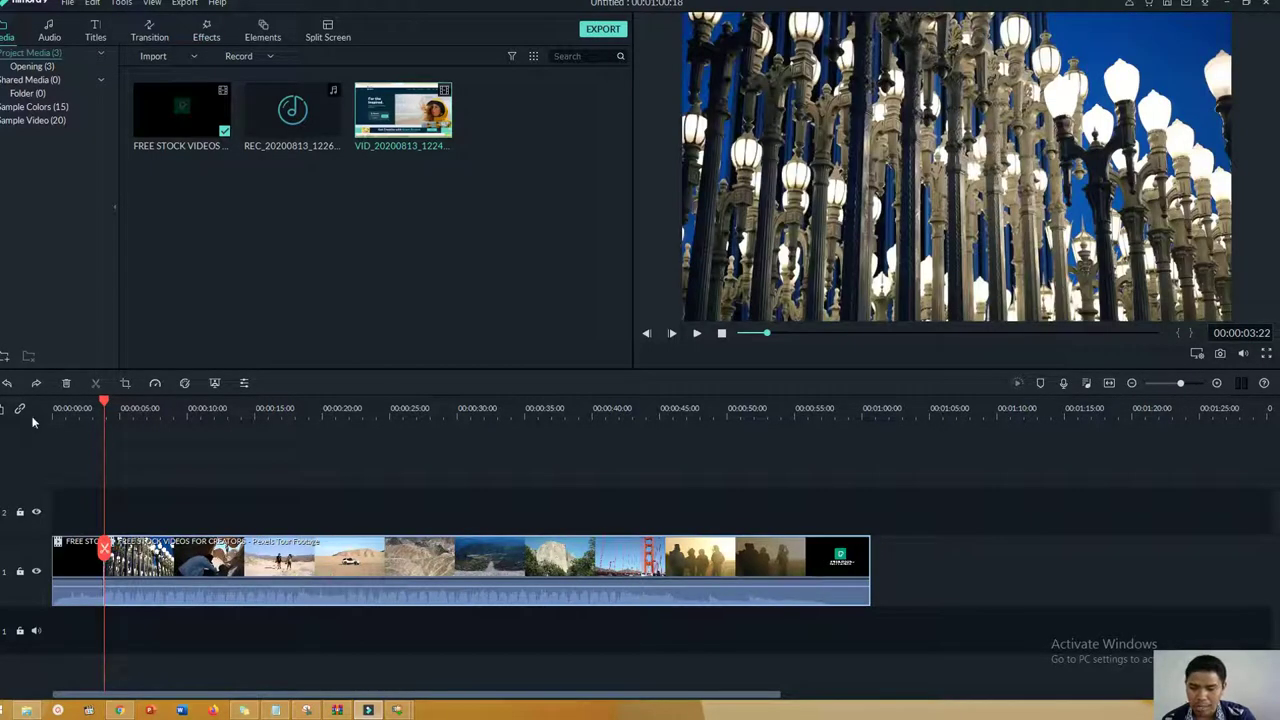
{"action": "key", "text": "ctrl+v"}
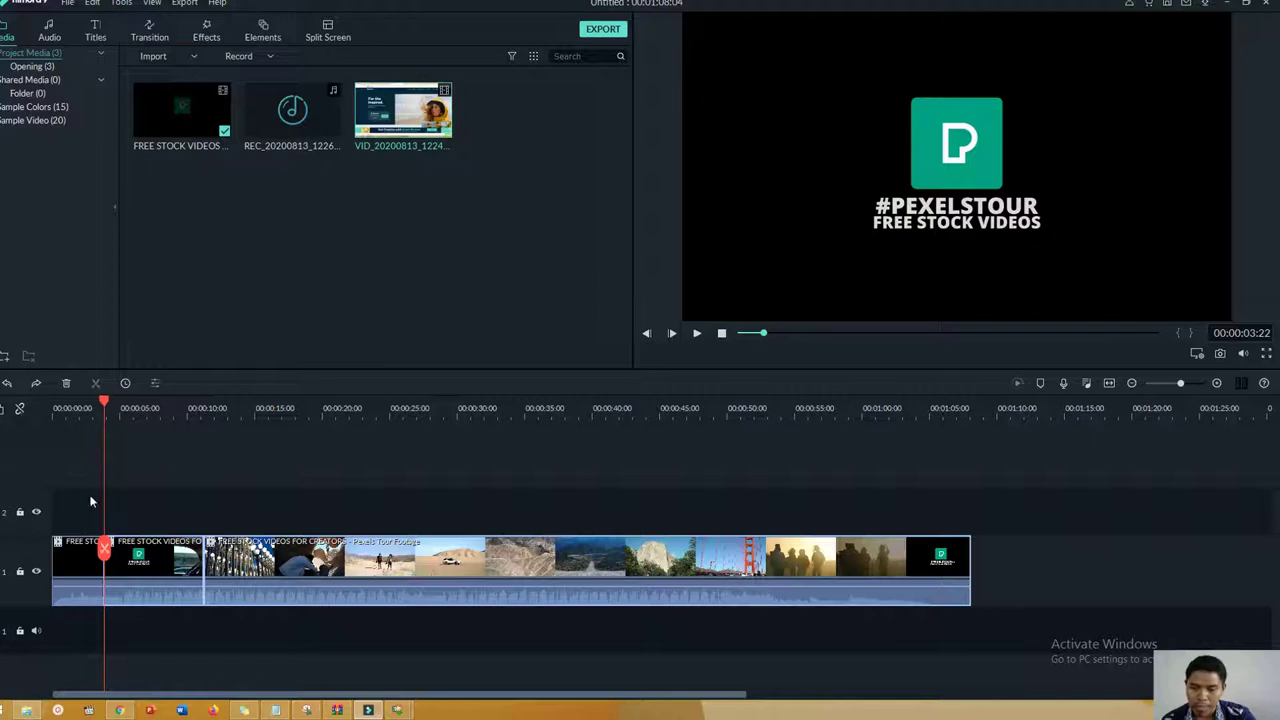
Delete the middle FREE STOCK VIDEOS section starting at 00:00:03:22 with Auto Ripple off, and undo the deletion.
{"action": "left_click", "coordinate": [157, 558]}
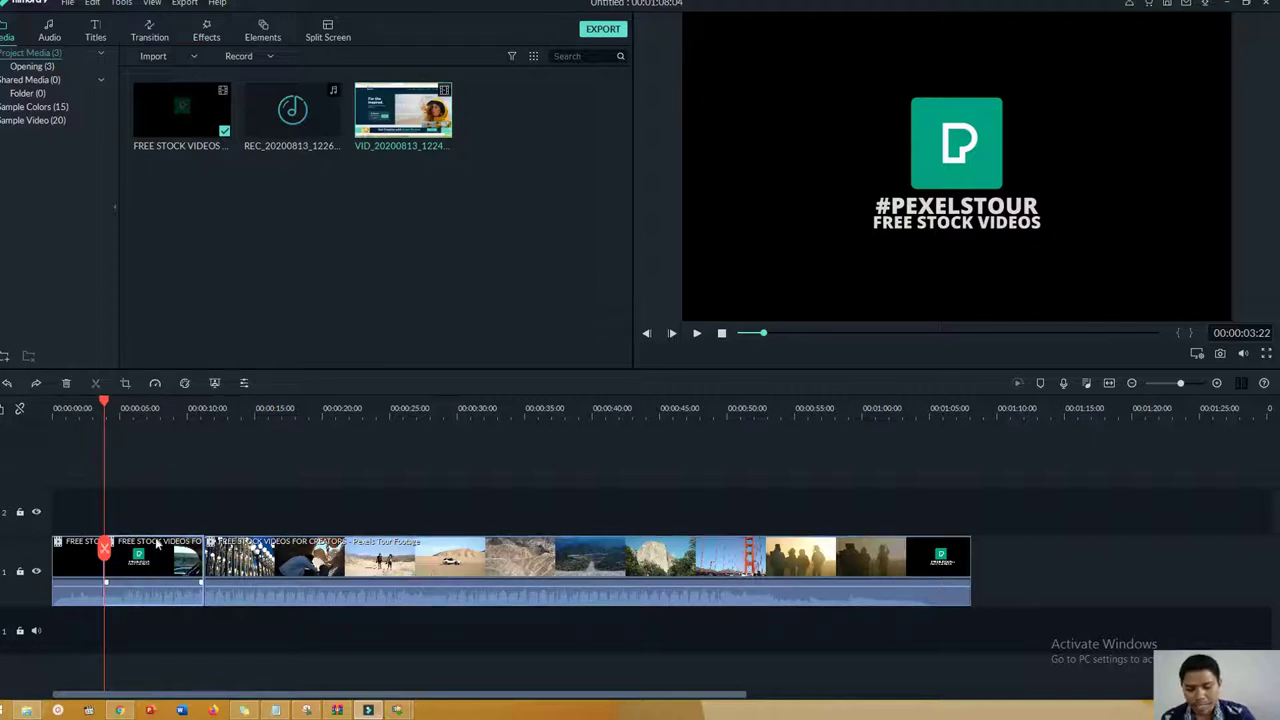
{"action": "key", "text": "Delete"}
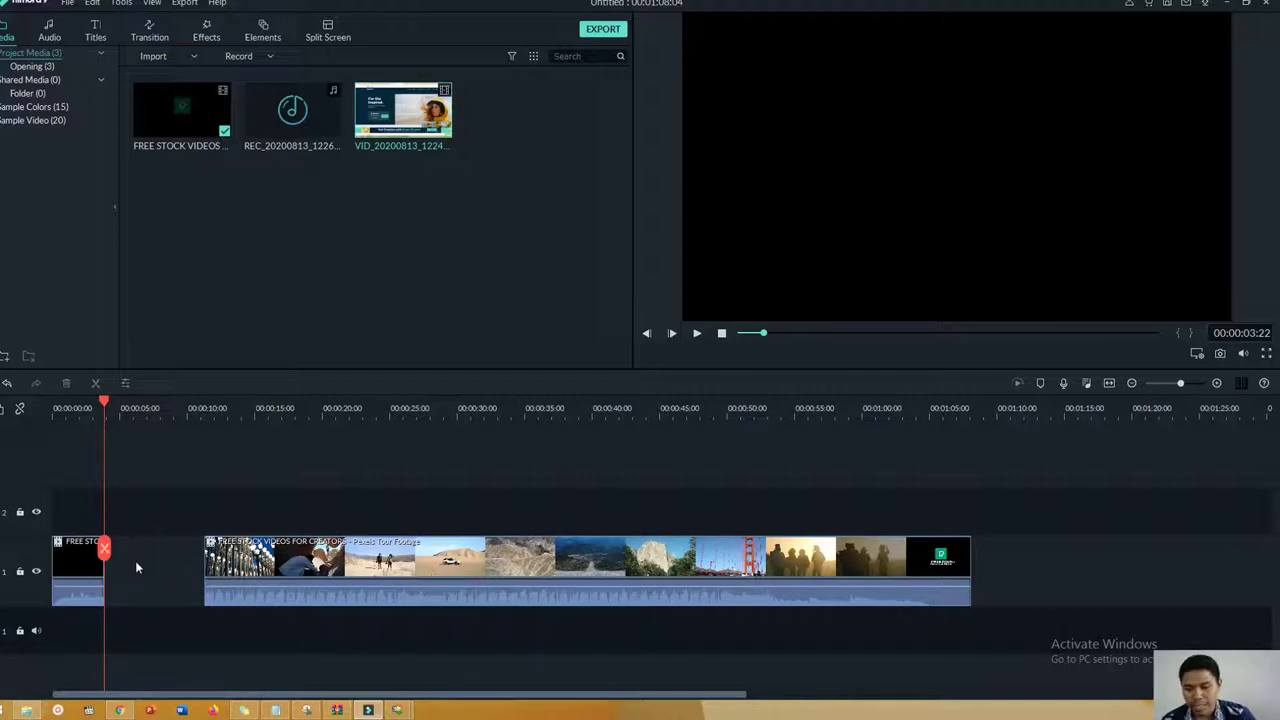
{"action": "key", "text": "ctrl+z"}
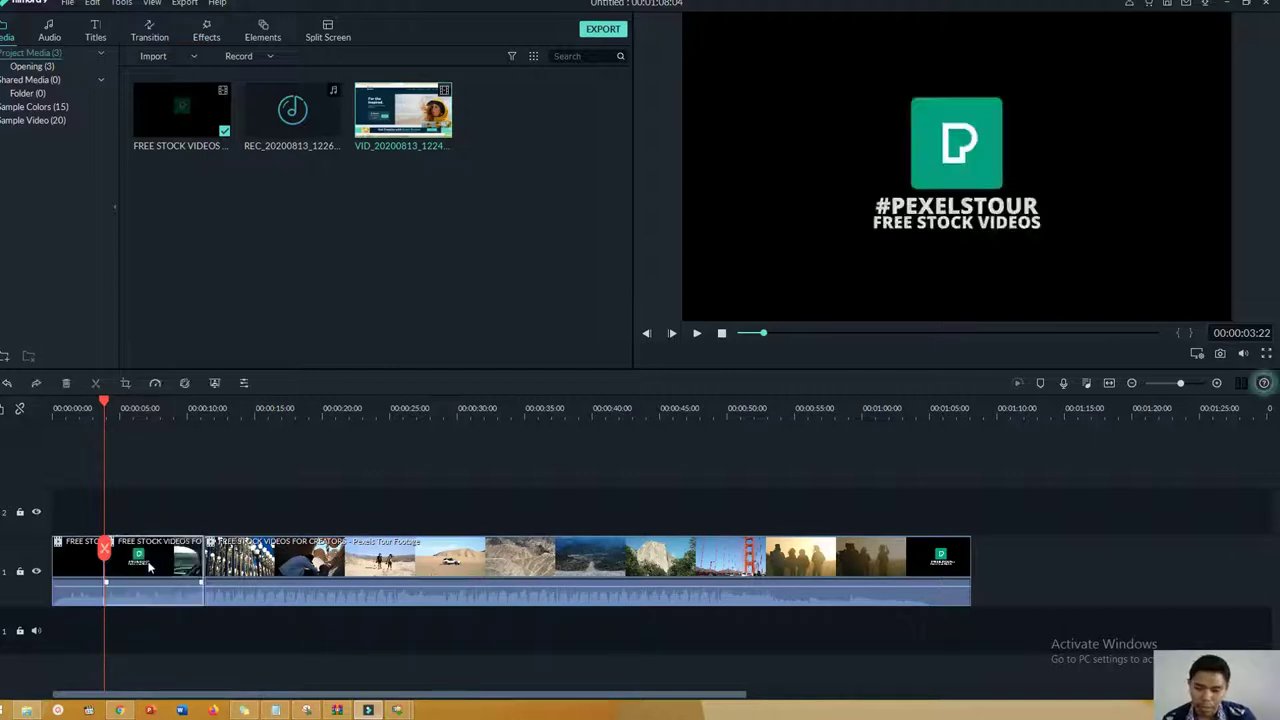
Add one video track and one audio track to the timeline.
{"action": "left_click", "coordinate": [3, 412]}
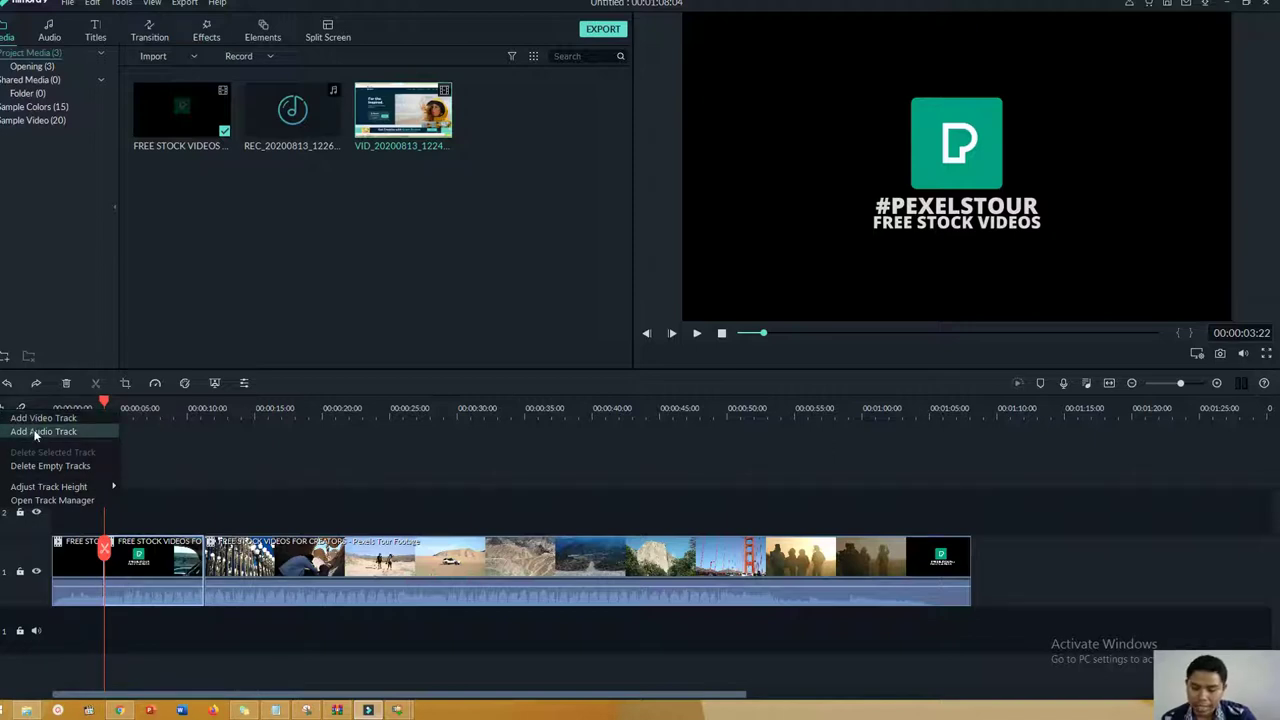
{"action": "left_click", "coordinate": [35, 417]}
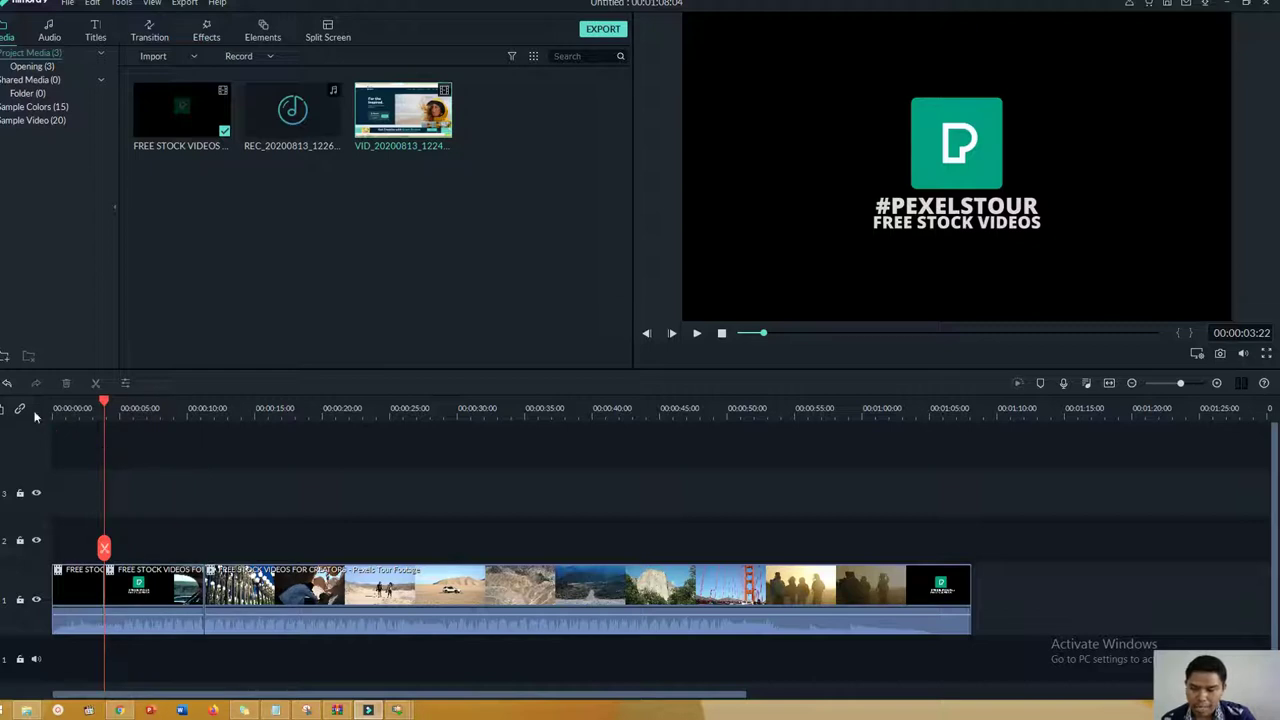
{"action": "left_click", "coordinate": [3, 412]}
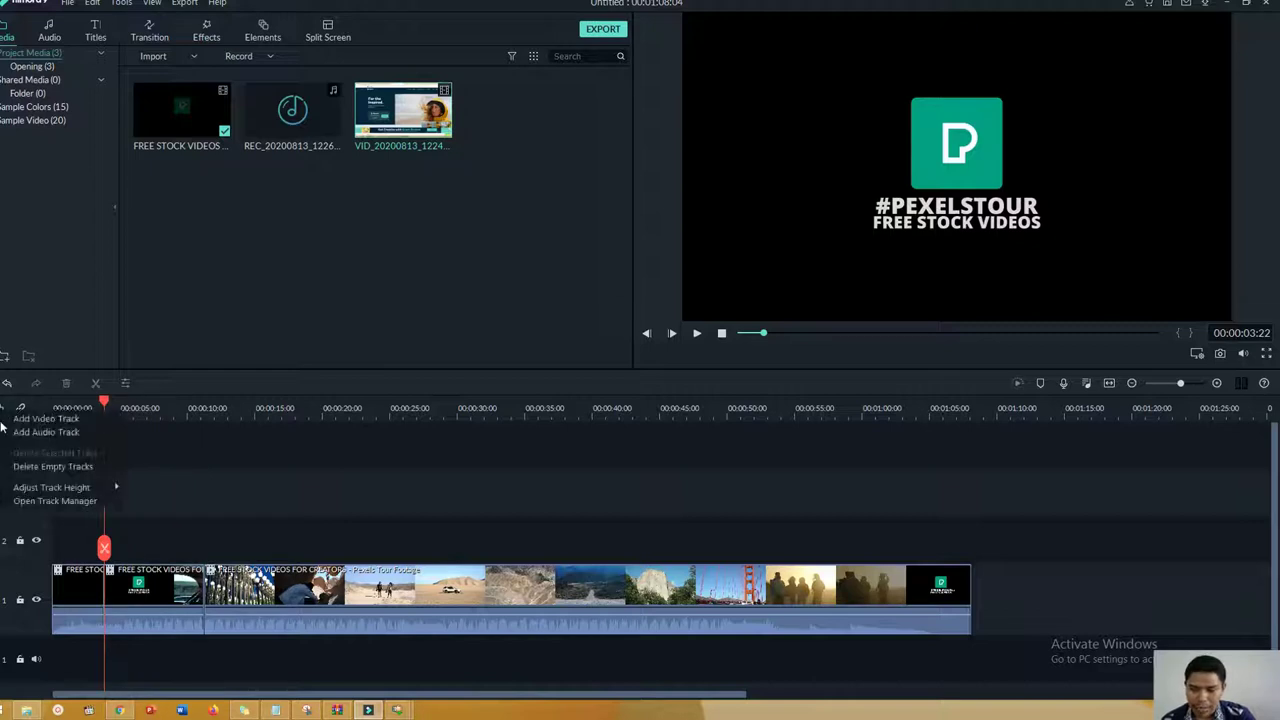
{"action": "left_click", "coordinate": [218, 469]}
{"action": "left_click", "coordinate": [3, 410]}
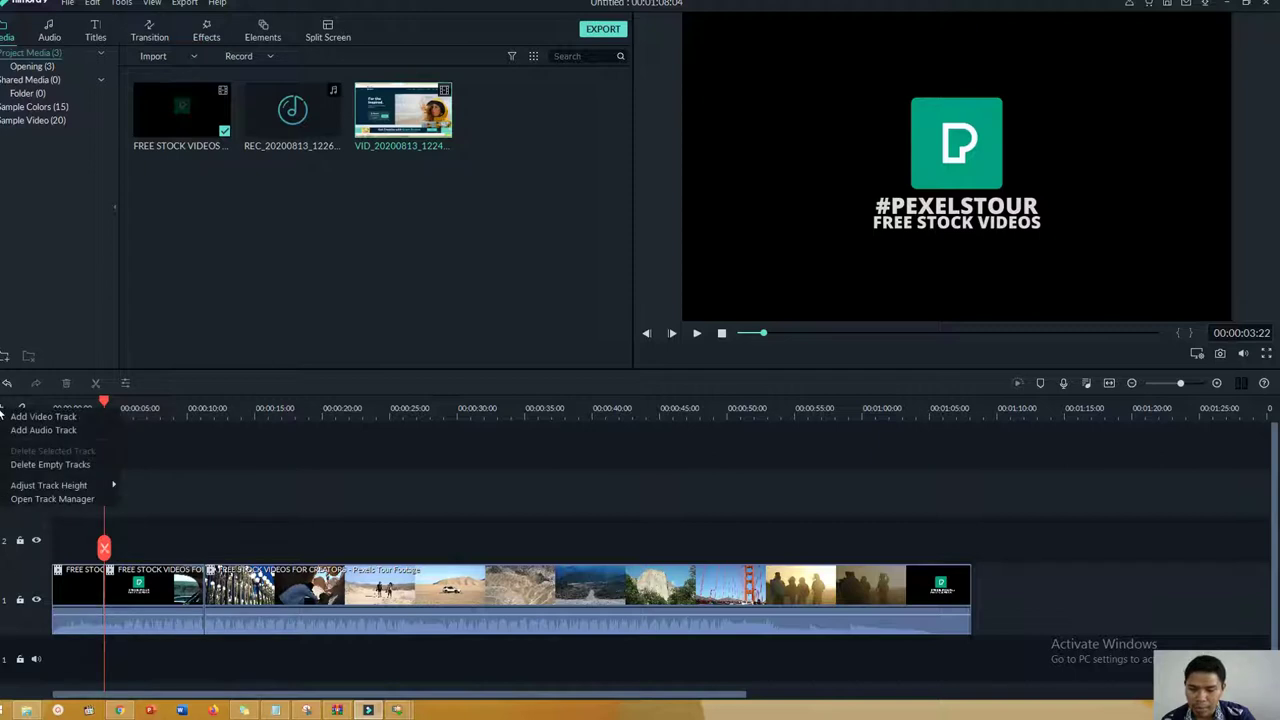
{"action": "left_click", "coordinate": [43, 416]}
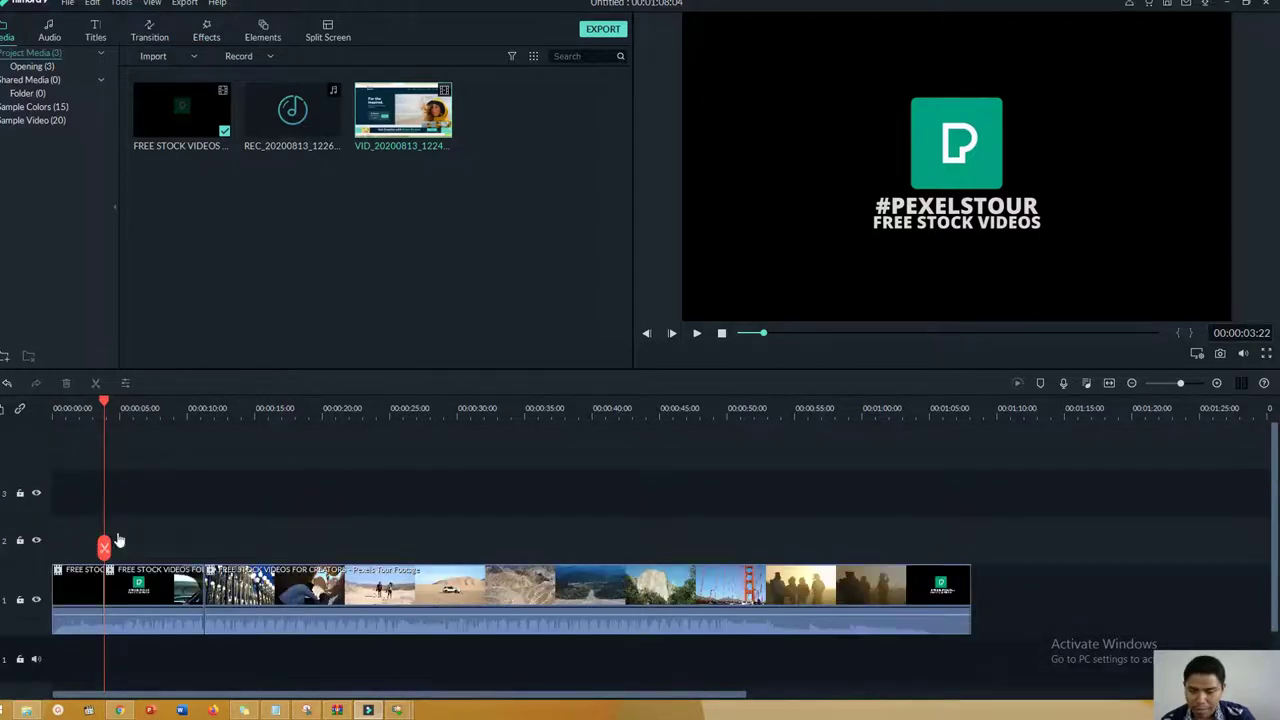
{"action": "scroll", "coordinate": [124, 492], "scroll_direction": "down", "scroll_amount": 1}
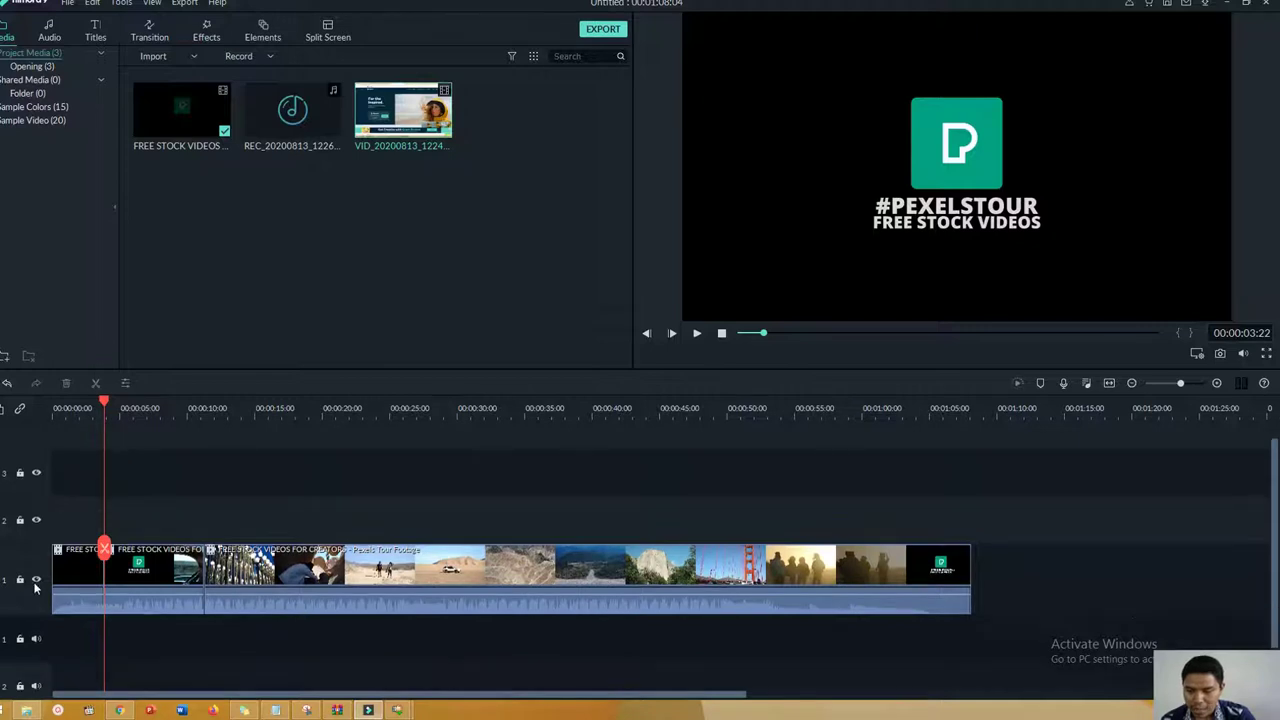
{"action": "scroll", "coordinate": [64, 493], "scroll_direction": "down", "scroll_amount": 2}
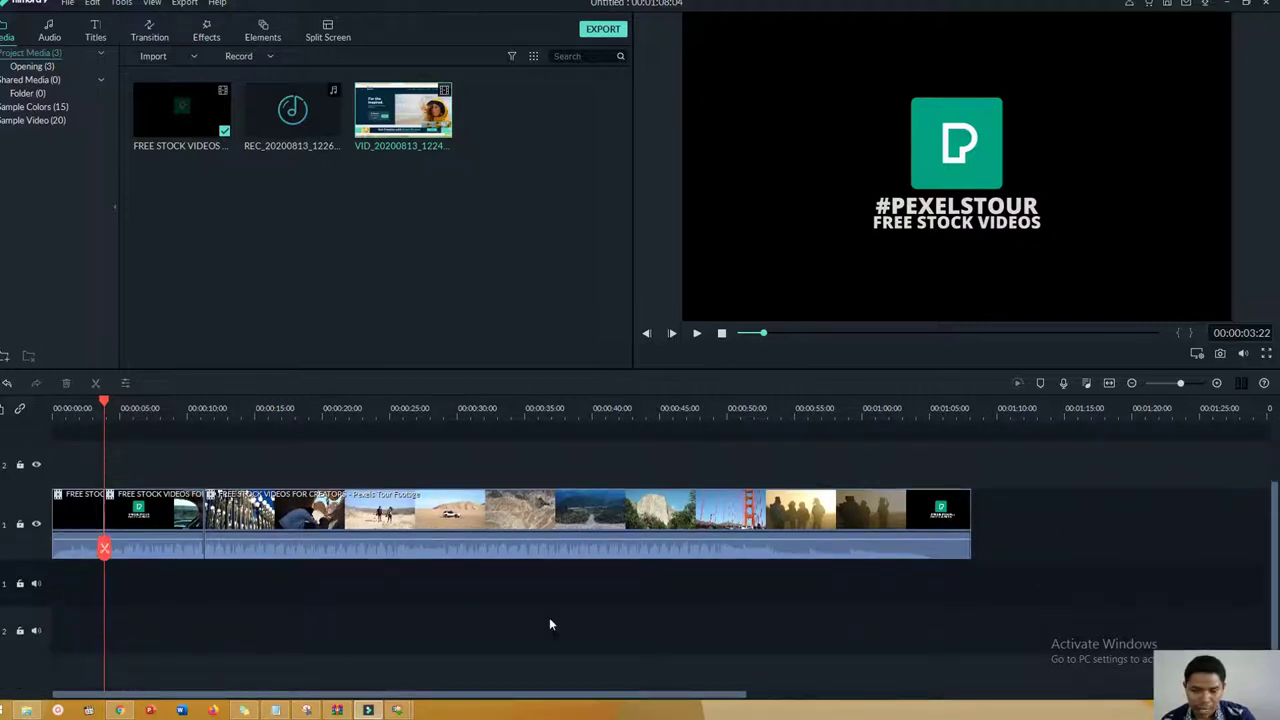
Delete all empty tracks from the timeline.
{"action": "scroll", "coordinate": [117, 627], "scroll_direction": "up", "scroll_amount": 2}
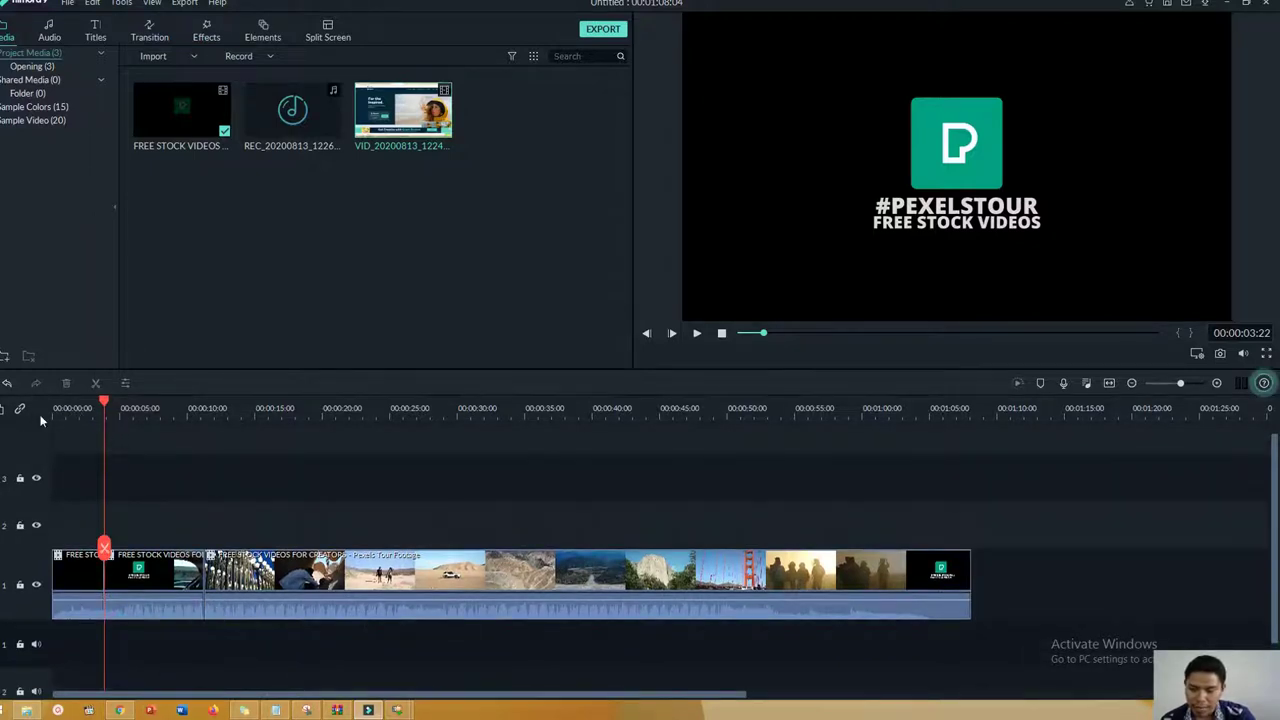
{"action": "right_click", "coordinate": [12, 415]}
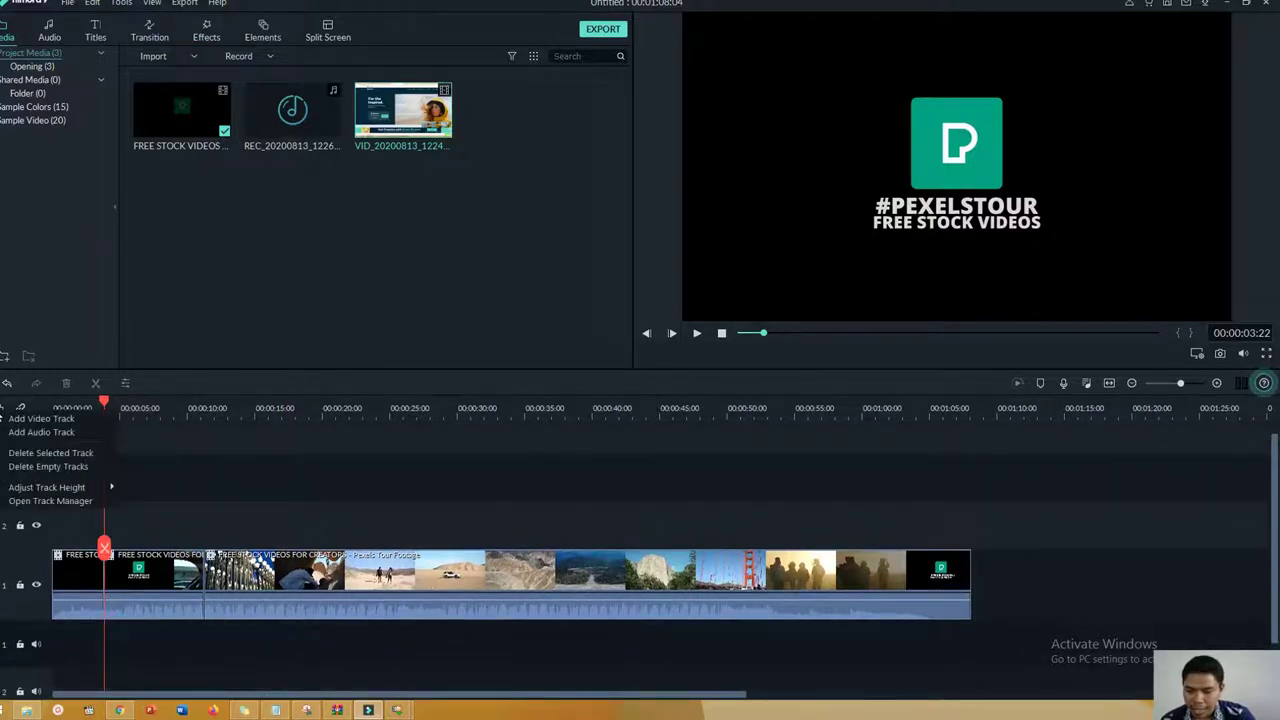
{"action": "left_click", "coordinate": [89, 467]}
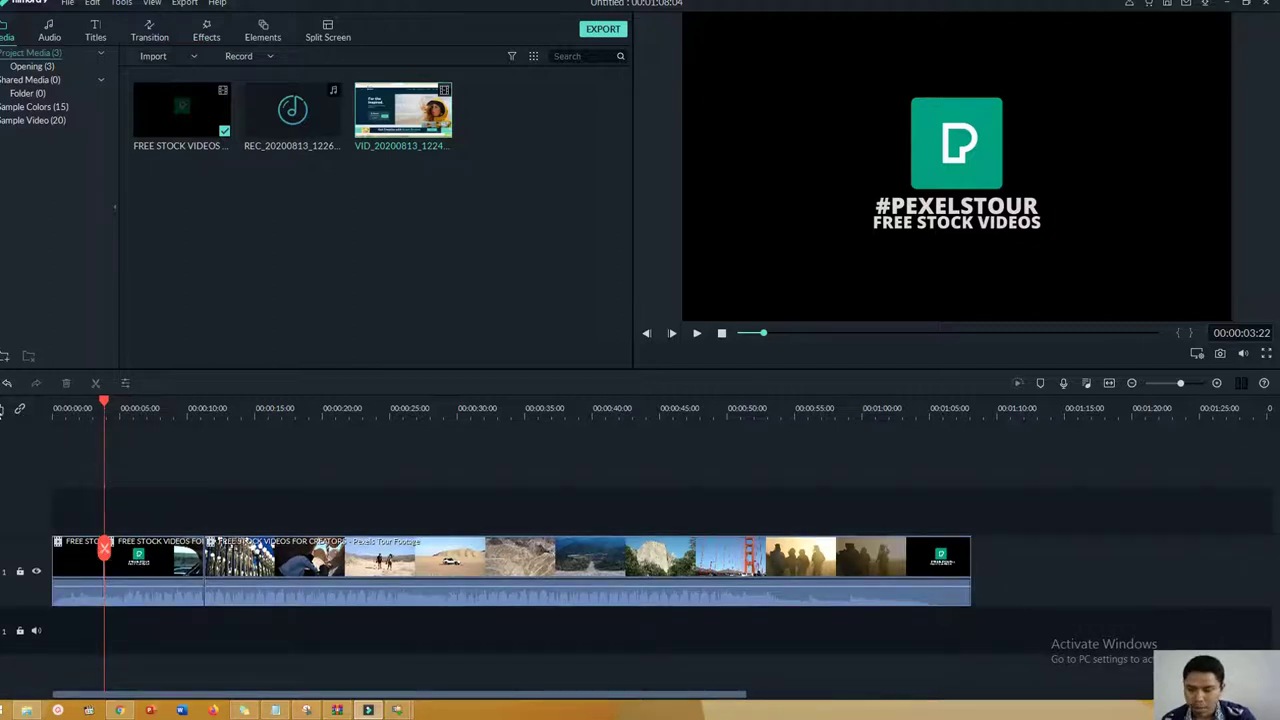
Try the Small, Normal and Big track heights on the timeline in turn.
{"action": "left_click", "coordinate": [3, 409]}
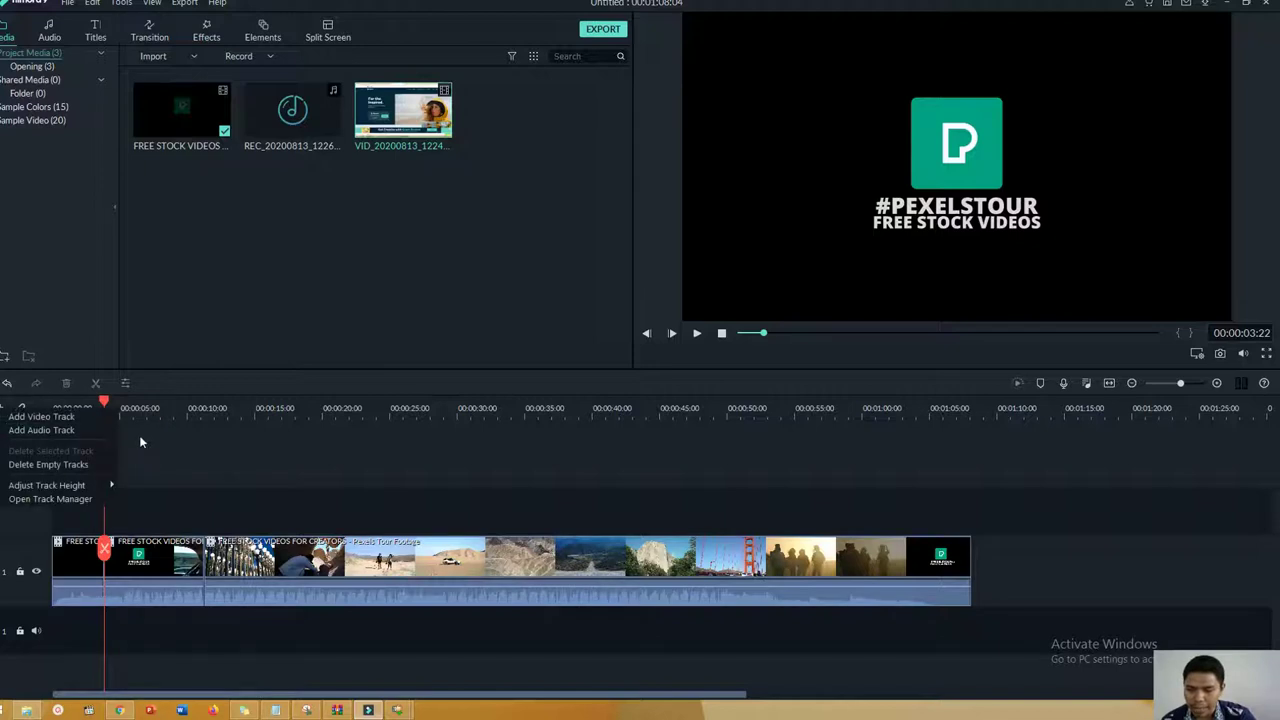
{"action": "mouse_move", "coordinate": [107, 488]}
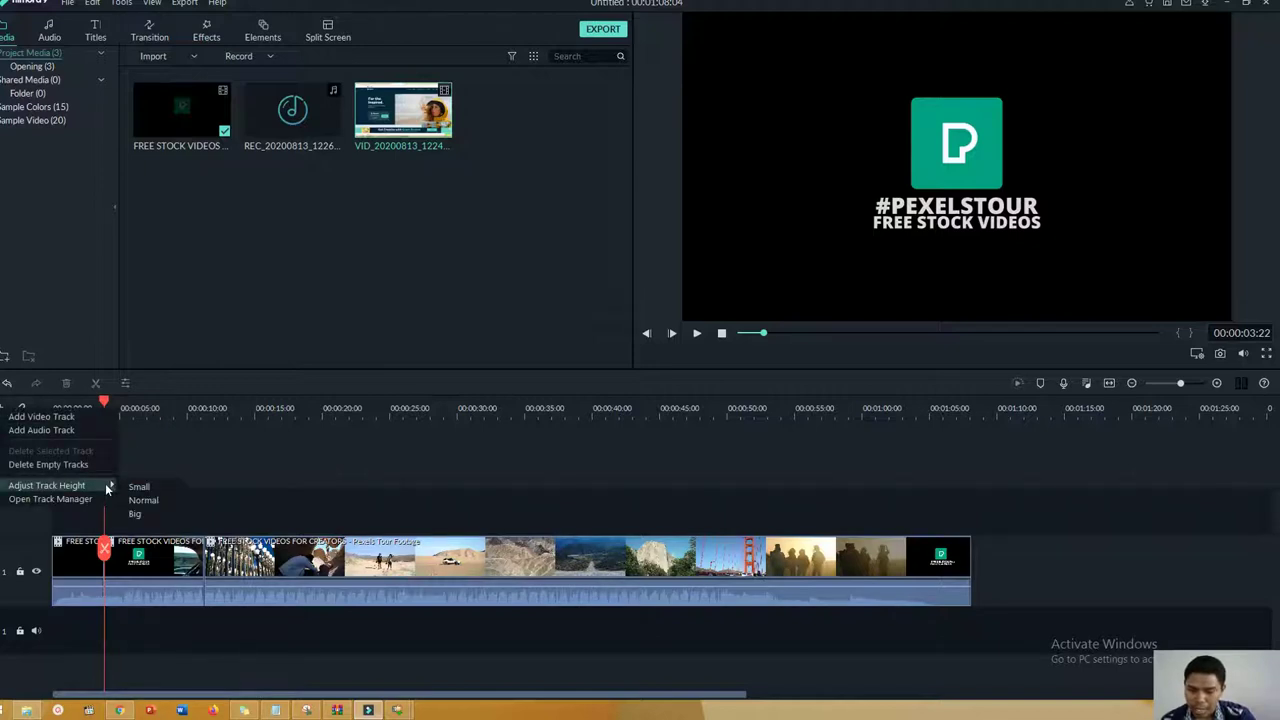
{"action": "left_click", "coordinate": [132, 488]}
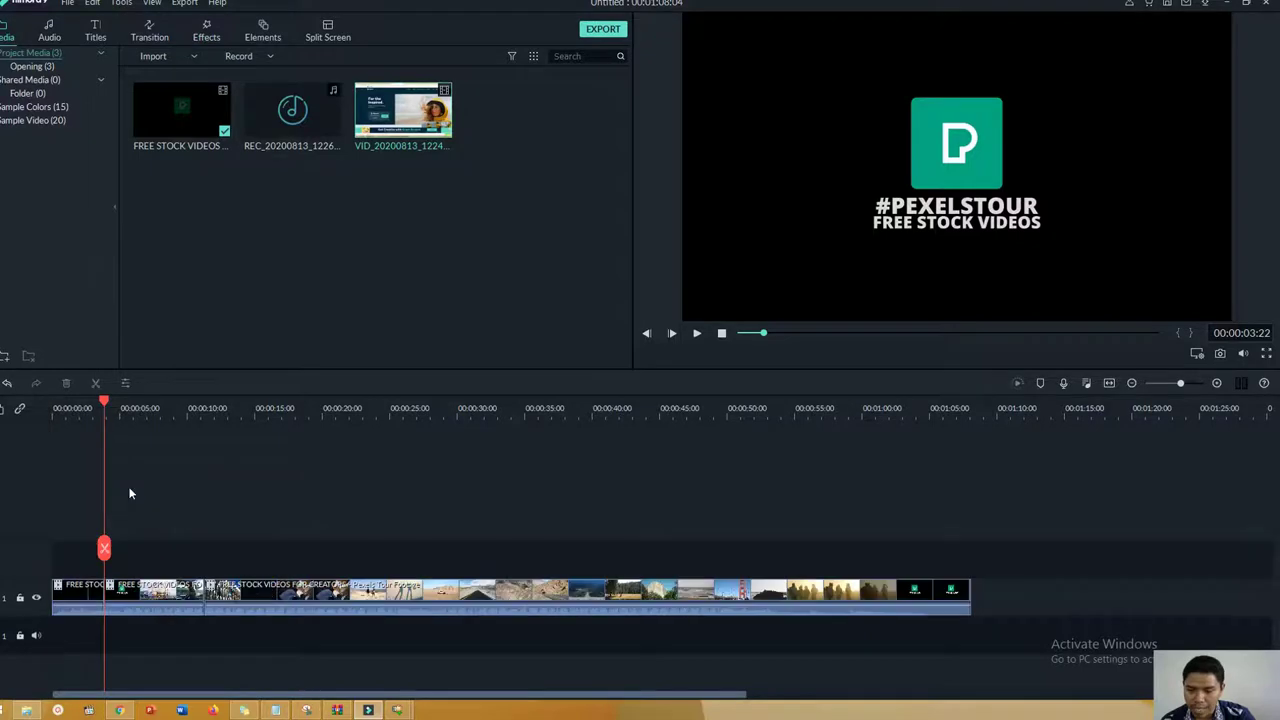
{"action": "left_click", "coordinate": [4, 410]}
{"action": "mouse_move", "coordinate": [54, 486]}
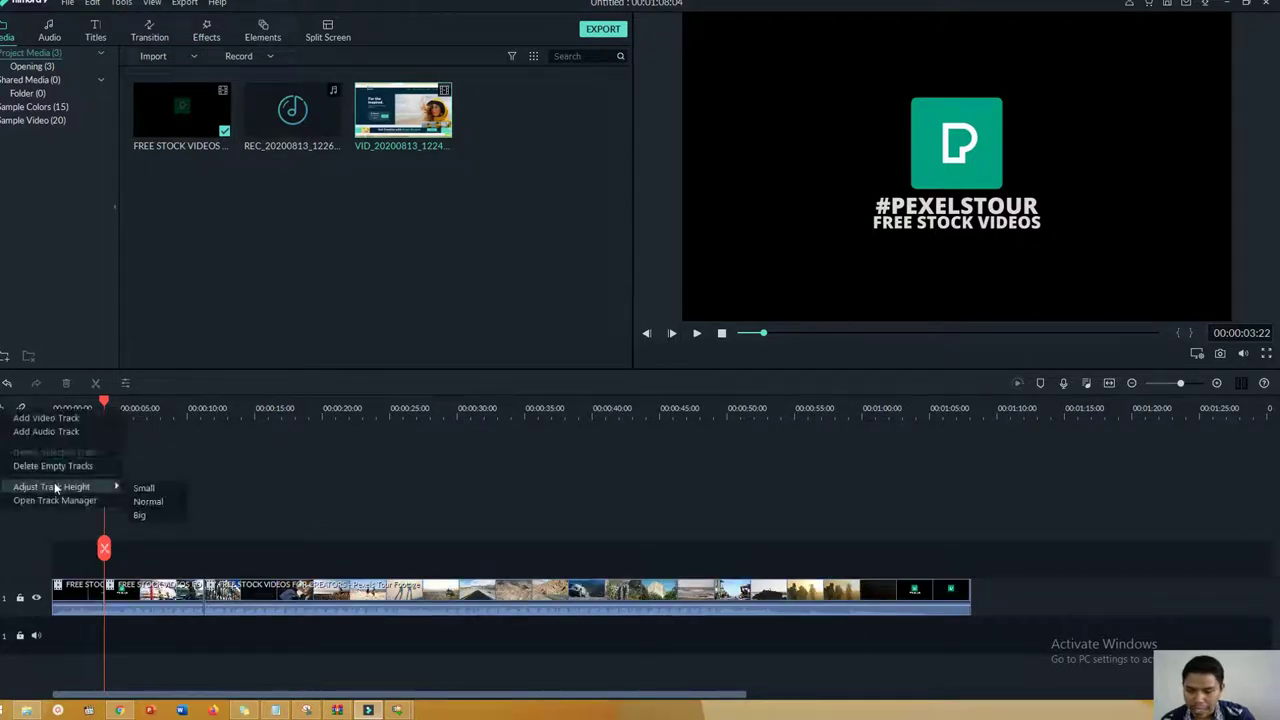
{"action": "left_click", "coordinate": [150, 501]}
{"action": "left_click", "coordinate": [2, 410]}
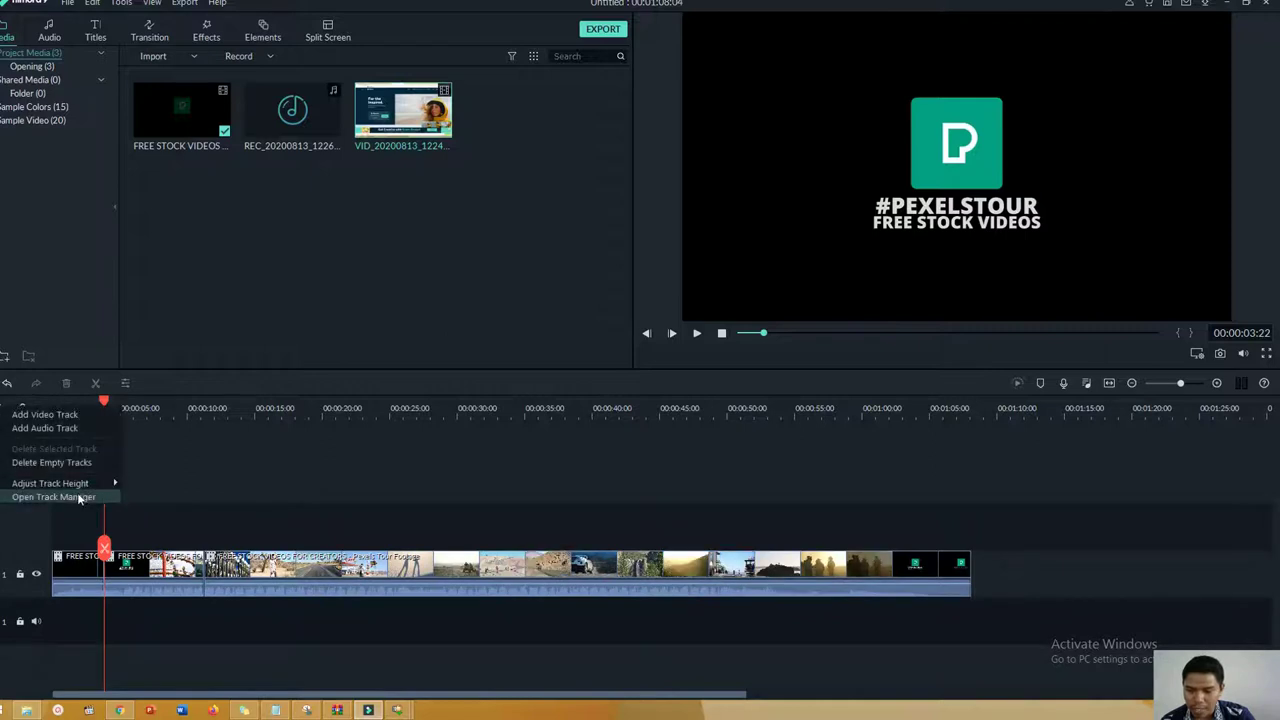
{"action": "mouse_move", "coordinate": [100, 485]}
{"action": "left_click", "coordinate": [137, 510]}
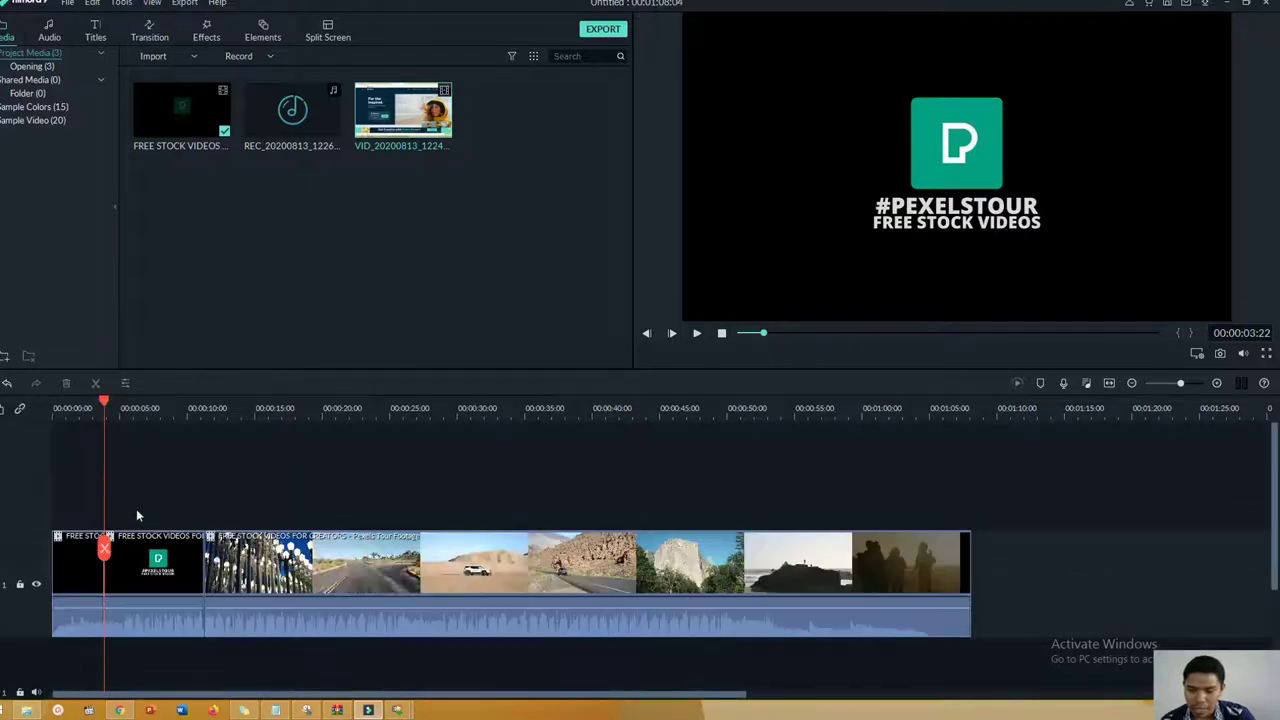
Set the timeline's track height to Normal.
{"action": "left_click", "coordinate": [4, 412]}
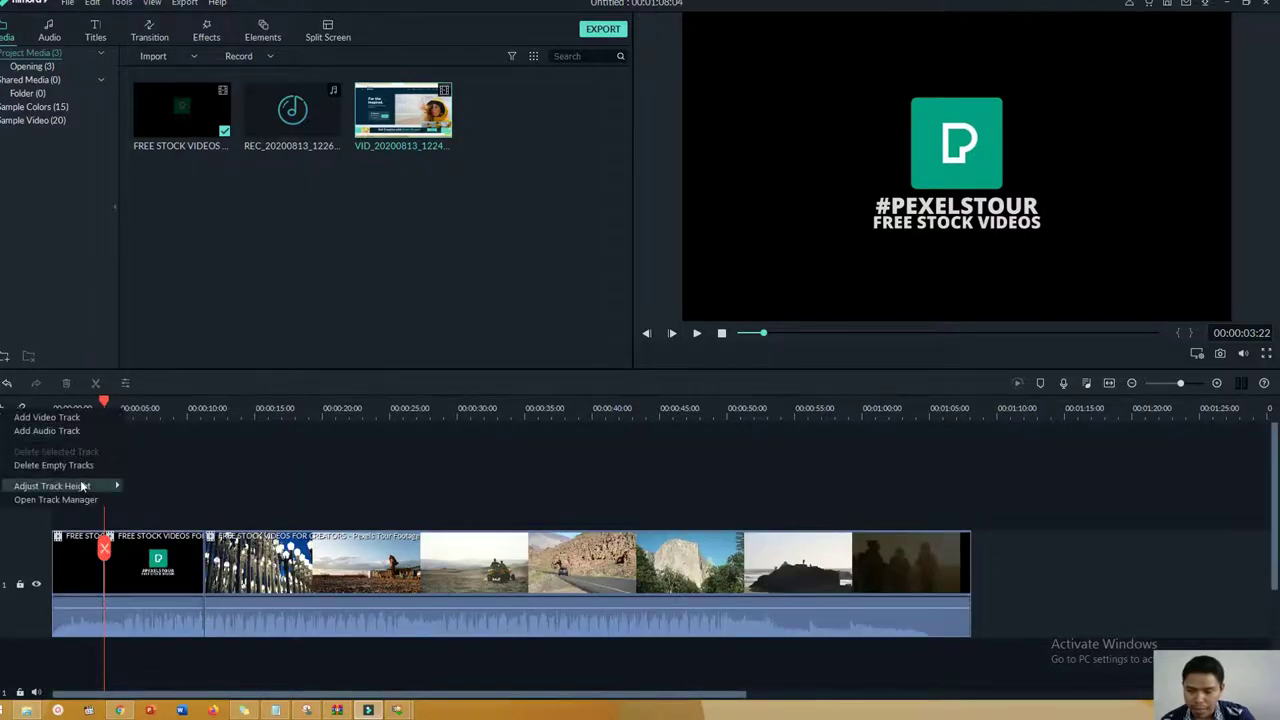
{"action": "mouse_move", "coordinate": [85, 486]}
{"action": "left_click", "coordinate": [160, 496]}
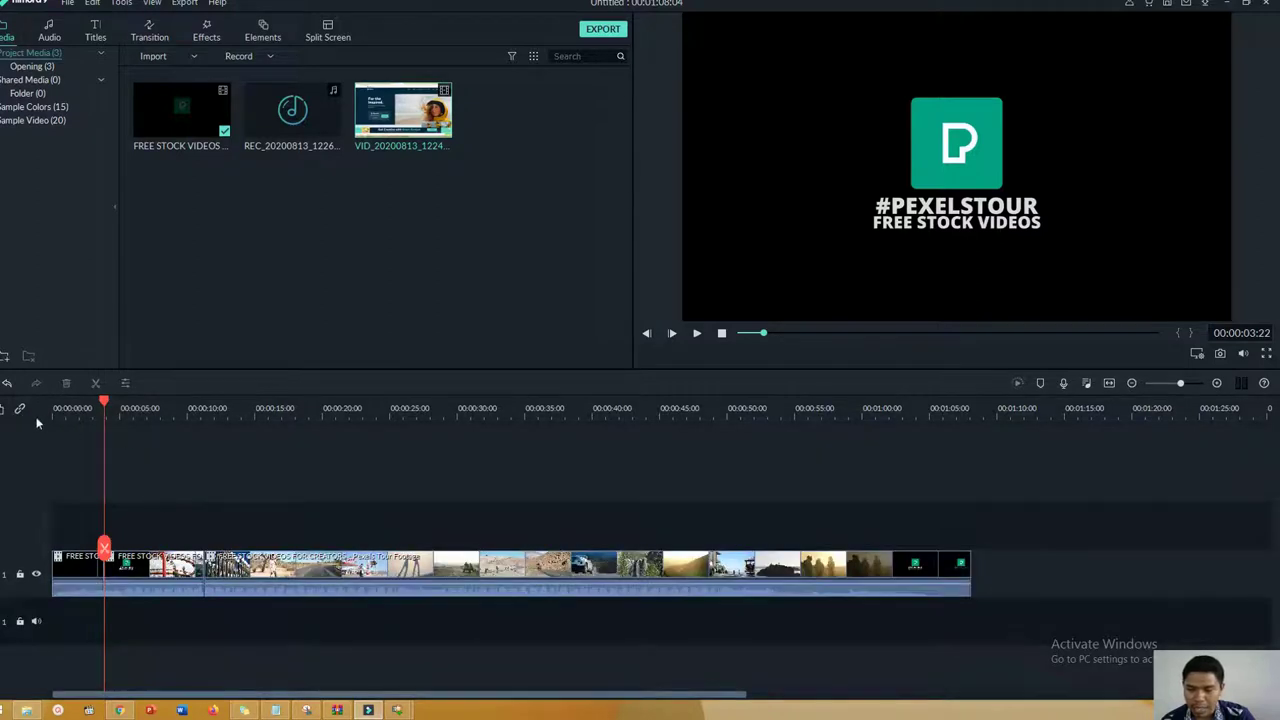
Add 2 video tracks and extra audio tracks above Track 1 with the Track Manager, and undo the addition.
{"action": "left_click", "coordinate": [4, 411]}
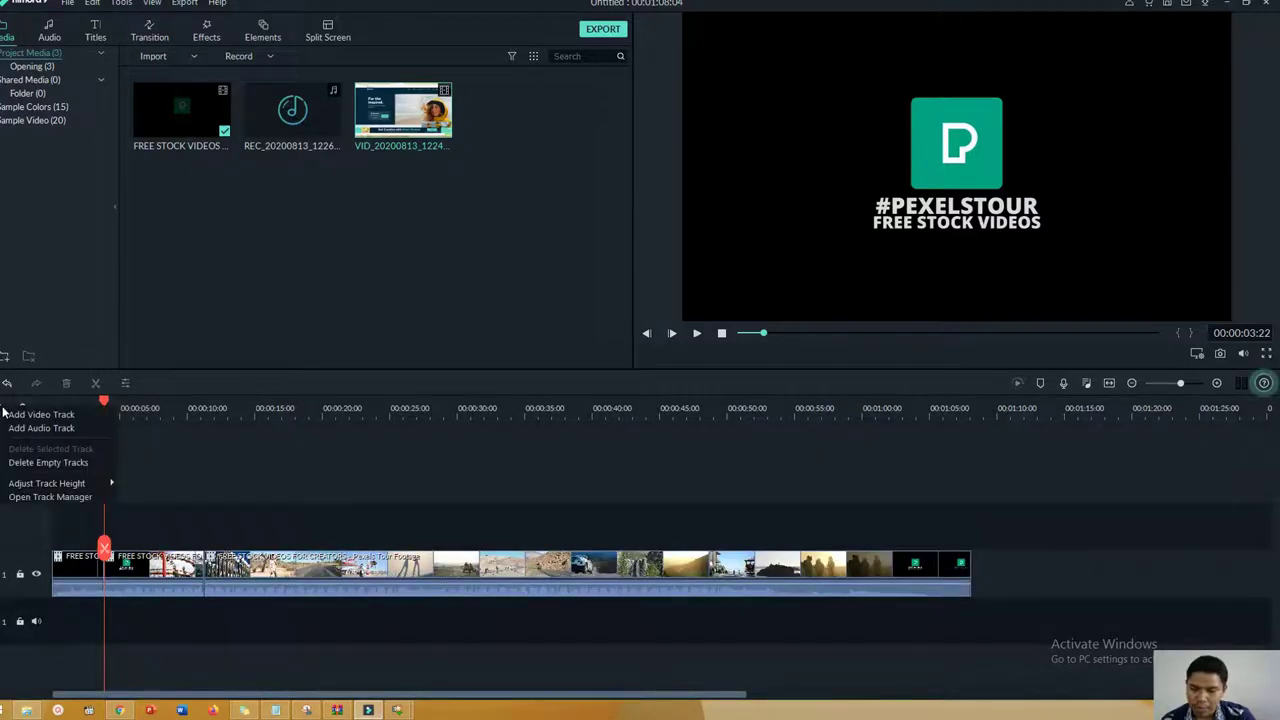
{"action": "left_click", "coordinate": [45, 497]}
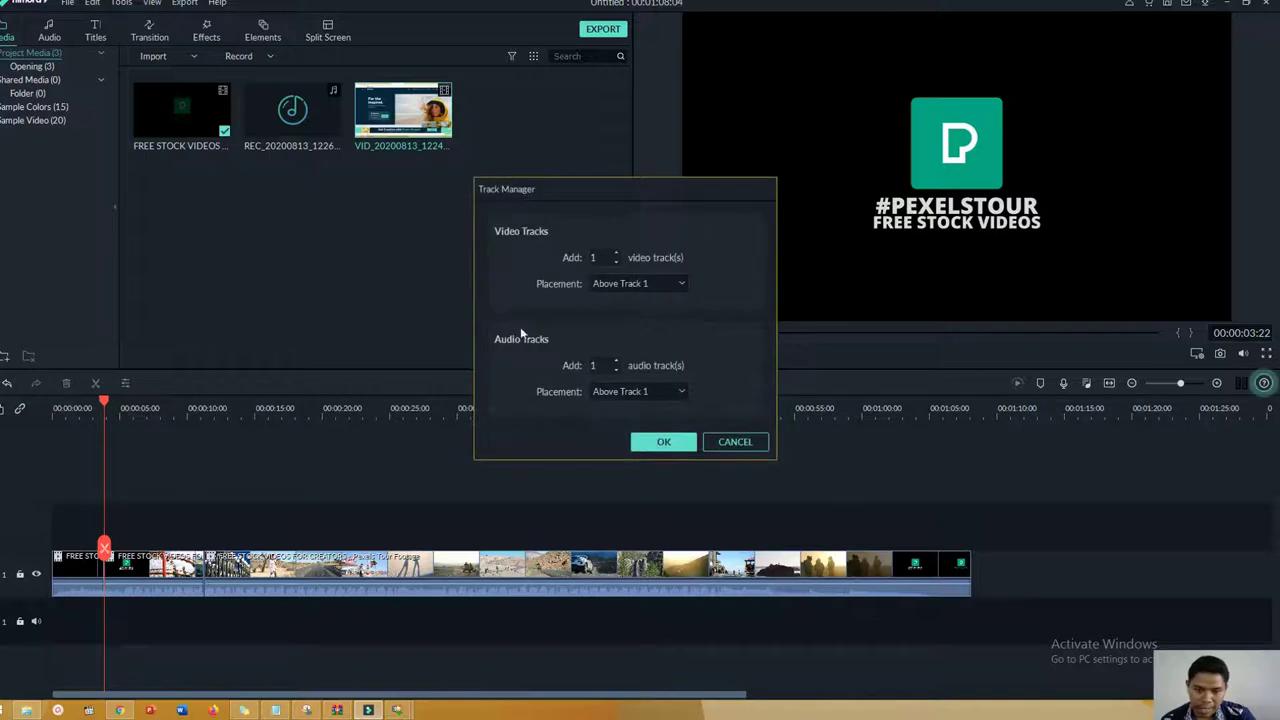
{"action": "mouse_move", "coordinate": [596, 196]}
{"action": "left_mouse_down"}
{"action": "mouse_move", "coordinate": [654, 178]}
{"action": "mouse_move", "coordinate": [610, 185]}
{"action": "left_mouse_up"}
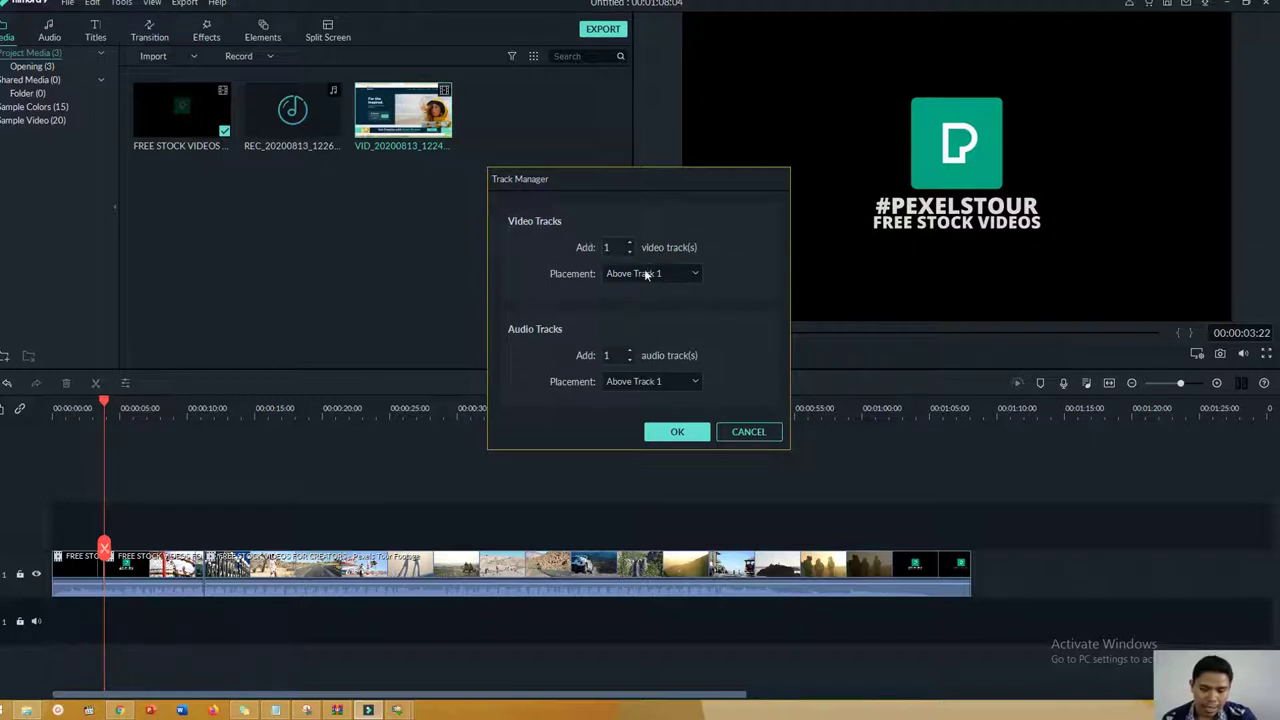
{"action": "left_click_drag", "start_coordinate": [638, 179], "coordinate": [571, 183]}
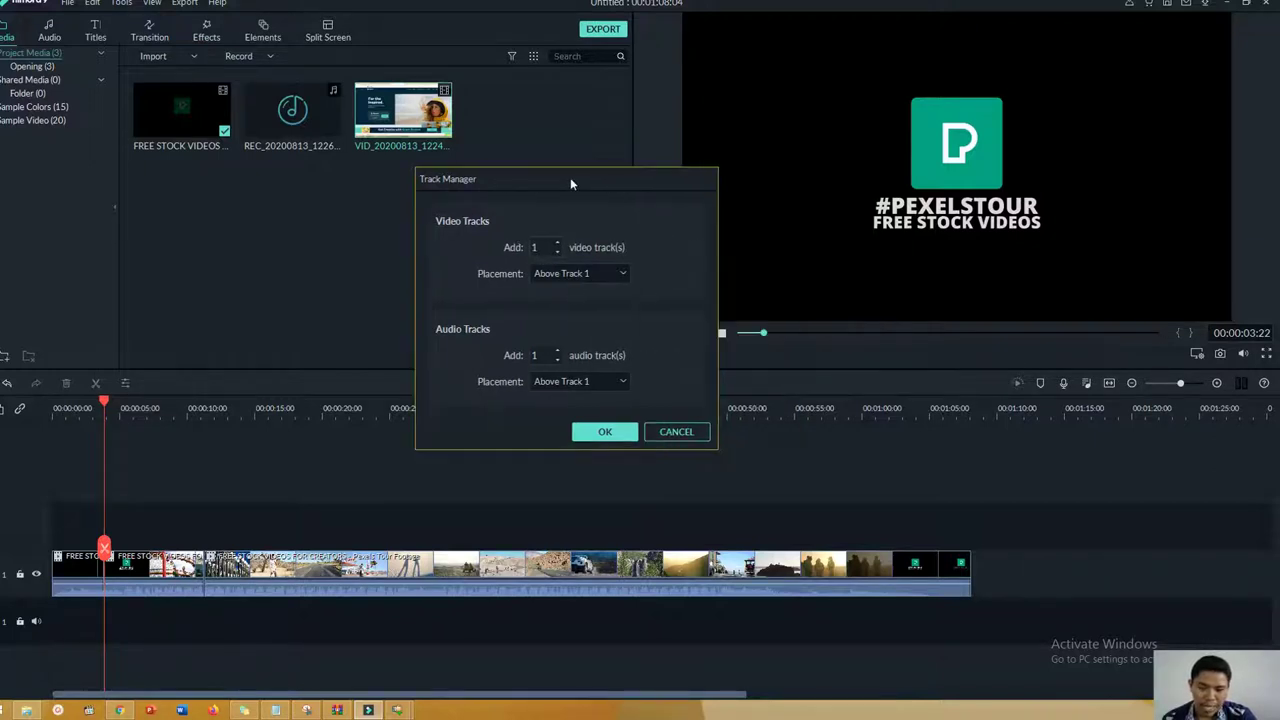
{"action": "left_click", "coordinate": [557, 244]}
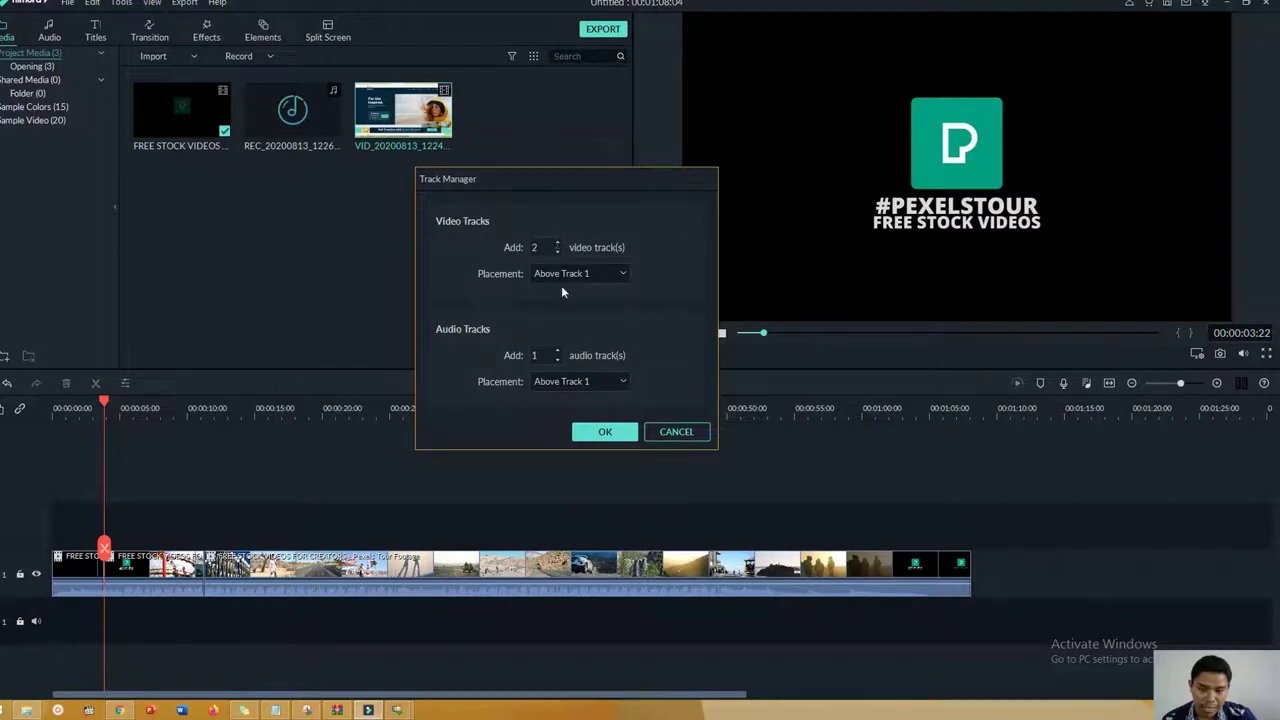
{"action": "left_click", "coordinate": [557, 351]}
{"action": "left_click", "coordinate": [605, 431]}
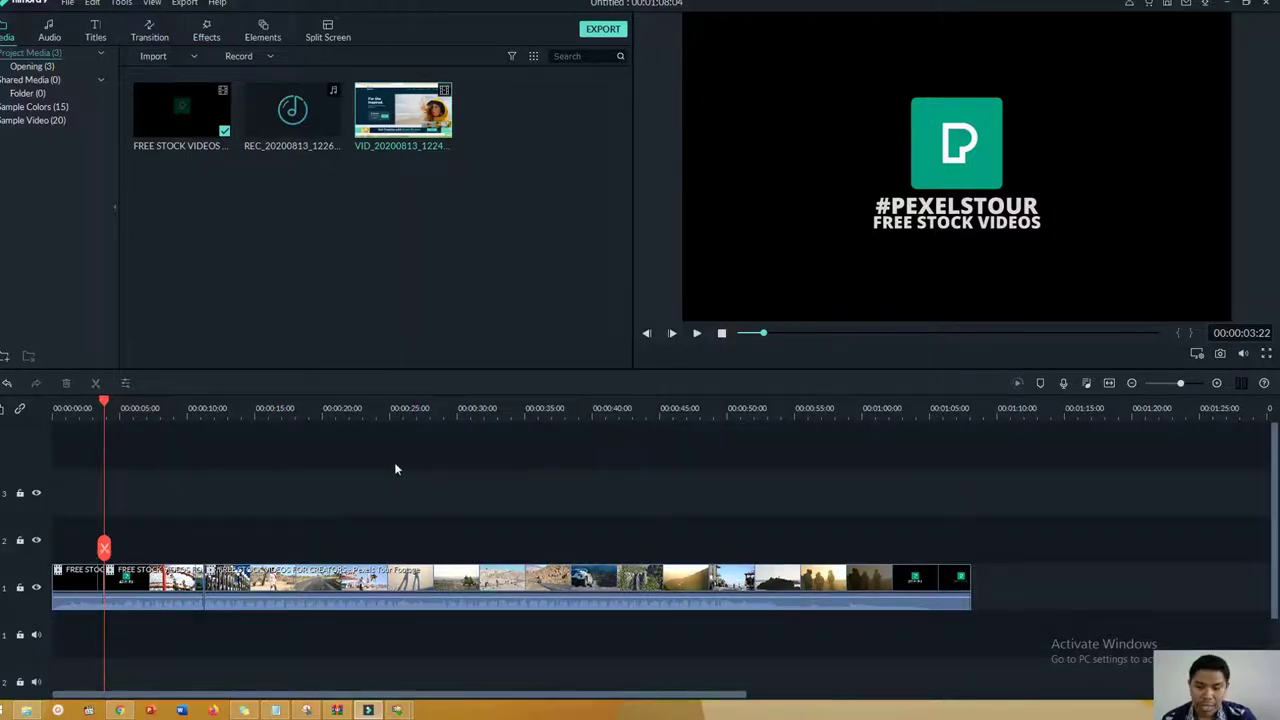
{"action": "key", "text": "ctrl+z"}
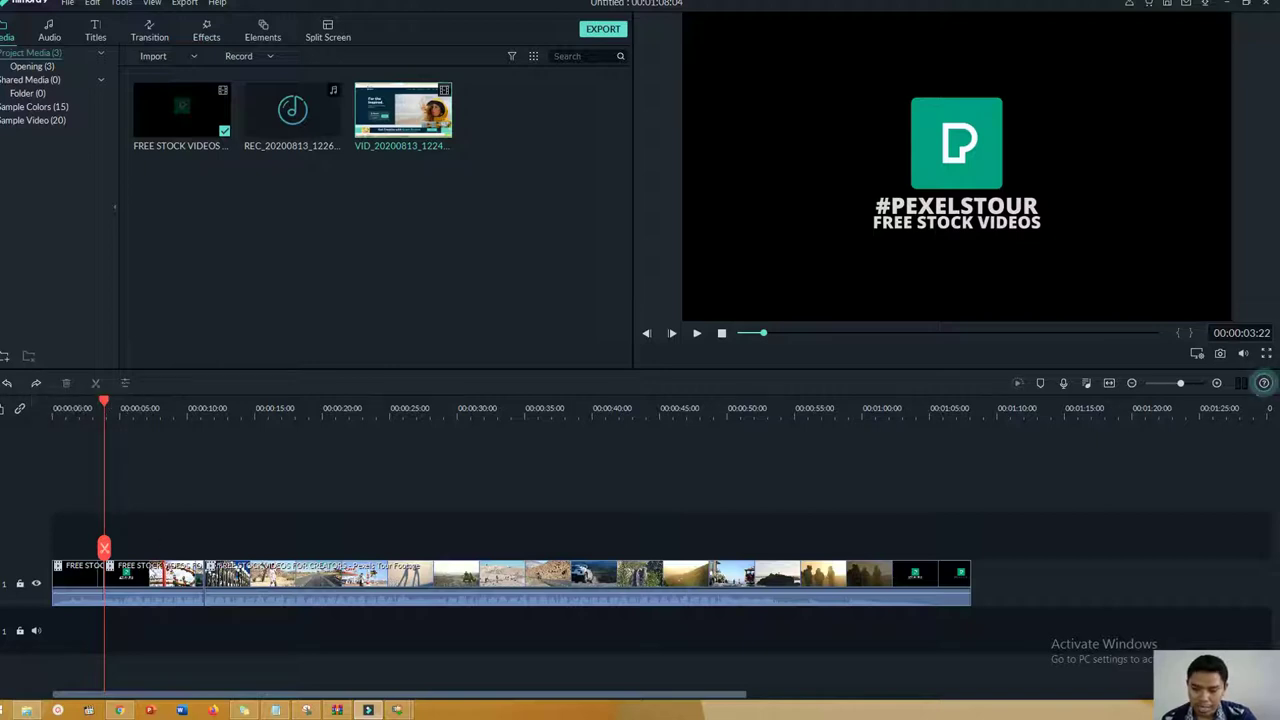
Crop the second clip on Track 1 to a 4:3 ratio with the frame moved slightly off-centre, and undo the crop.
{"action": "left_click", "coordinate": [150, 574]}
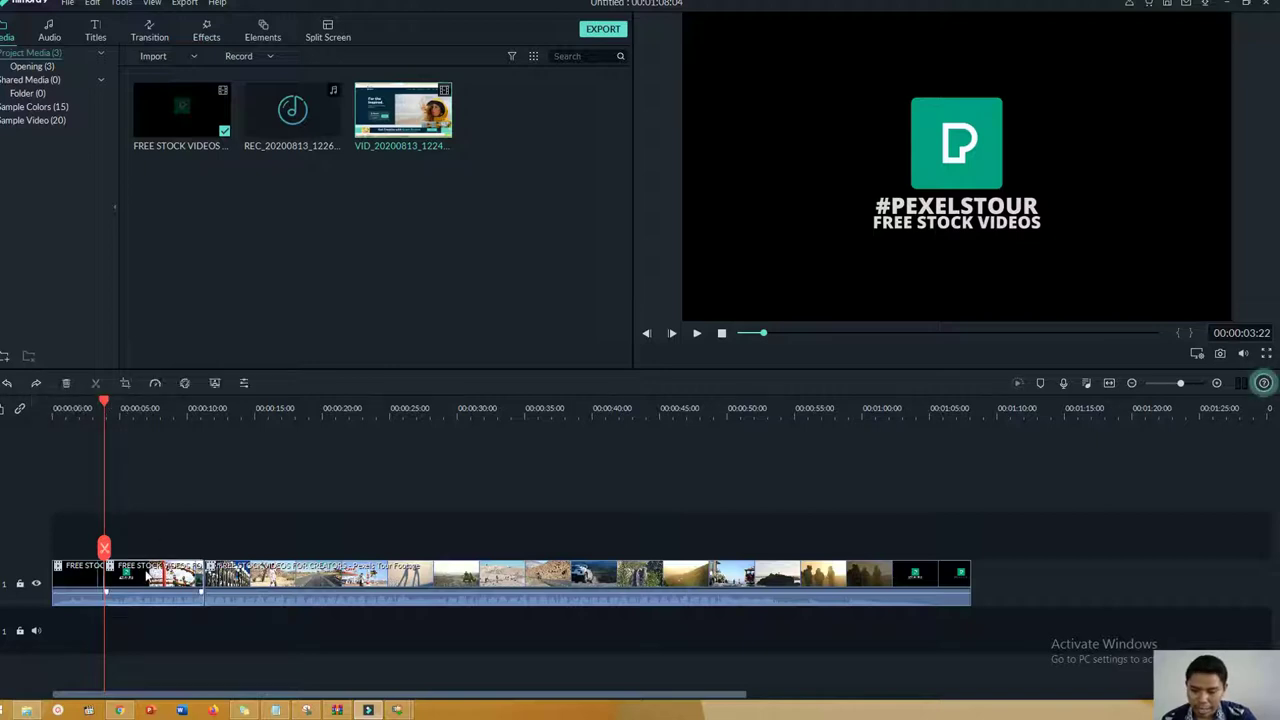
{"action": "left_click", "coordinate": [126, 384]}
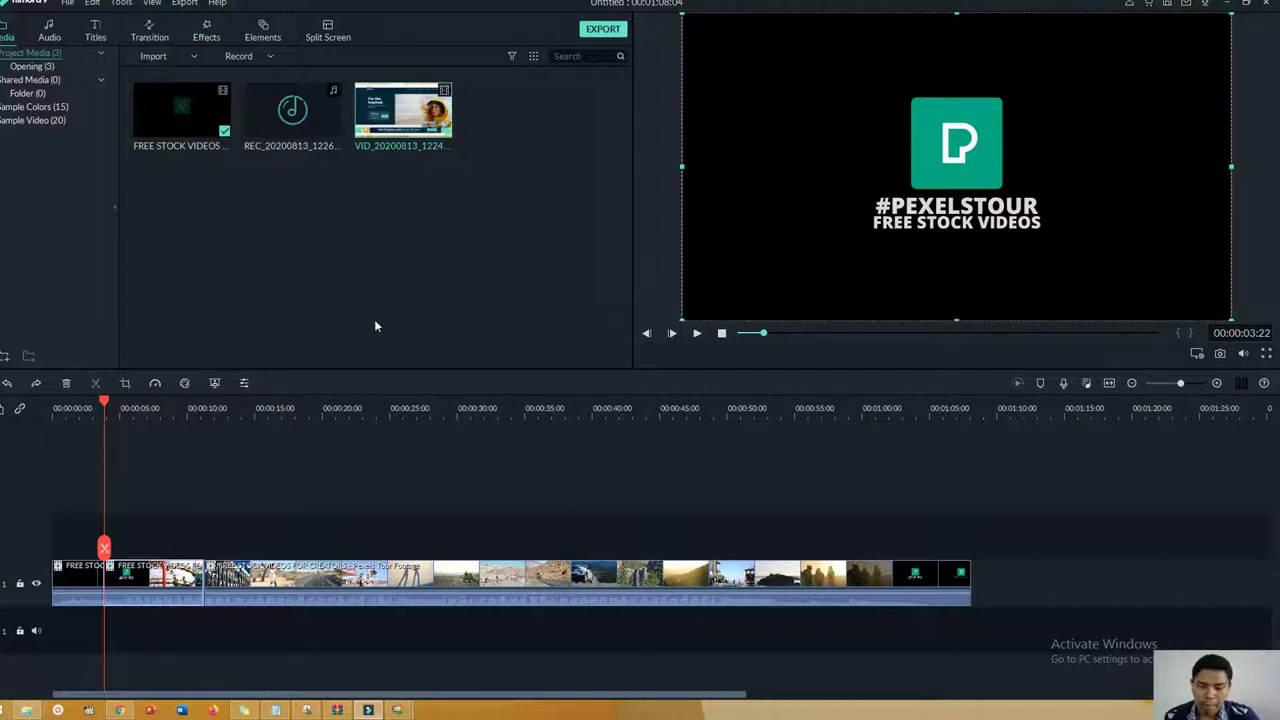
{"action": "left_click", "coordinate": [126, 384]}
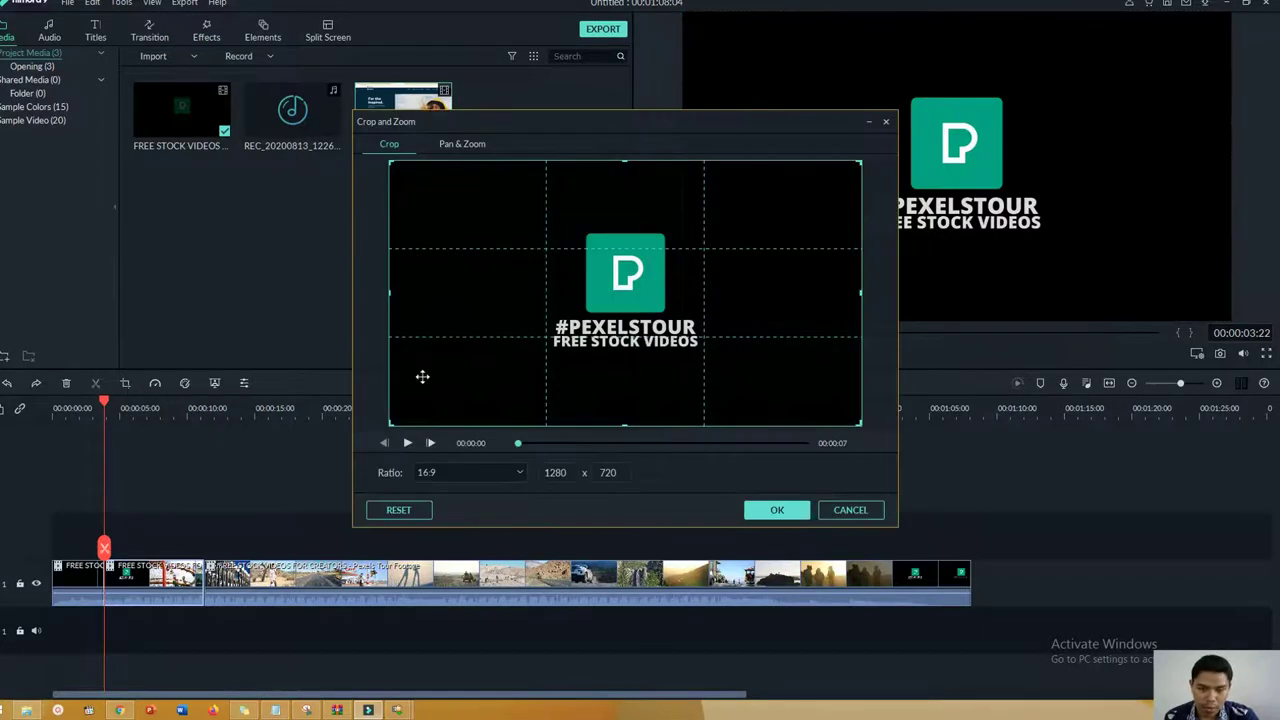
{"action": "mouse_move", "coordinate": [609, 125]}
{"action": "left_mouse_down"}
{"action": "mouse_move", "coordinate": [558, 112]}
{"action": "mouse_move", "coordinate": [584, 129]}
{"action": "left_mouse_up"}
{"action": "left_click", "coordinate": [492, 481]}
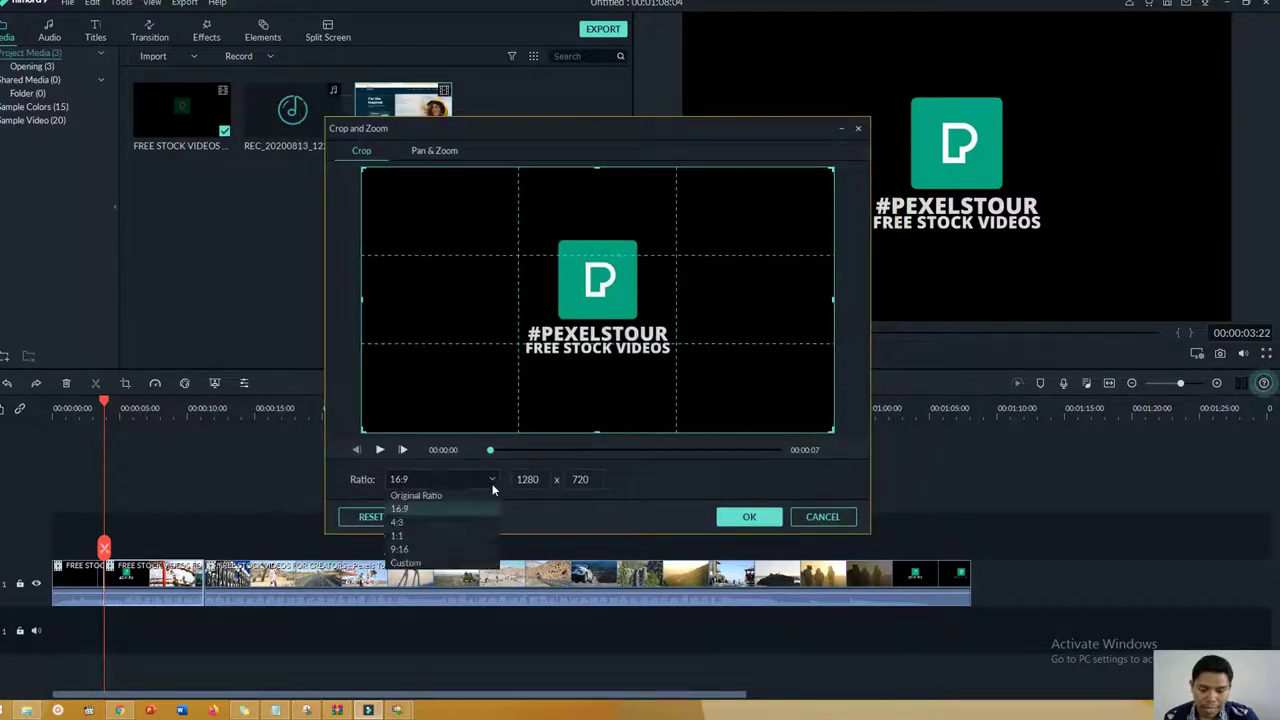
{"action": "left_click", "coordinate": [837, 261]}
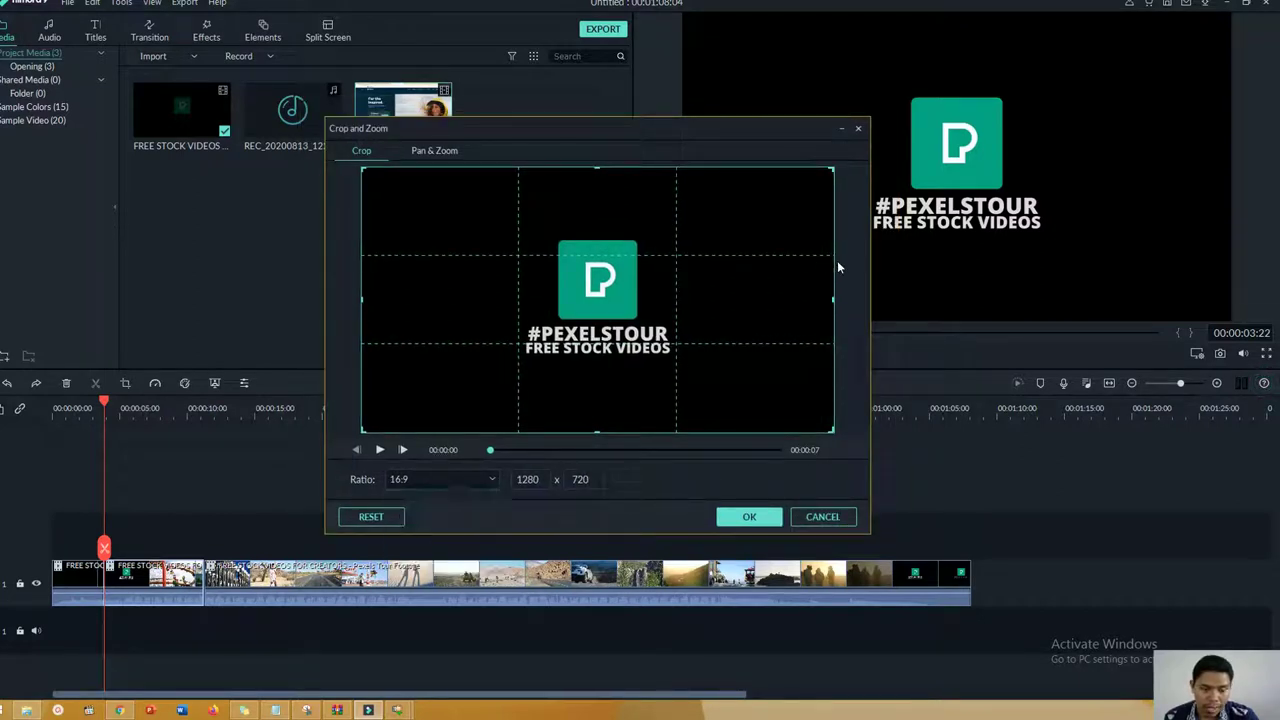
{"action": "left_click", "coordinate": [490, 480]}
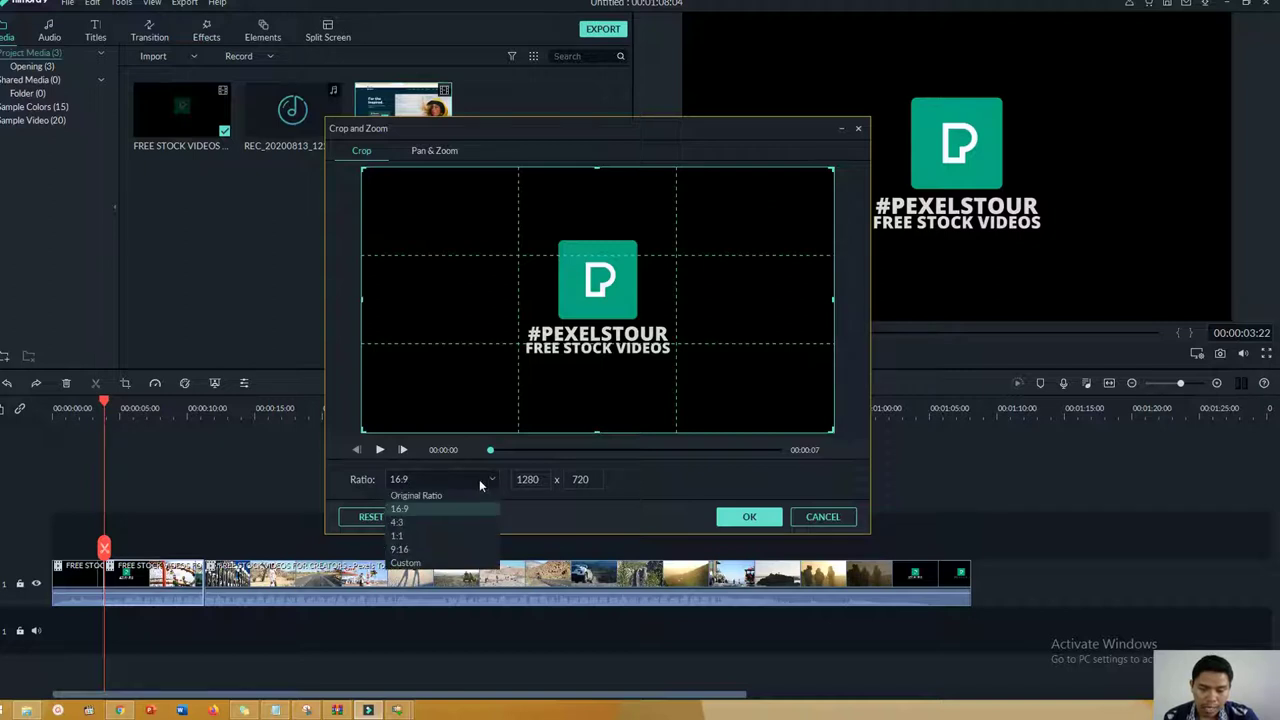
{"action": "left_click", "coordinate": [471, 521]}
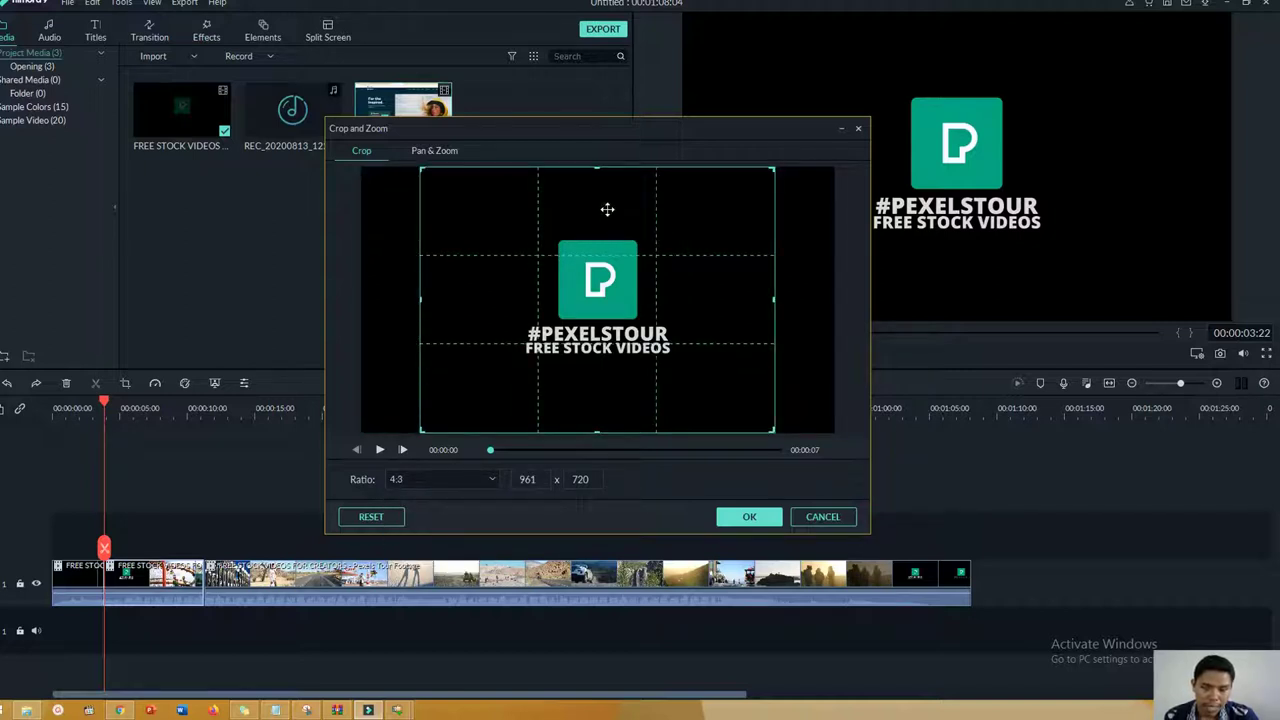
{"action": "mouse_move", "coordinate": [607, 209]}
{"action": "left_mouse_down"}
{"action": "mouse_move", "coordinate": [549, 209]}
{"action": "mouse_move", "coordinate": [623, 219]}
{"action": "left_mouse_up"}
{"action": "left_click", "coordinate": [748, 516]}
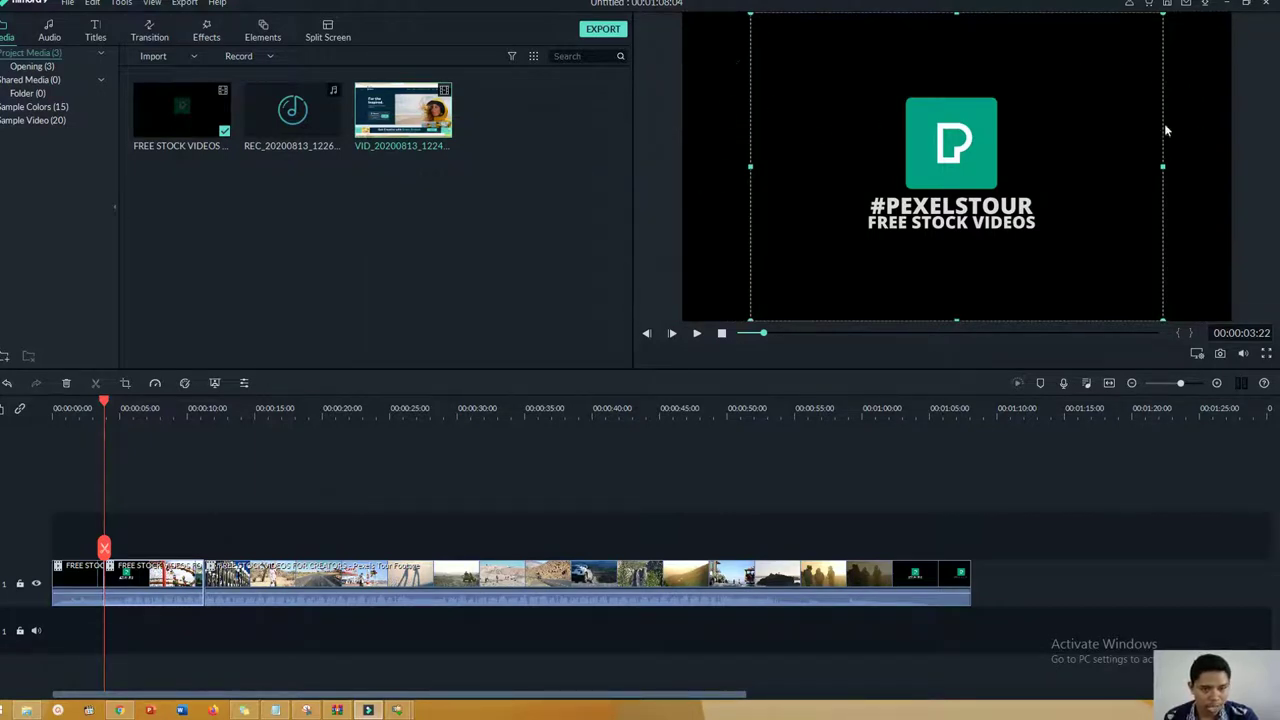
{"action": "key", "text": "ctrl+z"}
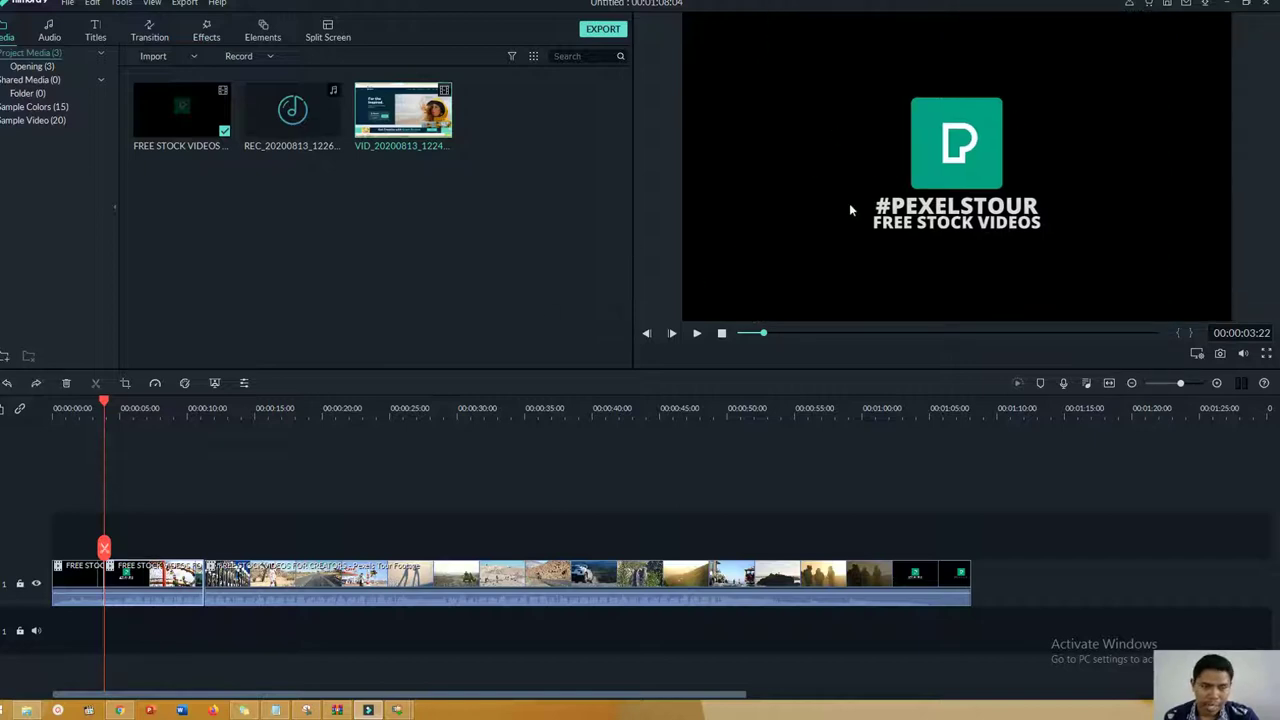
Open Crop and Zoom for the second clip again and set the crop ratio to Custom.
{"action": "left_click", "coordinate": [125, 384]}
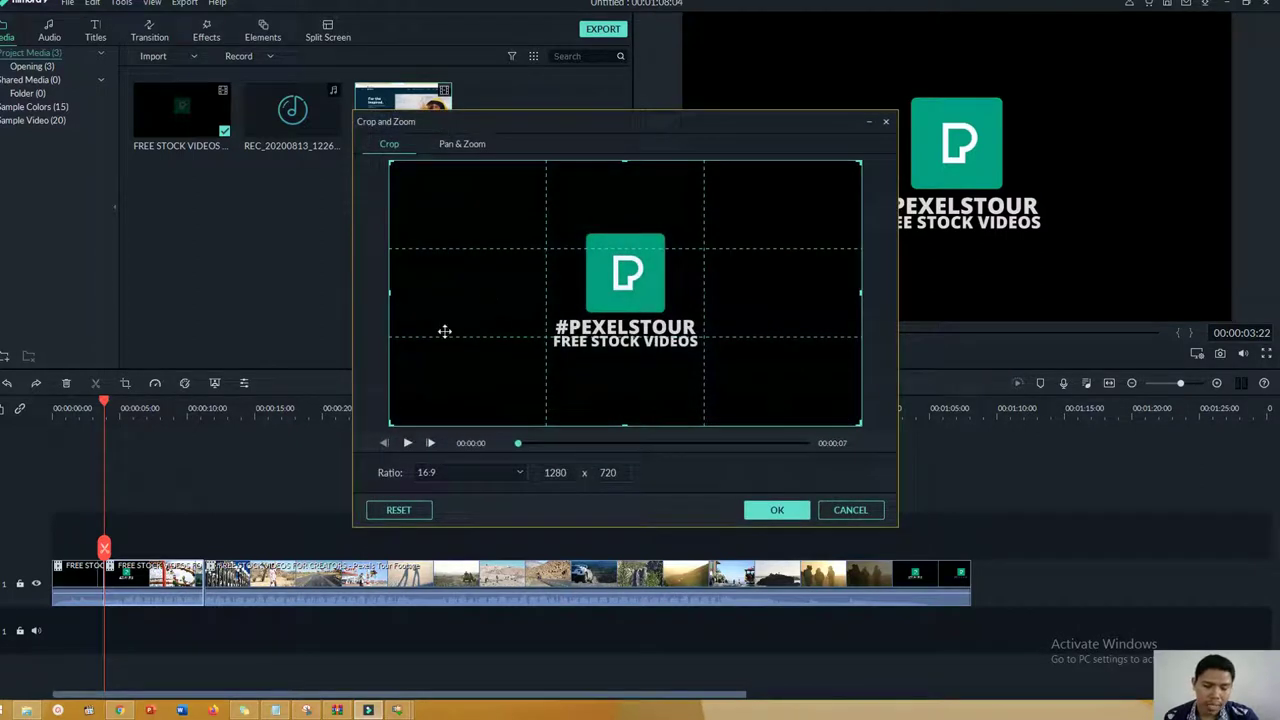
{"action": "left_click", "coordinate": [455, 474]}
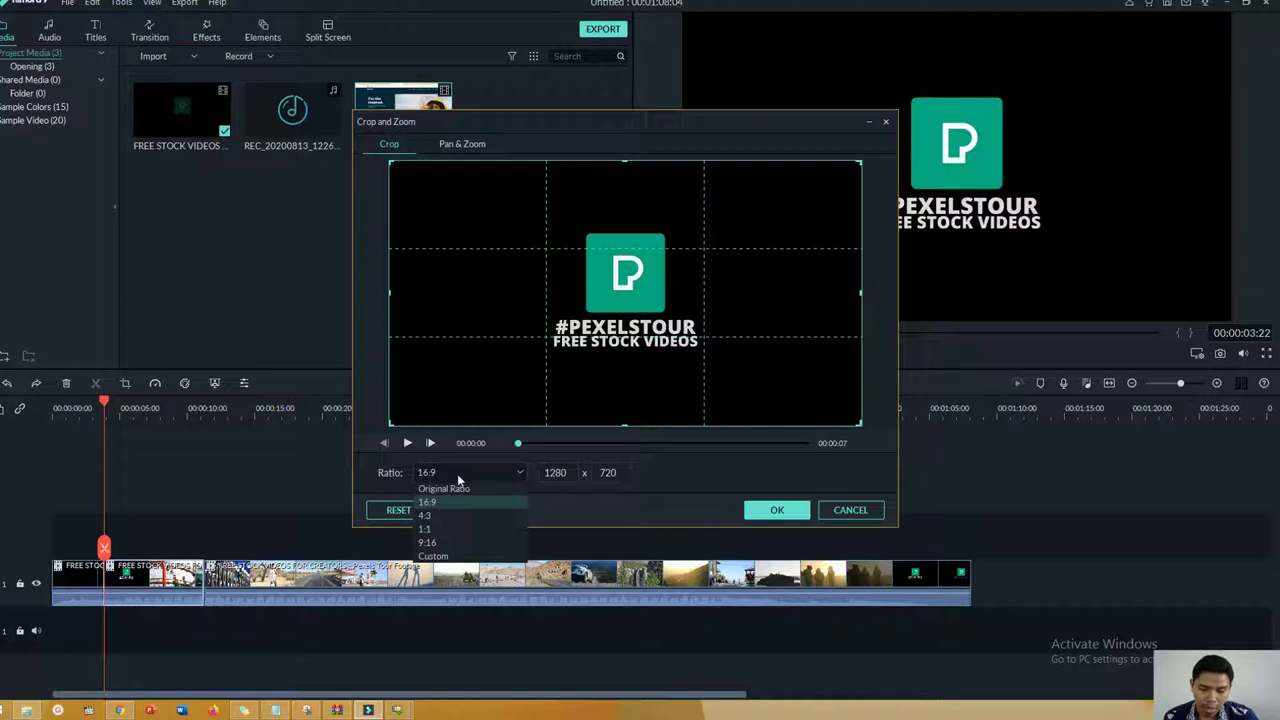
{"action": "left_click", "coordinate": [440, 556]}
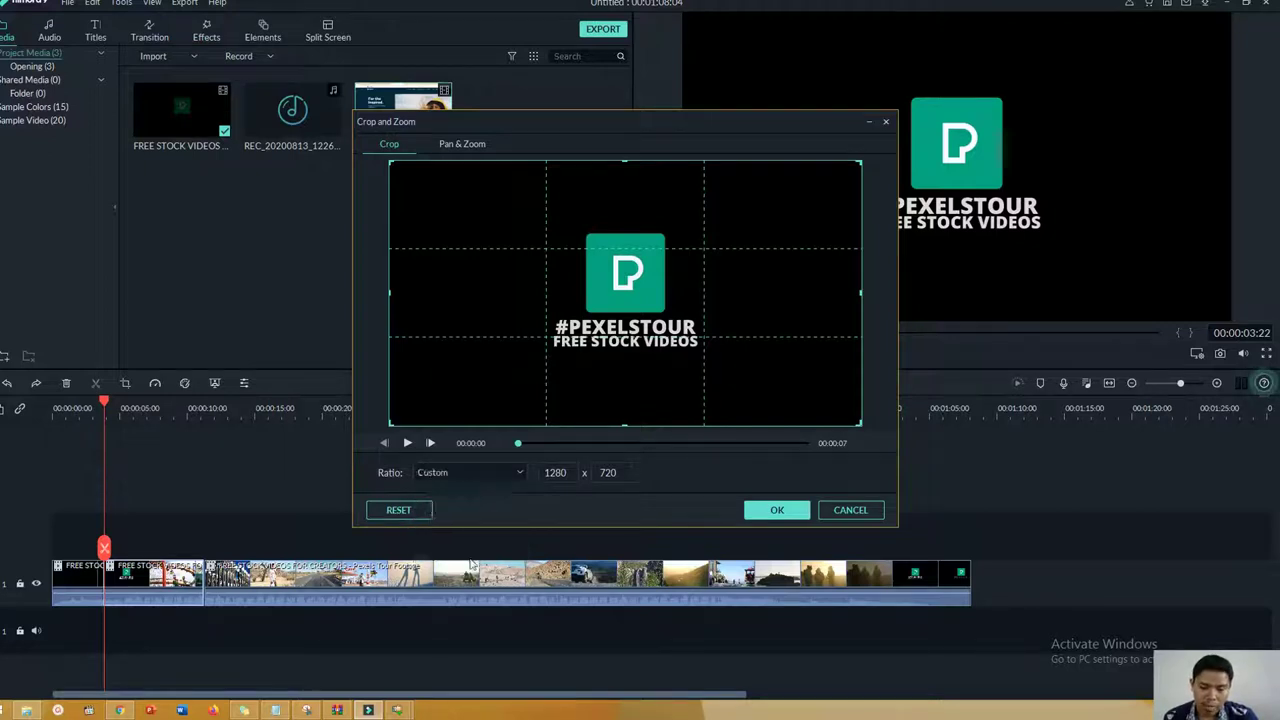
{"action": "left_click", "coordinate": [551, 474]}
{"action": "key", "text": "Tab"}
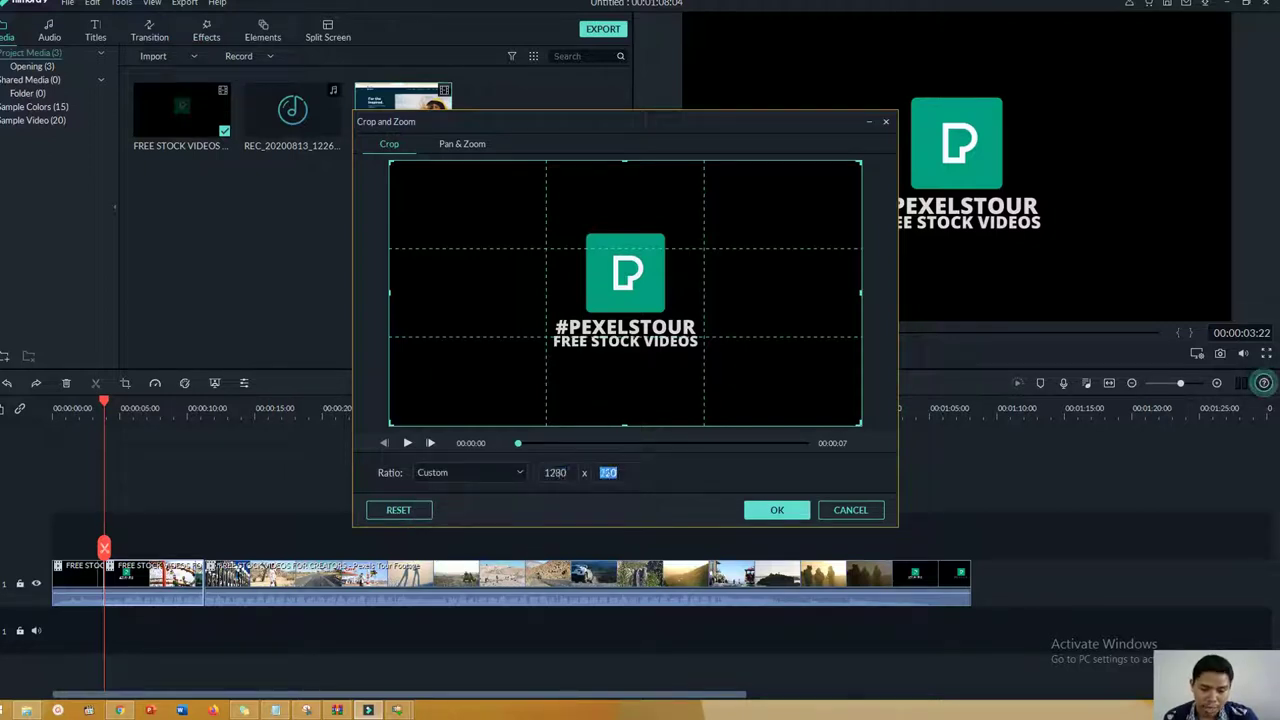
{"action": "left_click", "coordinate": [558, 476]}
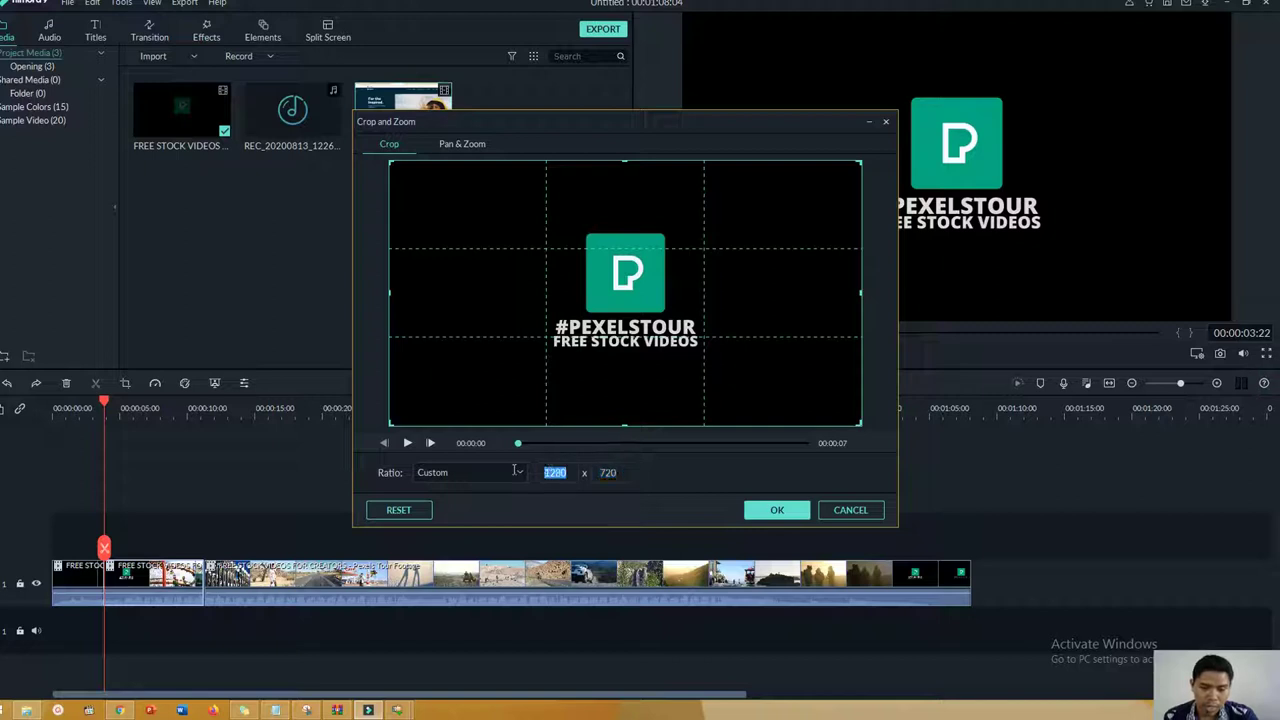
{"action": "left_click", "coordinate": [612, 472]}
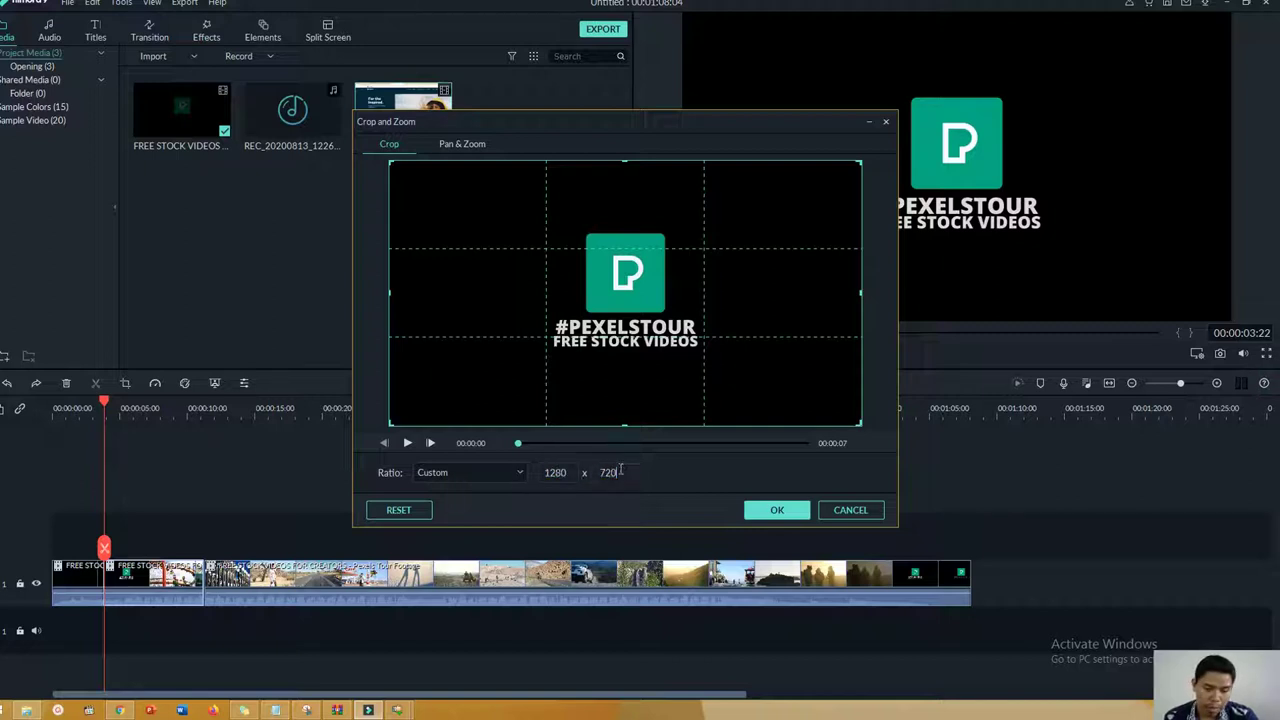
{"action": "left_click", "coordinate": [556, 473]}
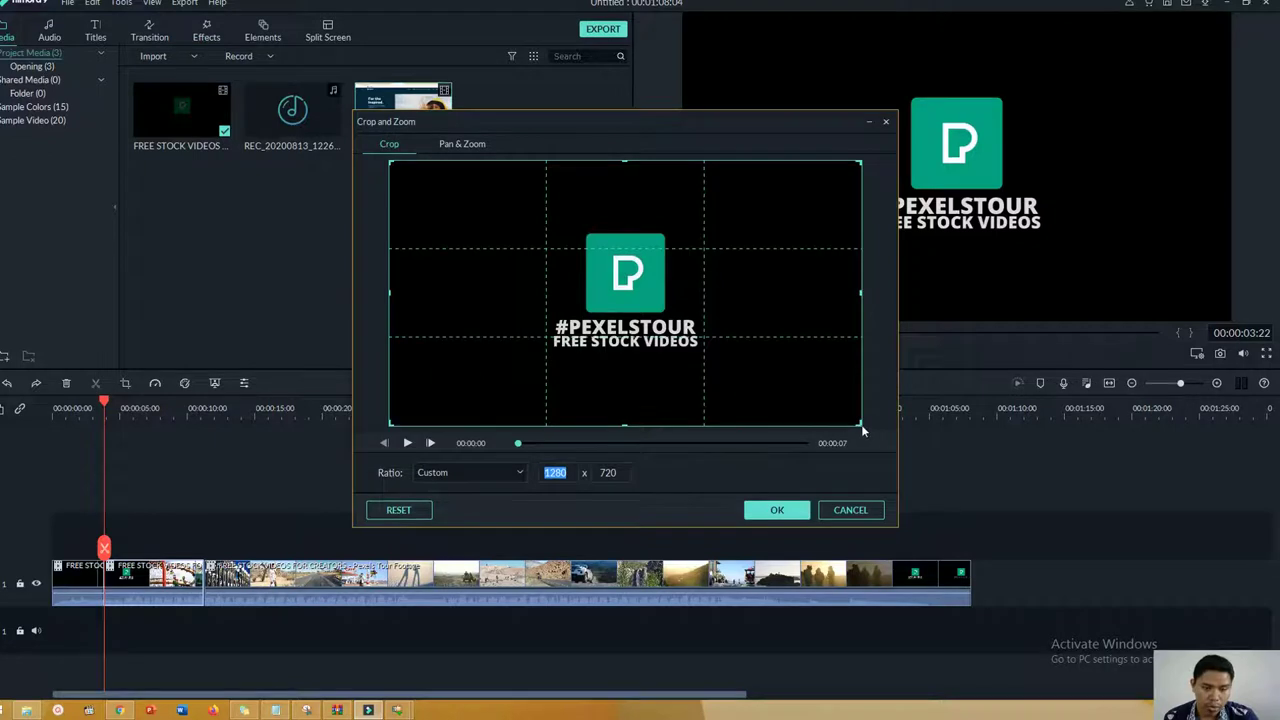
Shrink the crop frame around the logo and title to about 1025 x 567 and apply the crop.
{"action": "left_click_drag", "start_coordinate": [866, 427], "coordinate": [788, 382]}
{"action": "left_click_drag", "start_coordinate": [700, 282], "coordinate": [740, 307]}
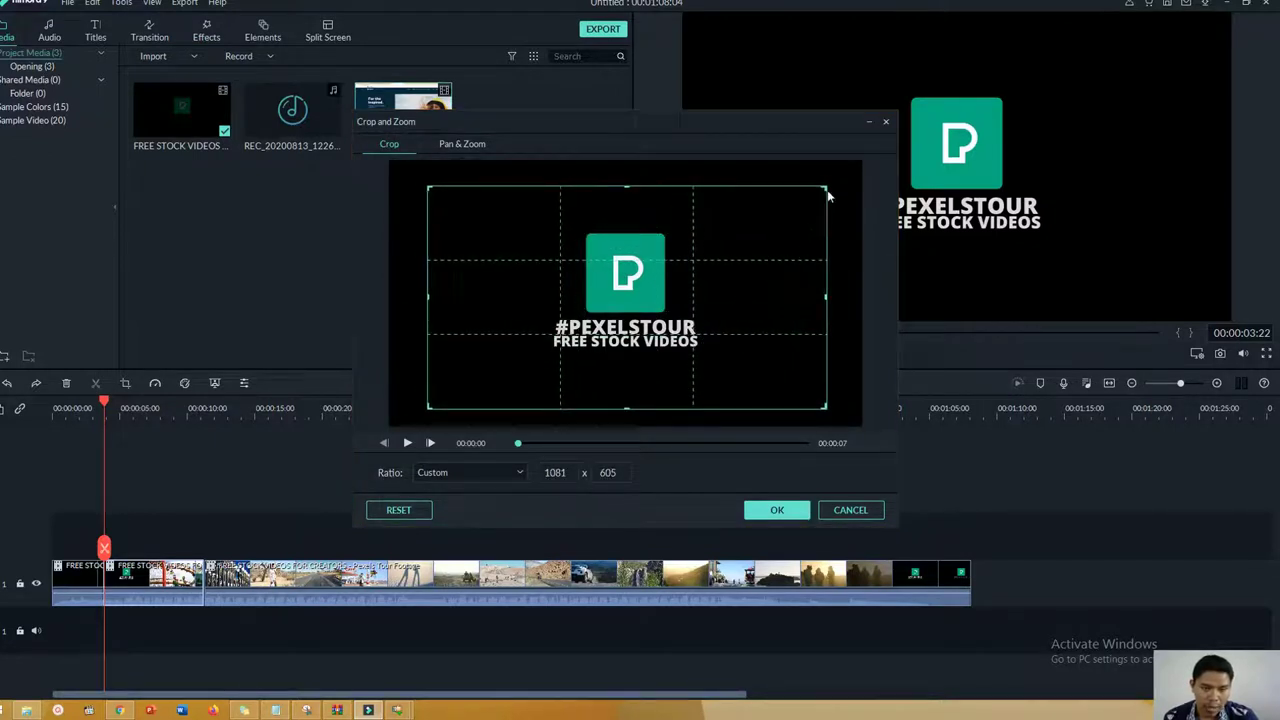
{"action": "left_click_drag", "start_coordinate": [826, 187], "coordinate": [780, 229]}
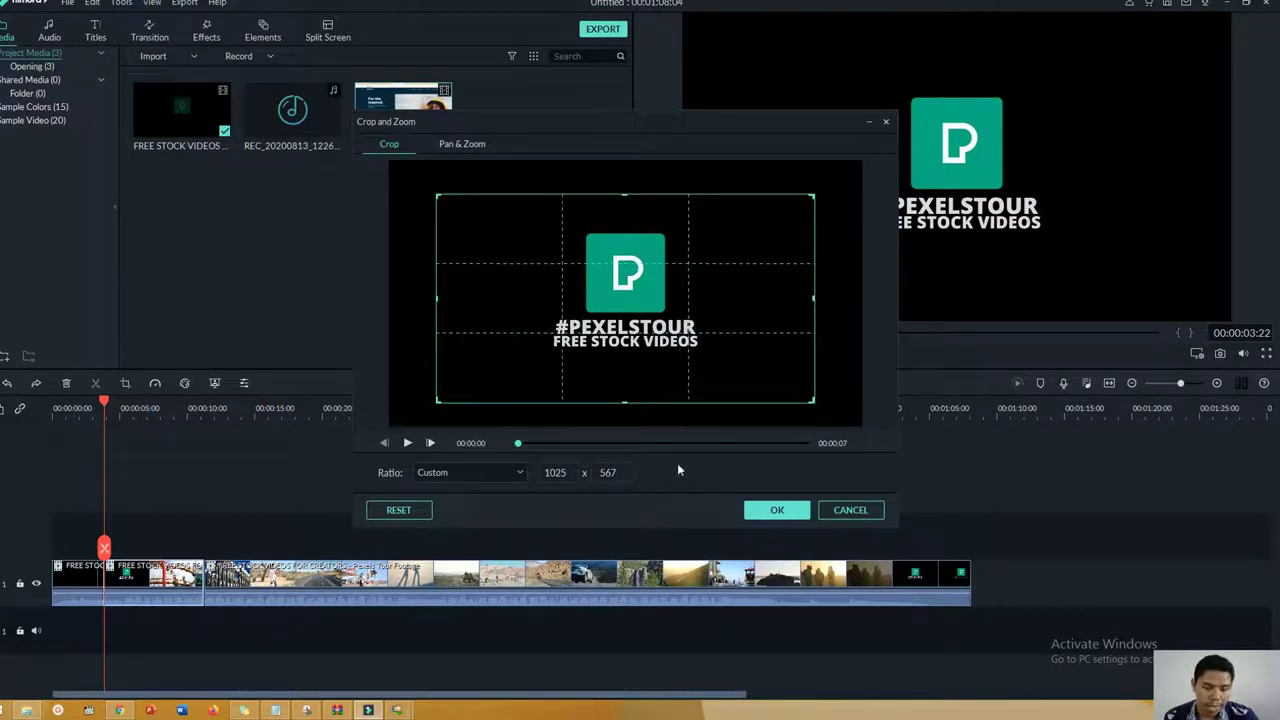
{"action": "left_click", "coordinate": [777, 512]}
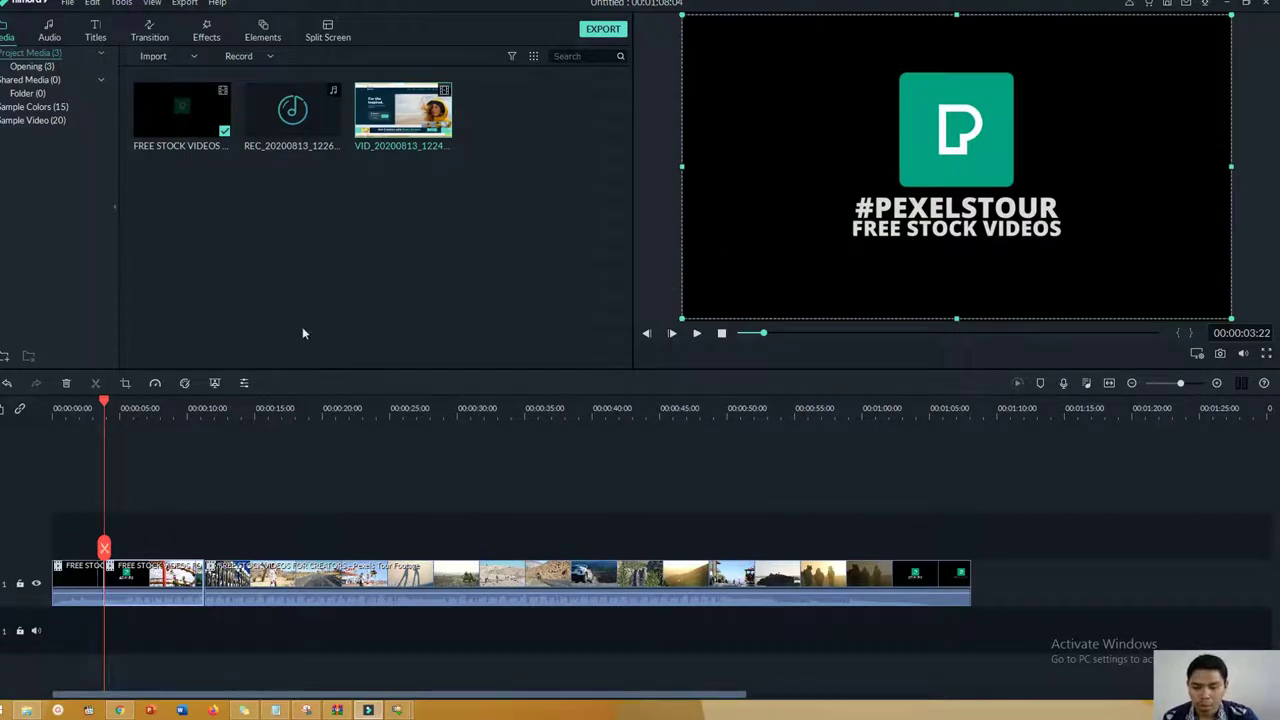
Delete the first two clips on Track 1, keeping only the long last clip.
{"action": "left_click", "coordinate": [157, 384]}
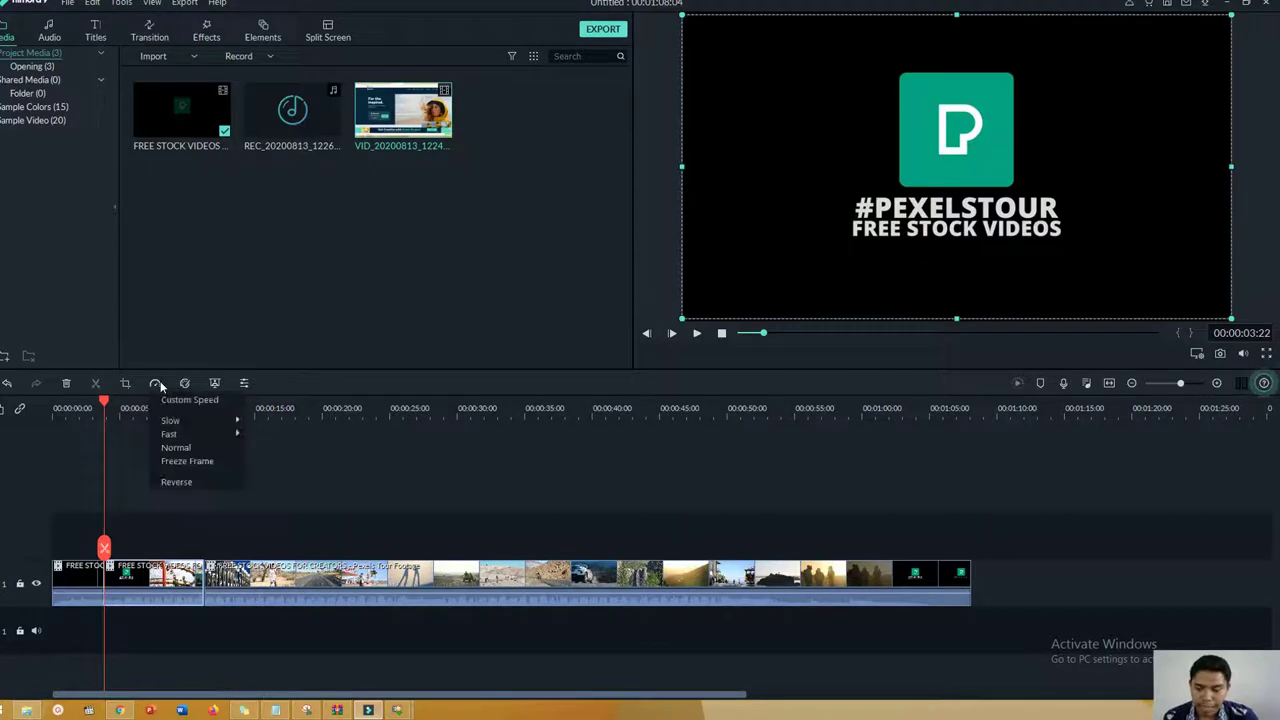
{"action": "left_click", "coordinate": [155, 481]}
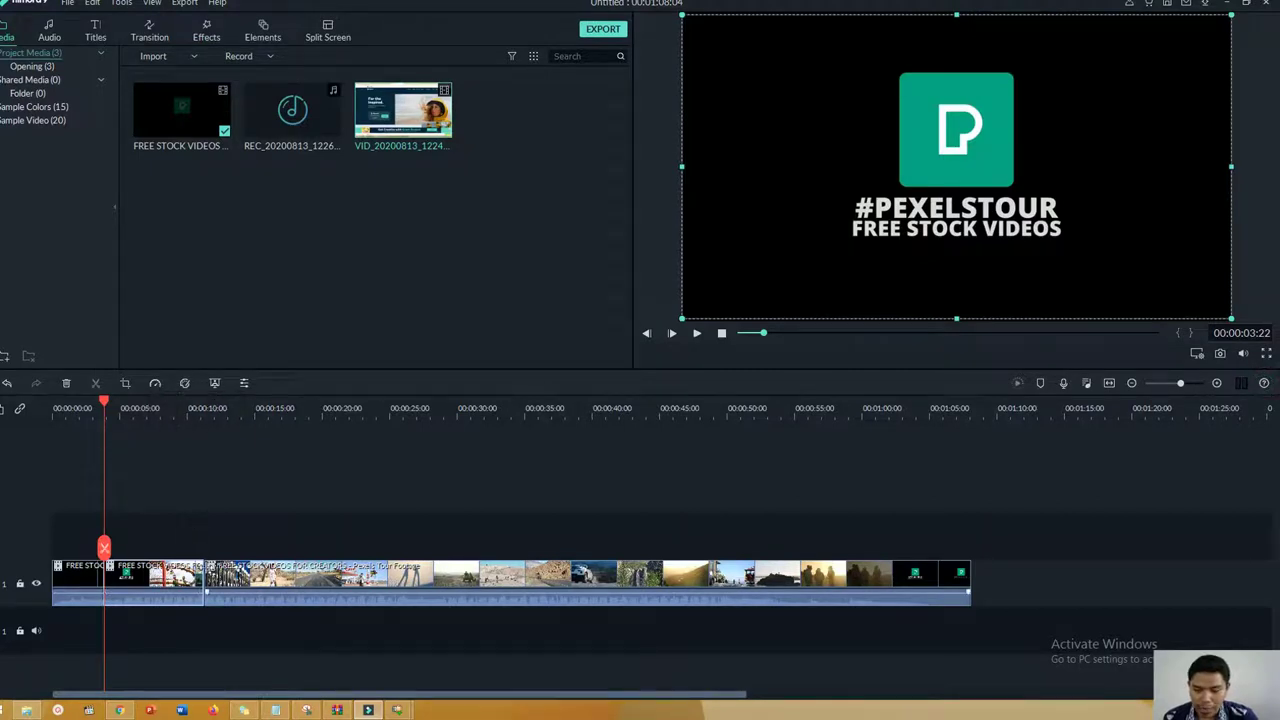
{"action": "left_click", "coordinate": [86, 578]}
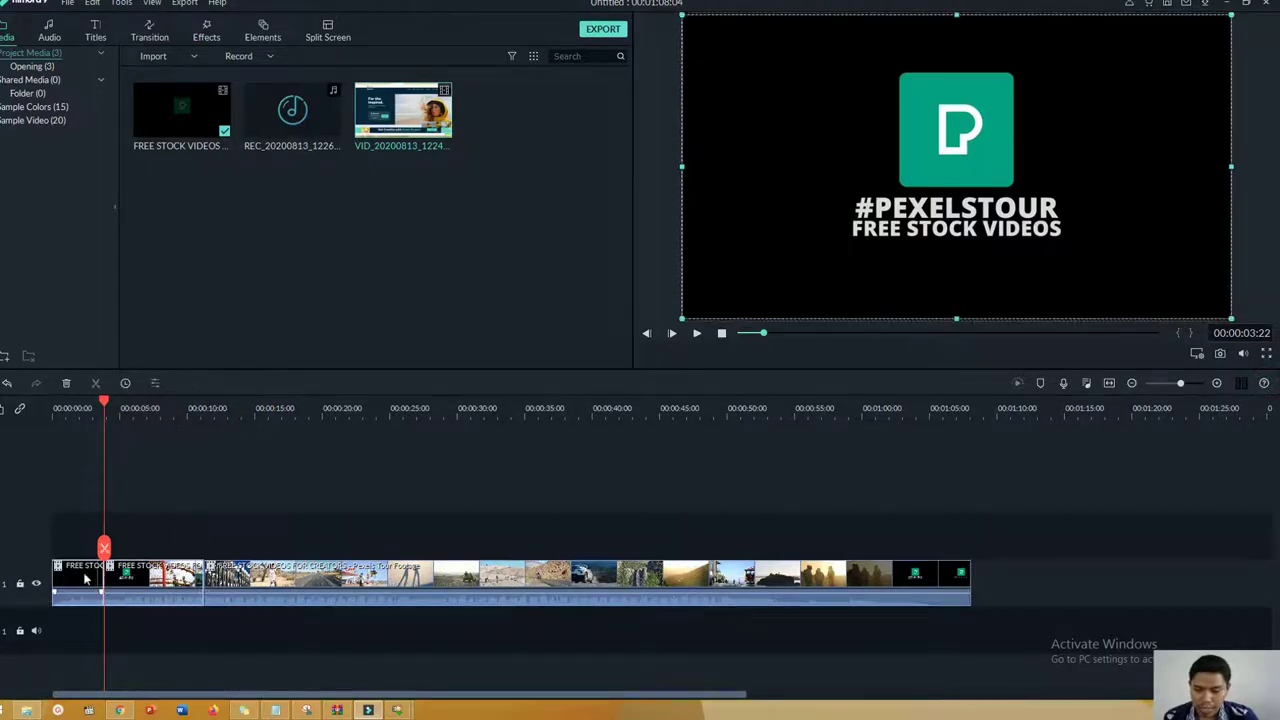
{"action": "left_click", "coordinate": [160, 577], "text": "shift"}
{"action": "key", "text": "Delete"}
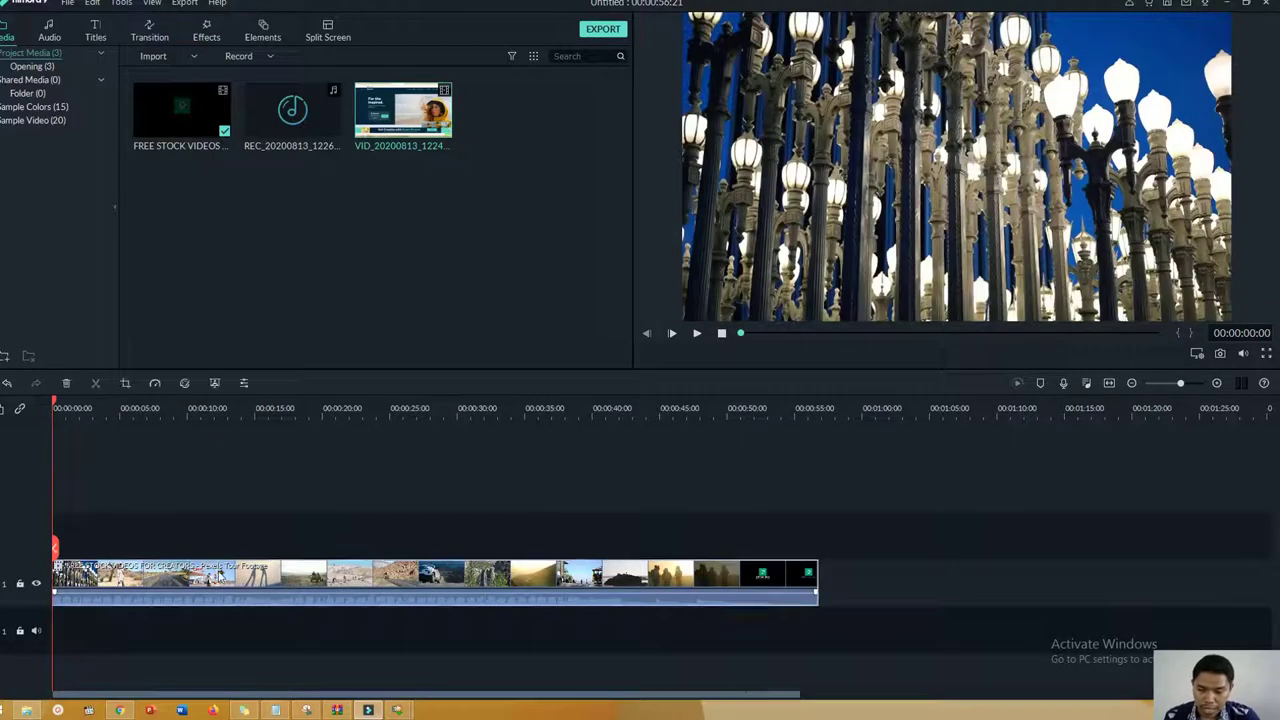
Slow the remaining clip on Track 1 to 0.01x speed.
{"action": "left_click", "coordinate": [184, 384]}
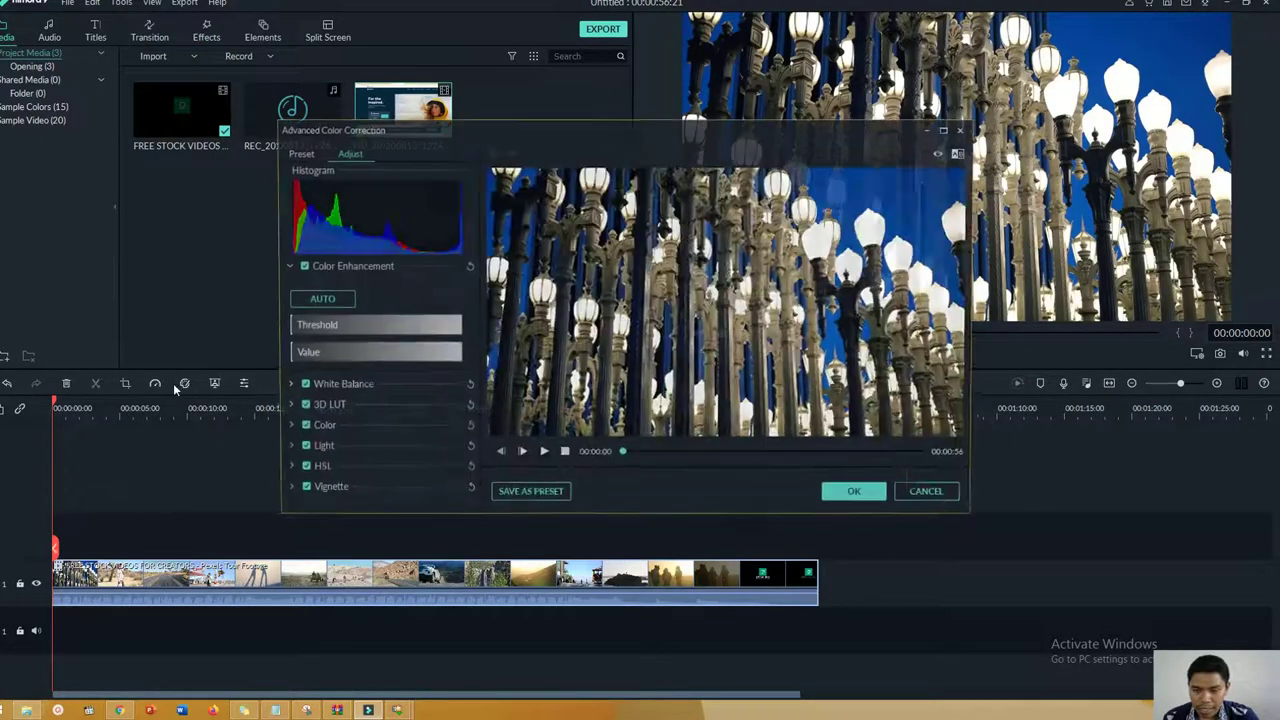
{"action": "left_click", "coordinate": [966, 137]}
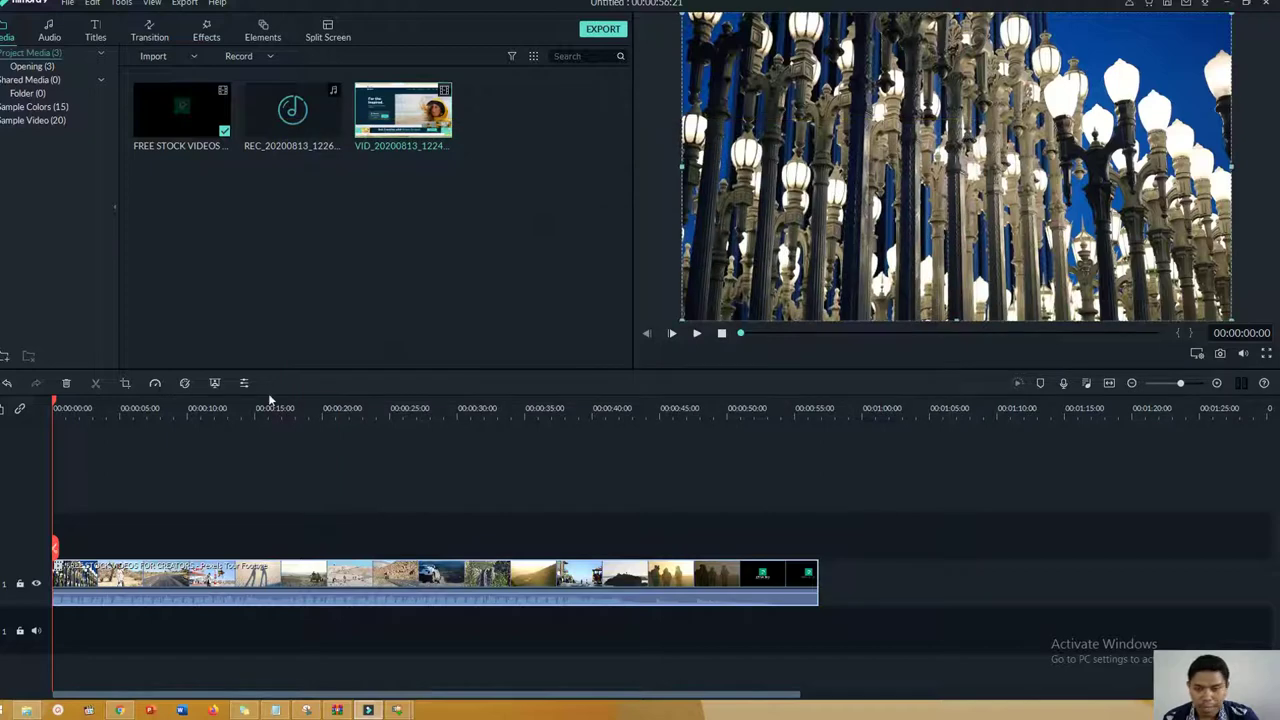
{"action": "left_click", "coordinate": [161, 383]}
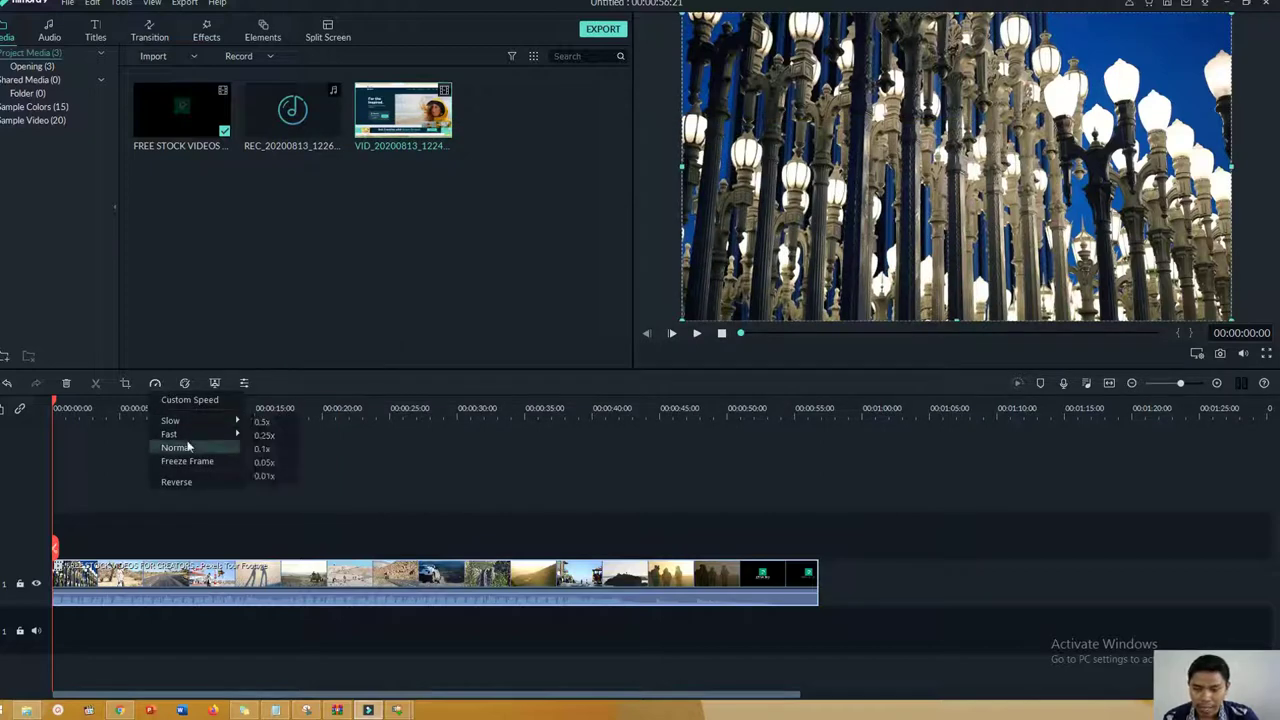
{"action": "mouse_move", "coordinate": [191, 432]}
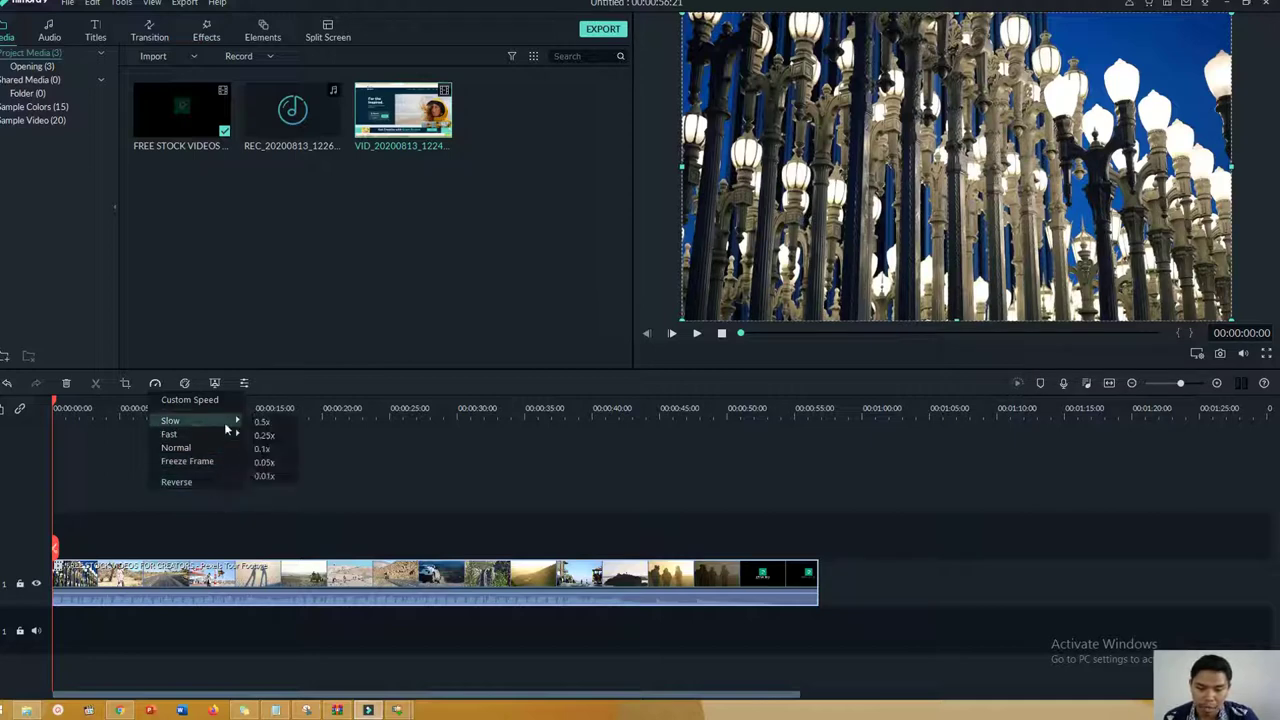
{"action": "left_click", "coordinate": [264, 476]}
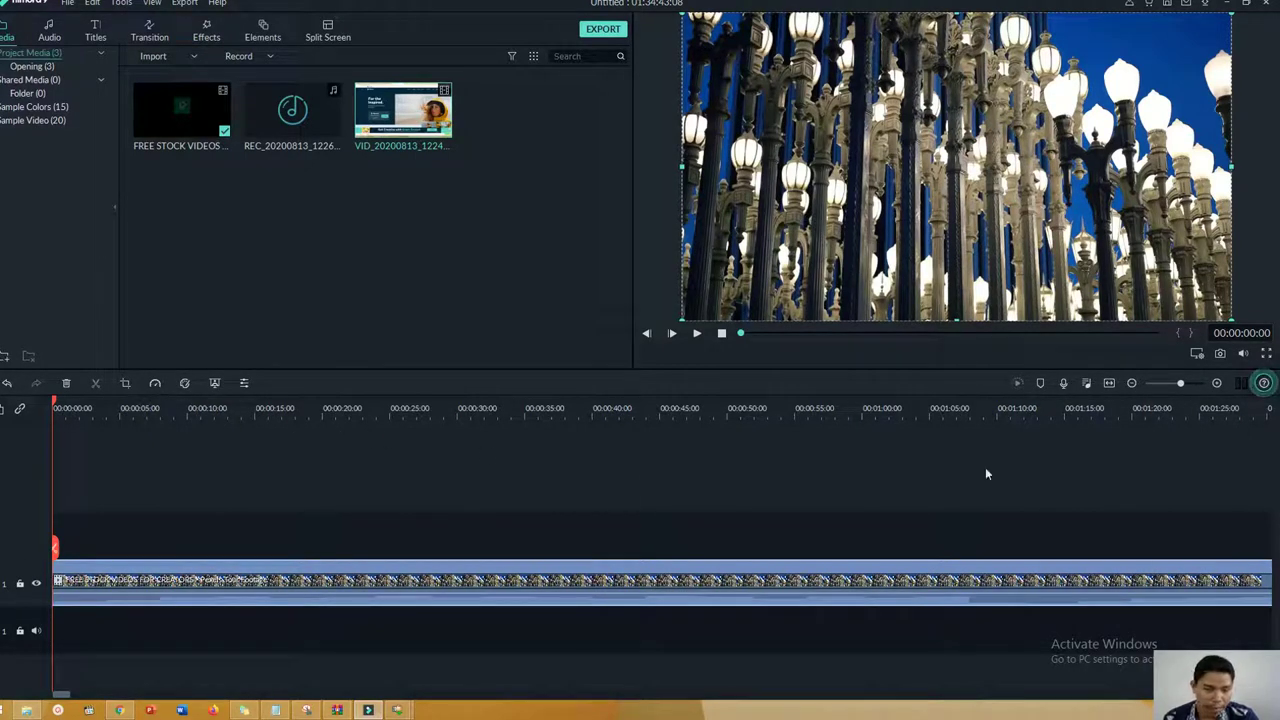
Play the first seconds of the slowed clip to check the slow-motion effect, and pause playback.
{"action": "left_click", "coordinate": [1110, 384]}
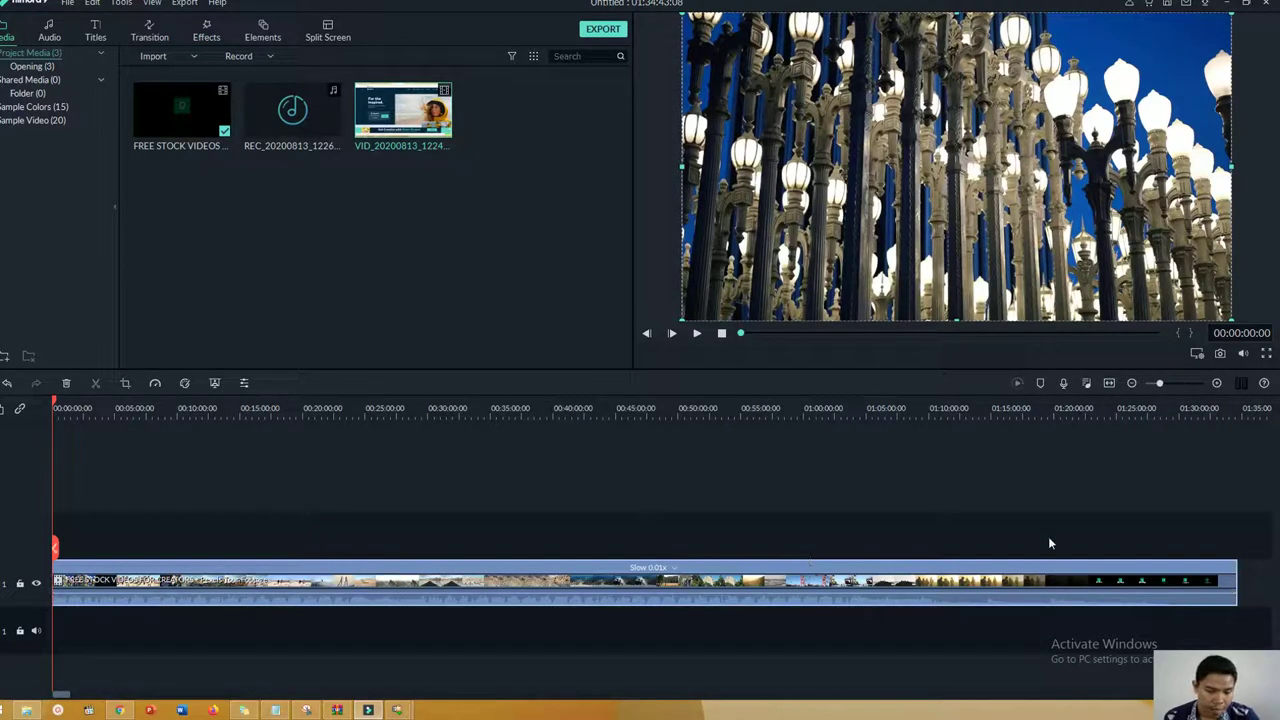
{"action": "left_click", "coordinate": [697, 334]}
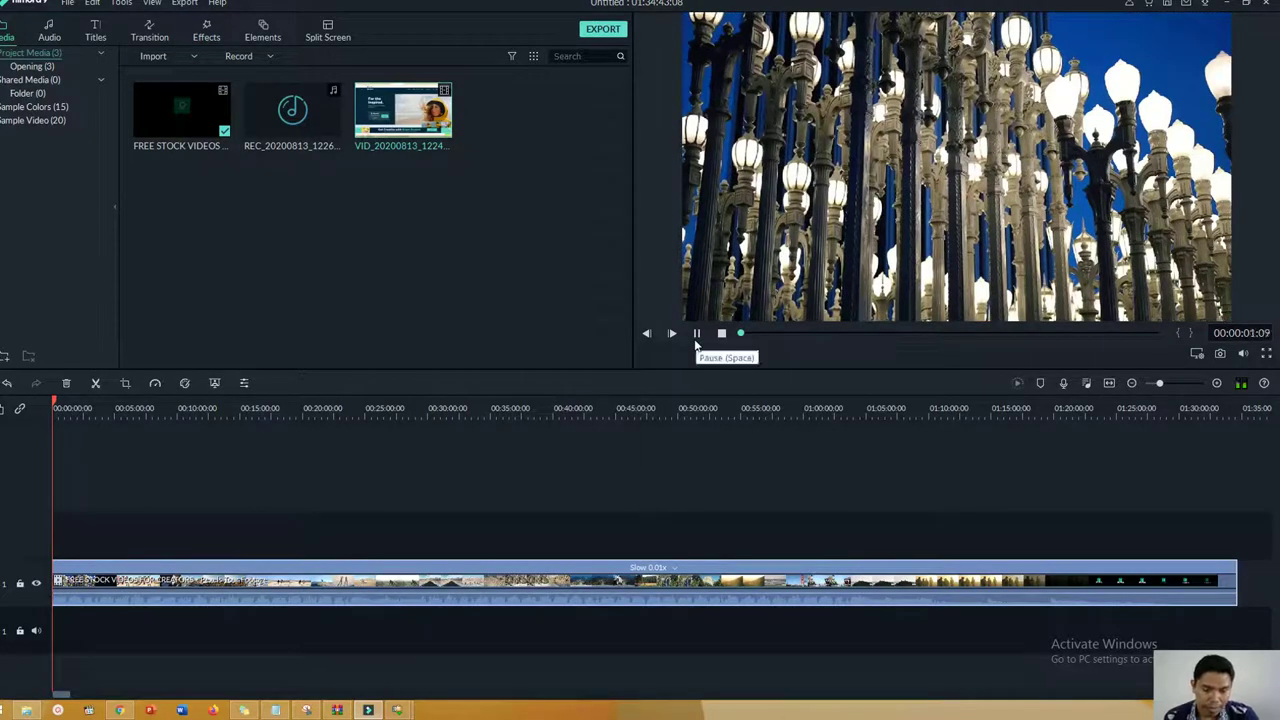
{"action": "key", "text": "XF86AudioRaiseVolume"}
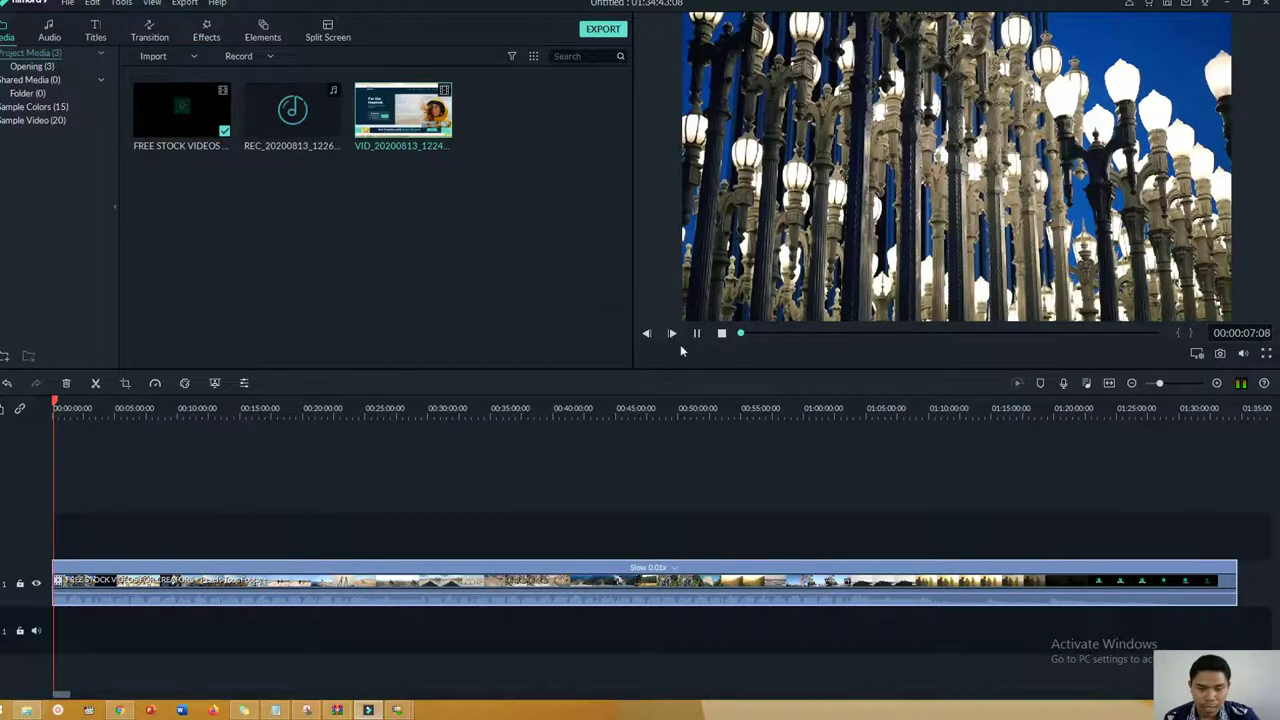
{"action": "left_click", "coordinate": [697, 334]}
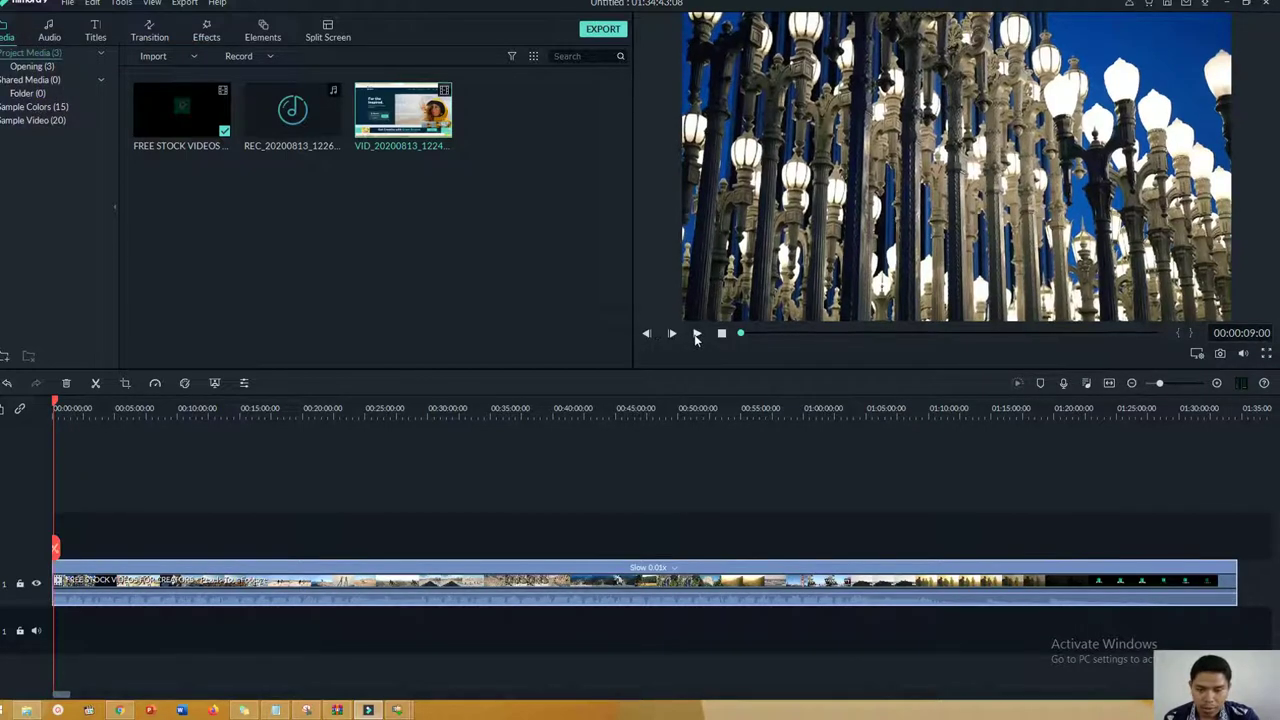
Change the clip's slow-motion speed to 0.1x.
{"action": "left_click", "coordinate": [154, 386]}
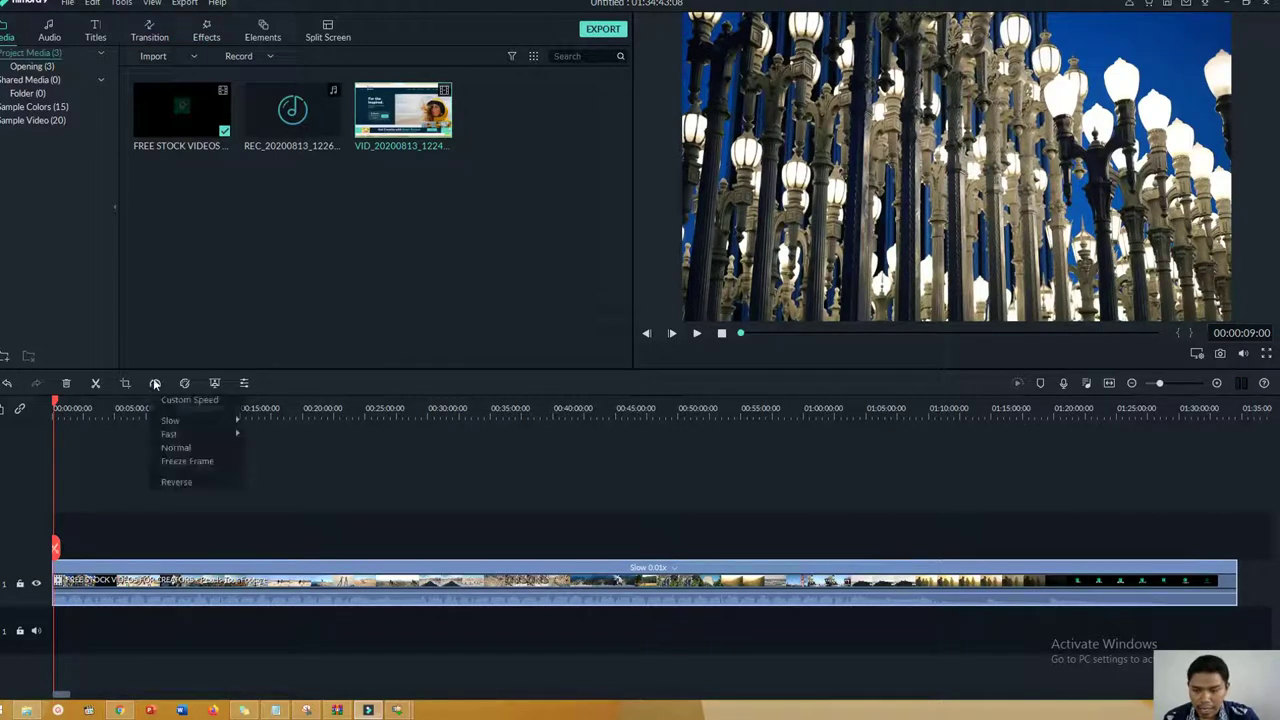
{"action": "mouse_move", "coordinate": [197, 422]}
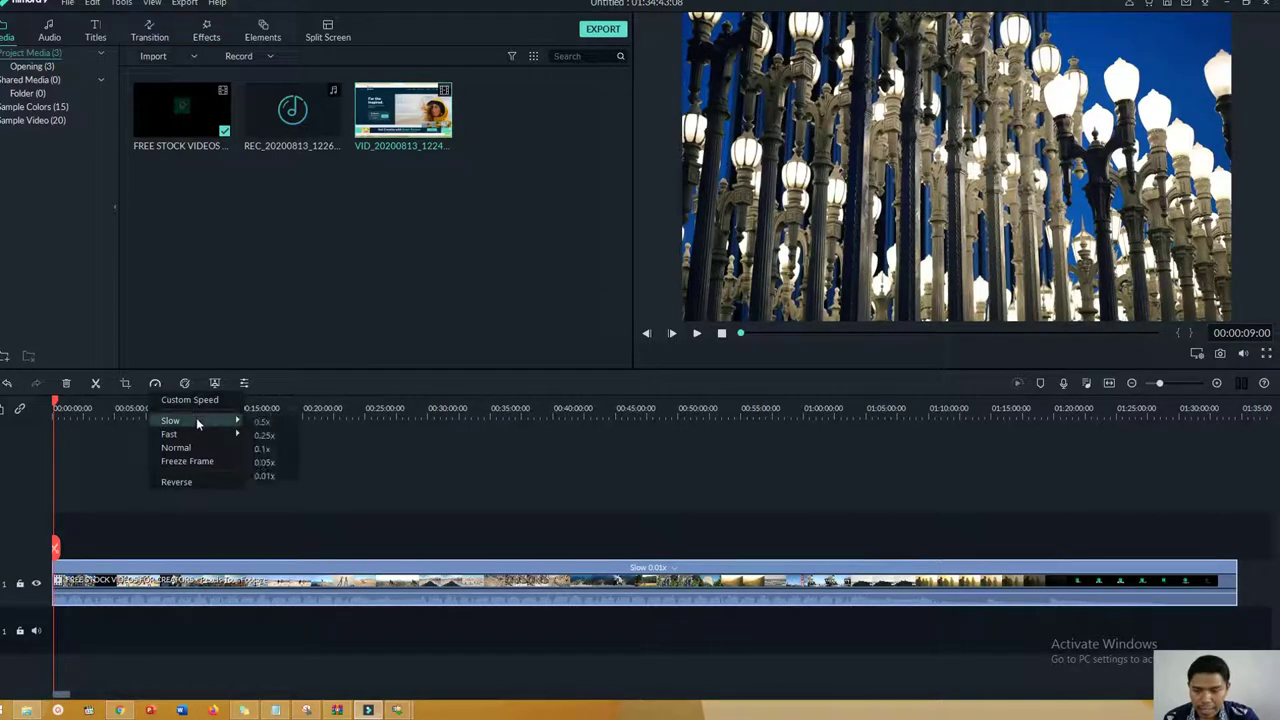
{"action": "left_click", "coordinate": [261, 450]}
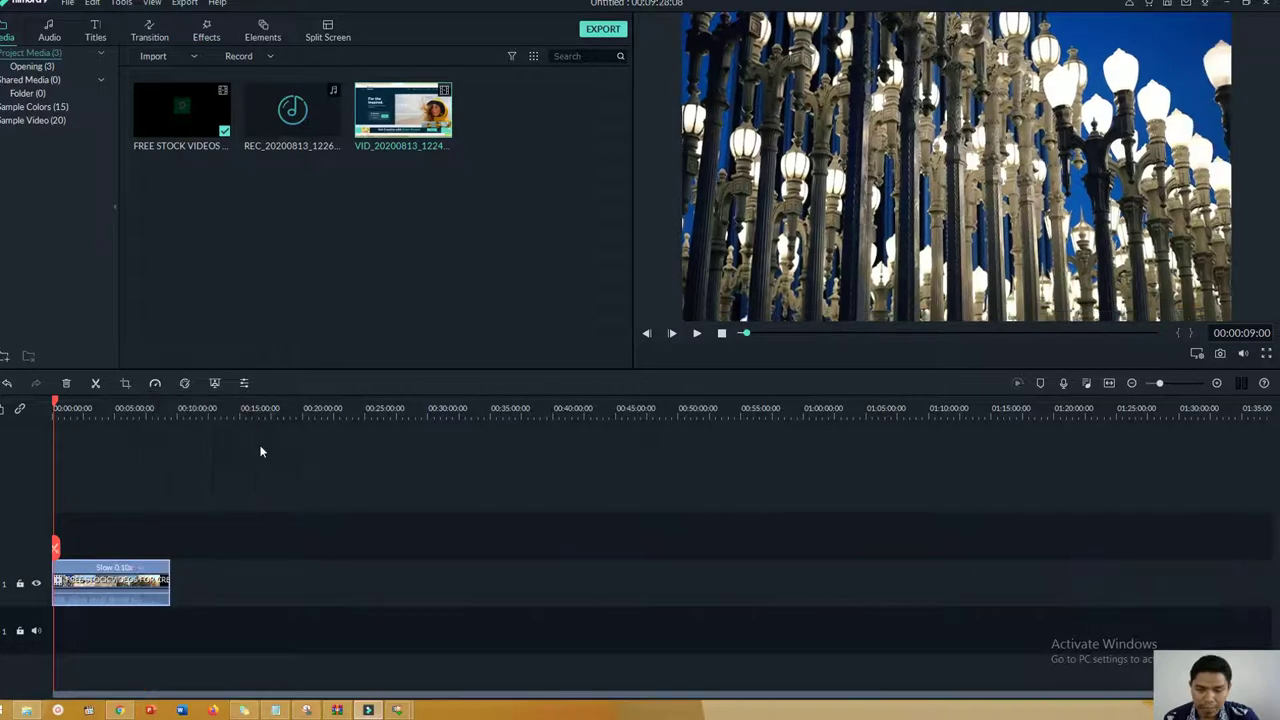
Play the 0.1x clip for a few seconds to check its slow motion, and pause playback.
{"action": "left_click", "coordinate": [697, 334]}
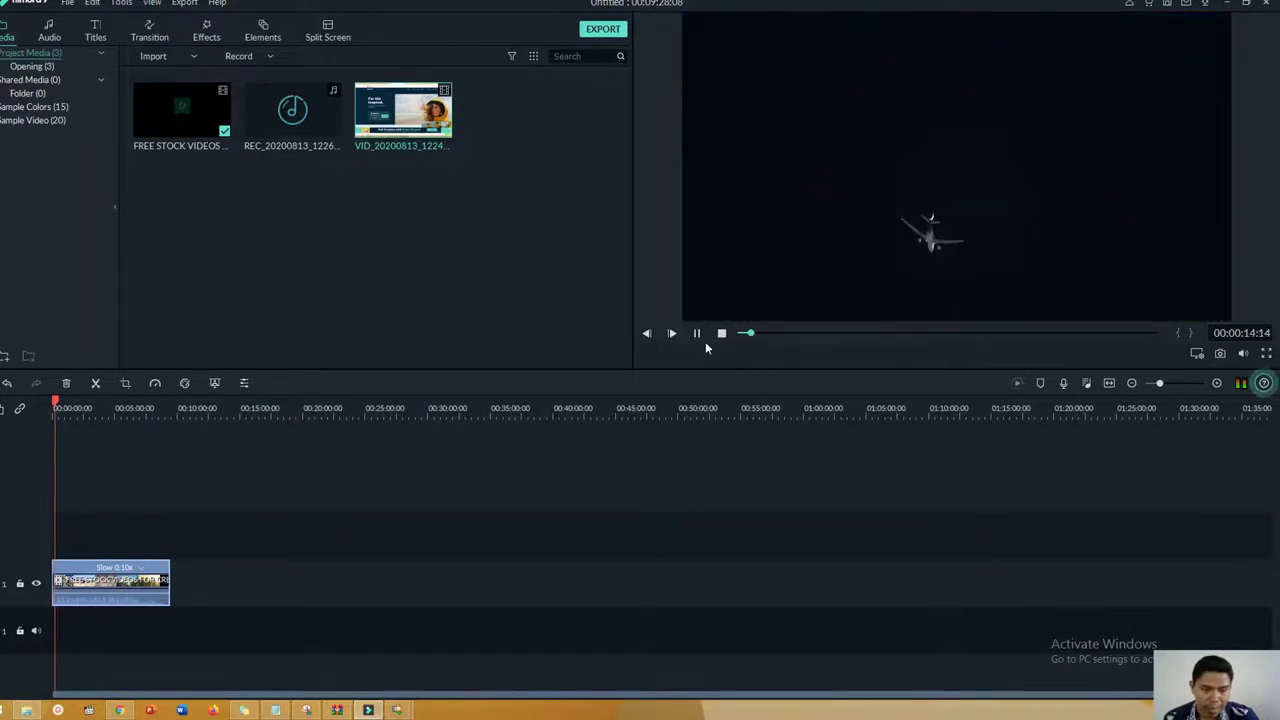
{"action": "left_click", "coordinate": [697, 334]}
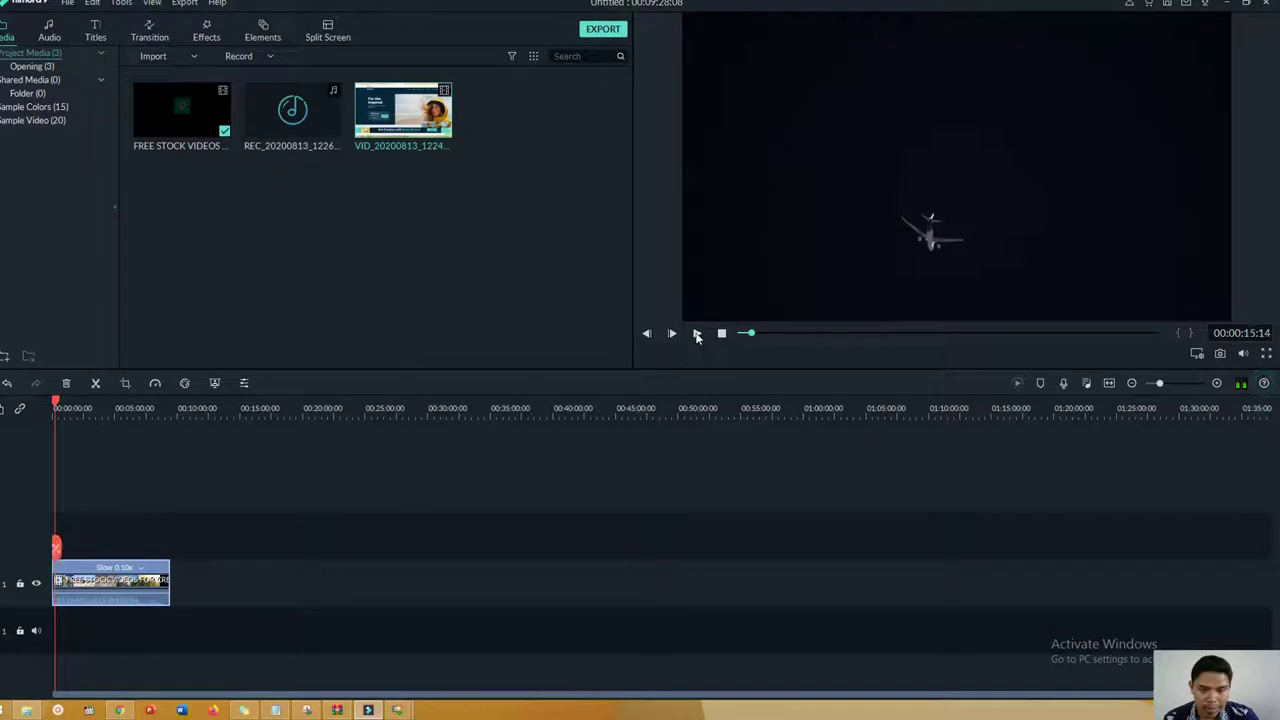
Try reversing the playback of the slowed clip.
{"action": "left_click", "coordinate": [156, 384]}
{"action": "left_click", "coordinate": [190, 482]}
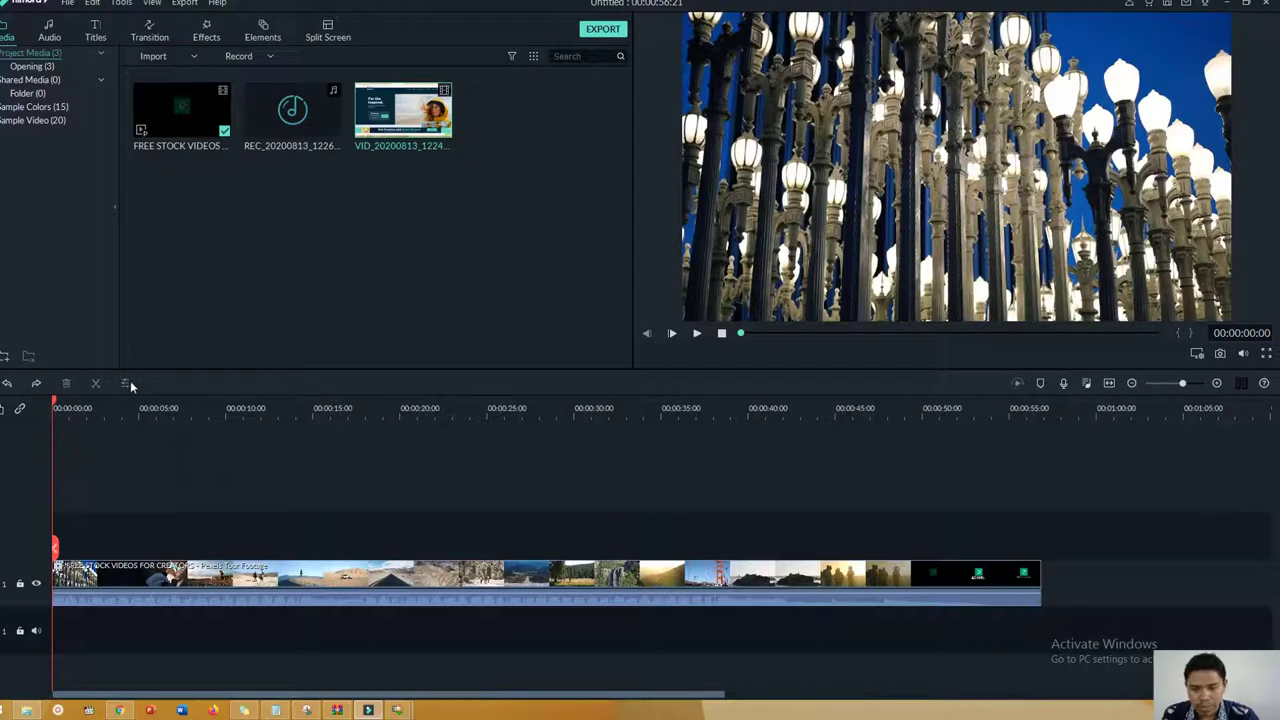
Open the Track 1 clip's edit settings, and view its Advanced Color Correction window before closing it.
{"action": "left_click", "coordinate": [282, 588]}
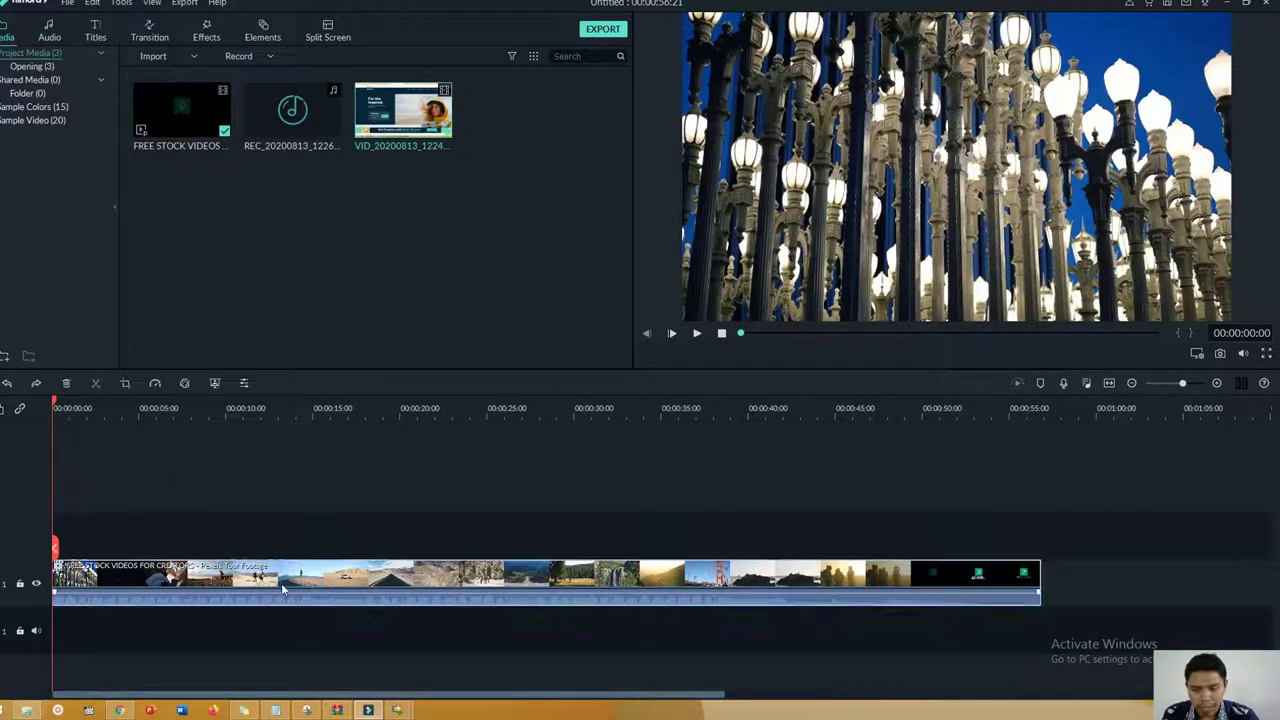
{"action": "left_click", "coordinate": [244, 383]}
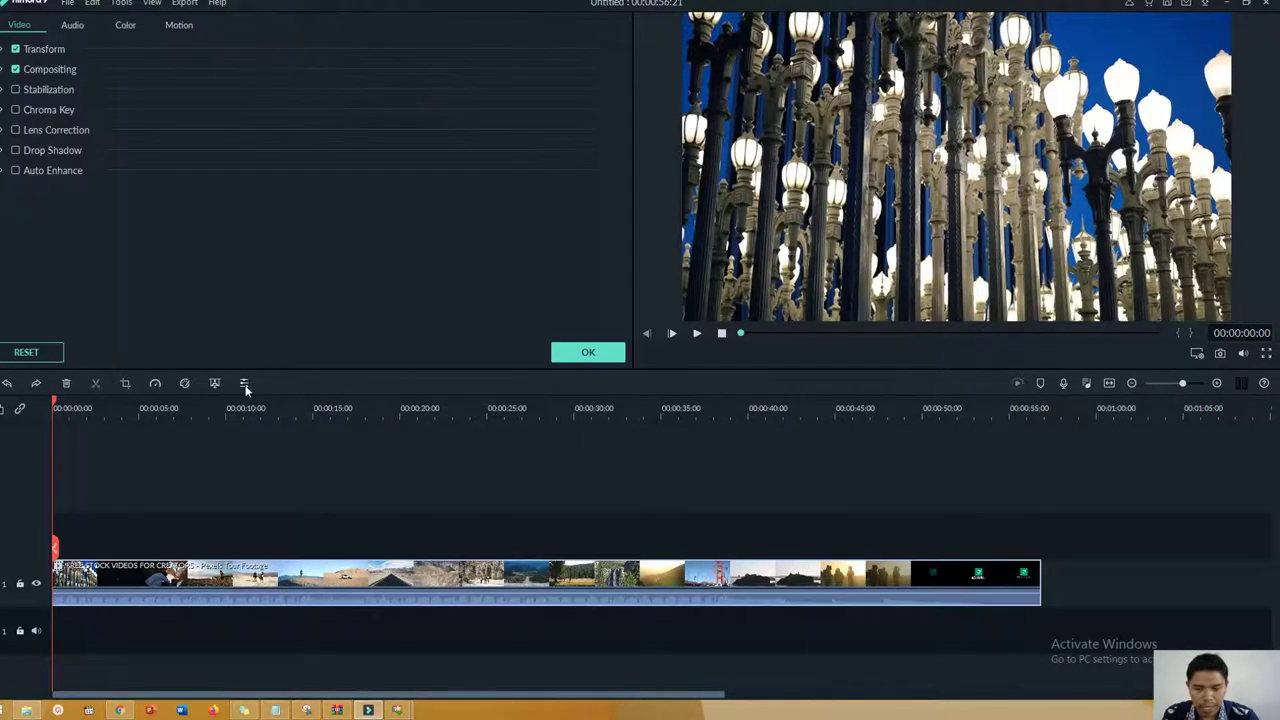
{"action": "left_click", "coordinate": [186, 384]}
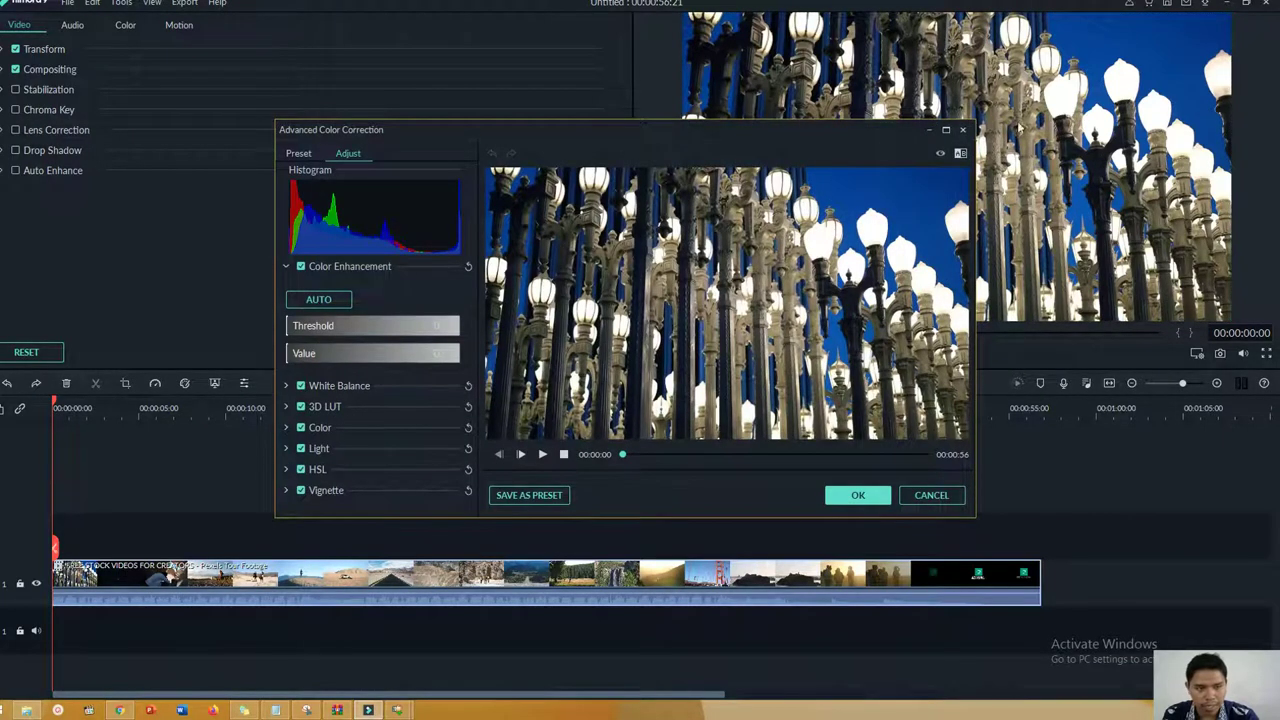
{"action": "left_click", "coordinate": [964, 131]}
Try reversing the normal-speed clip on Track 1, and undo the reversal.
{"action": "left_click", "coordinate": [155, 384]}
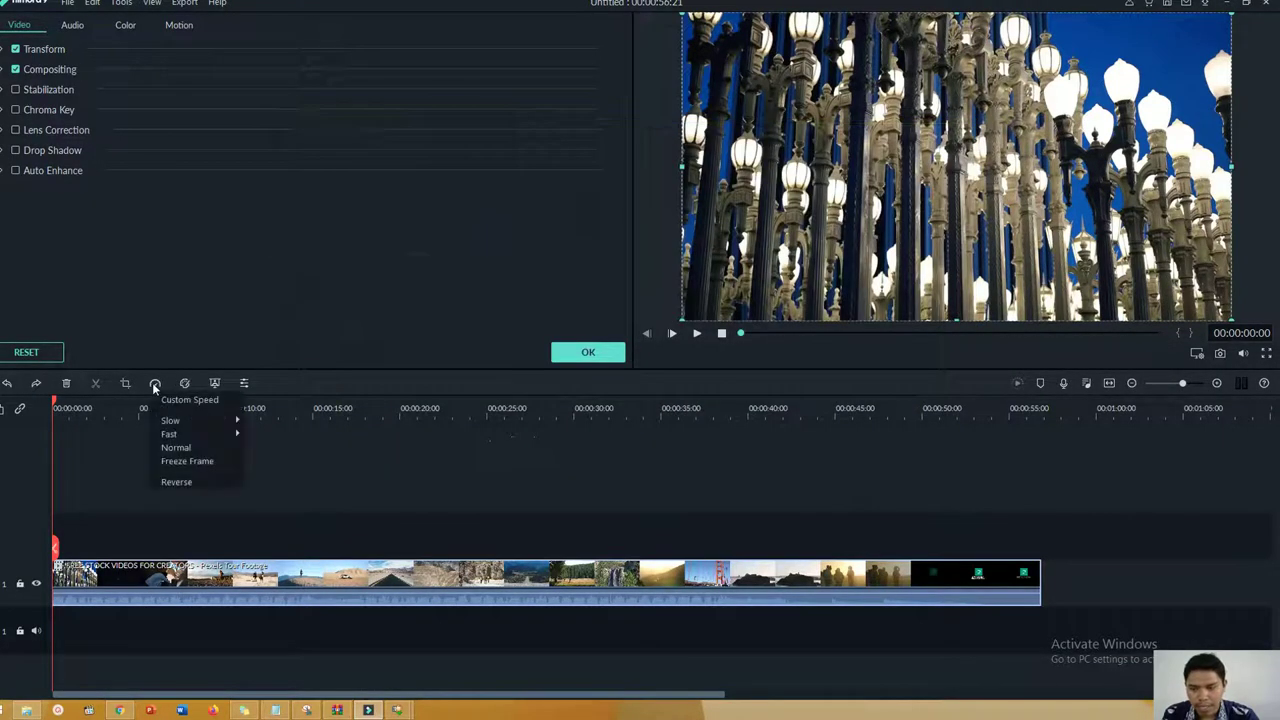
{"action": "left_click", "coordinate": [192, 480]}
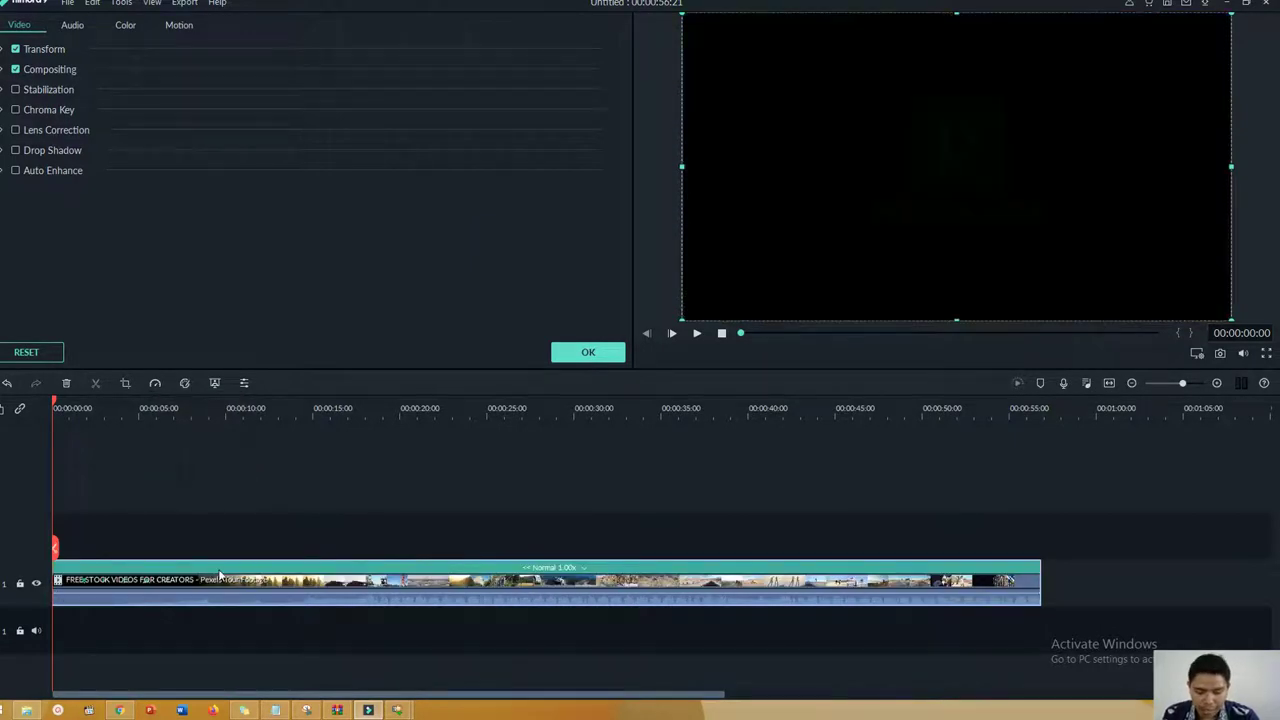
{"action": "key", "text": "ctrl+z"}
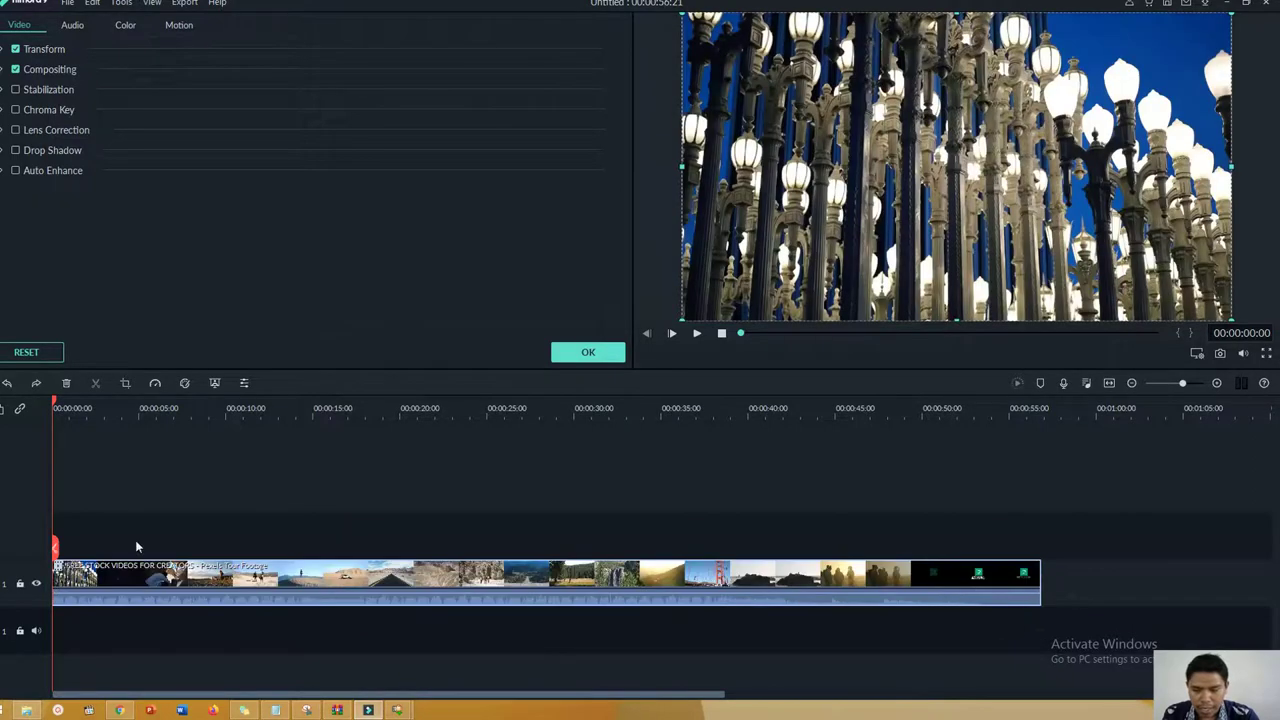
Compare the clip's opening footage with its ending by moving the playhead to both ends, and return to the start.
{"action": "left_click", "coordinate": [58, 407]}
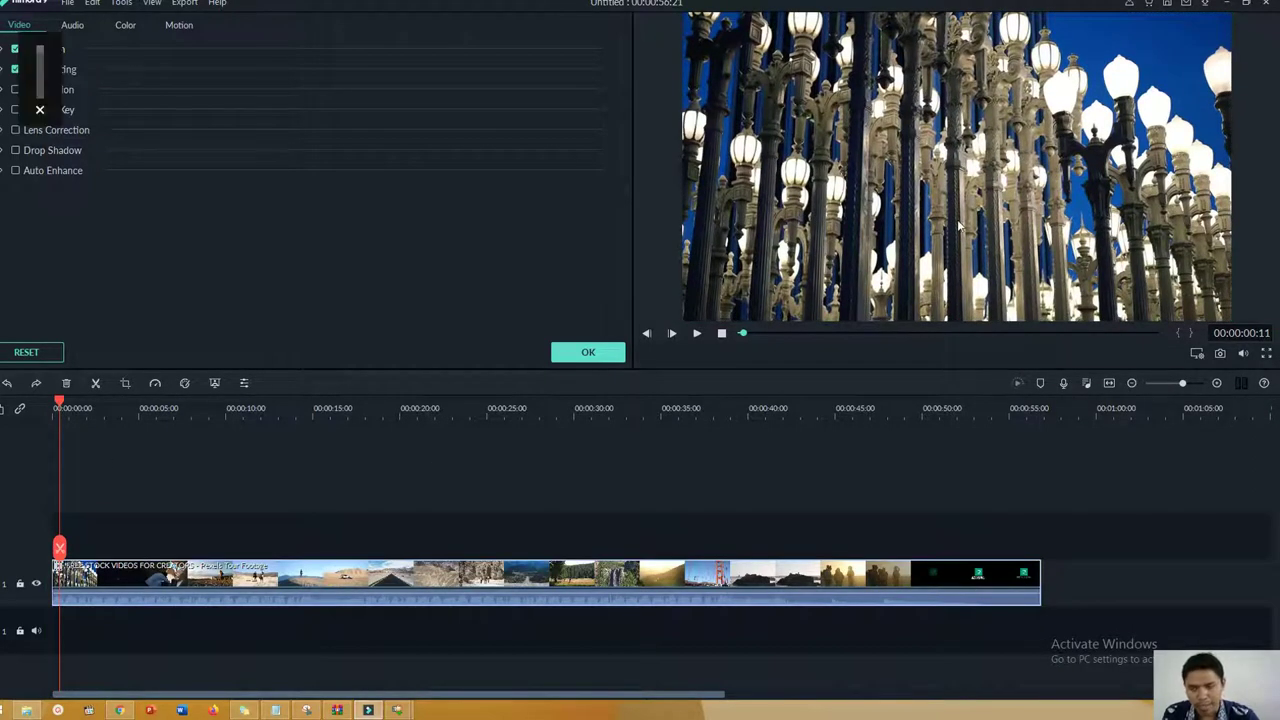
{"action": "left_click", "coordinate": [1008, 532]}
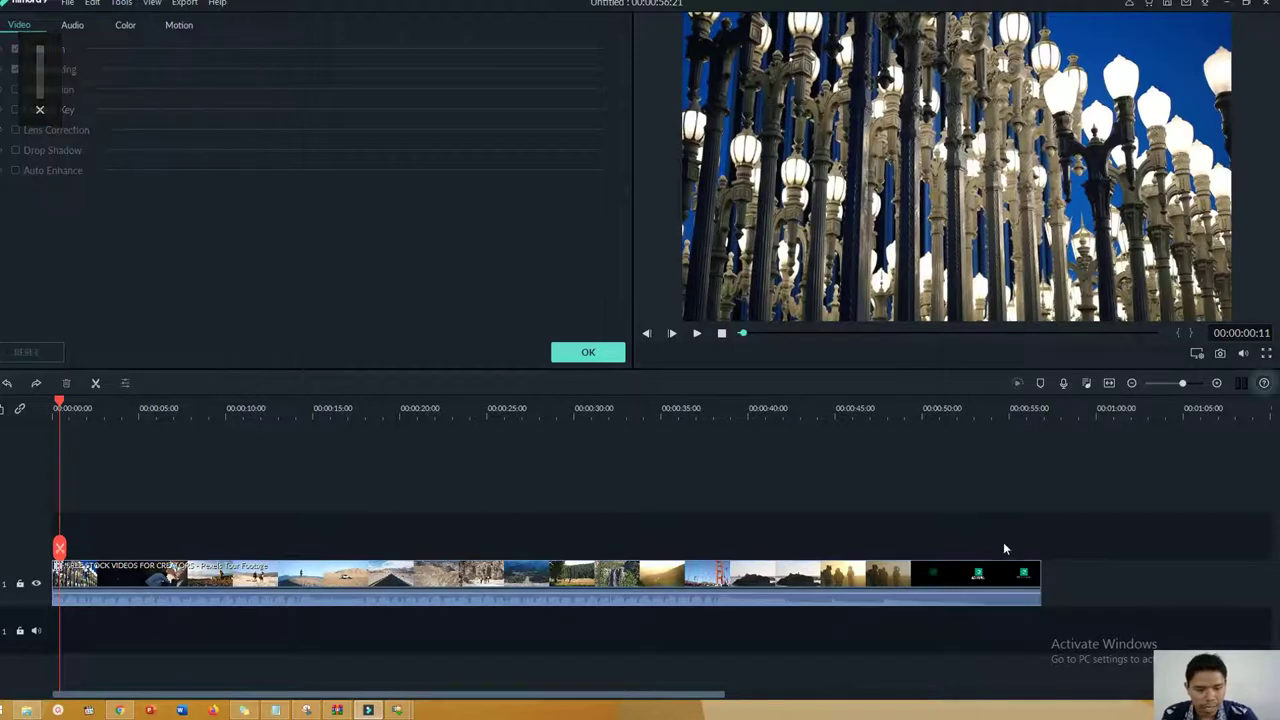
{"action": "left_click", "coordinate": [1003, 410]}
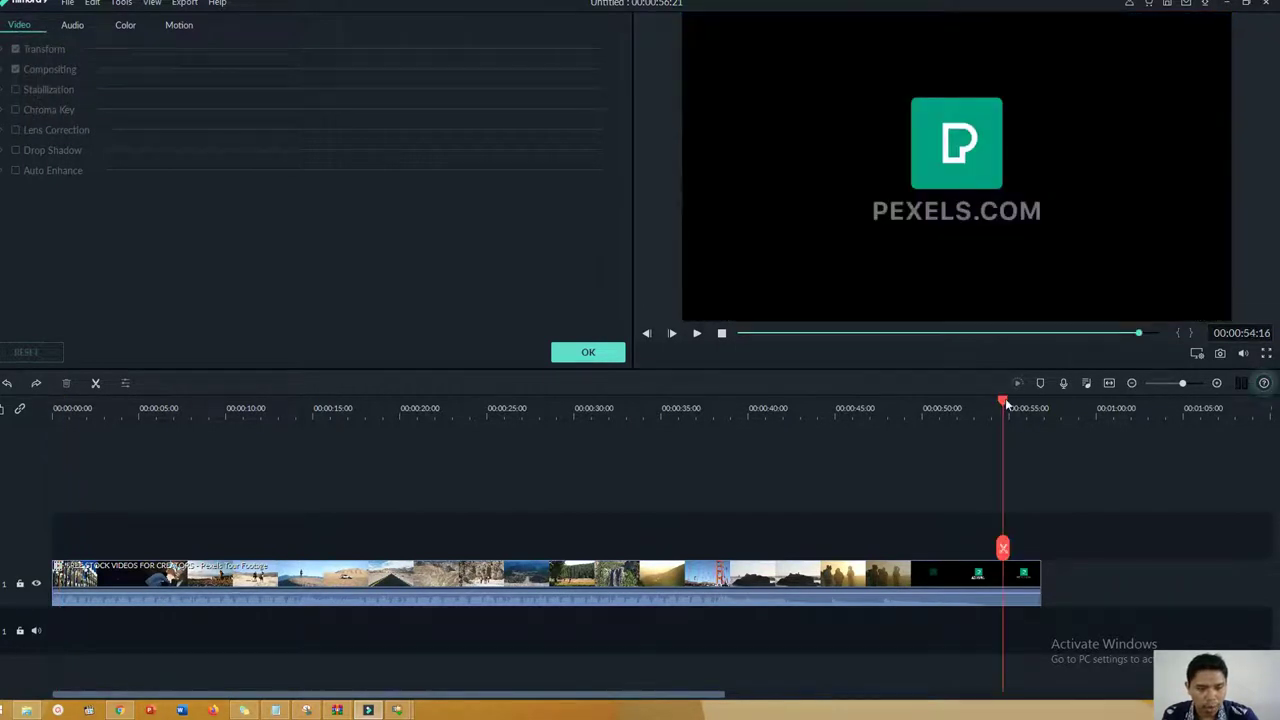
{"action": "left_click", "coordinate": [922, 408]}
{"action": "left_click_drag", "start_coordinate": [922, 408], "coordinate": [53, 408]}
Reverse the Track 1 clip and play it from the start to preview the backwards footage.
{"action": "left_click", "coordinate": [355, 582]}
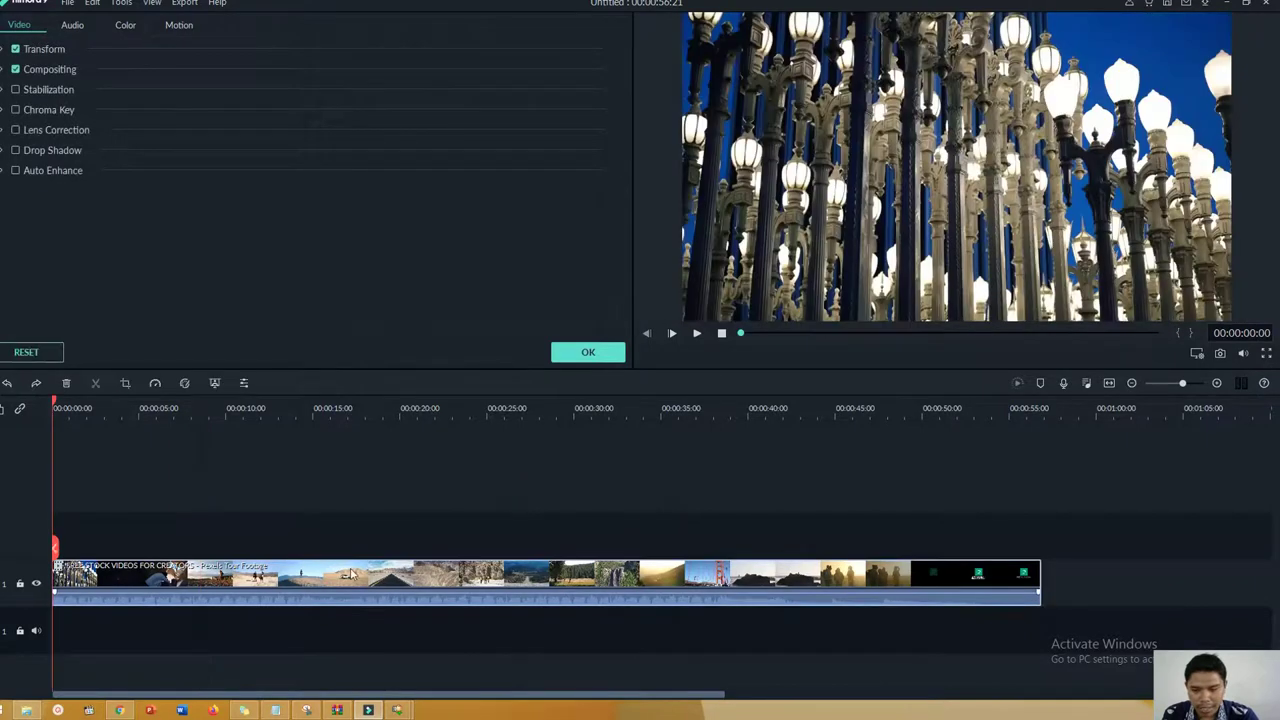
{"action": "left_click", "coordinate": [157, 382]}
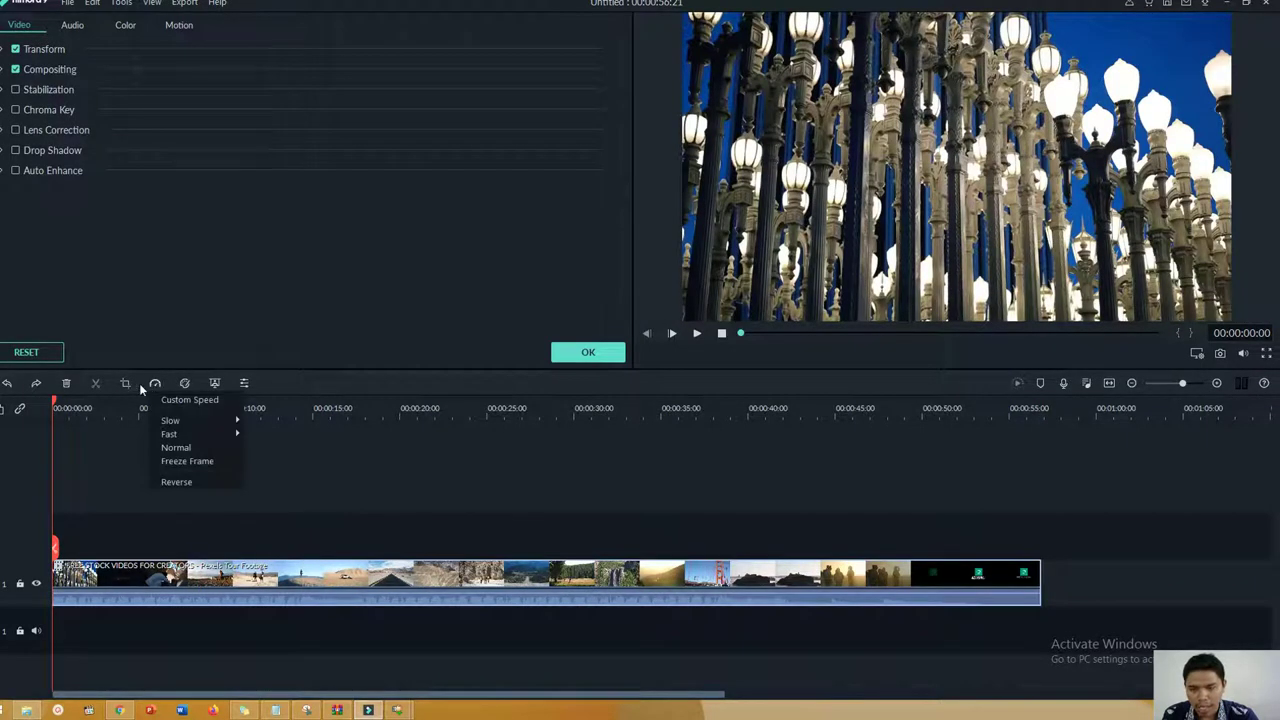
{"action": "left_click", "coordinate": [177, 482]}
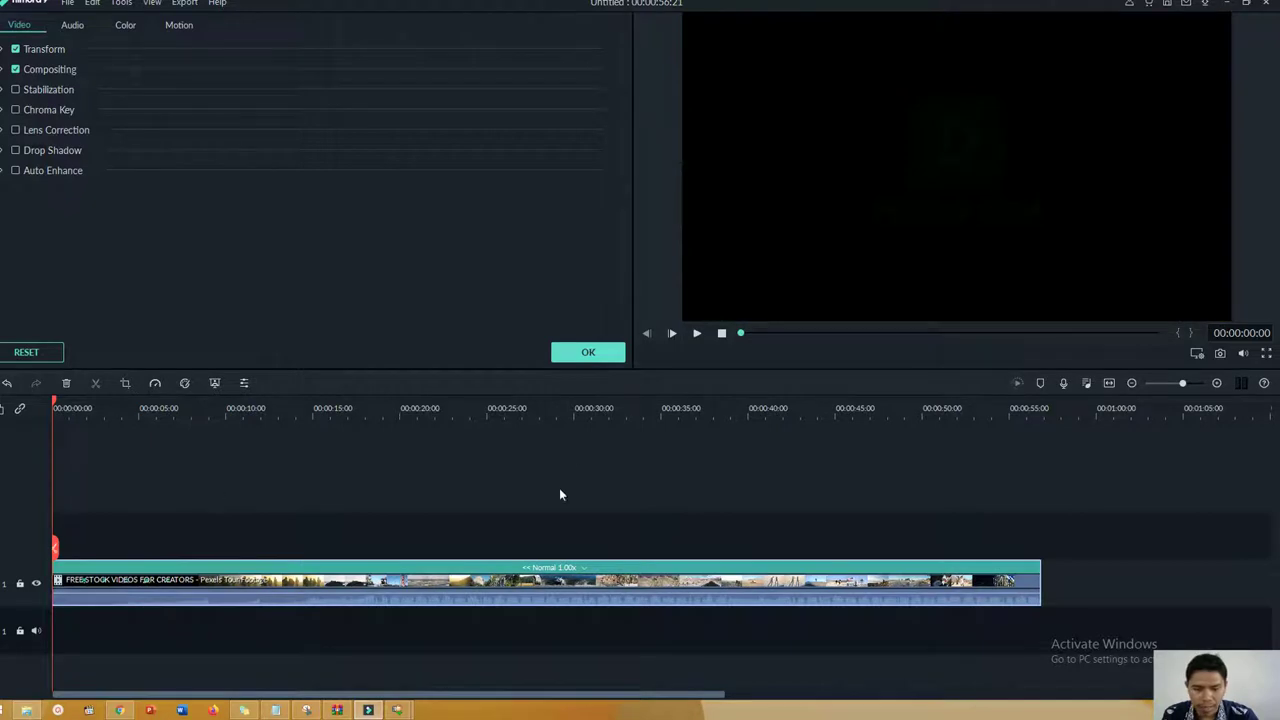
{"action": "left_click", "coordinate": [696, 334]}
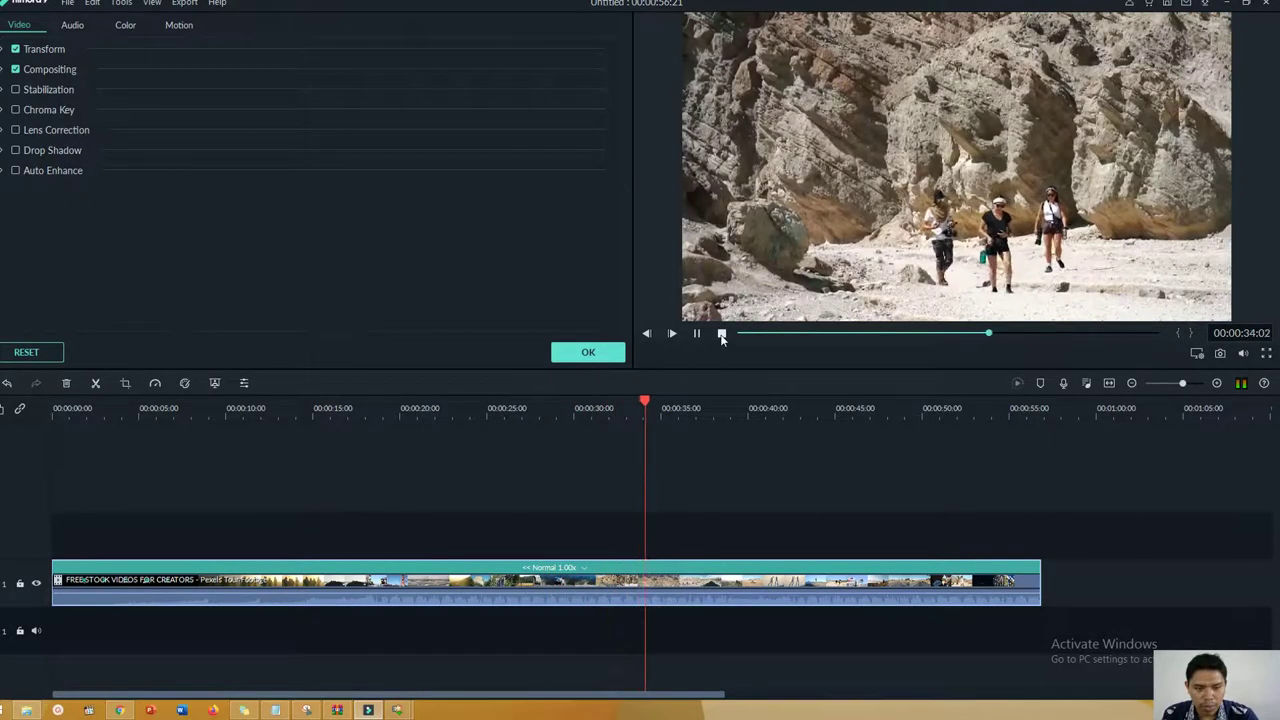
Undo the clip's reversal and return the playhead to the start of the timeline.
{"action": "key", "text": "ctrl+z"}
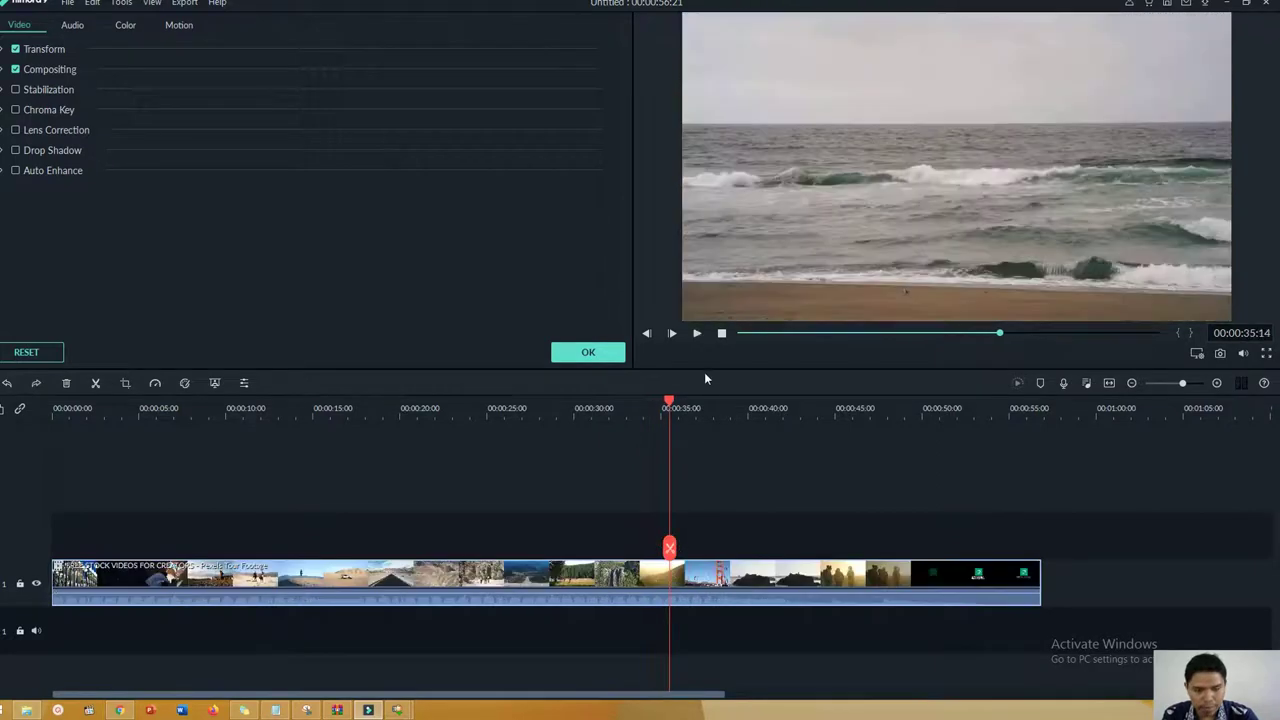
{"action": "left_click_drag", "start_coordinate": [667, 406], "coordinate": [23, 438]}
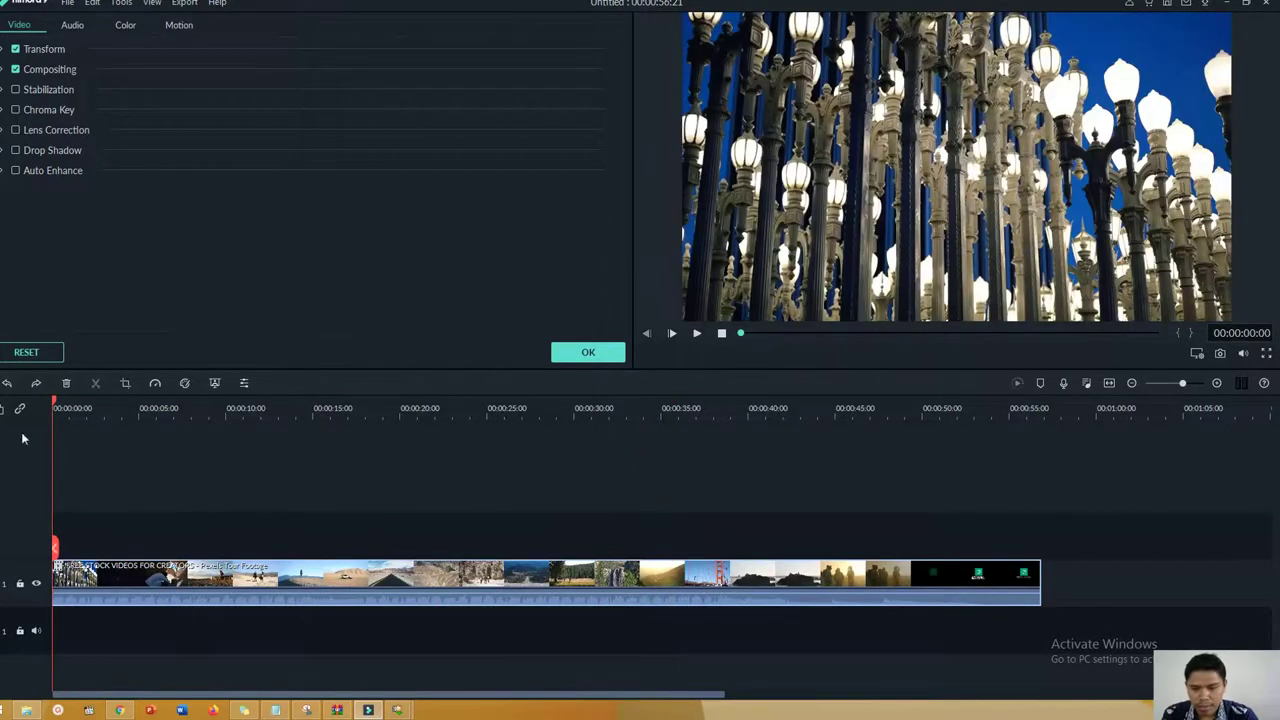
Open Advanced Color Correction for the Track 1 clip and apply the automatic Color Enhancement.
{"action": "left_click", "coordinate": [186, 384]}
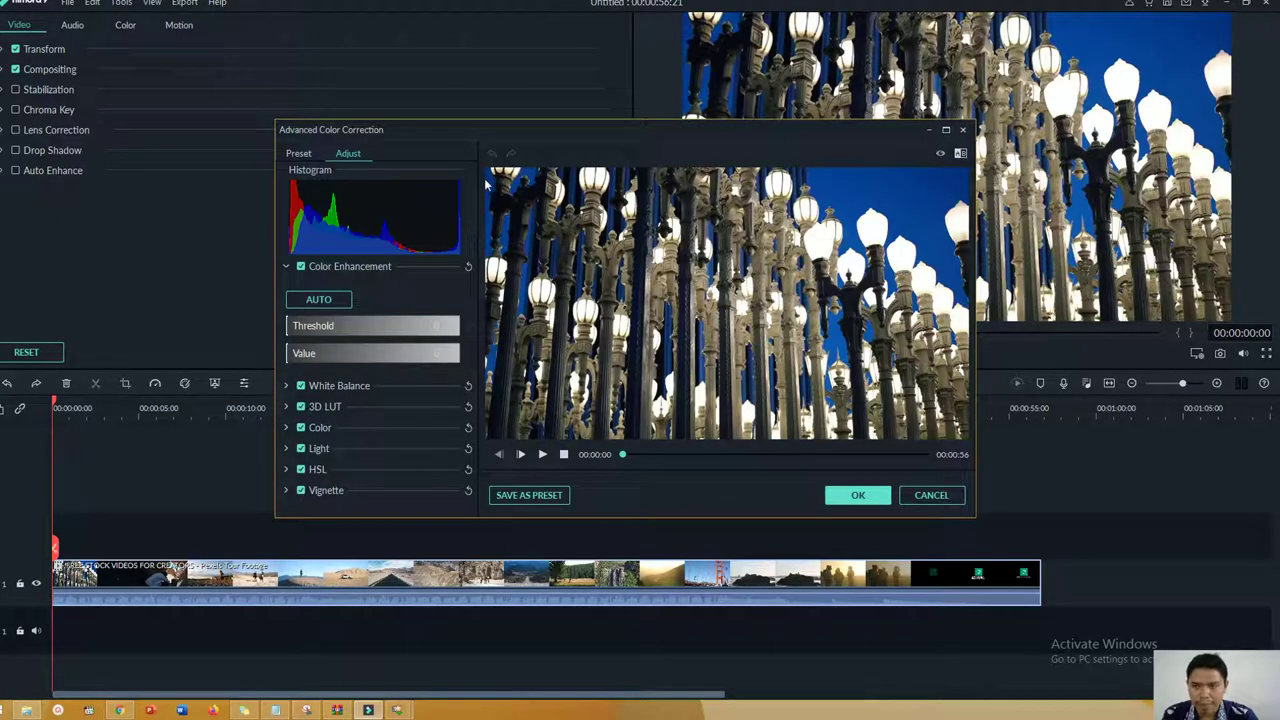
{"action": "left_click_drag", "start_coordinate": [529, 130], "coordinate": [379, 72]}
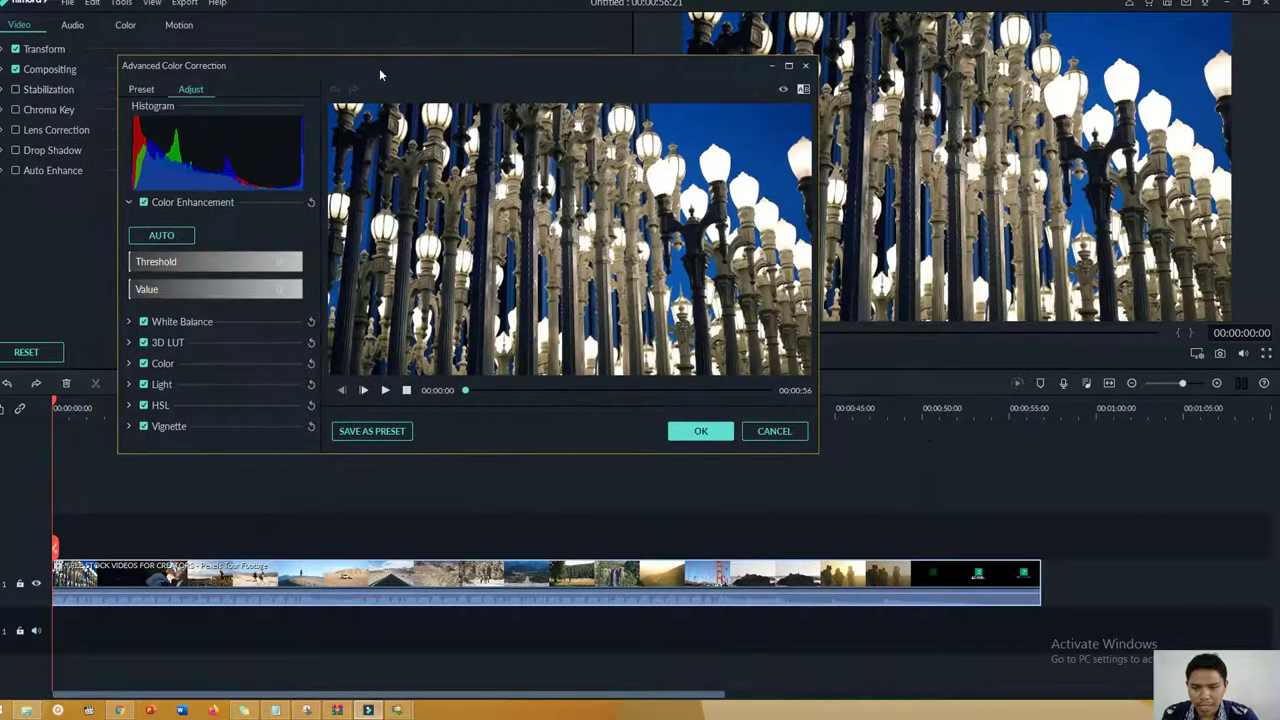
{"action": "left_click_drag", "start_coordinate": [481, 64], "coordinate": [494, 86]}
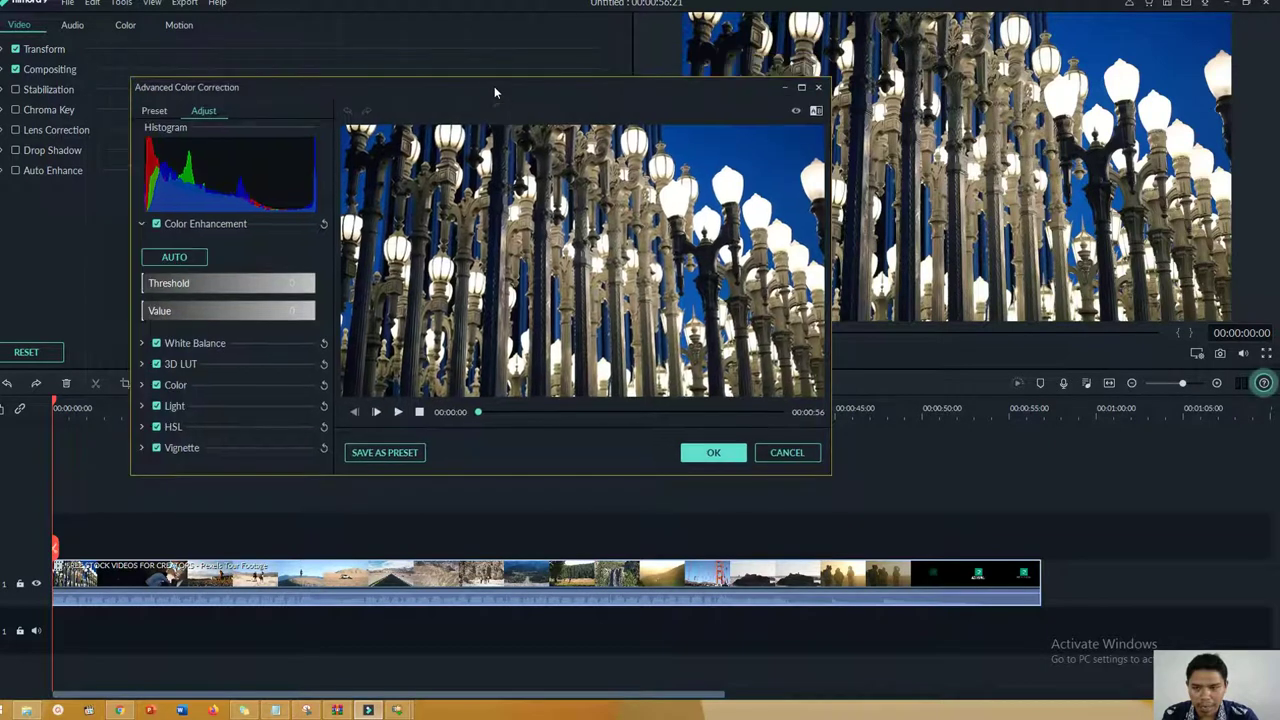
{"action": "left_click", "coordinate": [187, 258]}
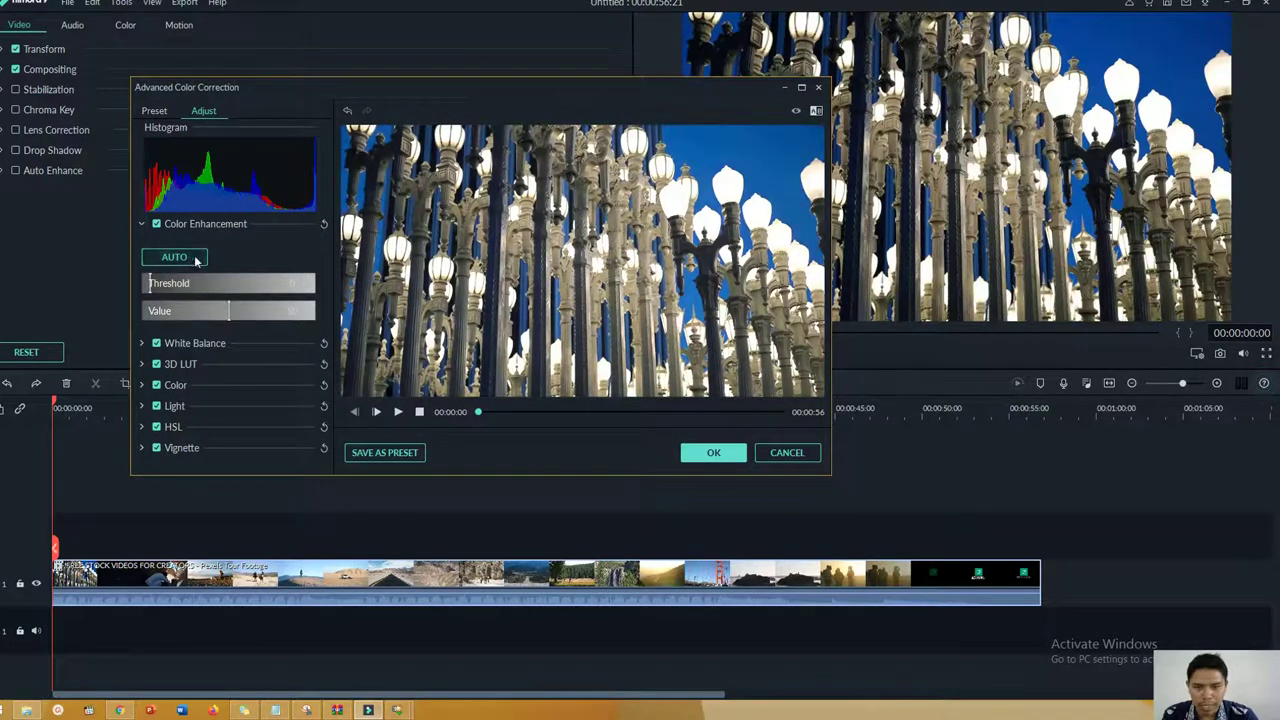
{"action": "key", "text": "ctrl+z"}
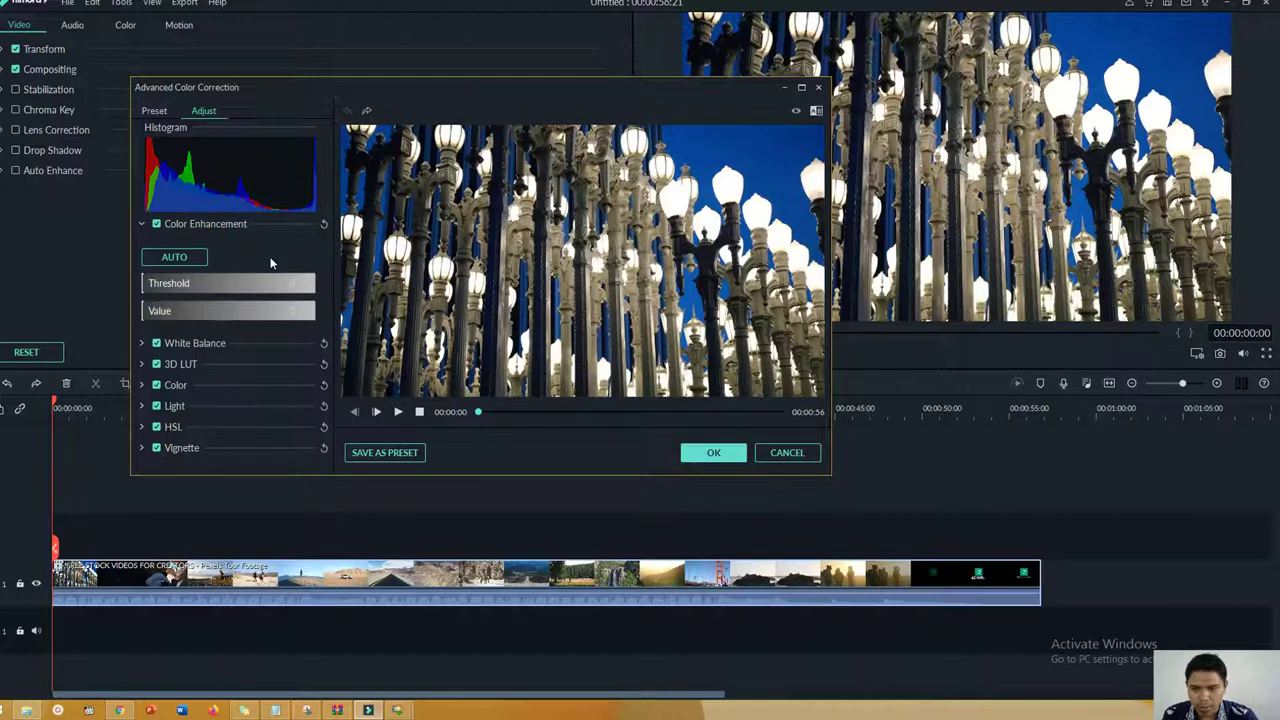
{"action": "left_click", "coordinate": [183, 258]}
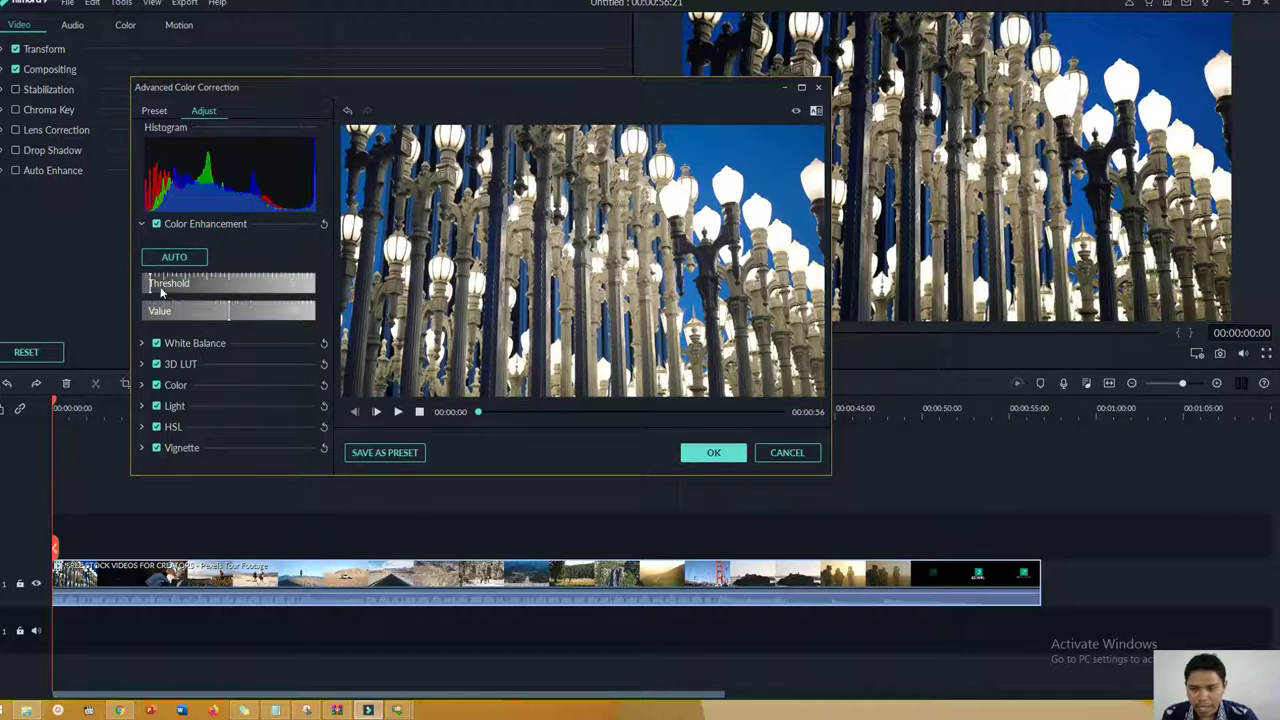
Fine-tune the Color Enhancement Threshold slightly and lower its Value to about 31.
{"action": "mouse_move", "coordinate": [151, 288]}
{"action": "left_mouse_down"}
{"action": "mouse_move", "coordinate": [211, 281]}
{"action": "mouse_move", "coordinate": [152, 284]}
{"action": "left_mouse_up"}
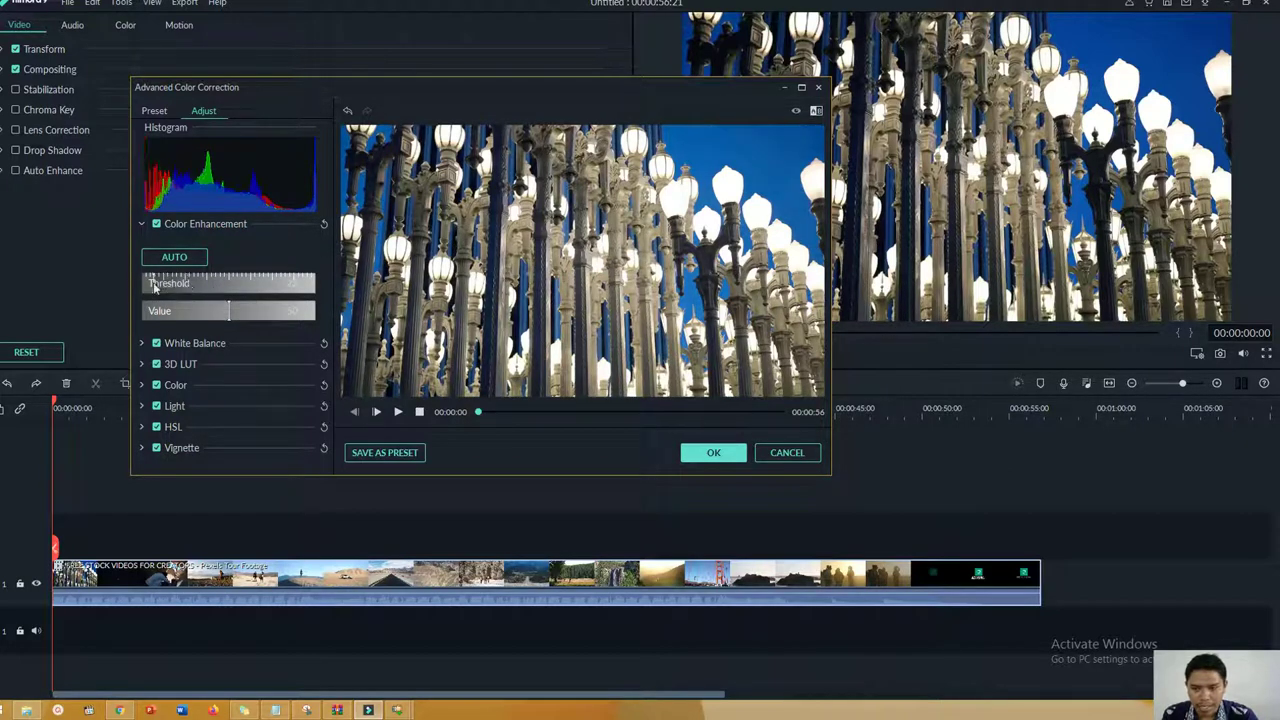
{"action": "left_click_drag", "start_coordinate": [227, 320], "coordinate": [195, 314]}
Adjust the White Balance Temperature and Tint slightly, ending with both at about zero.
{"action": "left_click", "coordinate": [145, 343]}
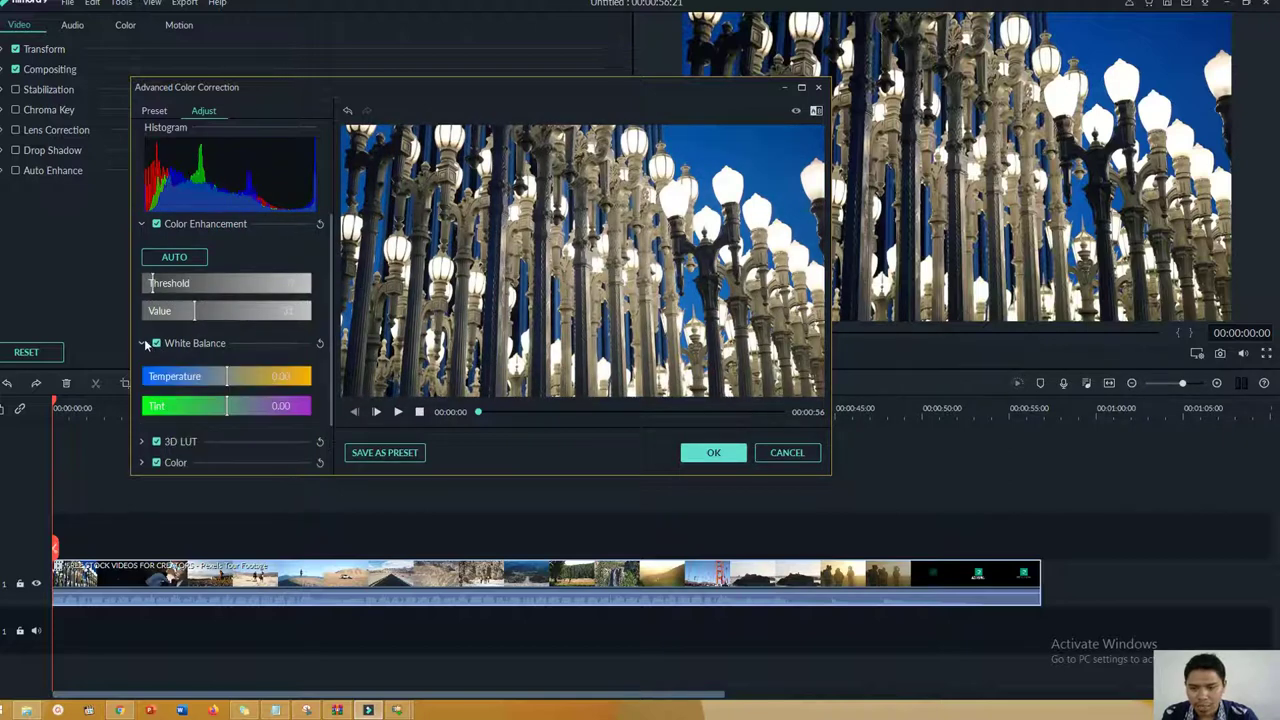
{"action": "left_click_drag", "start_coordinate": [227, 377], "coordinate": [230, 378]}
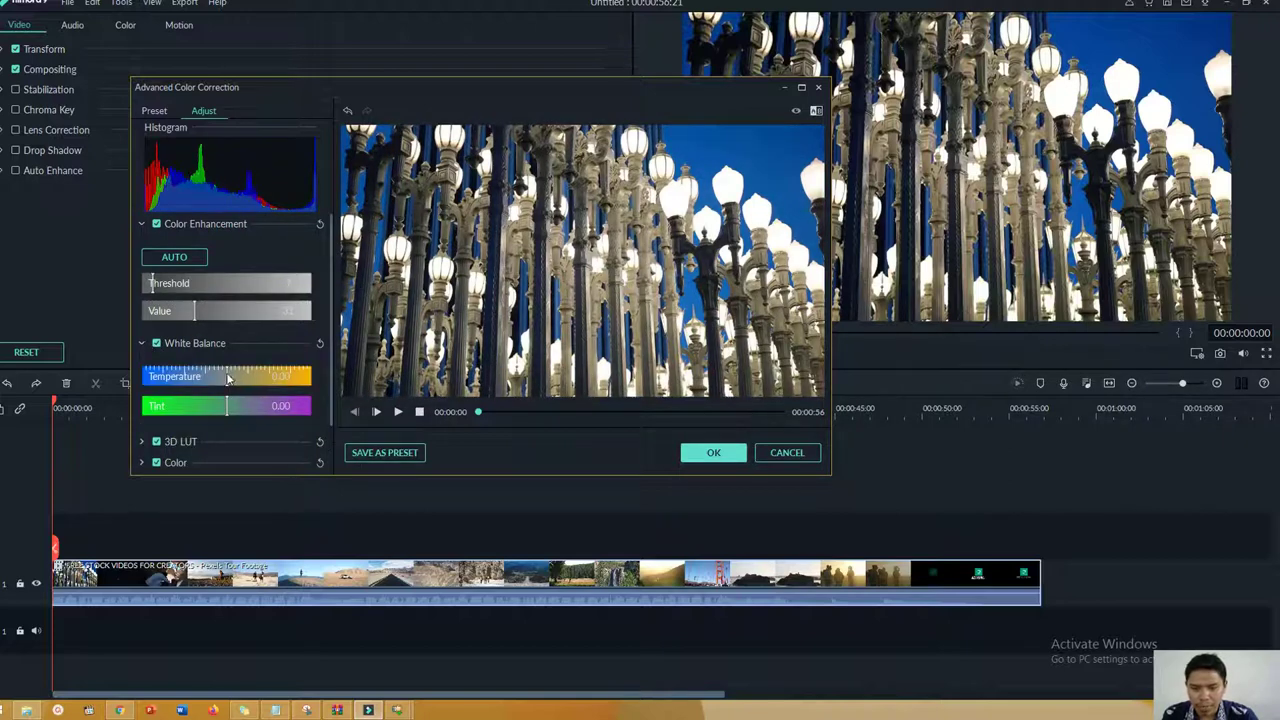
{"action": "left_click_drag", "start_coordinate": [225, 377], "coordinate": [225, 405]}
Try the 007 Series and Batman 3D LUTs on the clip.
{"action": "scroll", "coordinate": [250, 376], "scroll_direction": "down", "scroll_amount": 2}
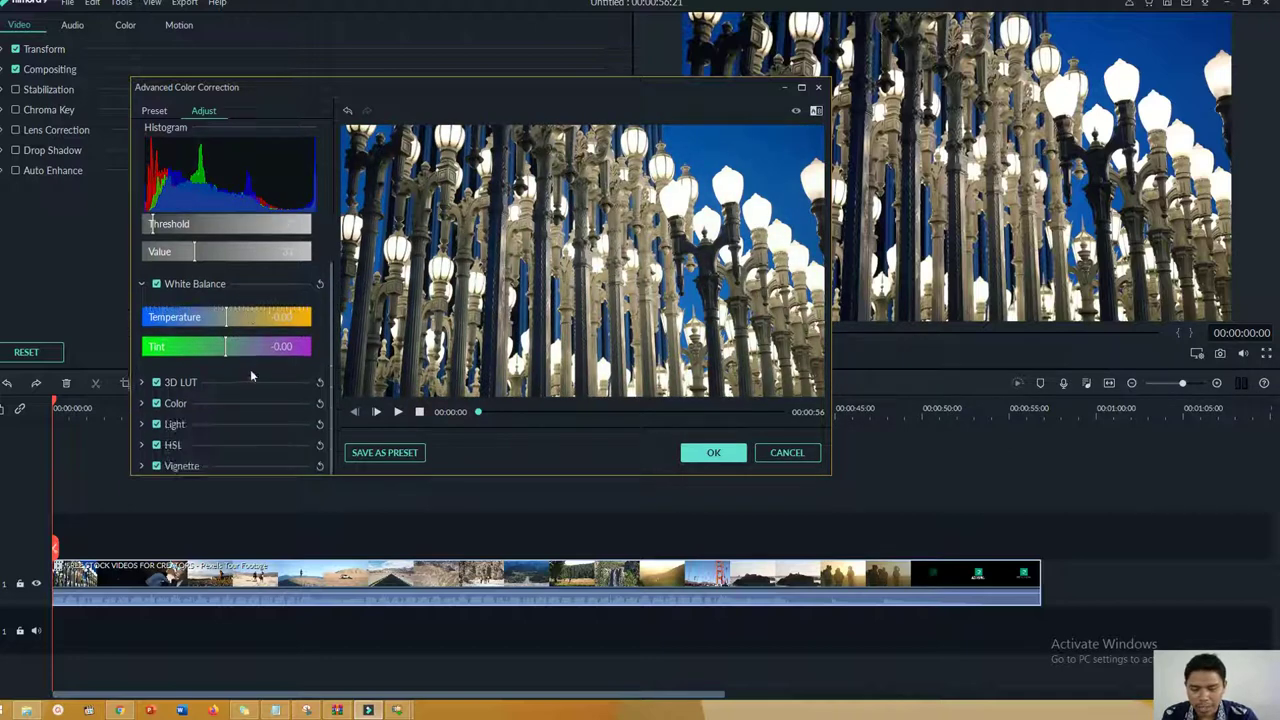
{"action": "left_click", "coordinate": [143, 383]}
{"action": "scroll", "coordinate": [250, 378], "scroll_direction": "down", "scroll_amount": 2}
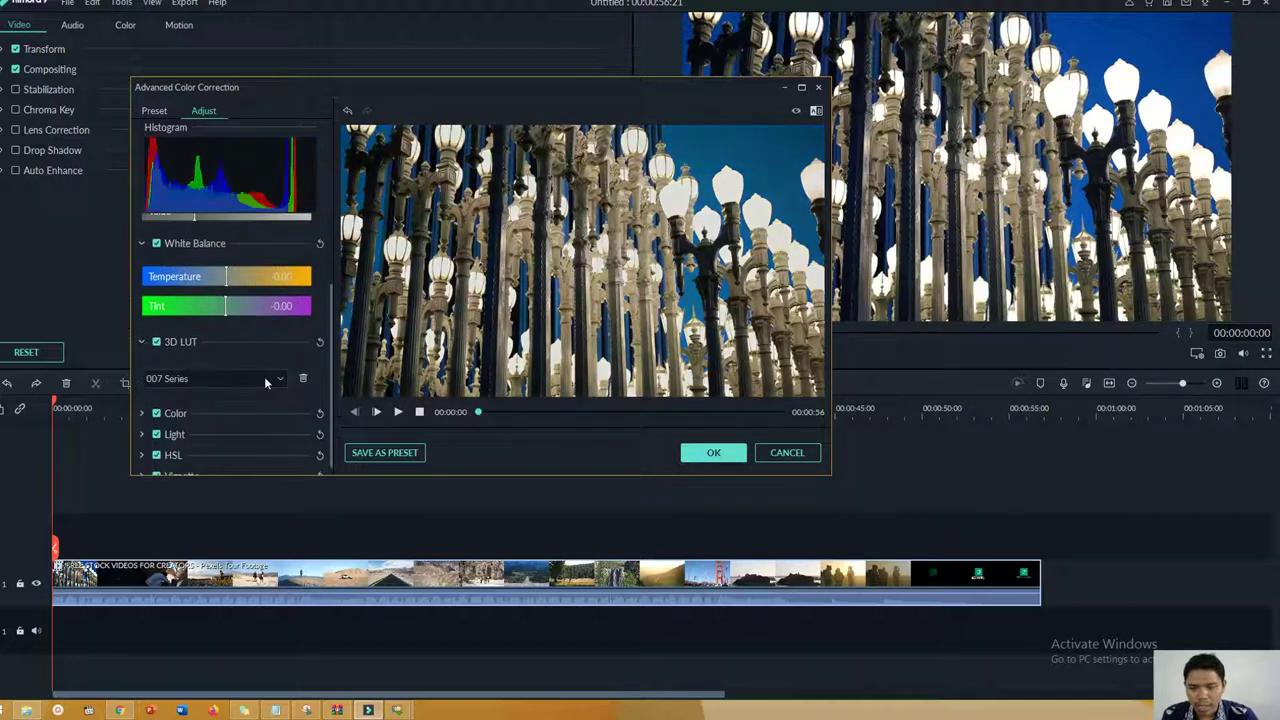
{"action": "left_click", "coordinate": [280, 377]}
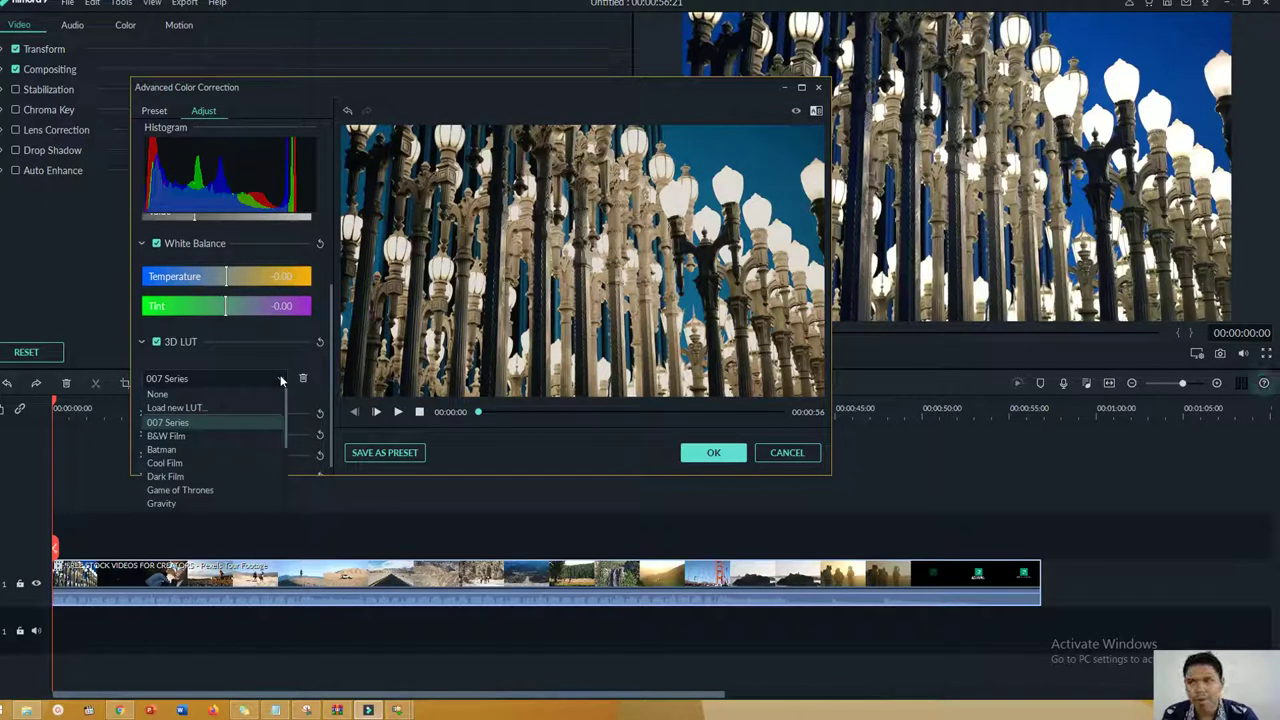
{"action": "left_click", "coordinate": [210, 424]}
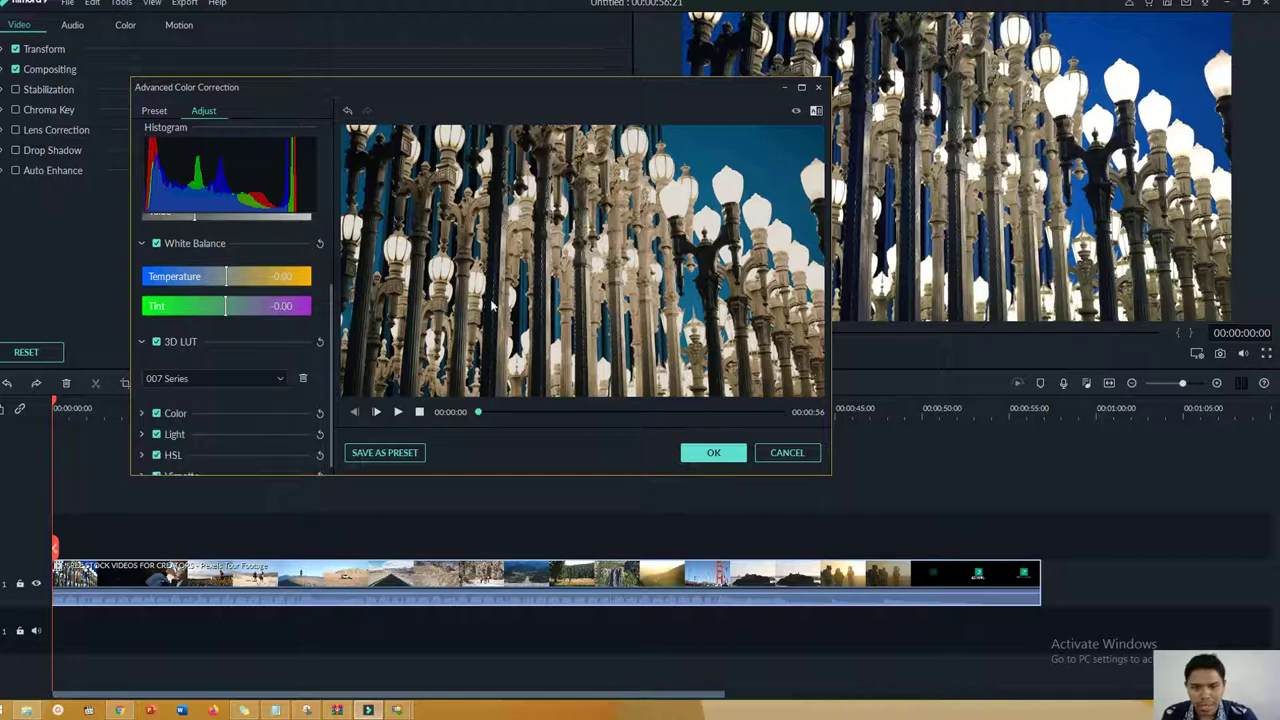
{"action": "left_click", "coordinate": [278, 379]}
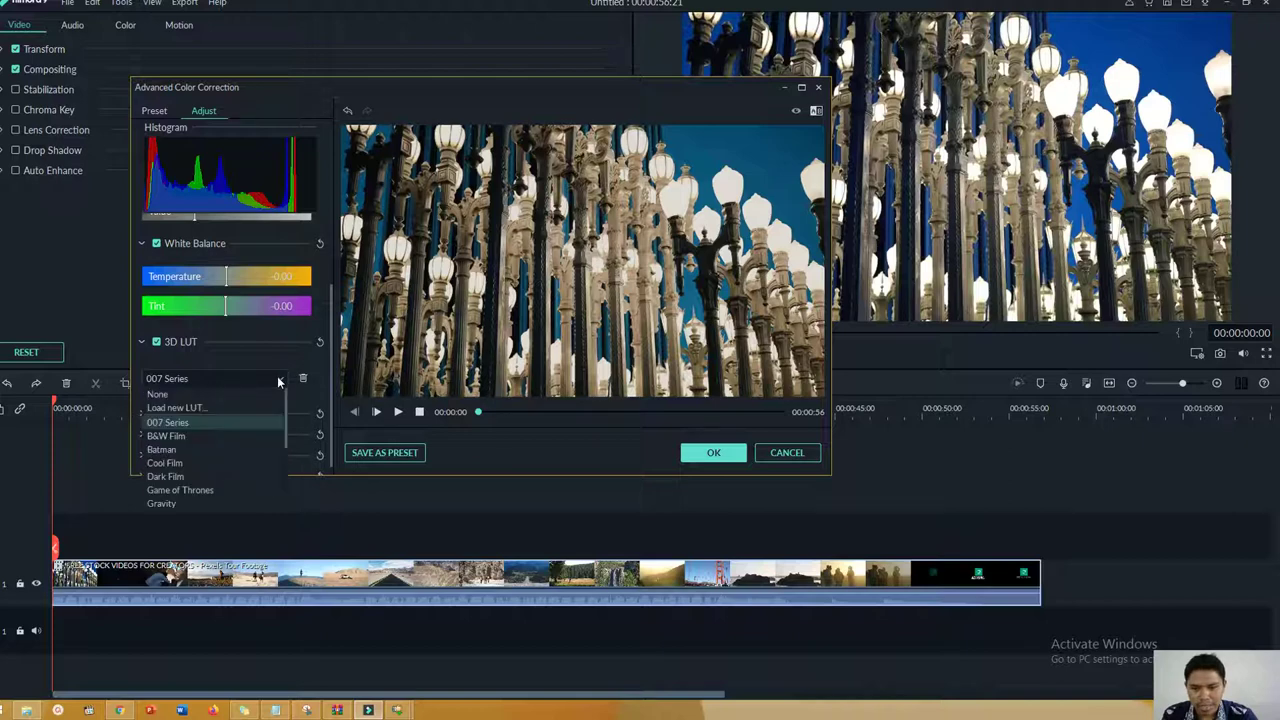
{"action": "left_click", "coordinate": [247, 450]}
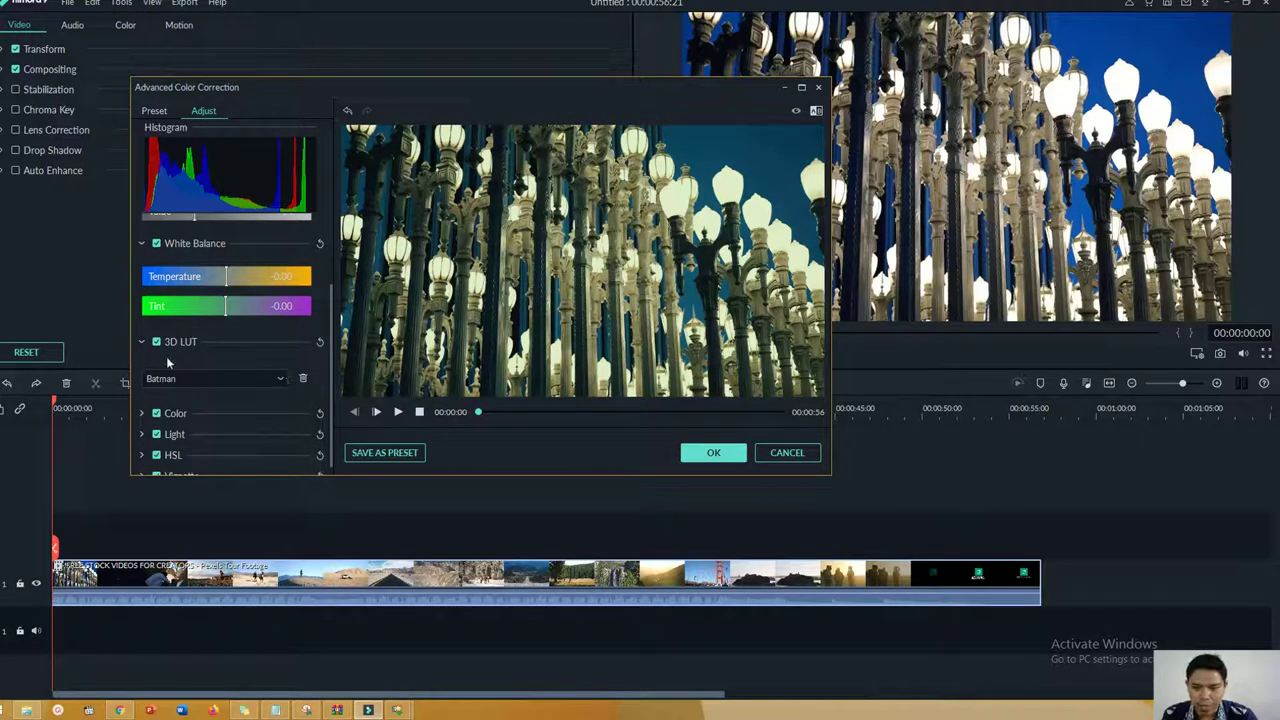
Set the clip's 3D LUT to None and collapse the 3D LUT settings.
{"action": "left_click", "coordinate": [278, 378]}
{"action": "left_click", "coordinate": [253, 396]}
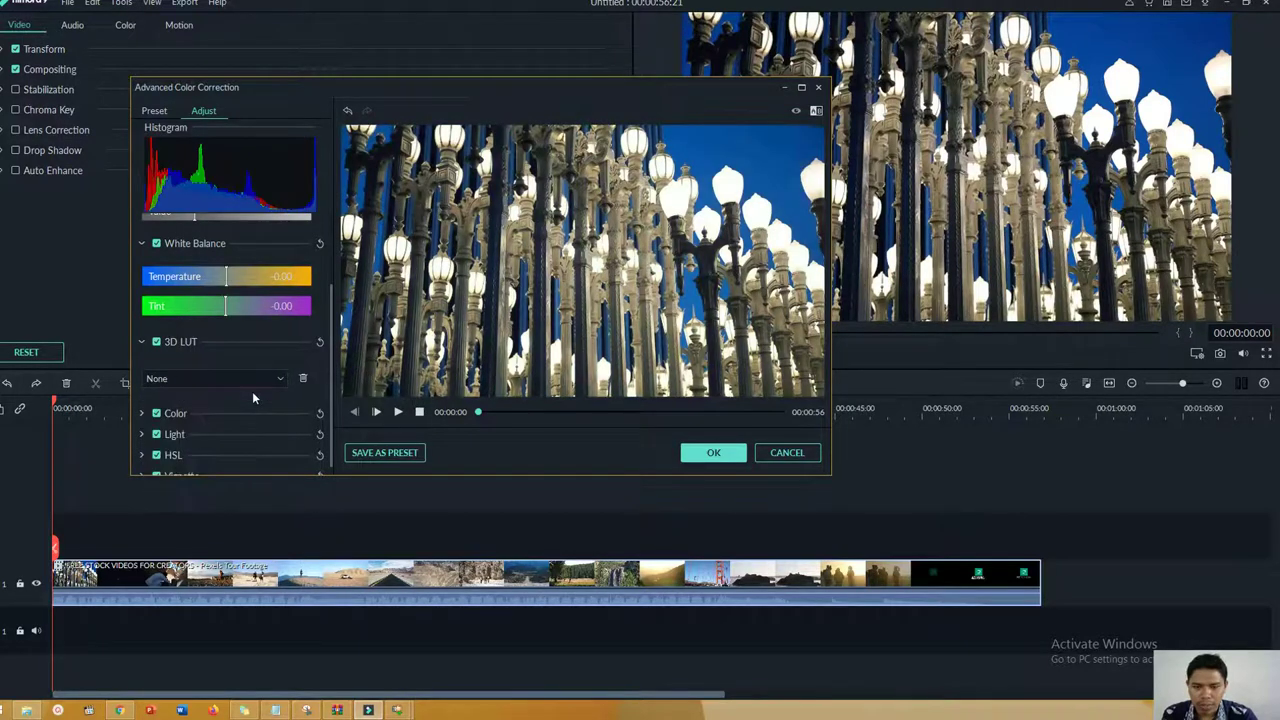
{"action": "left_click", "coordinate": [143, 342]}
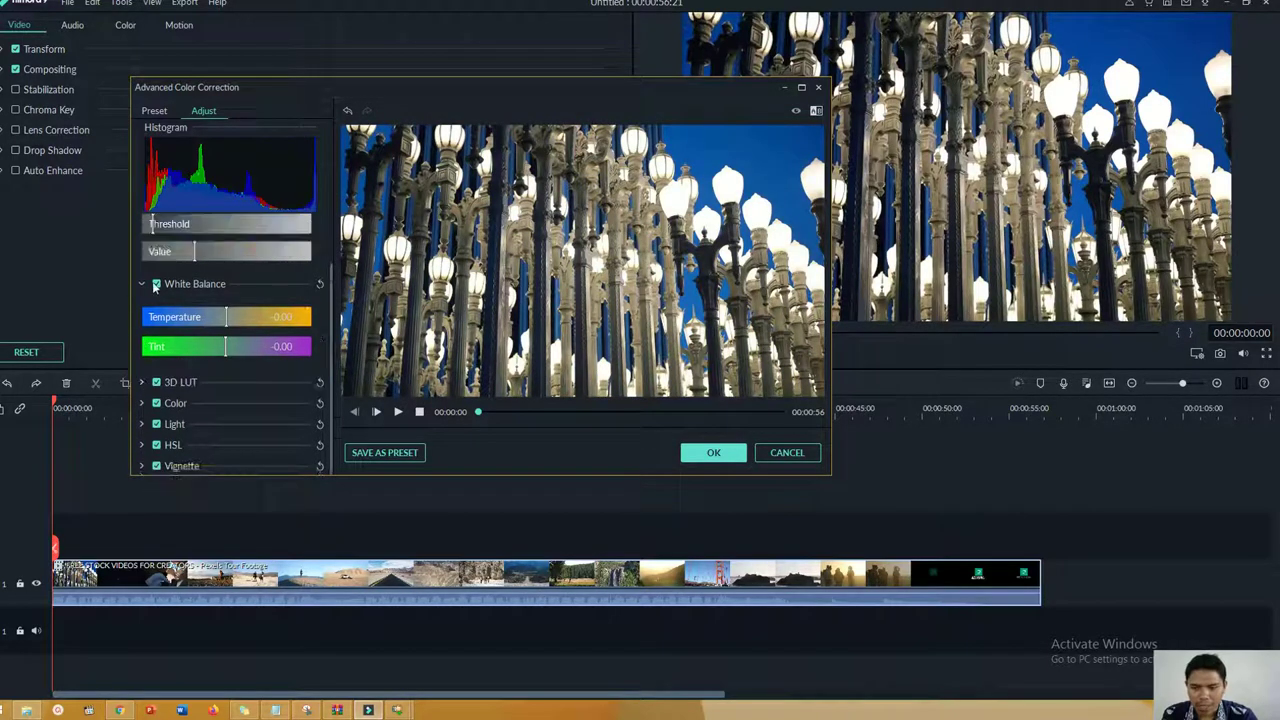
Try the Color adjustments on the clip, setting Vibrance to -2 and Saturation to 91.
{"action": "left_click", "coordinate": [146, 284]}
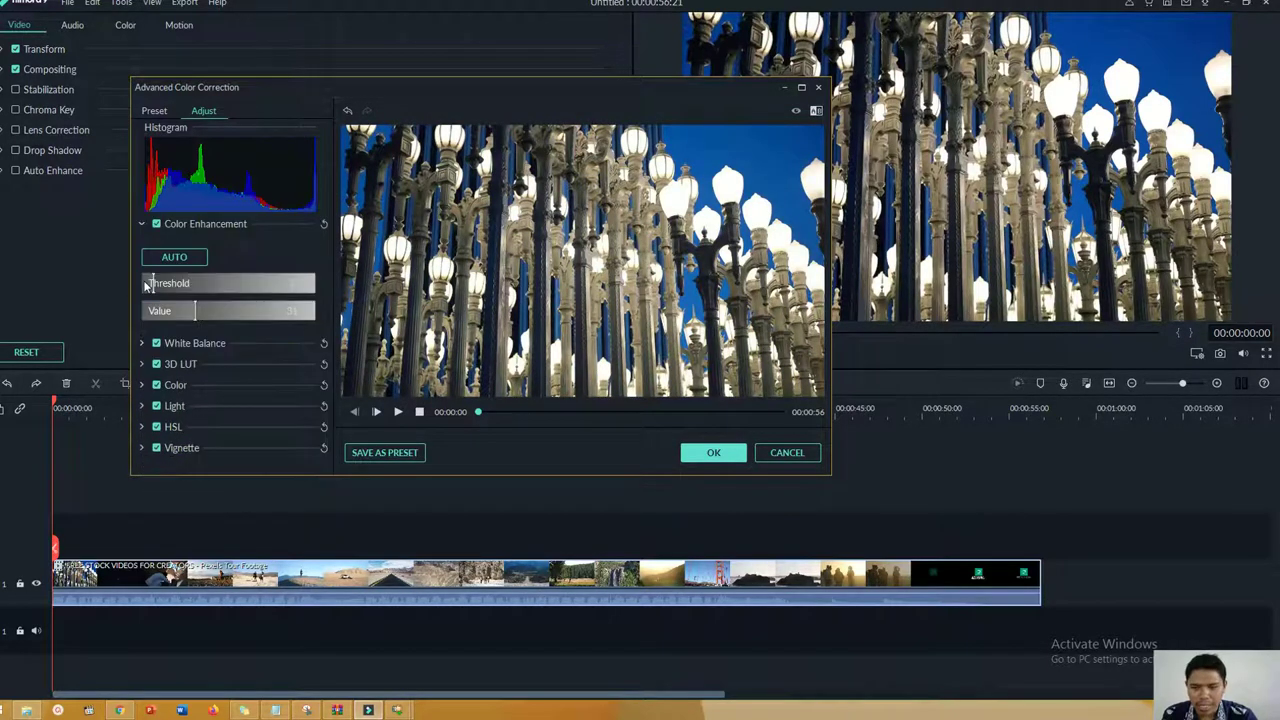
{"action": "left_click", "coordinate": [148, 385]}
{"action": "scroll", "coordinate": [198, 387], "scroll_direction": "down", "scroll_amount": 2}
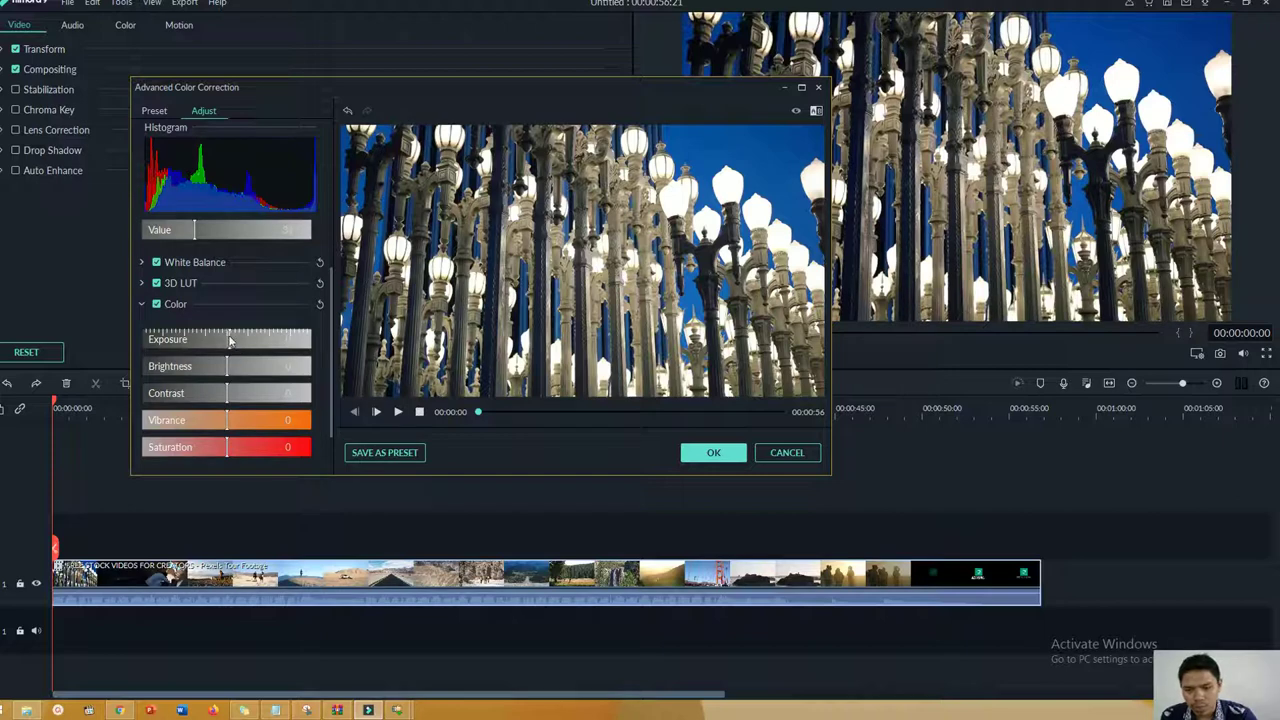
{"action": "mouse_move", "coordinate": [230, 342]}
{"action": "left_mouse_down"}
{"action": "mouse_move", "coordinate": [262, 343]}
{"action": "mouse_move", "coordinate": [227, 343]}
{"action": "mouse_move", "coordinate": [250, 367]}
{"action": "mouse_move", "coordinate": [229, 367]}
{"action": "left_mouse_up"}
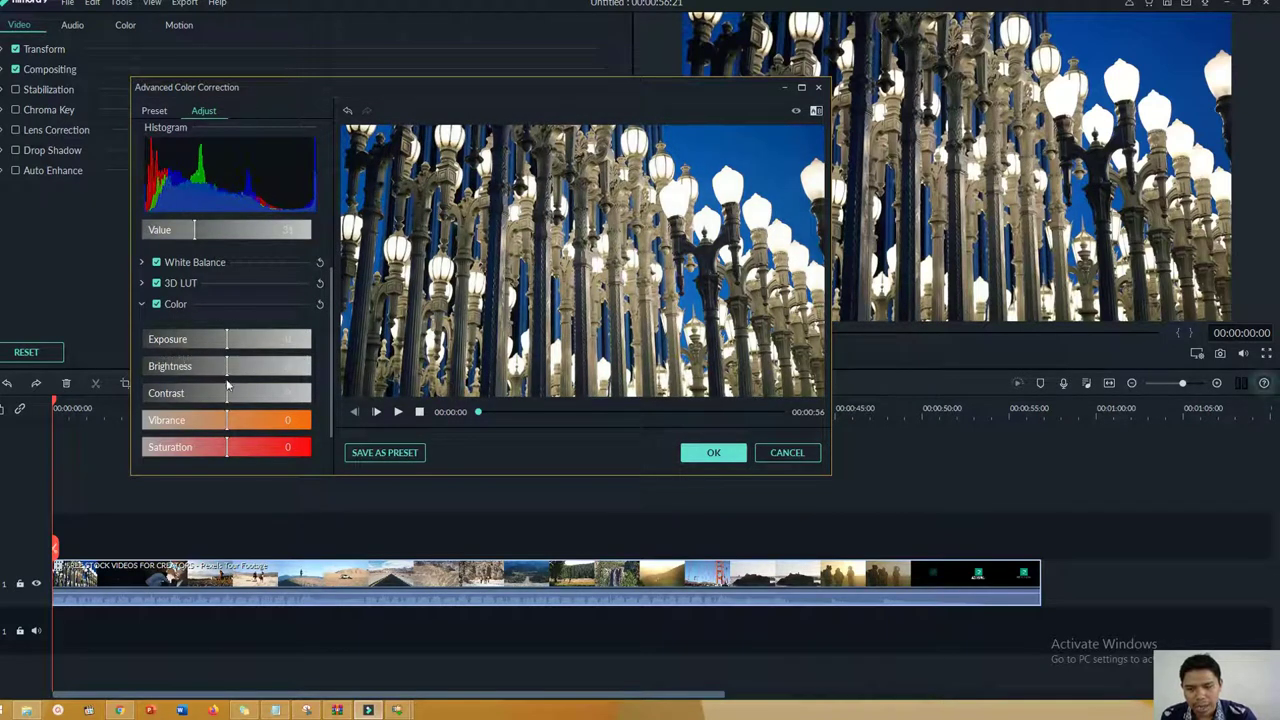
{"action": "left_click_drag", "start_coordinate": [237, 397], "coordinate": [226, 349]}
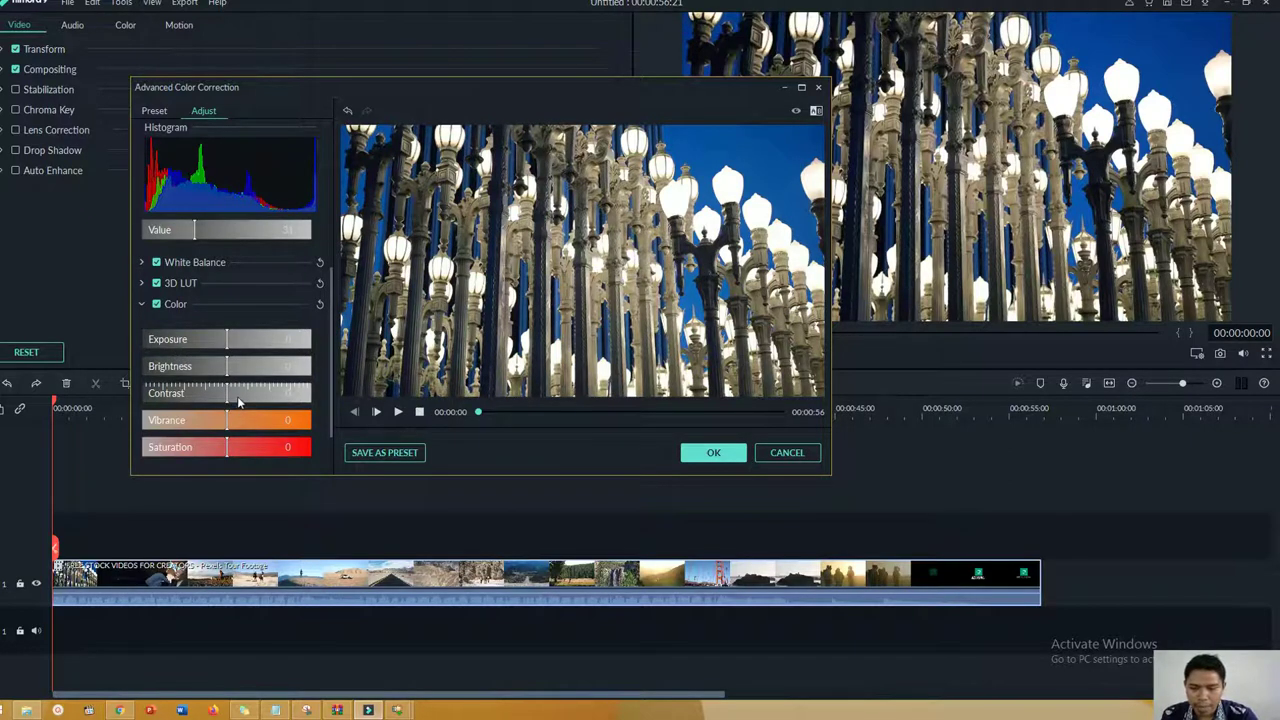
{"action": "left_click_drag", "start_coordinate": [244, 422], "coordinate": [305, 449]}
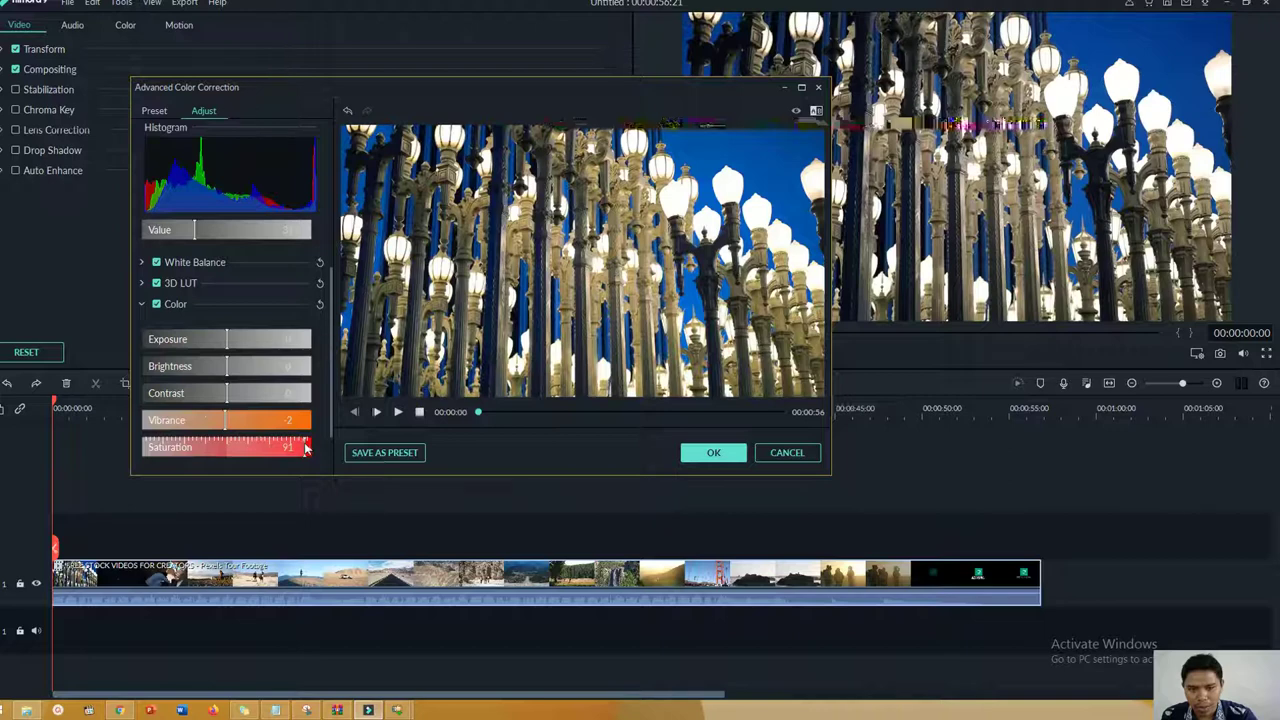
Try Saturation up to 100 on frames at 5 and 28 seconds, reset it to 0, and cancel the color correction.
{"action": "scroll", "coordinate": [305, 447], "scroll_direction": "down", "scroll_amount": 10}
{"action": "left_click_drag", "start_coordinate": [480, 418], "coordinate": [508, 412]}
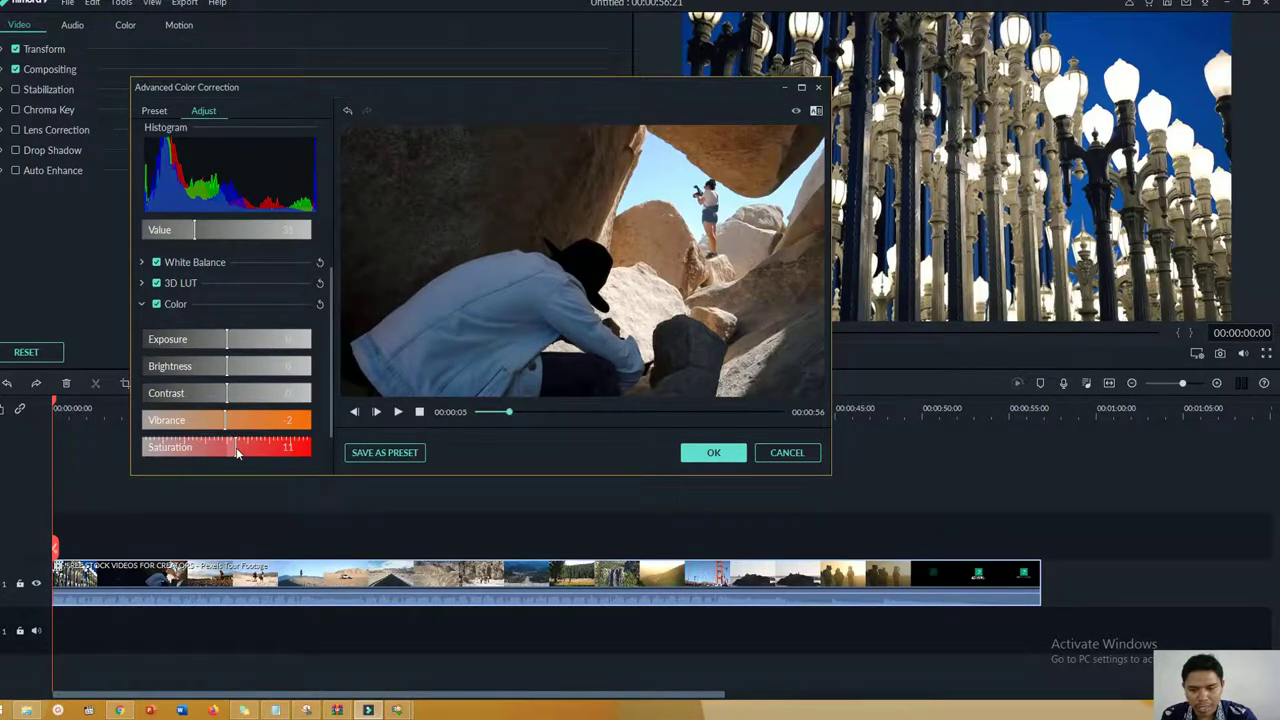
{"action": "left_click_drag", "start_coordinate": [236, 447], "coordinate": [278, 448]}
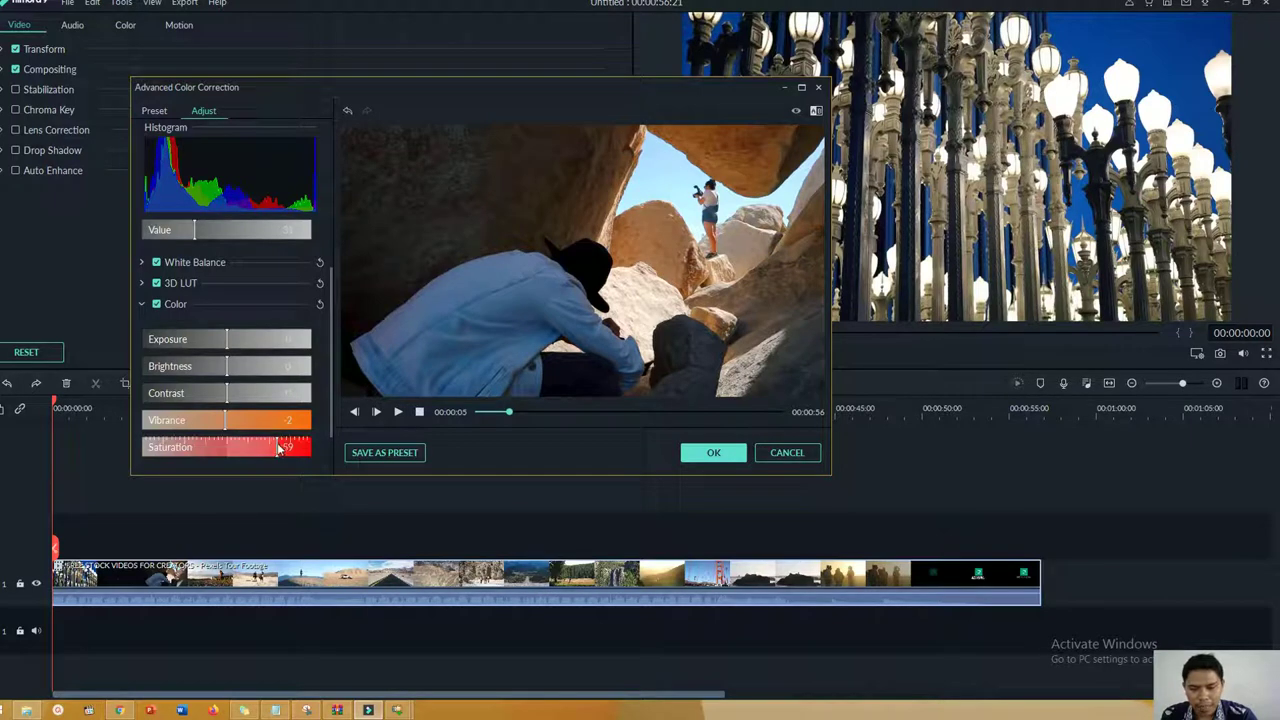
{"action": "left_click_drag", "start_coordinate": [280, 448], "coordinate": [314, 448]}
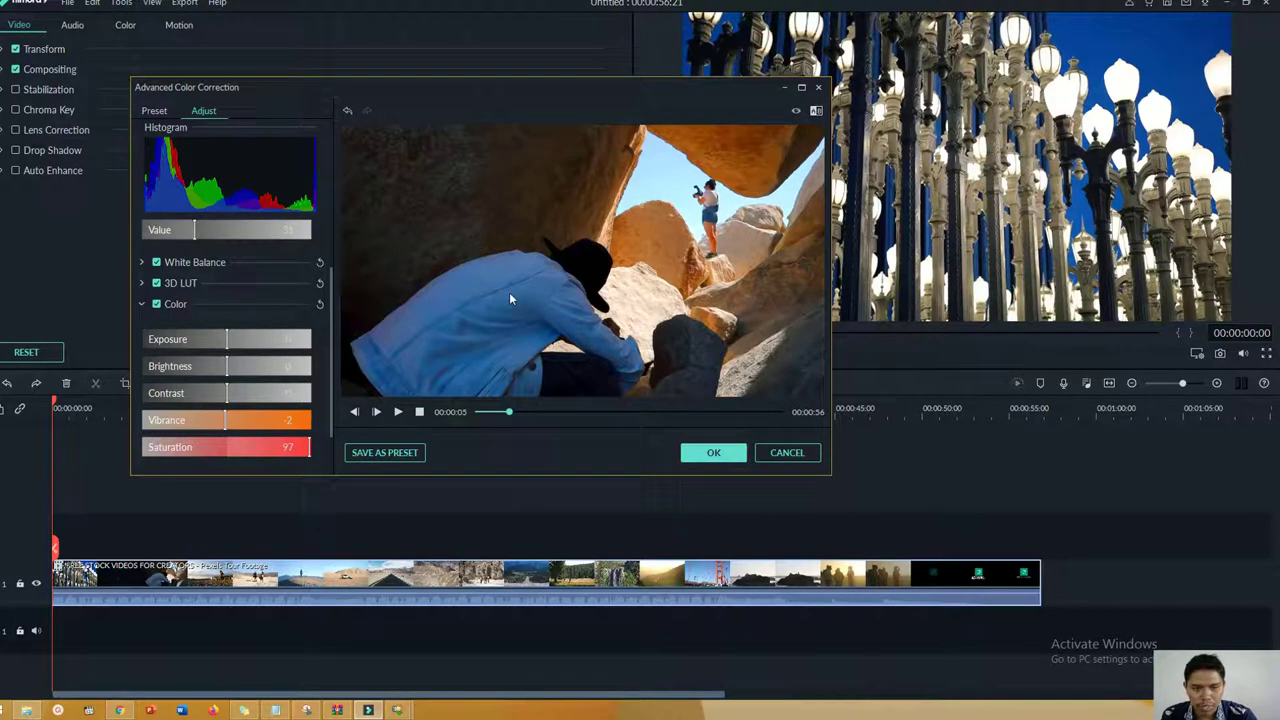
{"action": "left_click_drag", "start_coordinate": [510, 413], "coordinate": [630, 414]}
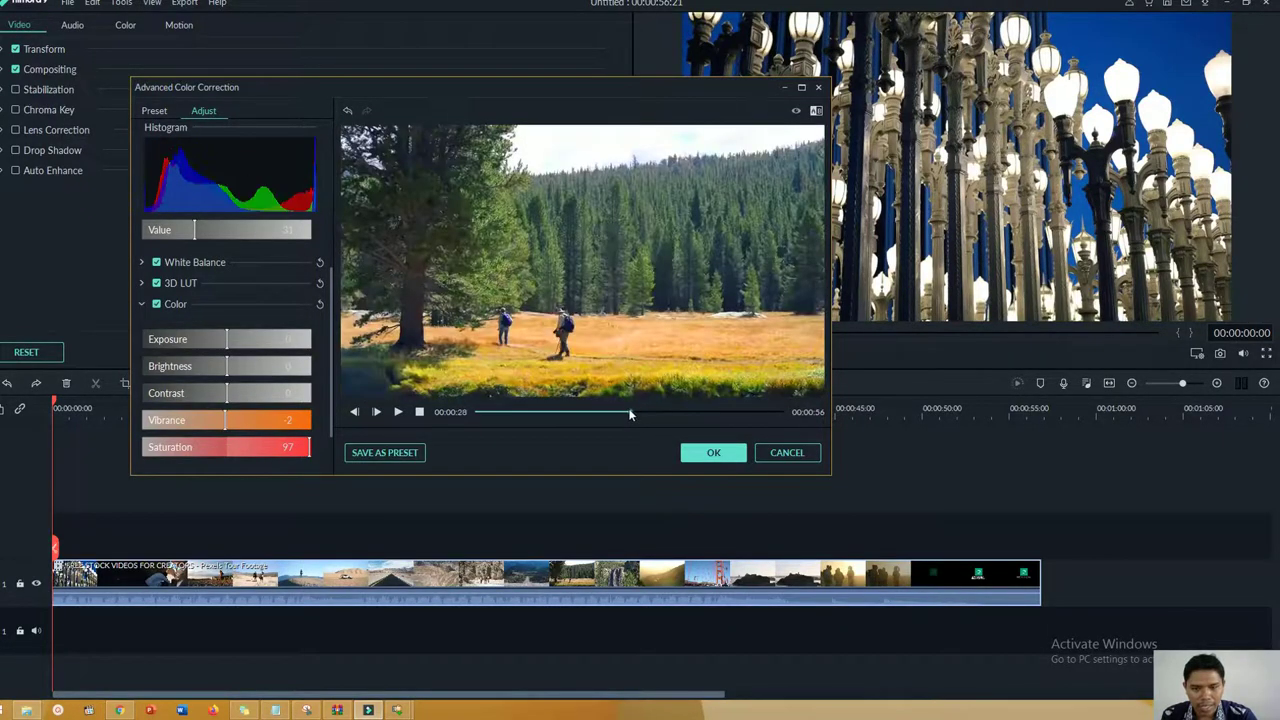
{"action": "mouse_move", "coordinate": [310, 453]}
{"action": "left_mouse_down"}
{"action": "mouse_move", "coordinate": [226, 448]}
{"action": "mouse_move", "coordinate": [315, 447]}
{"action": "left_mouse_up"}
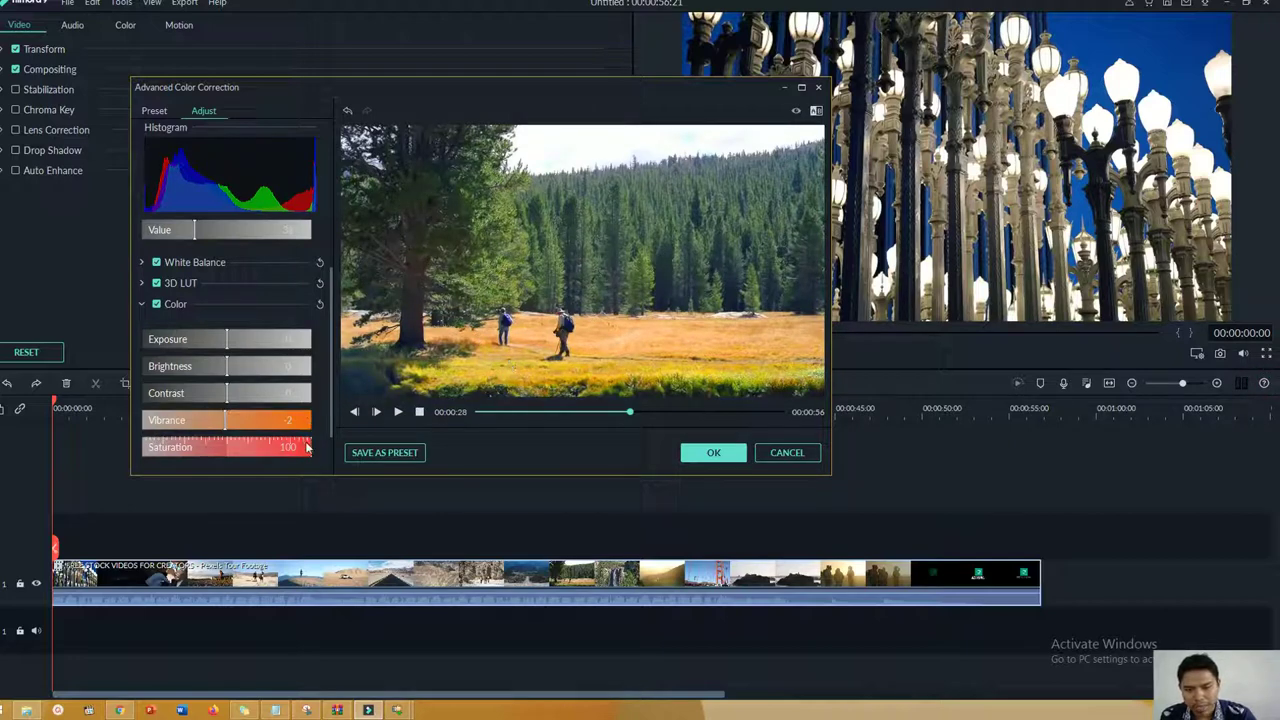
{"action": "left_click_drag", "start_coordinate": [306, 447], "coordinate": [229, 455]}
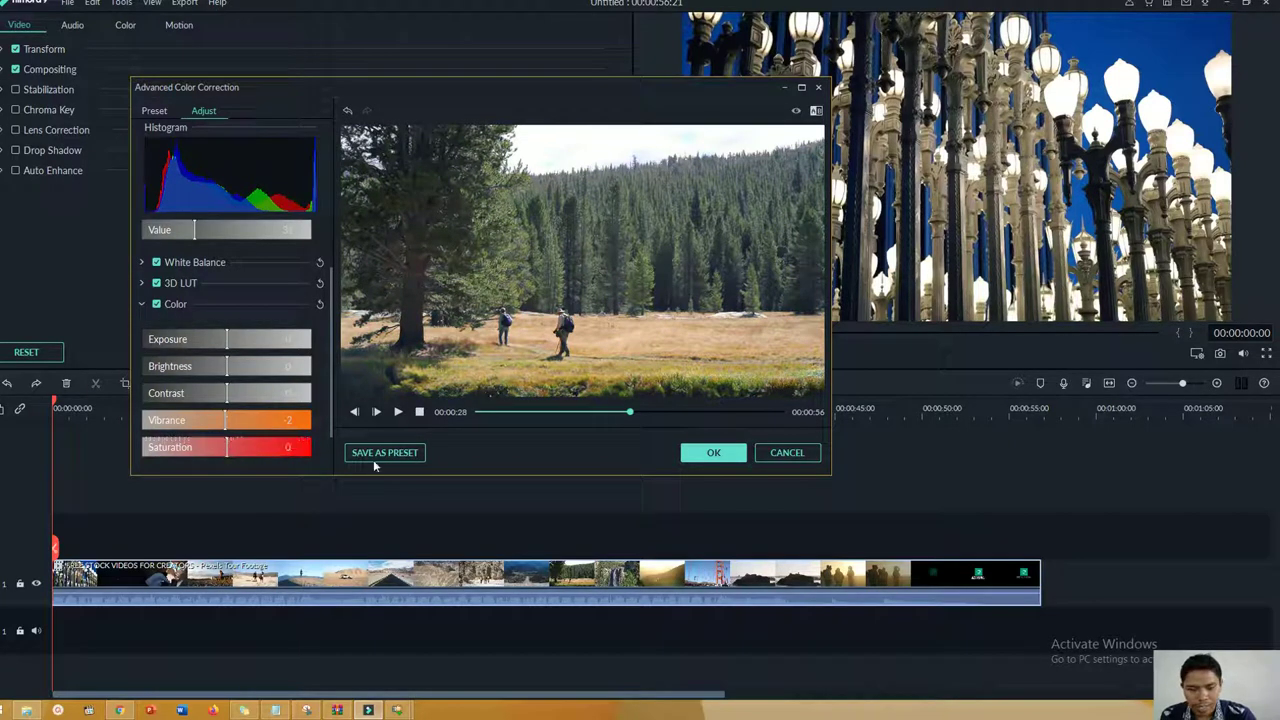
{"action": "left_click", "coordinate": [789, 455]}
{"action": "left_click", "coordinate": [586, 351]}
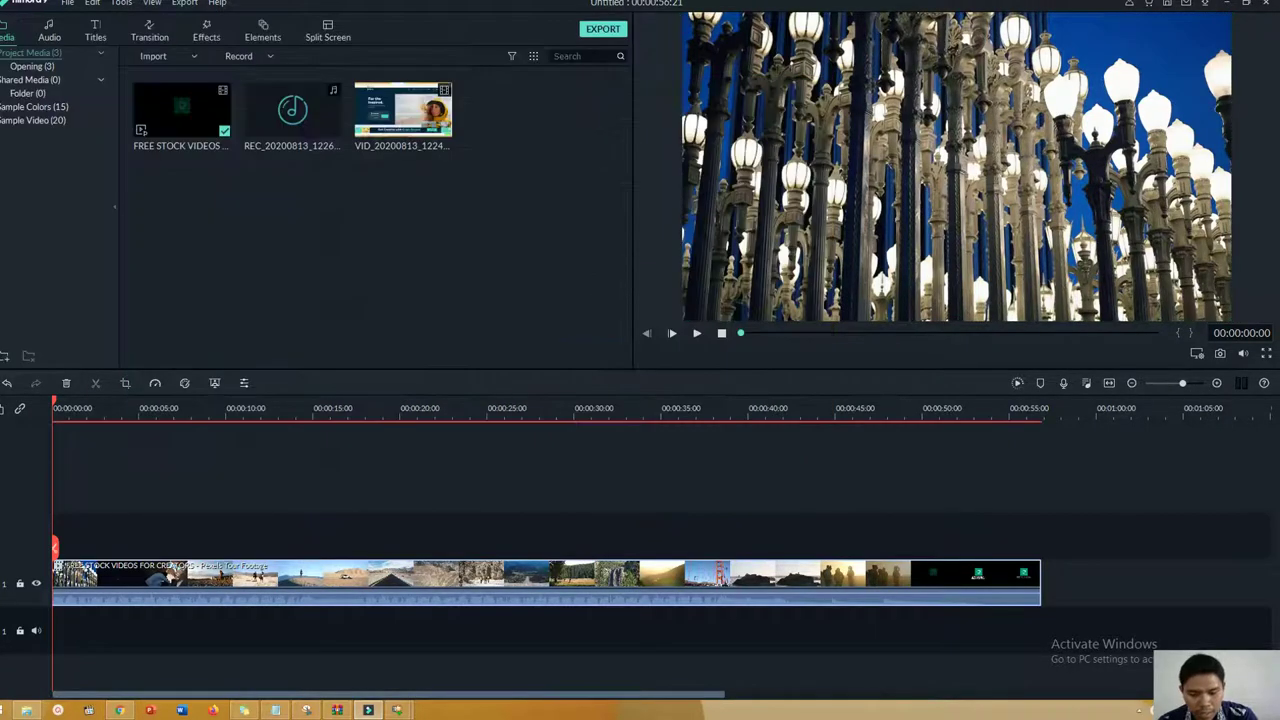
{"action": "key", "text": "XF86AudioLowerVolume"}
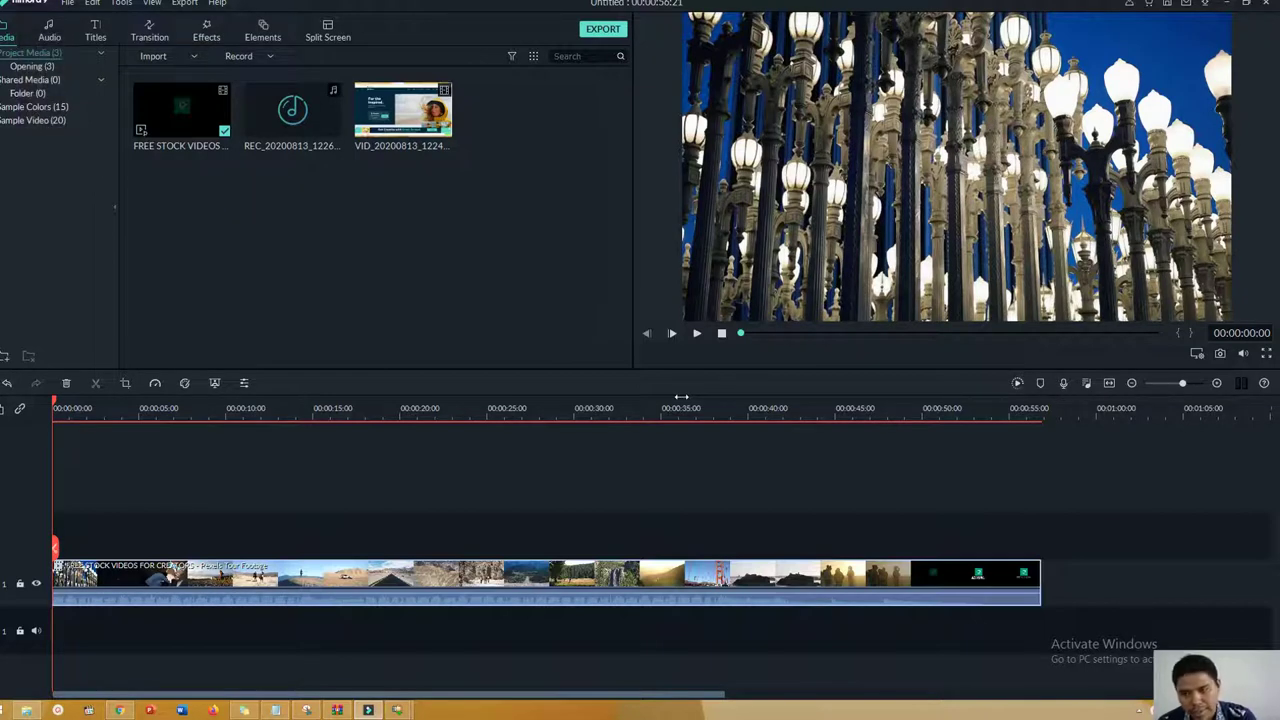
Import the FREE Green Screen Dancing Monkeys 03 HD video from the Videos folder into the project media.
{"action": "double_click", "coordinate": [242, 218]}
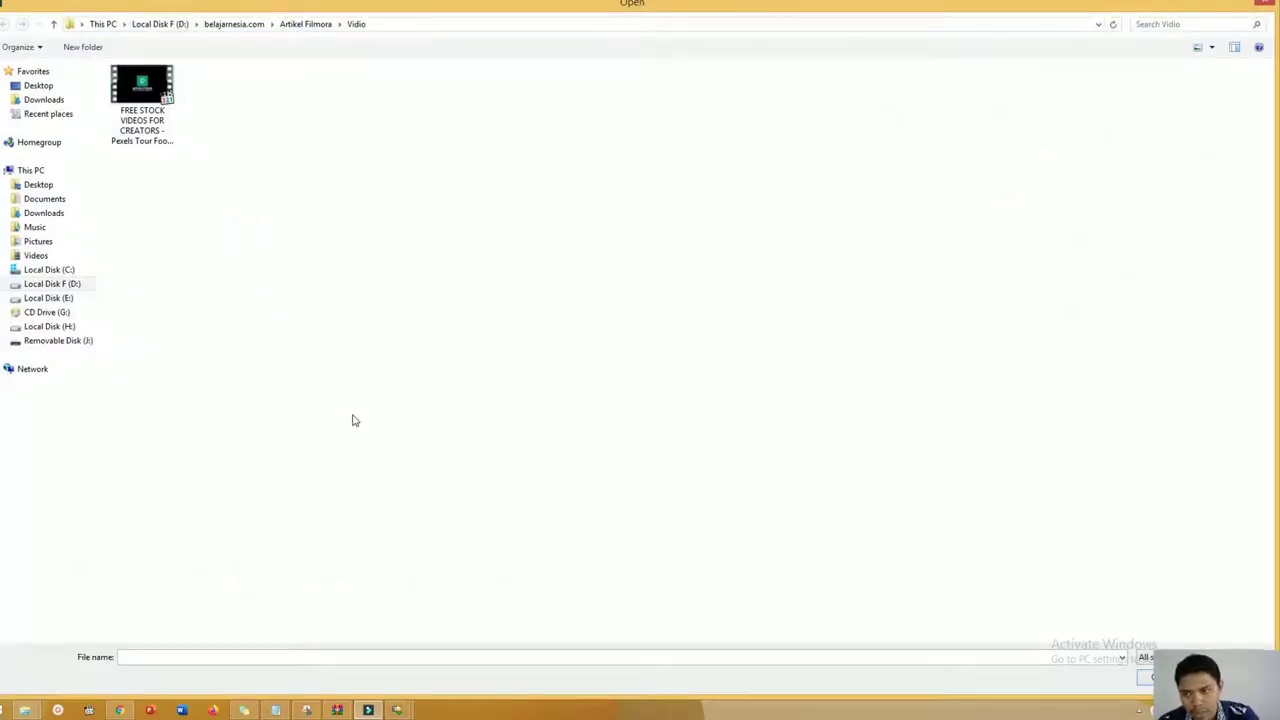
{"action": "left_click", "coordinate": [35, 255]}
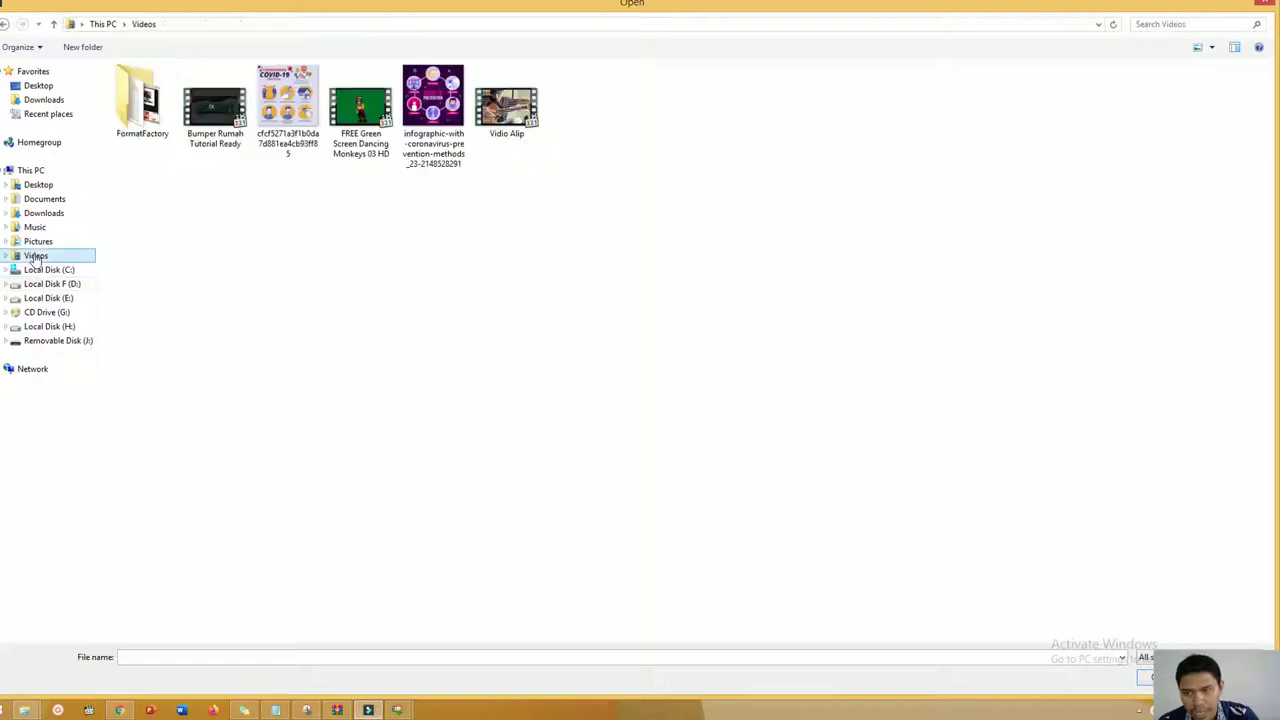
{"action": "double_click", "coordinate": [375, 116]}
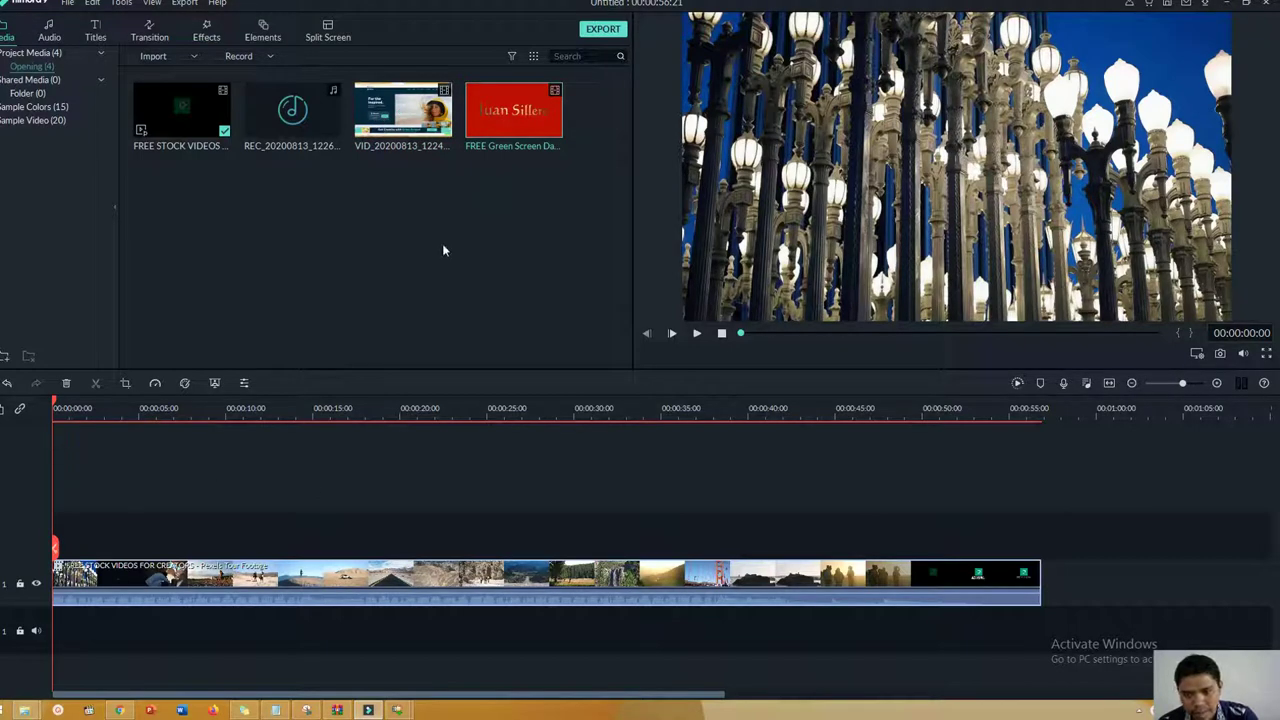
Place the Dancing Monkeys clip on track 2 and delete the Pexels Tour Footage clip from track 1.
{"action": "left_click_drag", "start_coordinate": [513, 112], "coordinate": [289, 517]}
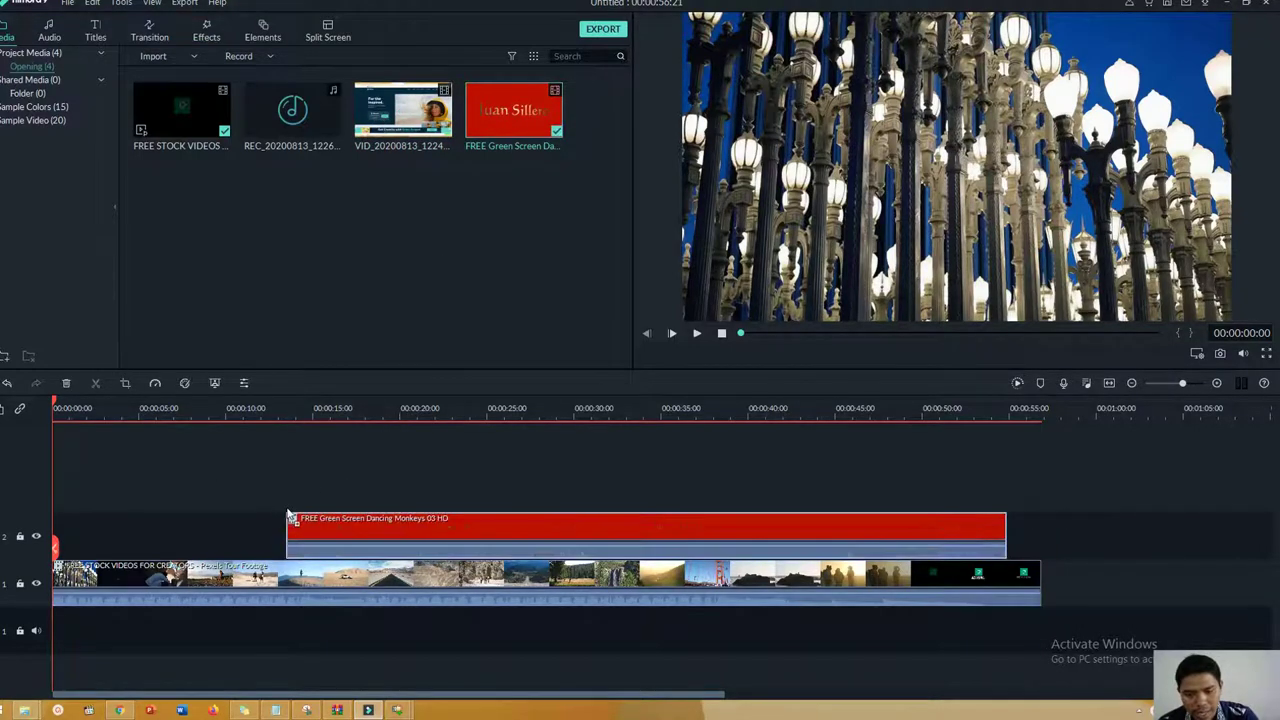
{"action": "left_click", "coordinate": [258, 571]}
{"action": "key", "text": "Delete"}
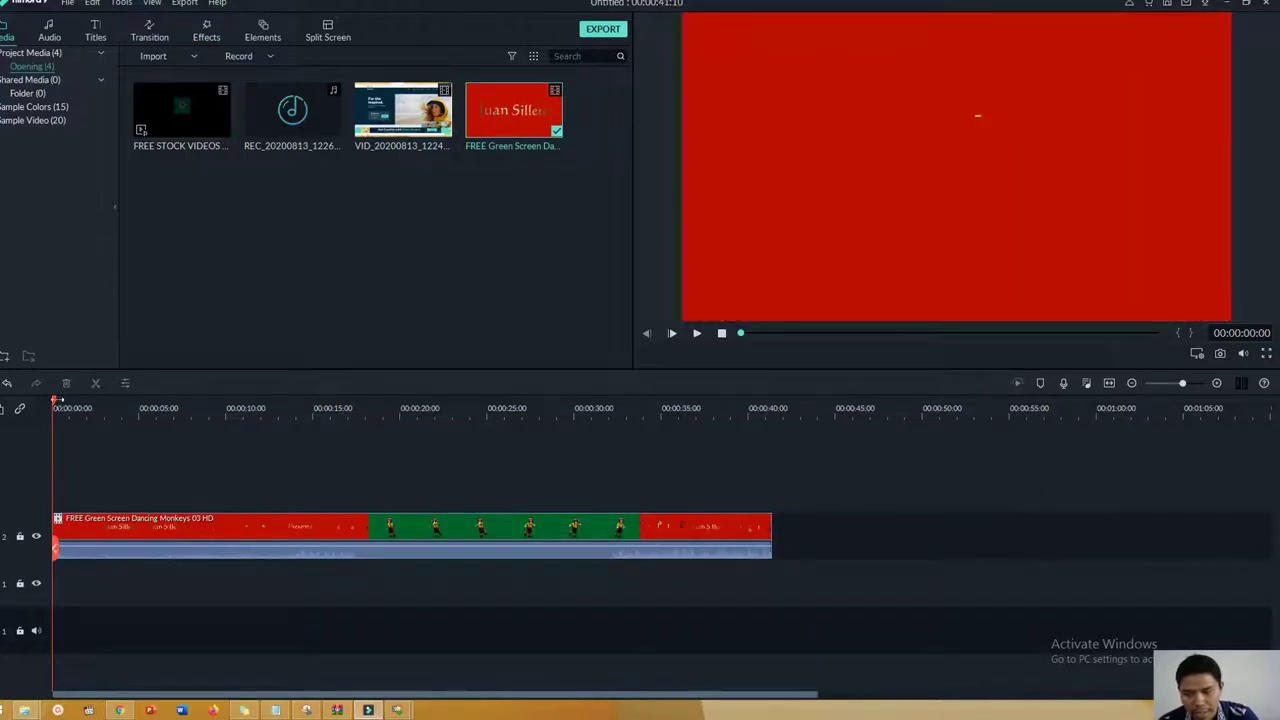
Shift the Dancing Monkeys clip slightly away from the timeline start and set the playhead to 00:00:12:00.
{"action": "left_click_drag", "start_coordinate": [111, 398], "coordinate": [161, 427]}
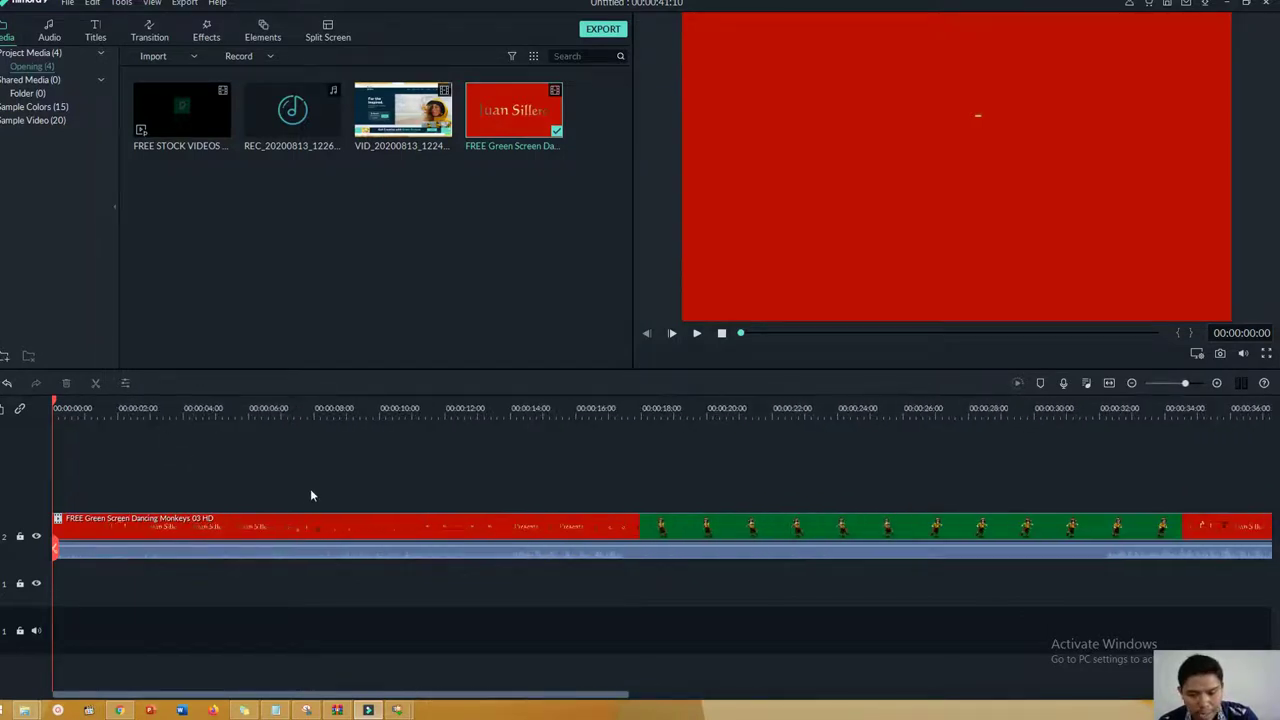
{"action": "left_click_drag", "start_coordinate": [443, 515], "coordinate": [467, 518]}
{"action": "mouse_move", "coordinate": [467, 428]}
{"action": "left_mouse_down"}
{"action": "mouse_move", "coordinate": [673, 428]}
{"action": "mouse_move", "coordinate": [446, 434]}
{"action": "left_mouse_up"}
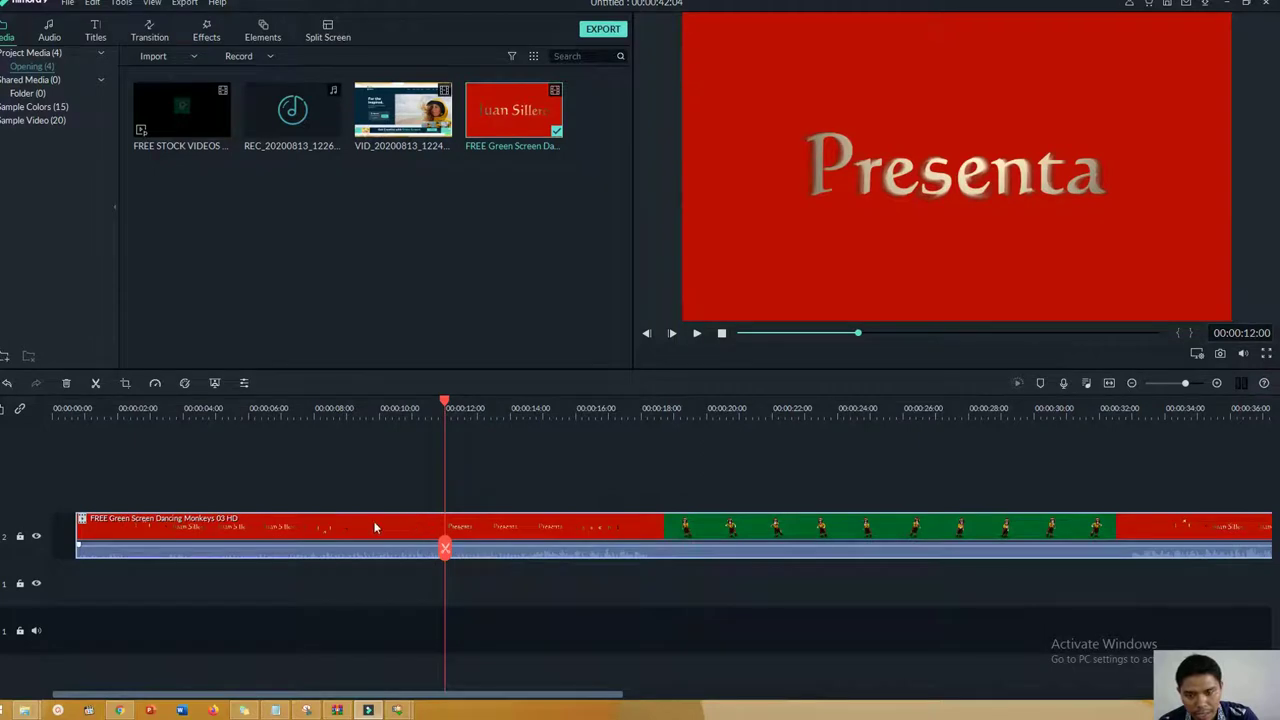
Key out the Dancing Monkeys clip's red background with Chroma Key, using Offset 16 and Tolerance 55.
{"action": "left_click", "coordinate": [184, 385]}
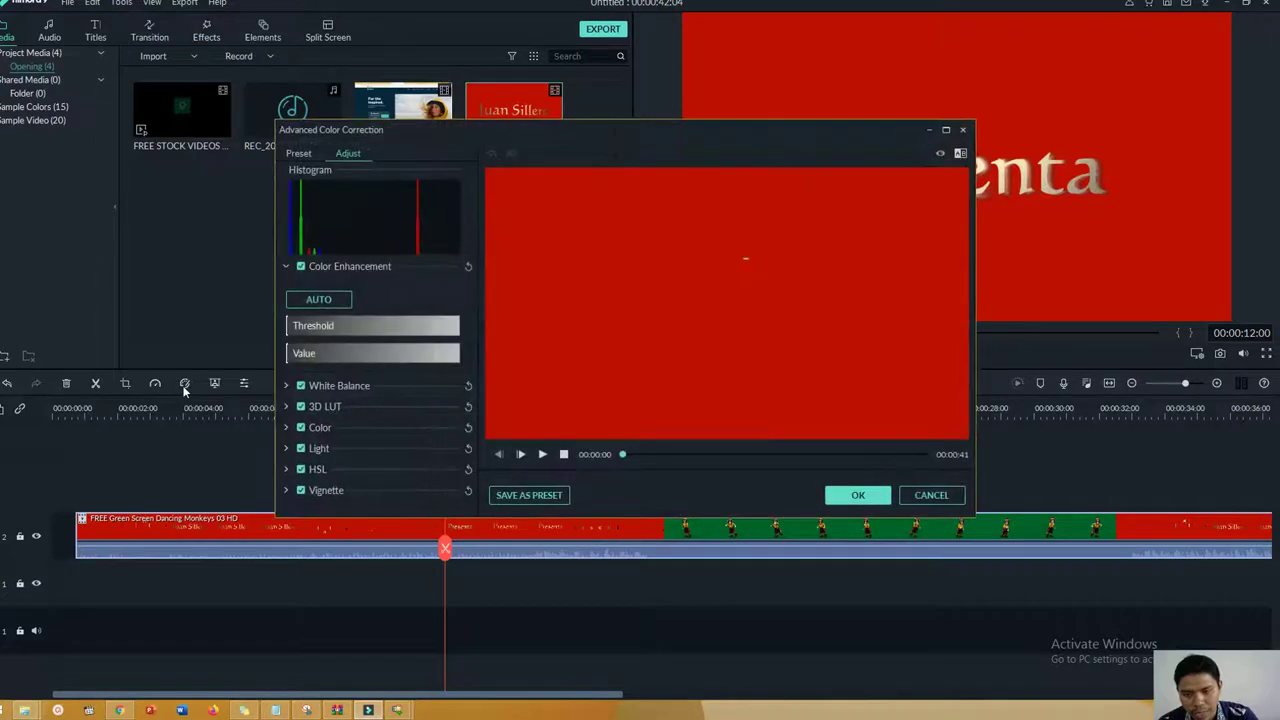
{"action": "left_click", "coordinate": [931, 495]}
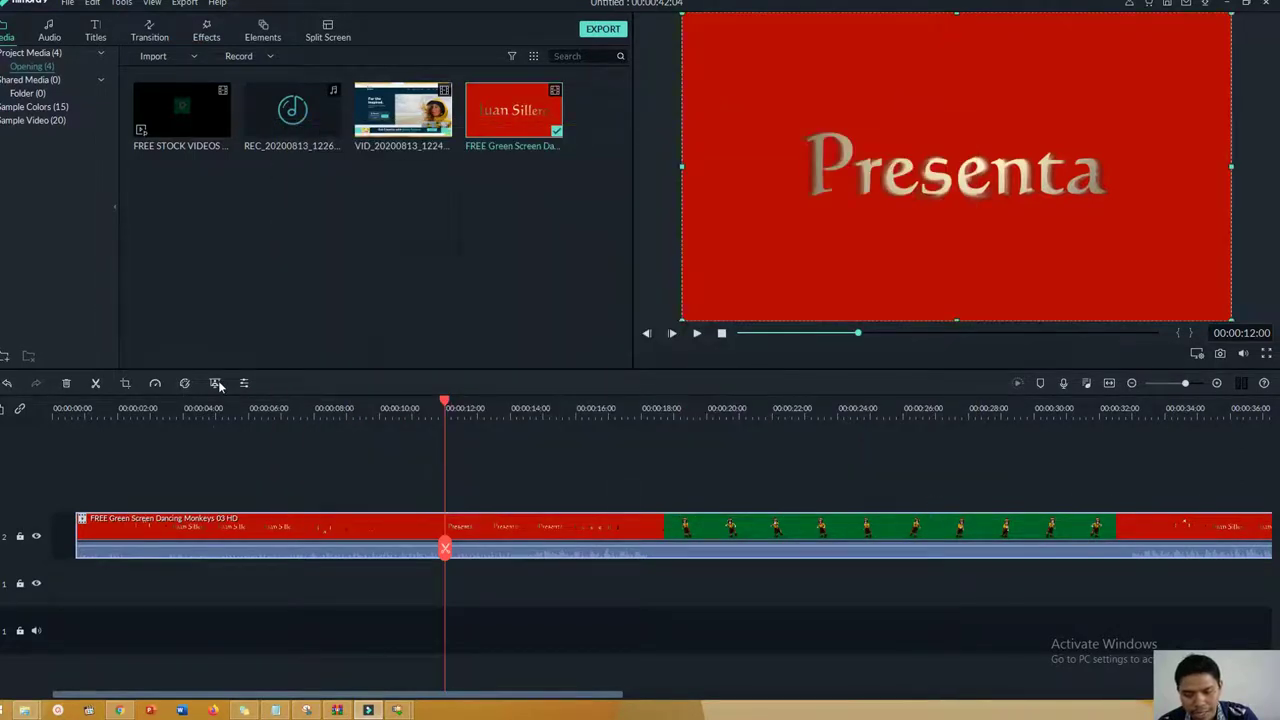
{"action": "left_click", "coordinate": [216, 382]}
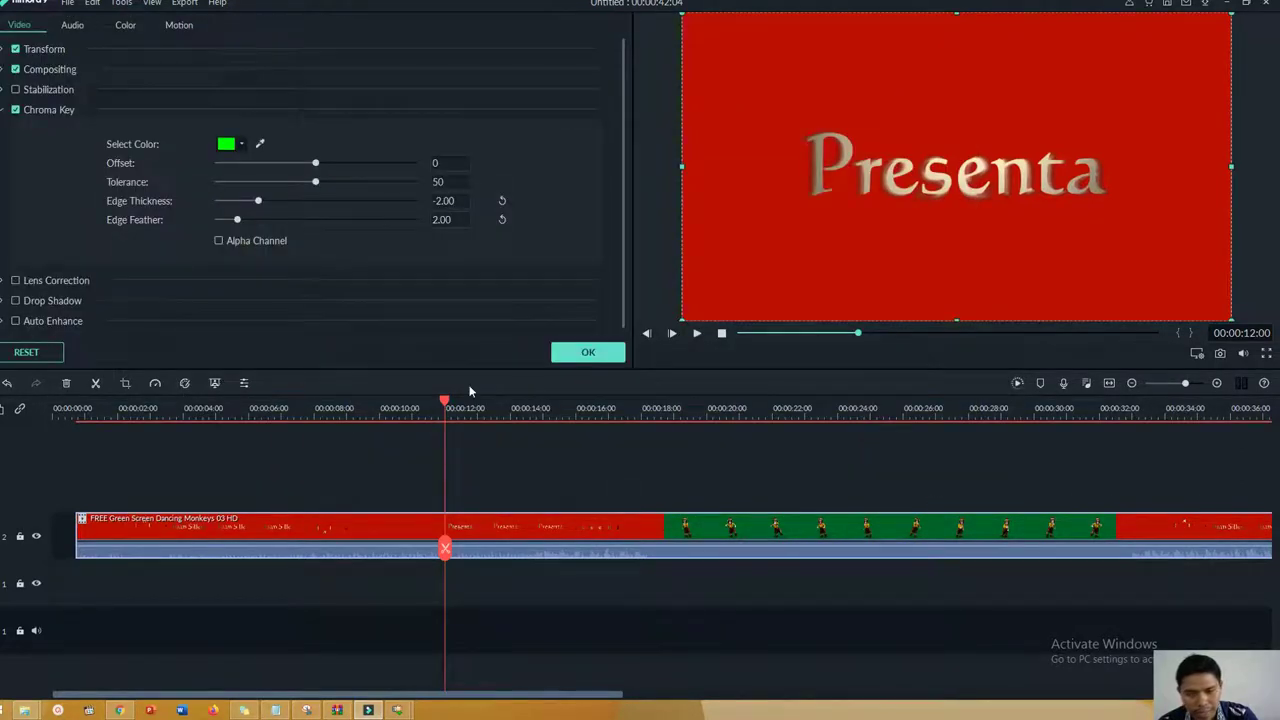
{"action": "left_click", "coordinate": [260, 146]}
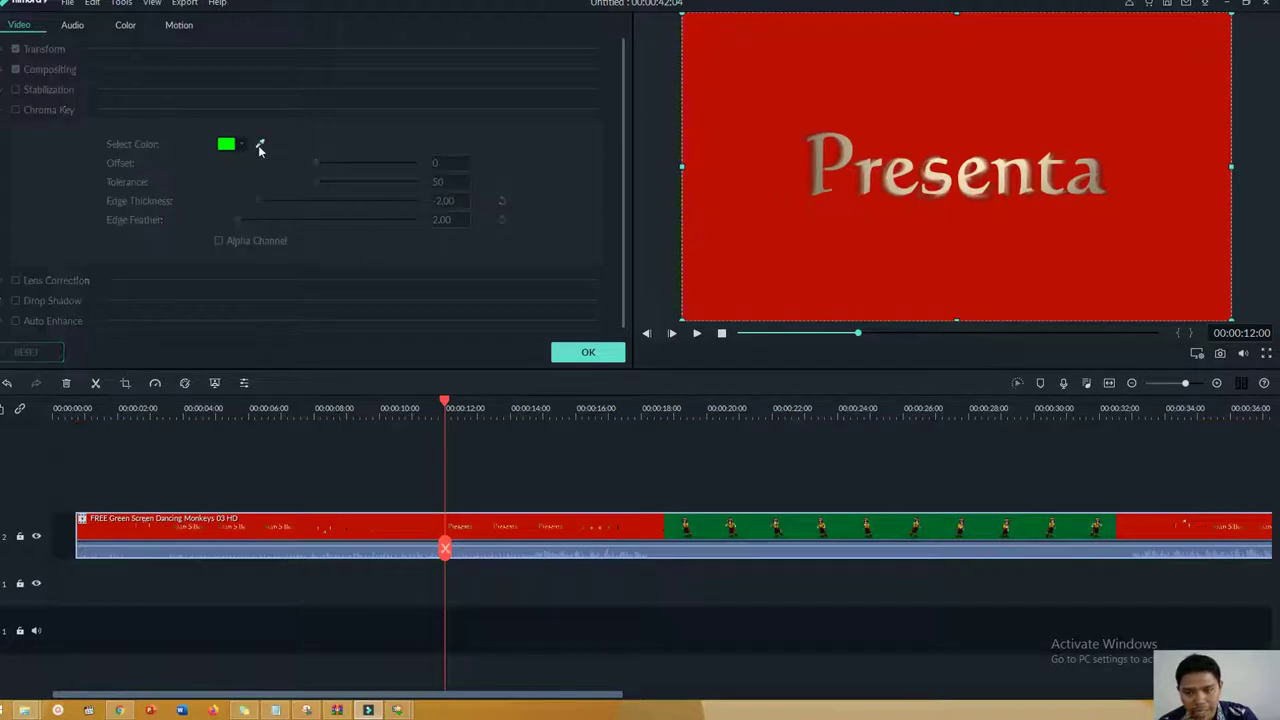
{"action": "left_click", "coordinate": [738, 224]}
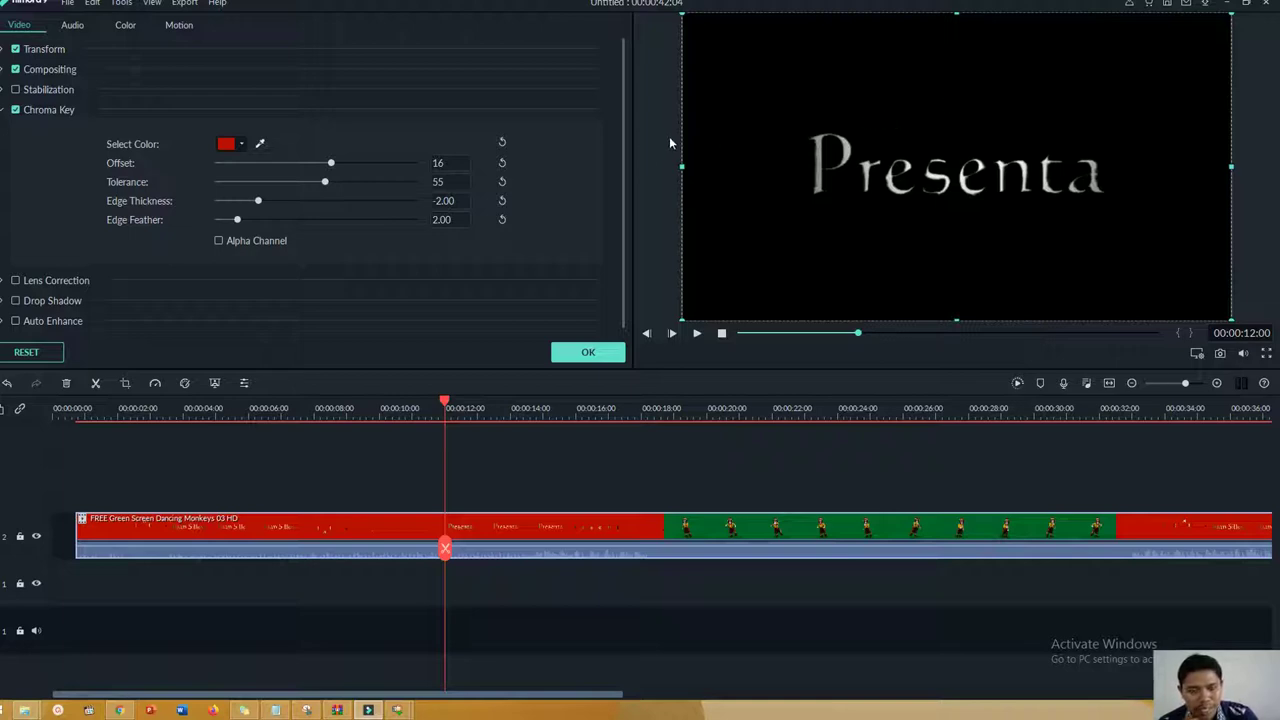
{"action": "left_click", "coordinate": [592, 352]}
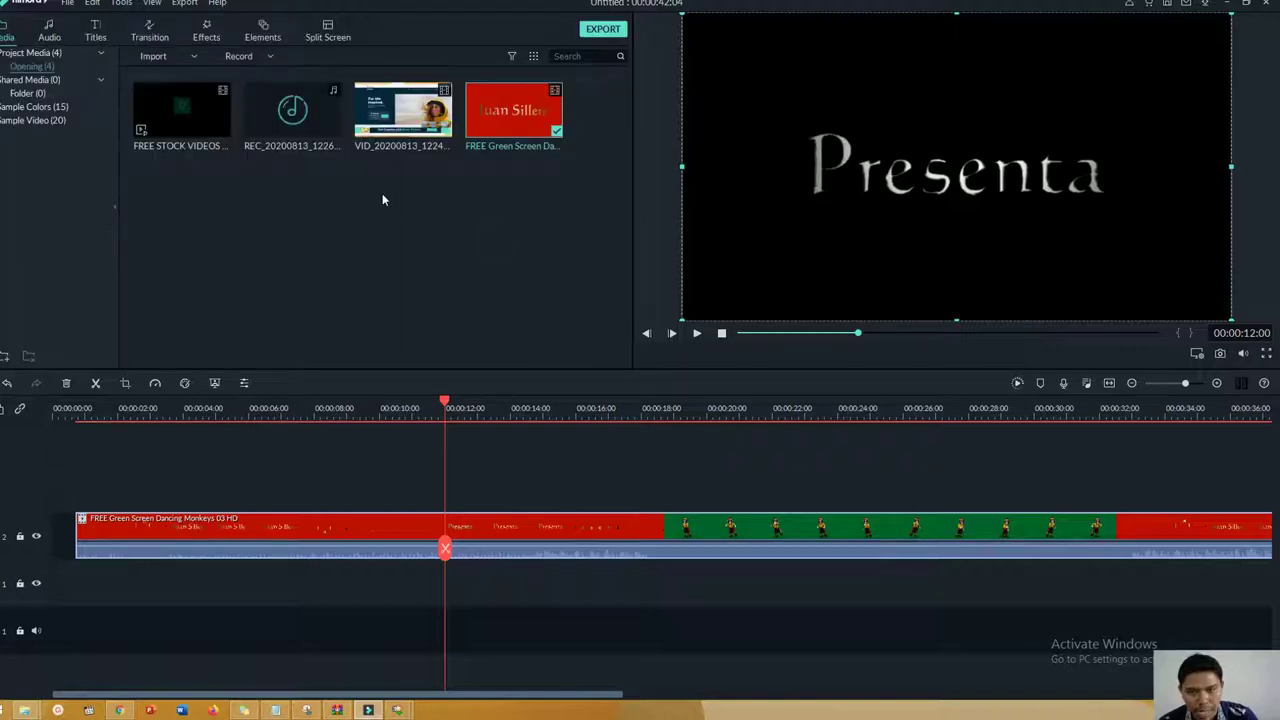
Place the VID_20200813 clip on track 1 beneath the keyed clip and align both clips to the timeline start.
{"action": "left_click_drag", "start_coordinate": [402, 112], "coordinate": [74, 598]}
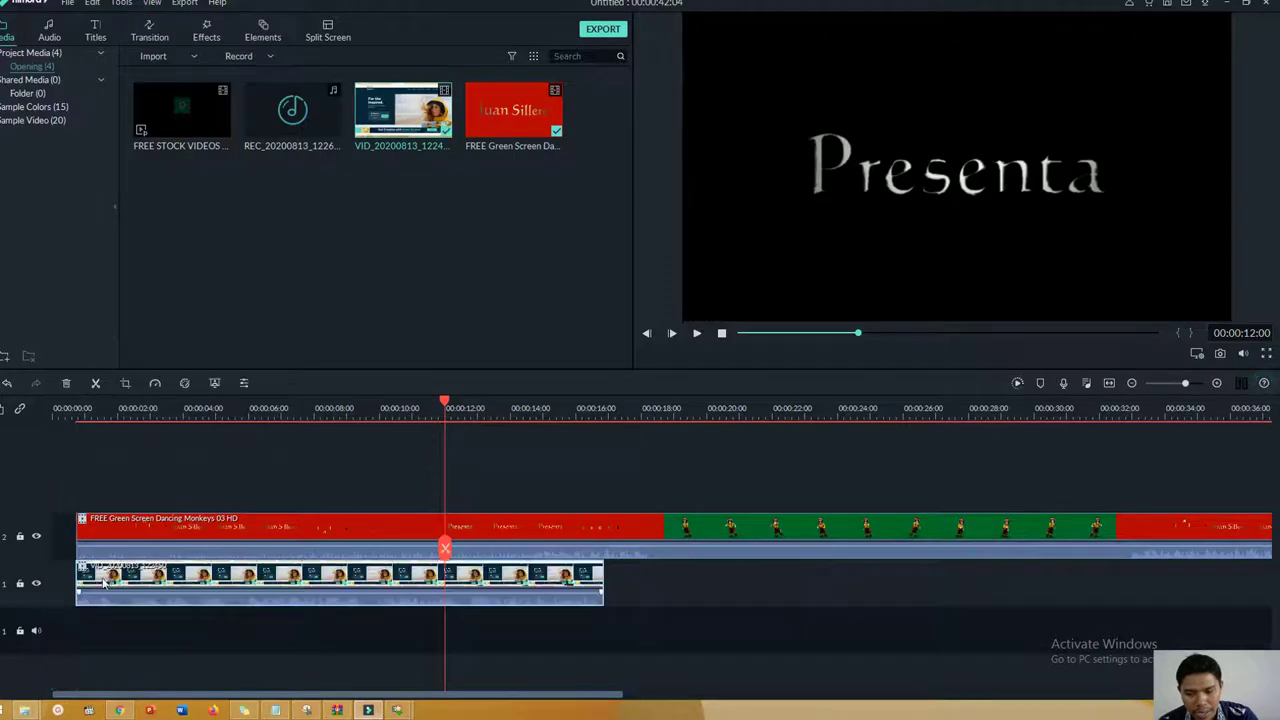
{"action": "left_click_drag", "start_coordinate": [155, 568], "coordinate": [143, 518]}
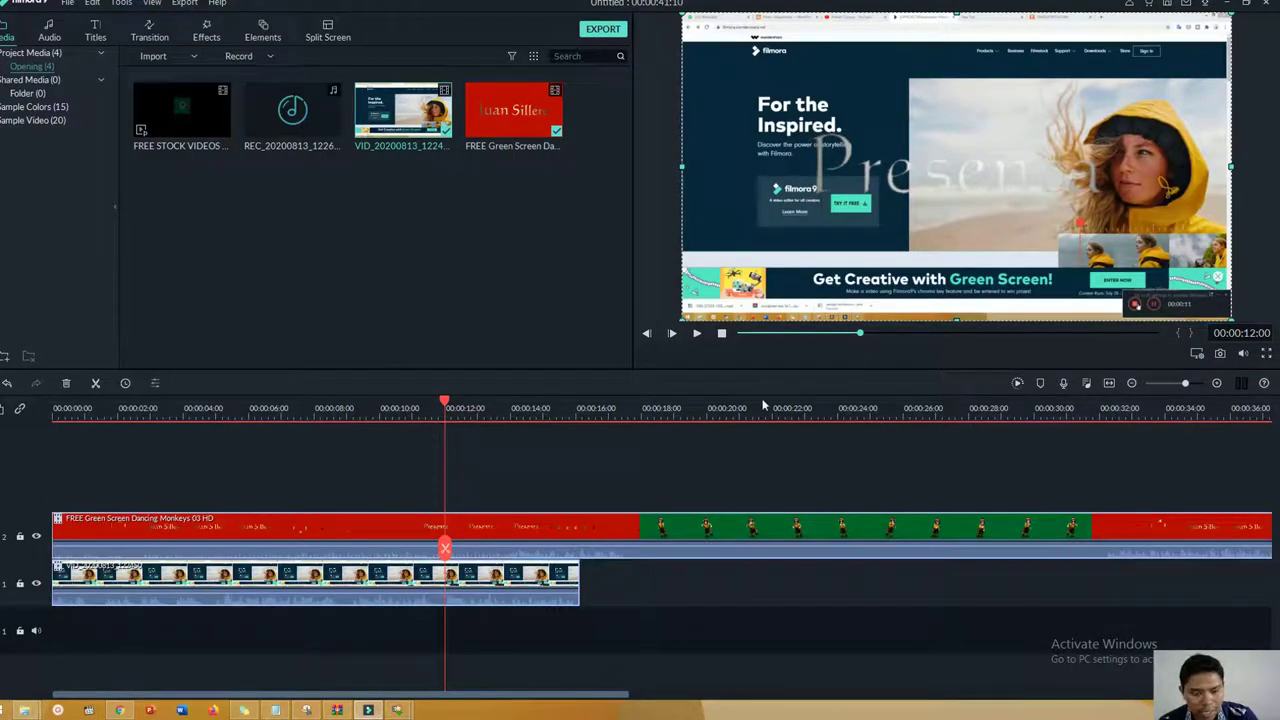
{"action": "left_click", "coordinate": [561, 416]}
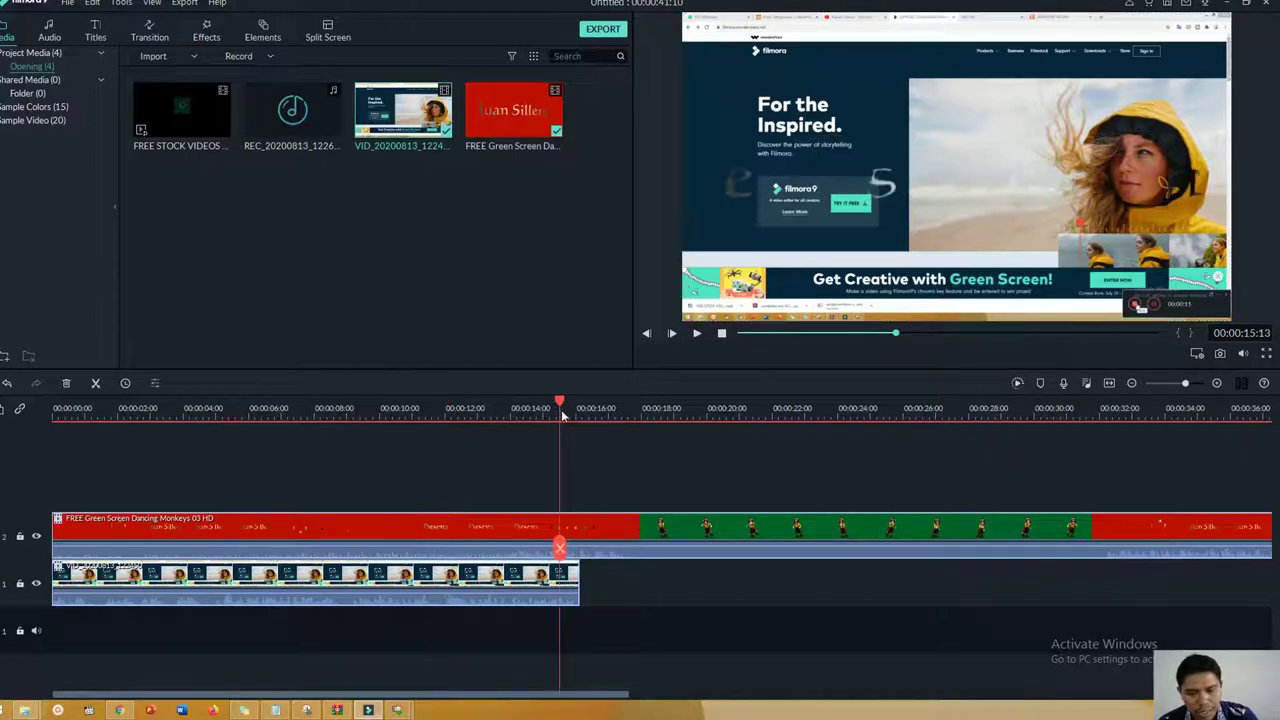
Change the Dancing Monkeys clip's Chroma Key color to the green background sampled at 00:00:19:18.
{"action": "left_click_drag", "start_coordinate": [563, 405], "coordinate": [700, 406]}
{"action": "left_click", "coordinate": [742, 528]}
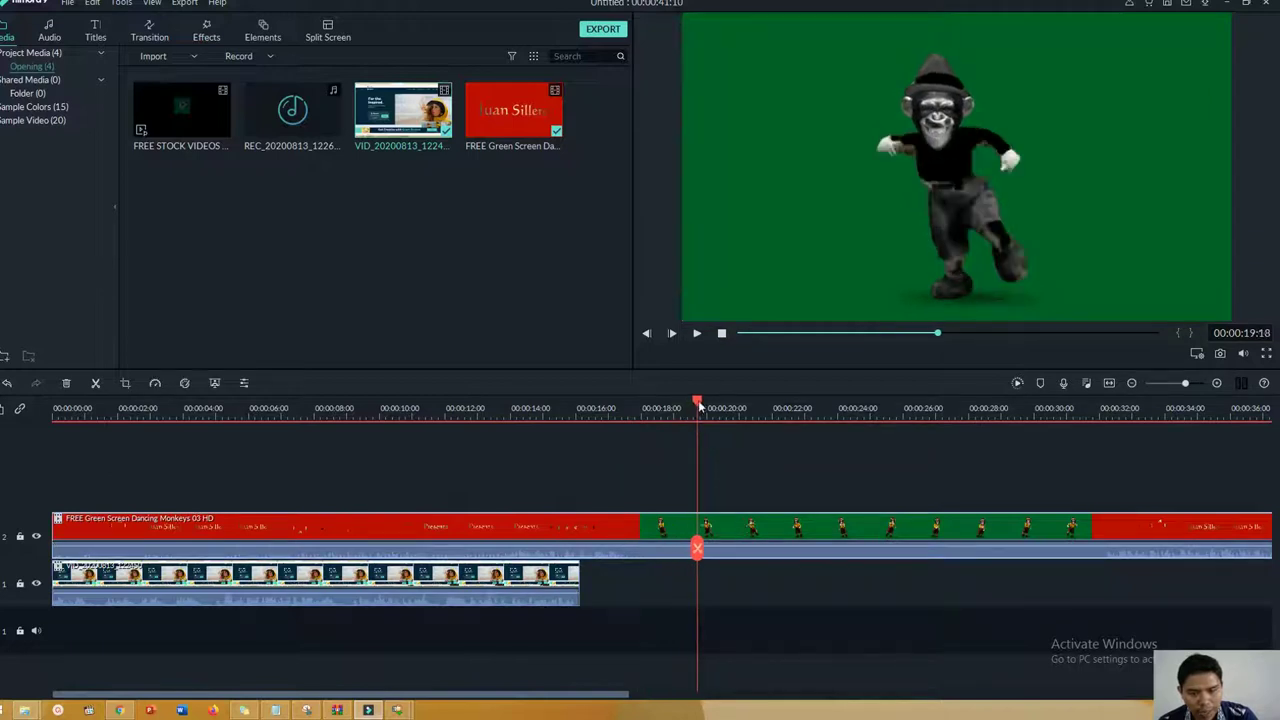
{"action": "left_click", "coordinate": [215, 384]}
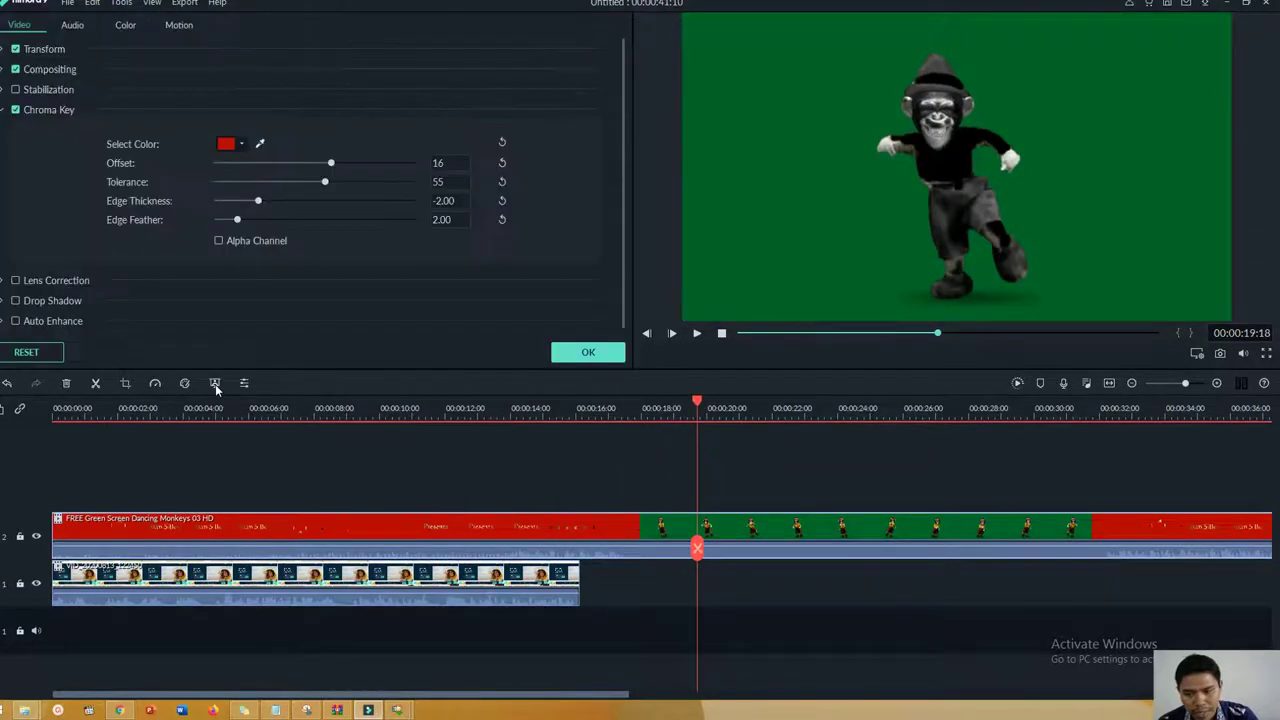
{"action": "left_click", "coordinate": [259, 145]}
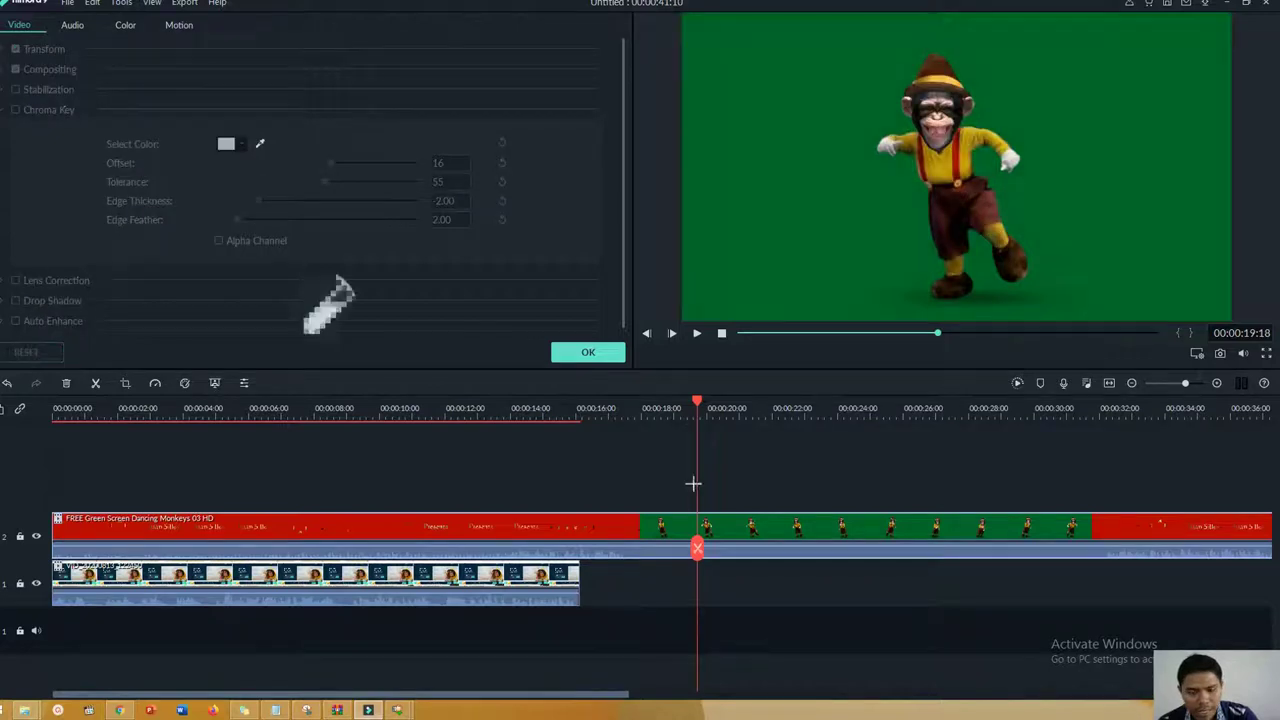
{"action": "left_click", "coordinate": [778, 242]}
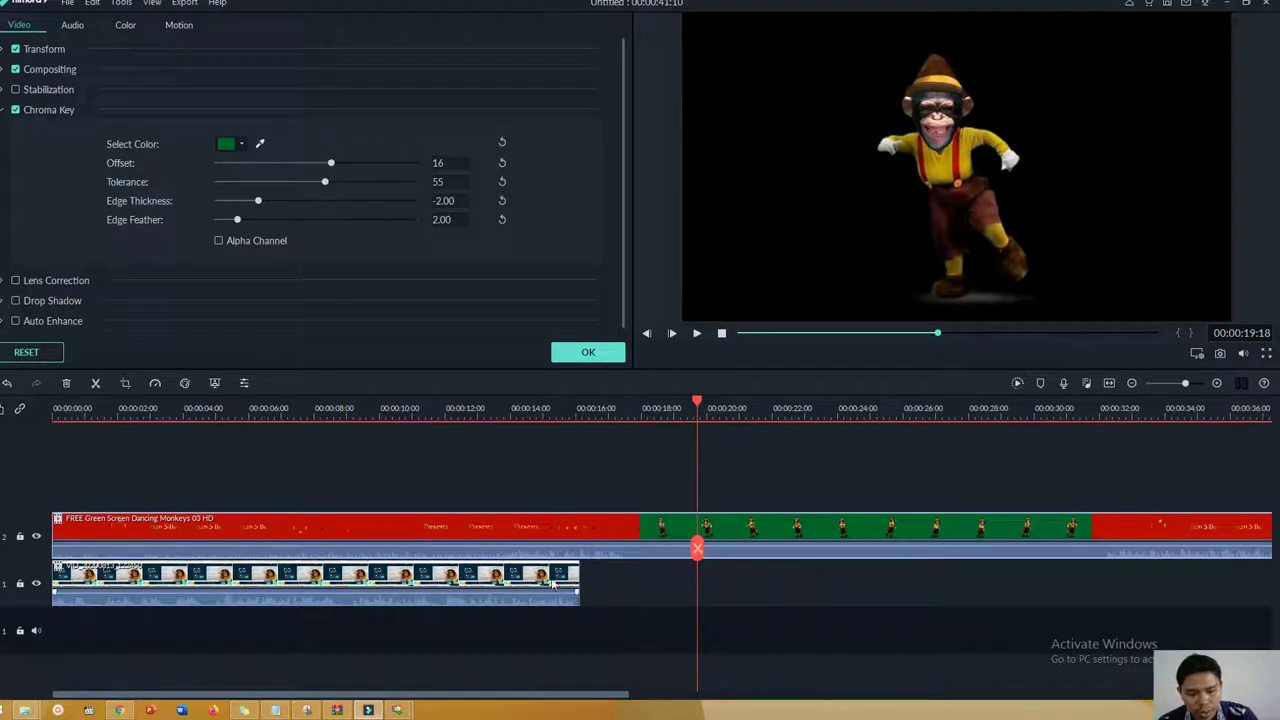
Try the VID_20200813 clip beneath the dancing monkey section to check the key, and return it to the timeline start.
{"action": "left_click_drag", "start_coordinate": [549, 580], "coordinate": [906, 585]}
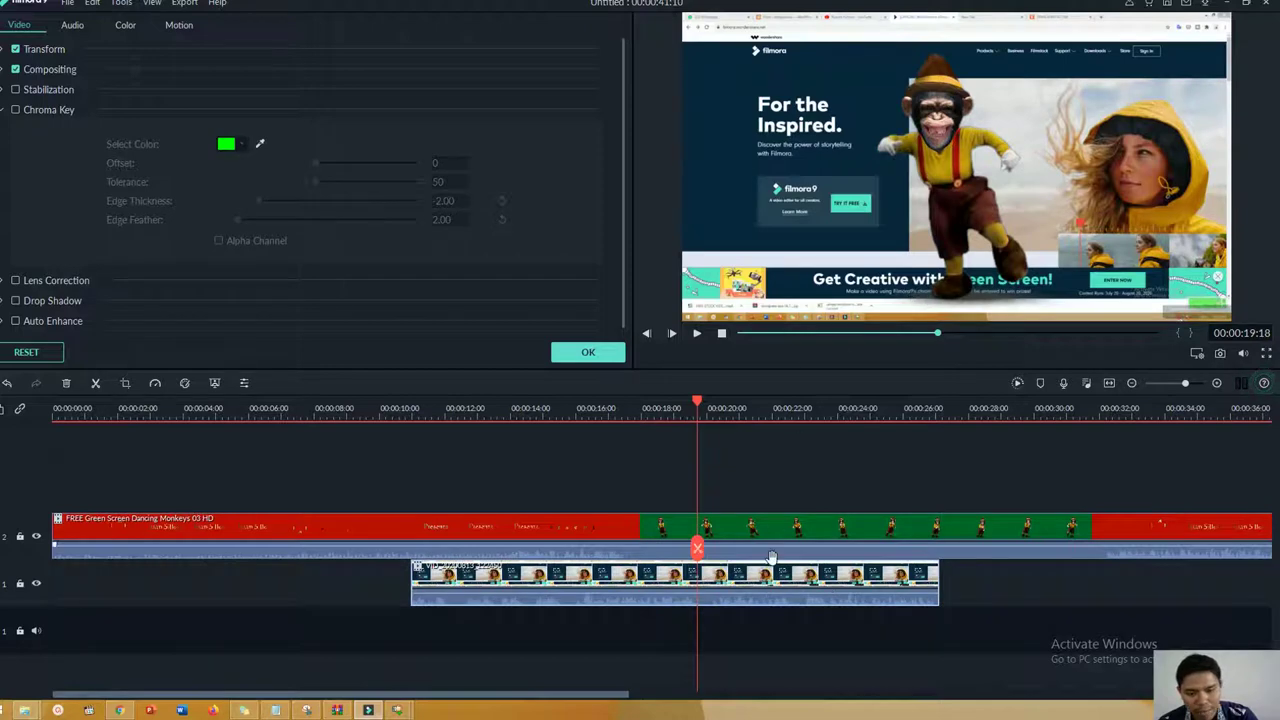
{"action": "left_click_drag", "start_coordinate": [526, 576], "coordinate": [149, 559]}
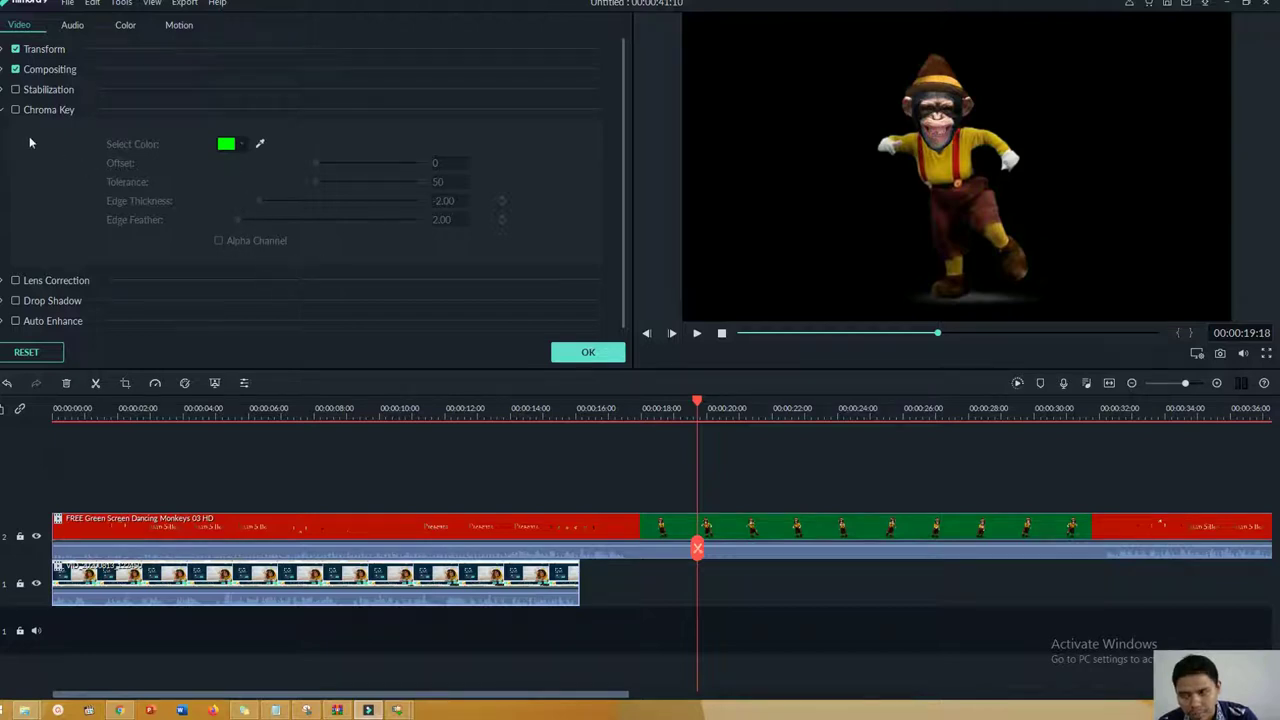
Delete the Dancing Monkeys clip from track 2.
{"action": "left_click", "coordinate": [3, 111]}
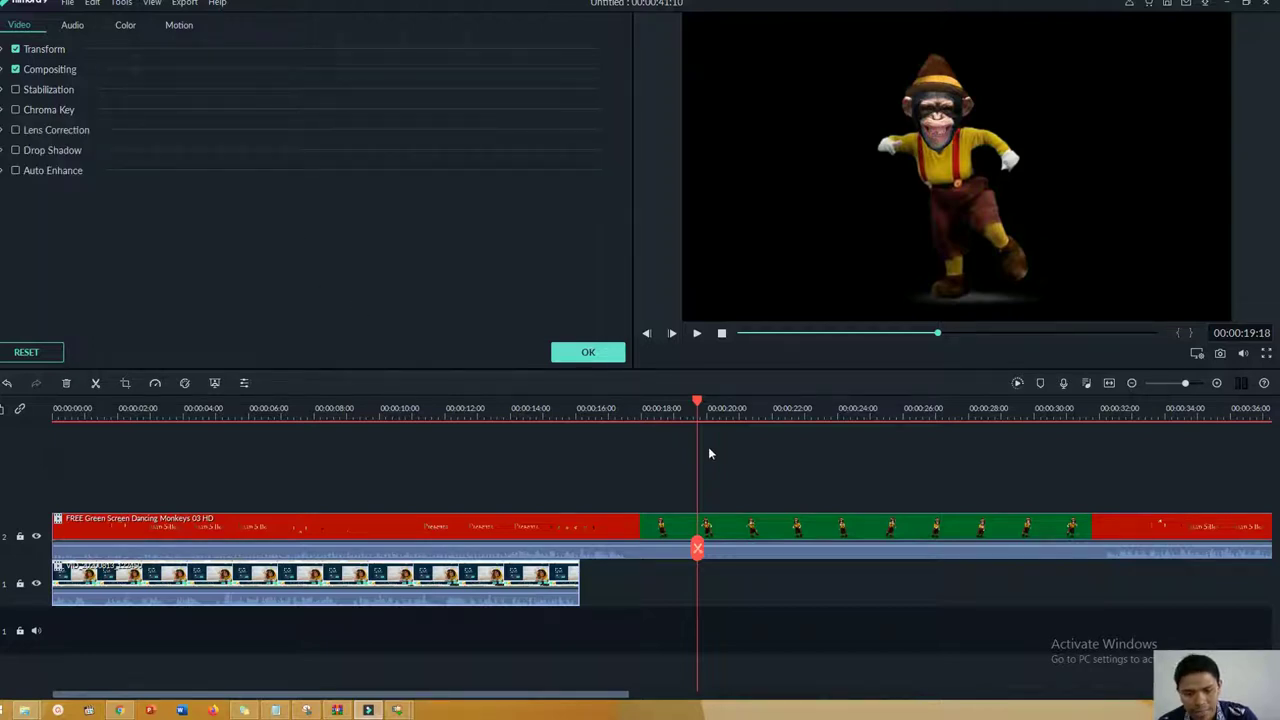
{"action": "left_click_drag", "start_coordinate": [704, 406], "coordinate": [486, 412]}
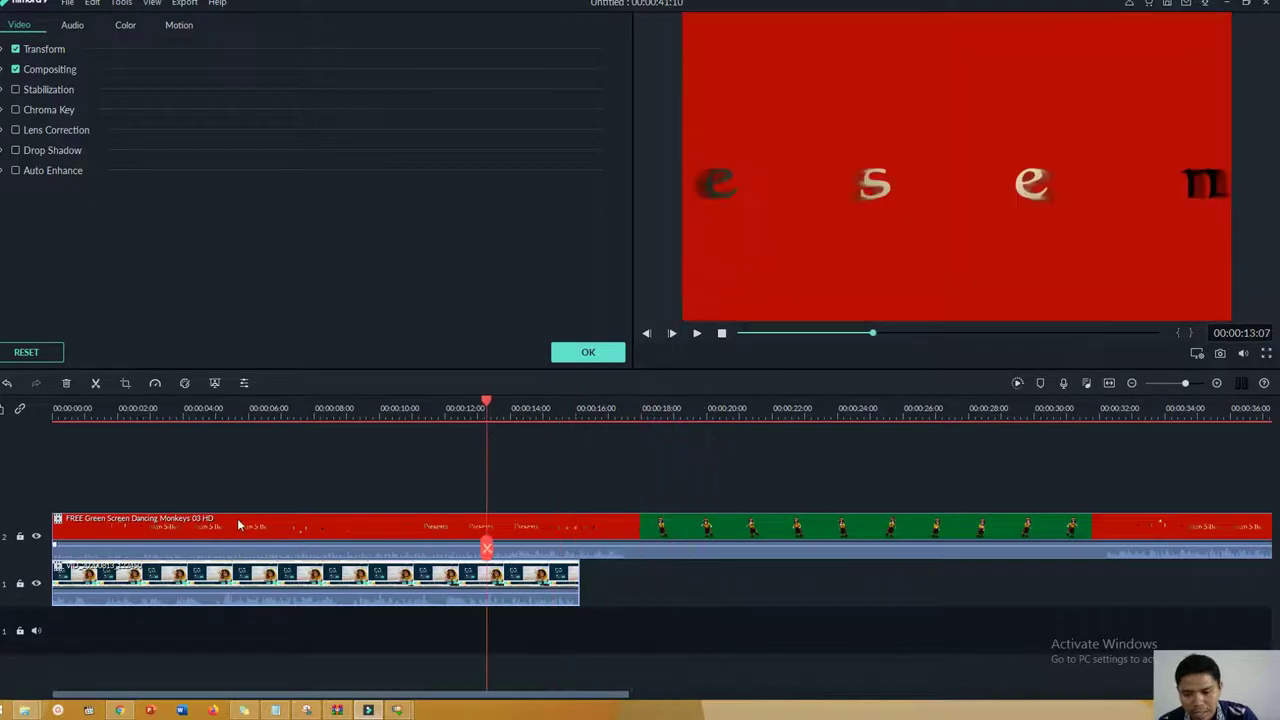
{"action": "left_click", "coordinate": [129, 536]}
{"action": "key", "text": "Delete"}
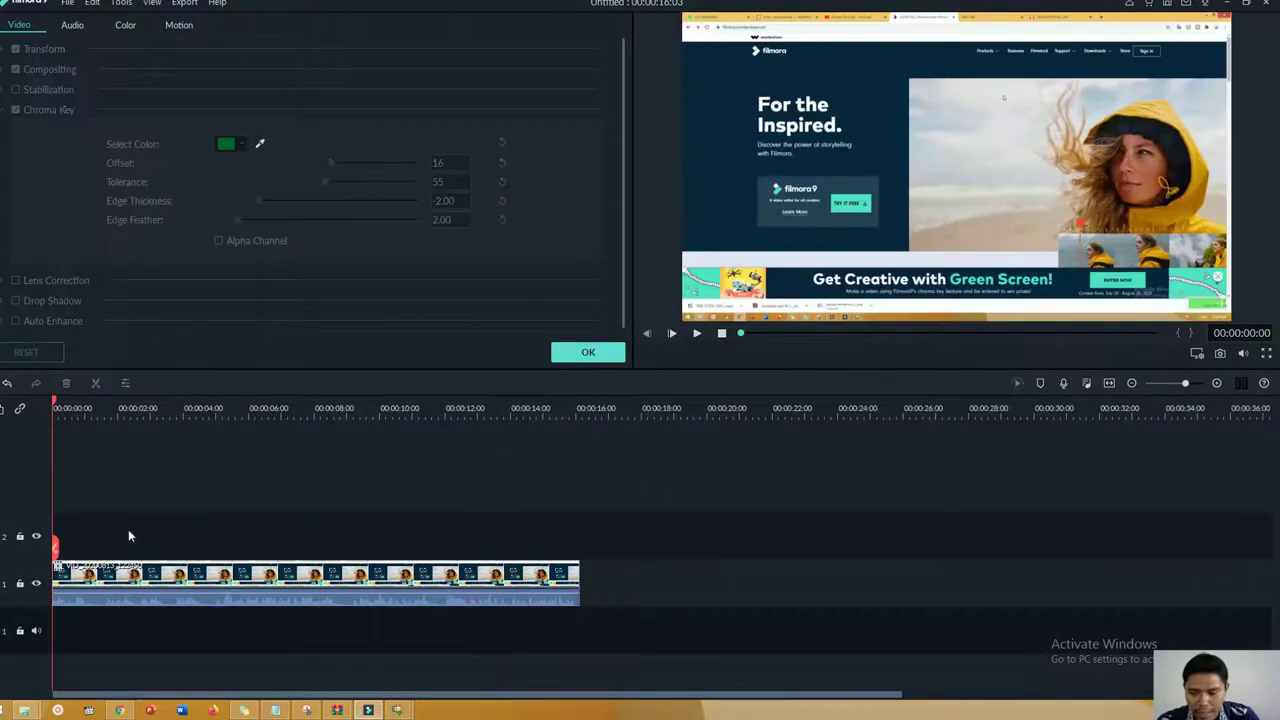
Try rotating the VID_20200813 clip to 26.07 degrees in its Transform settings and undo the rotation.
{"action": "left_click", "coordinate": [207, 580]}
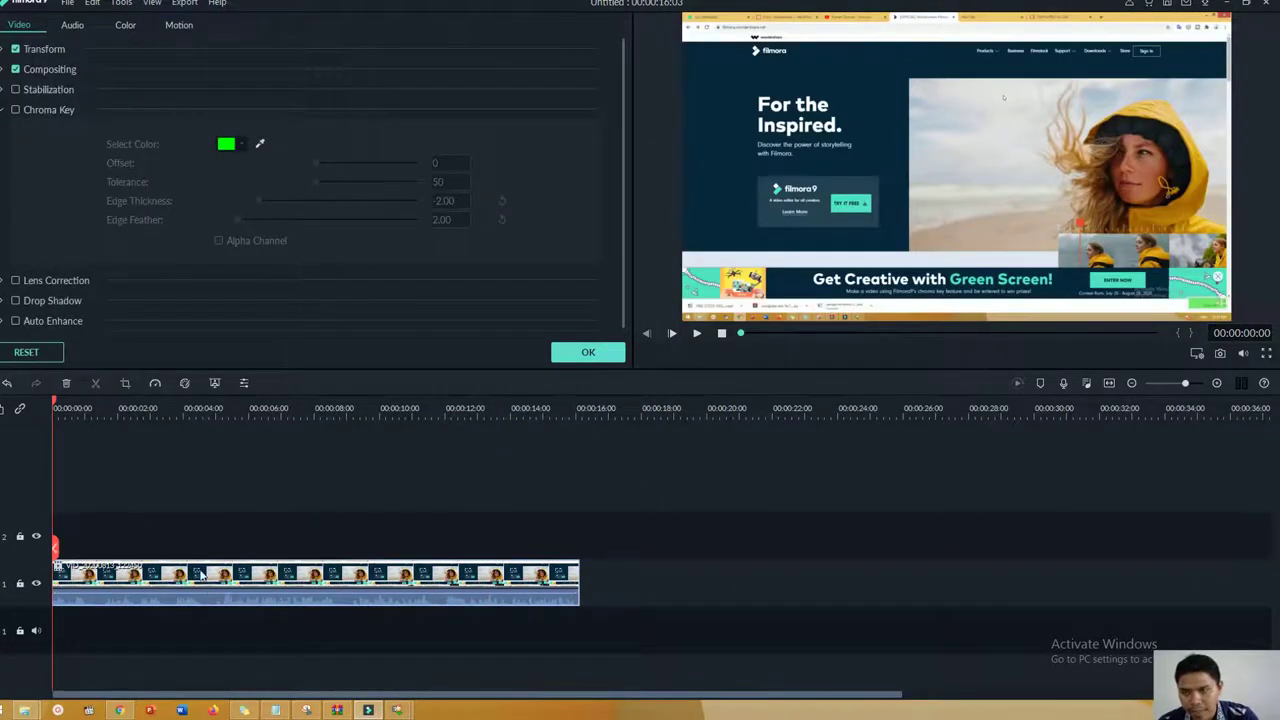
{"action": "left_click", "coordinate": [4, 50]}
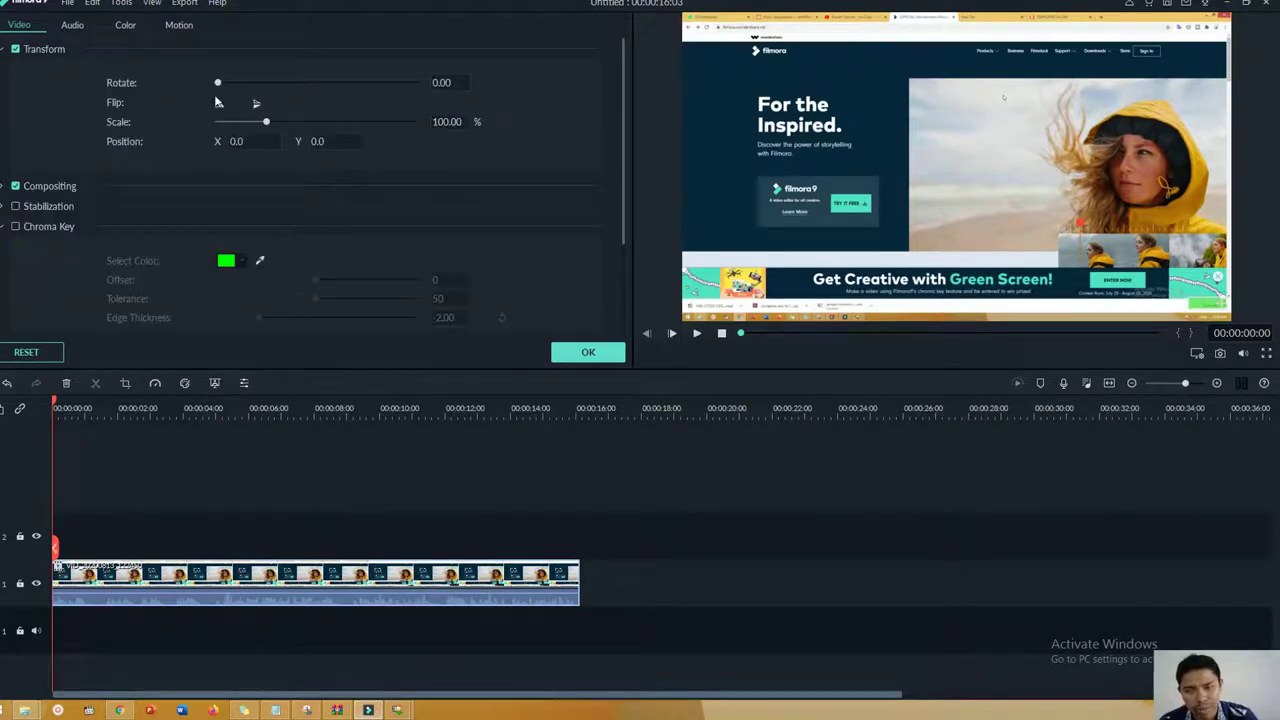
{"action": "left_click_drag", "start_coordinate": [221, 82], "coordinate": [234, 84]}
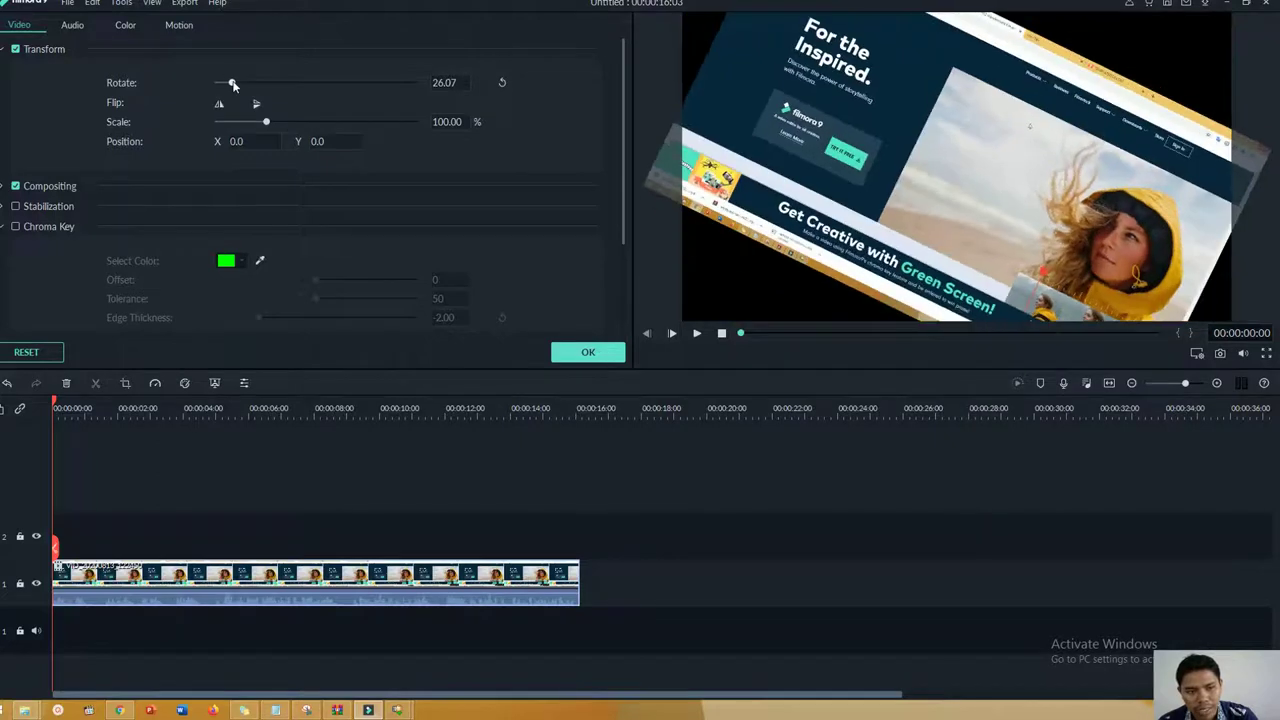
{"action": "key", "text": "ctrl+z"}
Try flipping the VID_20200813 clip horizontally and vertically, reversing each flip.
{"action": "left_click", "coordinate": [219, 104]}
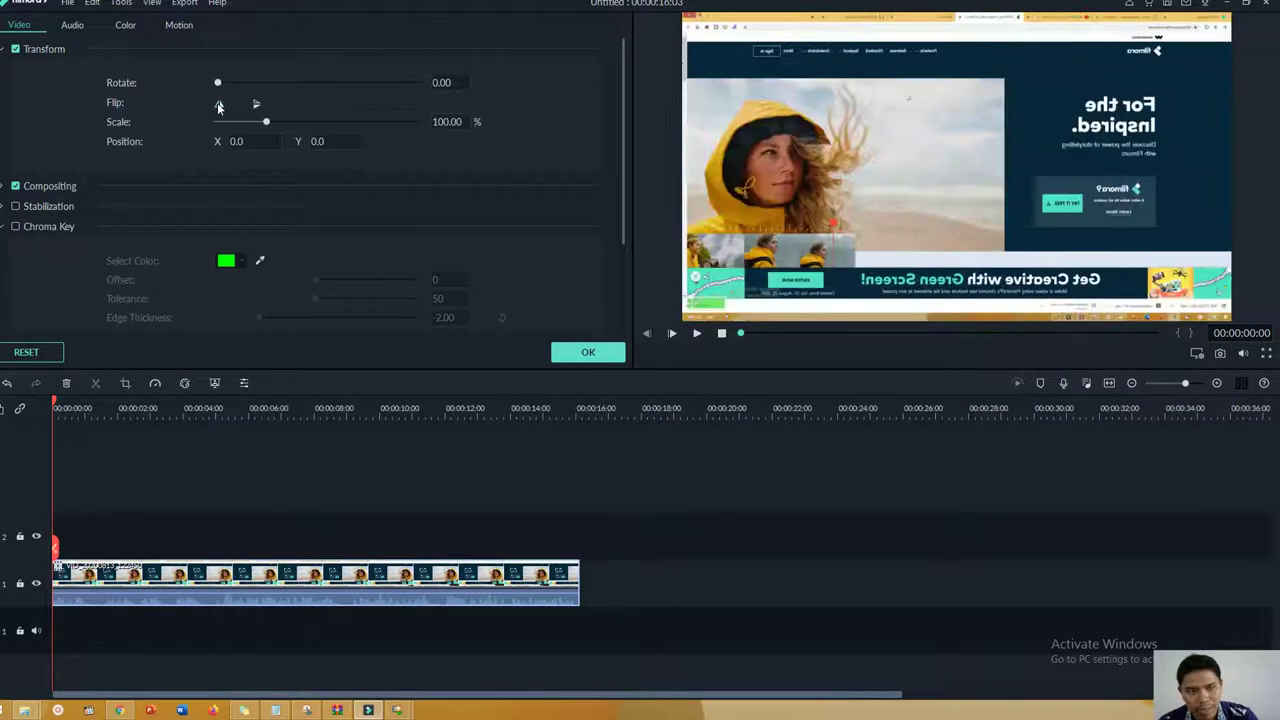
{"action": "left_click", "coordinate": [220, 104]}
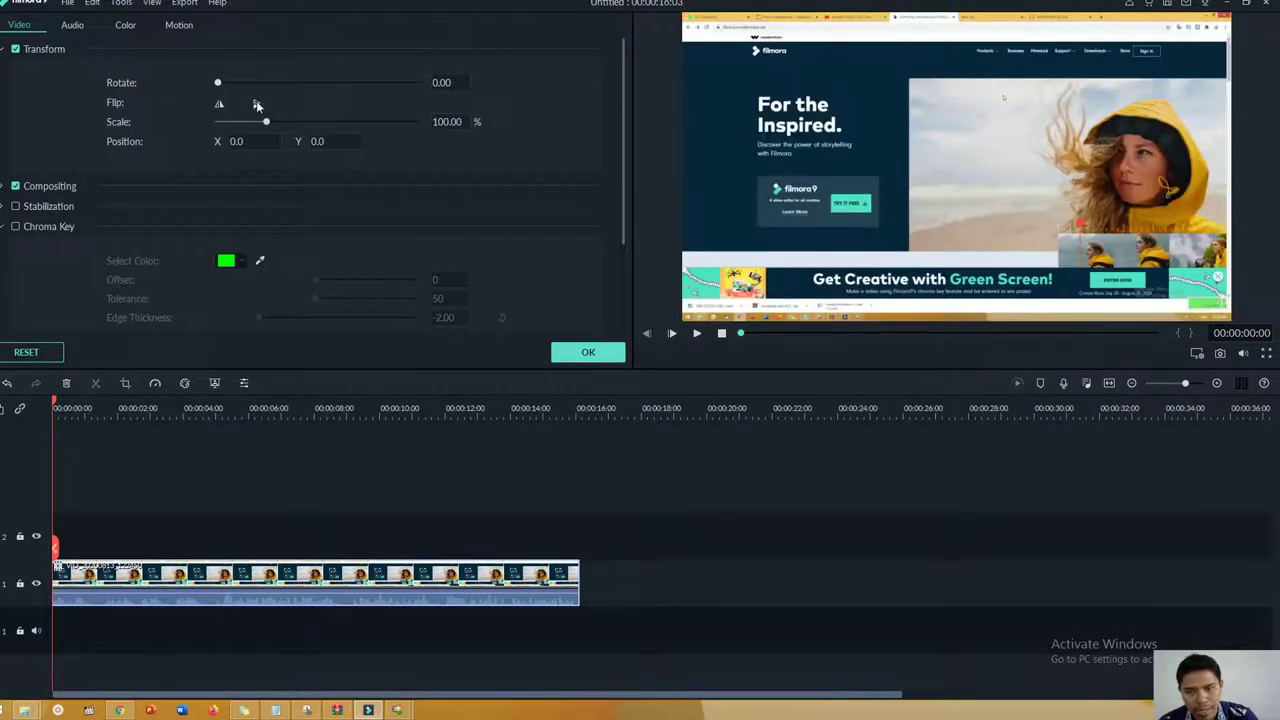
{"action": "left_click", "coordinate": [257, 104]}
{"action": "left_click", "coordinate": [257, 104]}
Try changing the VID_20200813 clip's scale and its X and Y position, and restore the original Transform values.
{"action": "left_click_drag", "start_coordinate": [266, 120], "coordinate": [269, 117]}
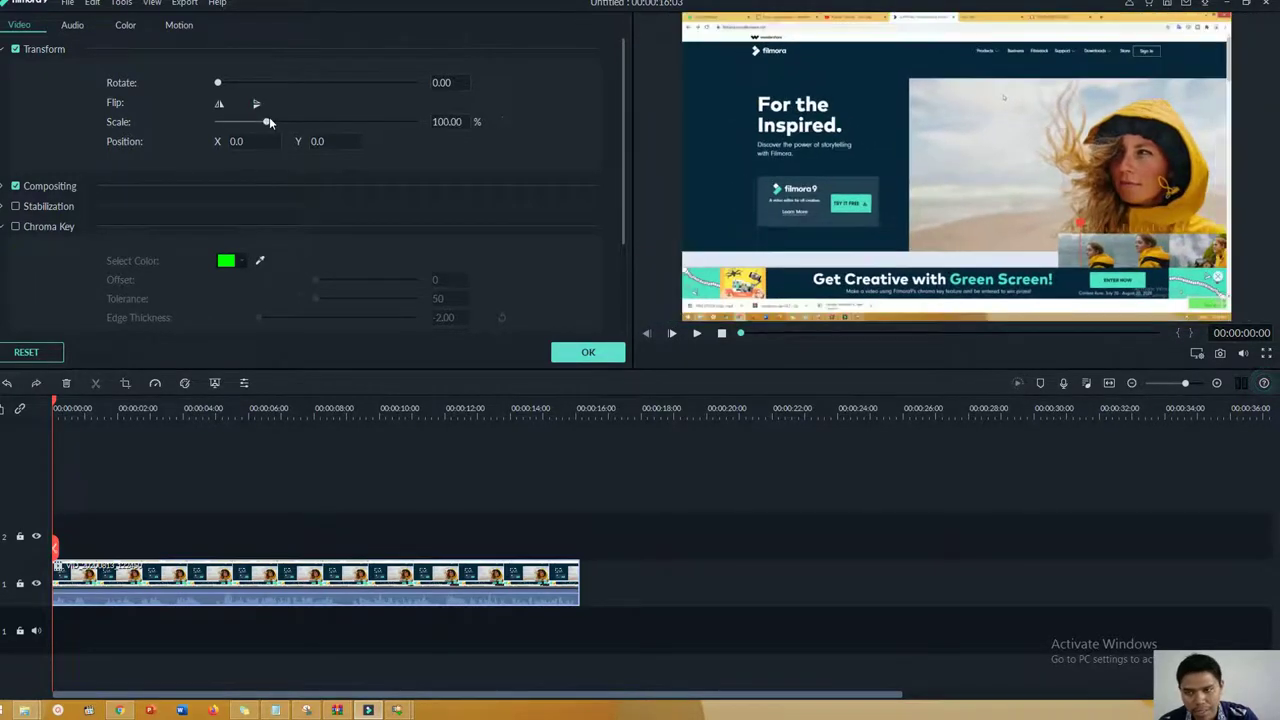
{"action": "left_click", "coordinate": [240, 141]}
{"action": "type", "text": "153"}
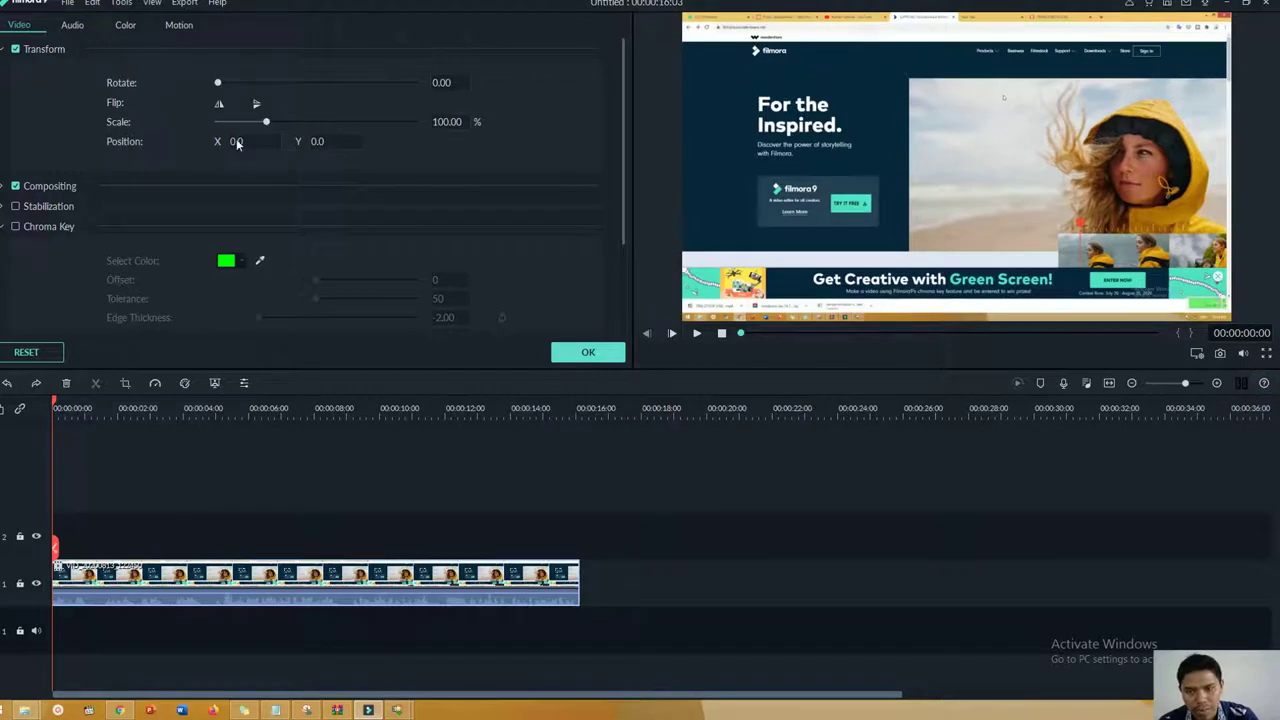
{"action": "key", "text": "Return"}
{"action": "left_click_drag", "start_coordinate": [240, 141], "coordinate": [137, 141]}
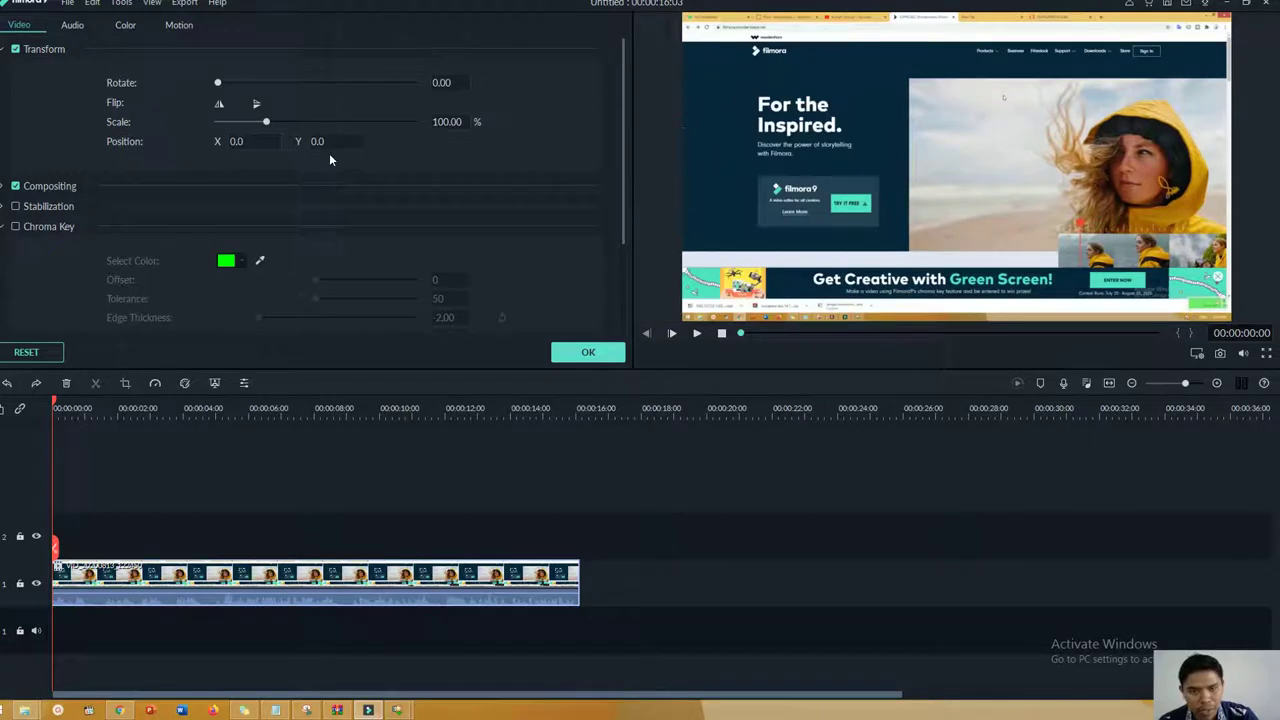
{"action": "left_click", "coordinate": [318, 146]}
{"action": "type", "text": "36"}
{"action": "key", "text": "Return"}
{"action": "left_click", "coordinate": [390, 141]}
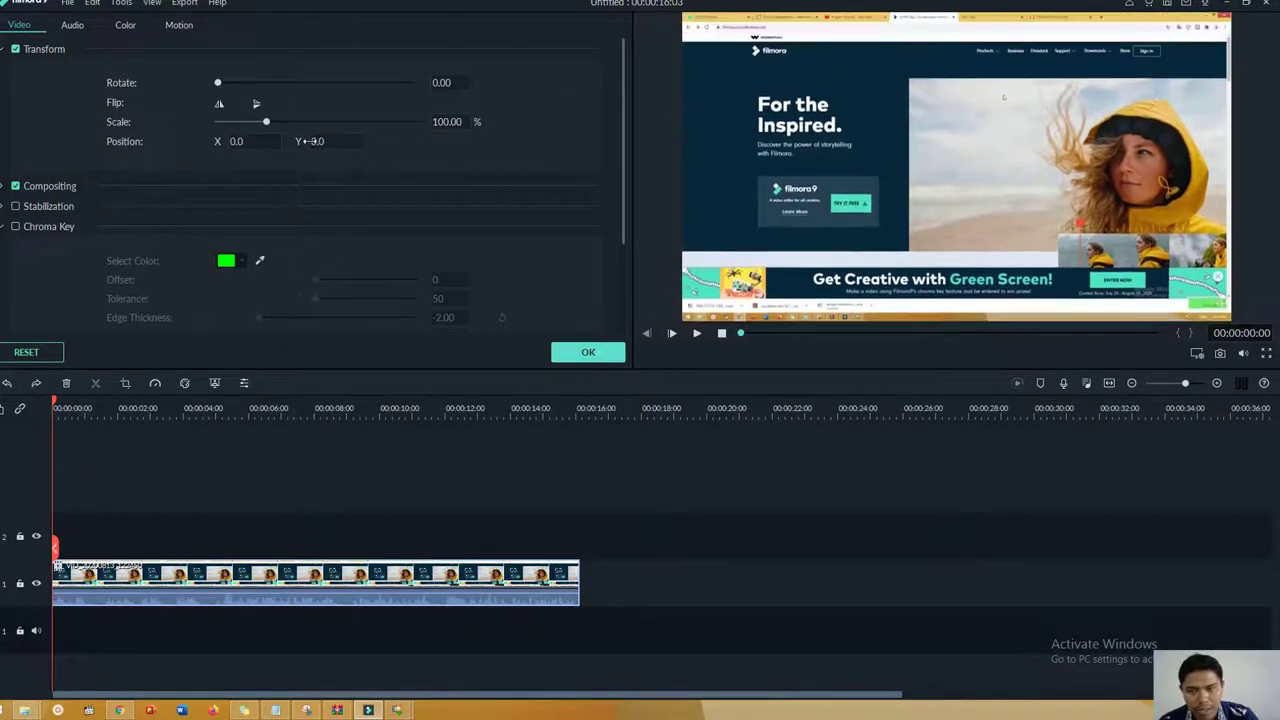
{"action": "left_click", "coordinate": [4, 51]}
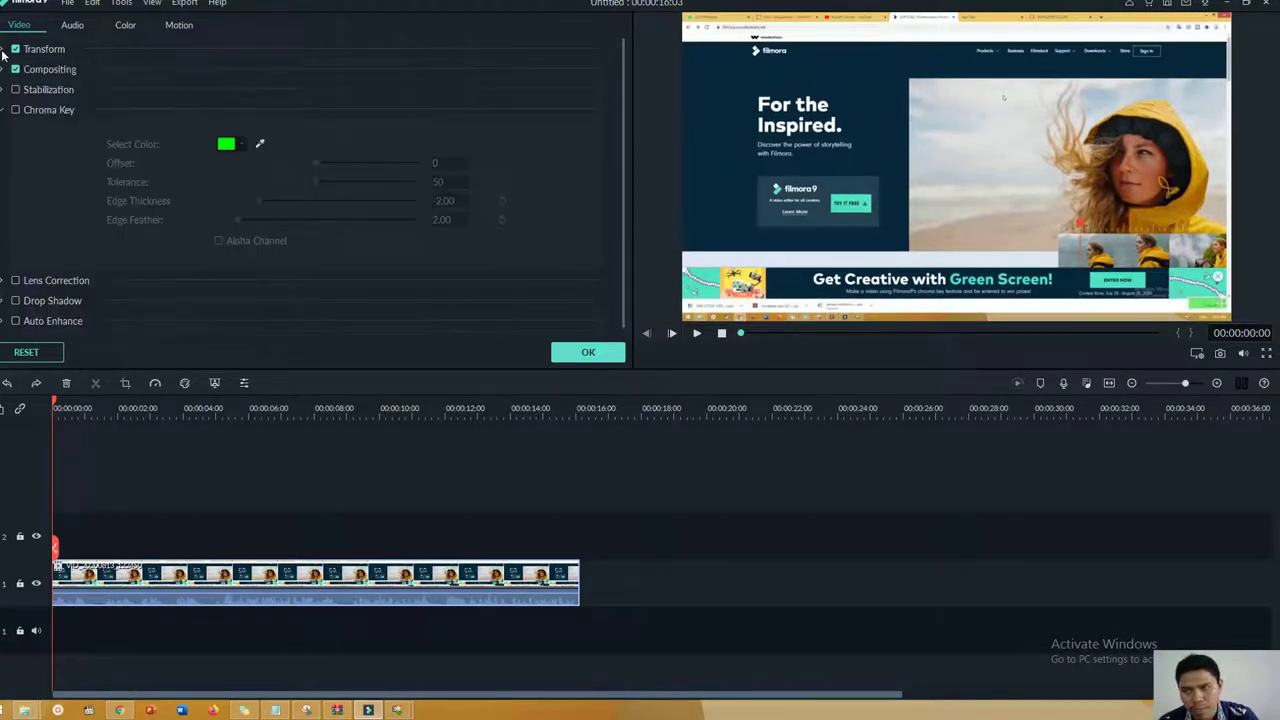
Review the Blending Mode options in the VID_20200813 clip's Compositing settings and close the clip settings.
{"action": "left_click", "coordinate": [2, 70]}
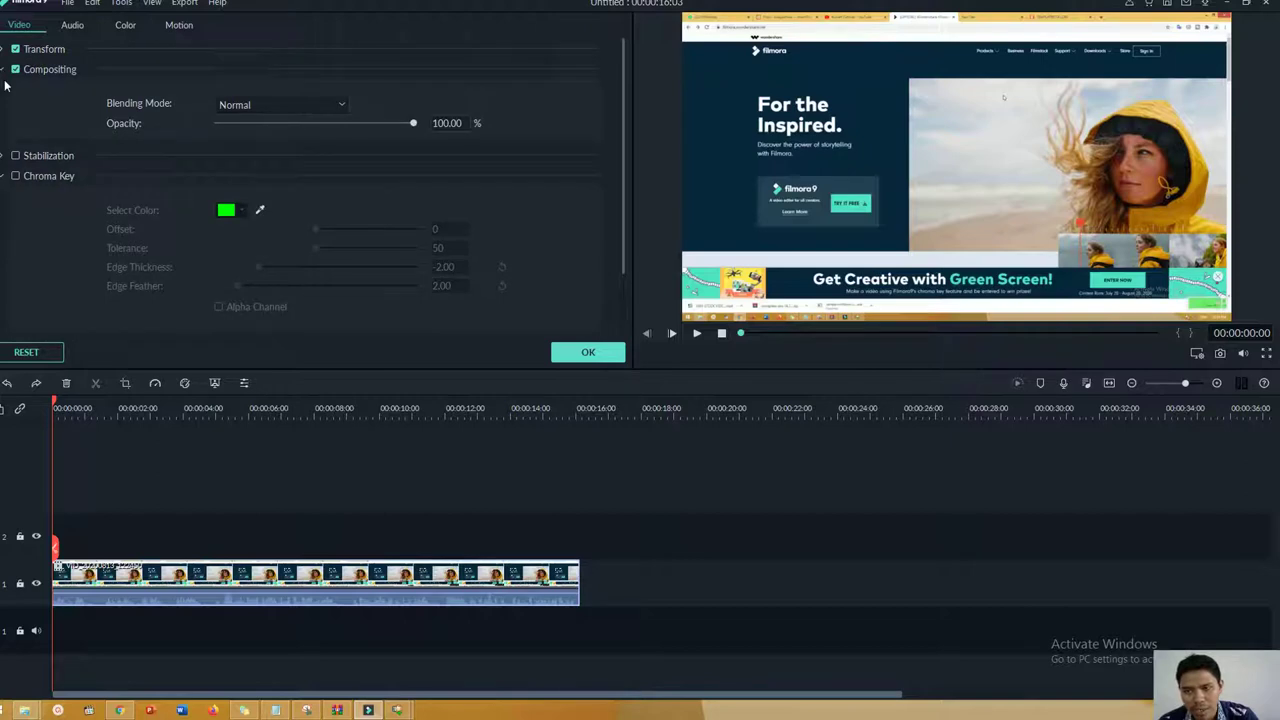
{"action": "left_click", "coordinate": [251, 104]}
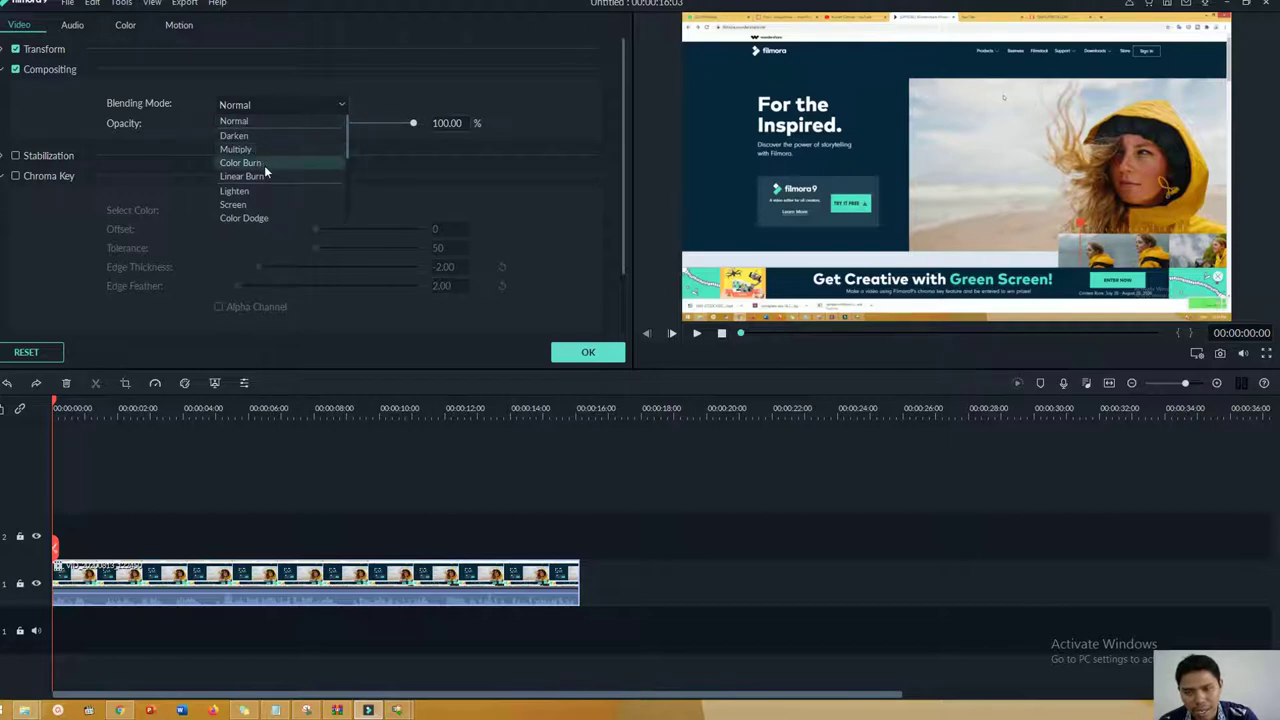
{"action": "left_click", "coordinate": [340, 465]}
{"action": "left_click", "coordinate": [584, 353]}
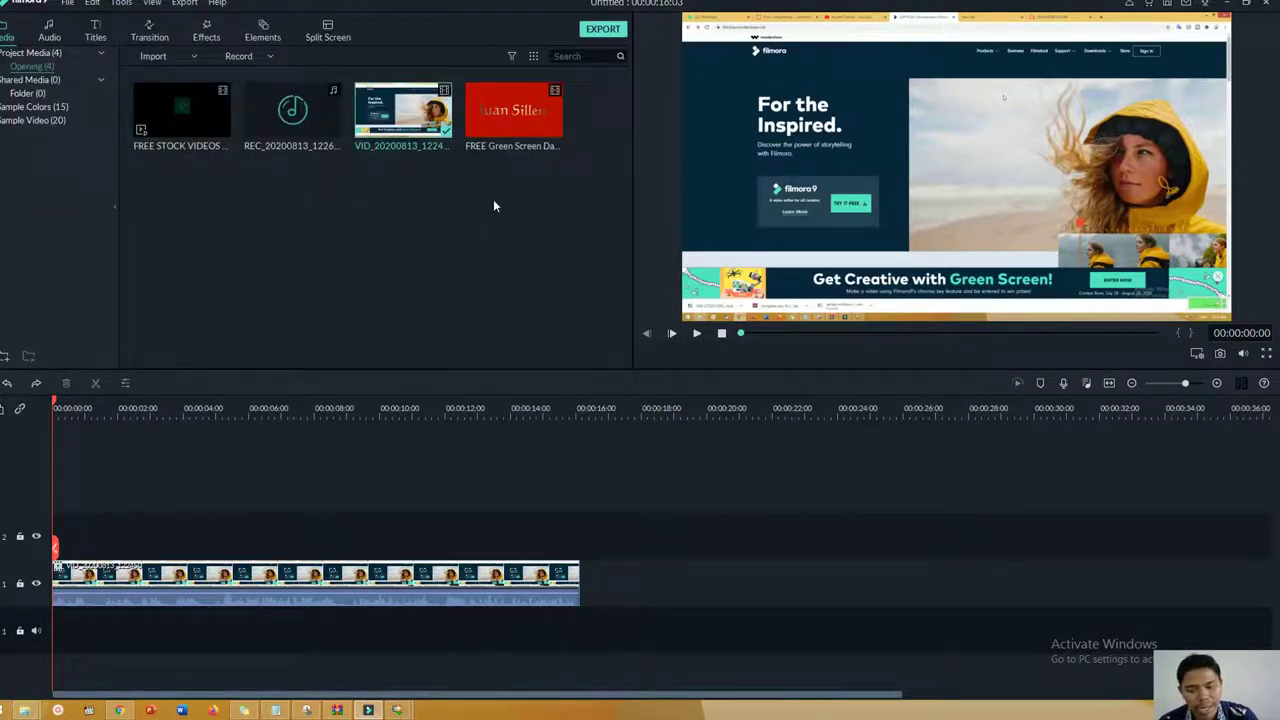
Place the Dancing Monkeys clip at the start of track 2, try shifting the VID_20200813 clip beneath it, and undo the shift.
{"action": "left_click_drag", "start_coordinate": [508, 115], "coordinate": [66, 540]}
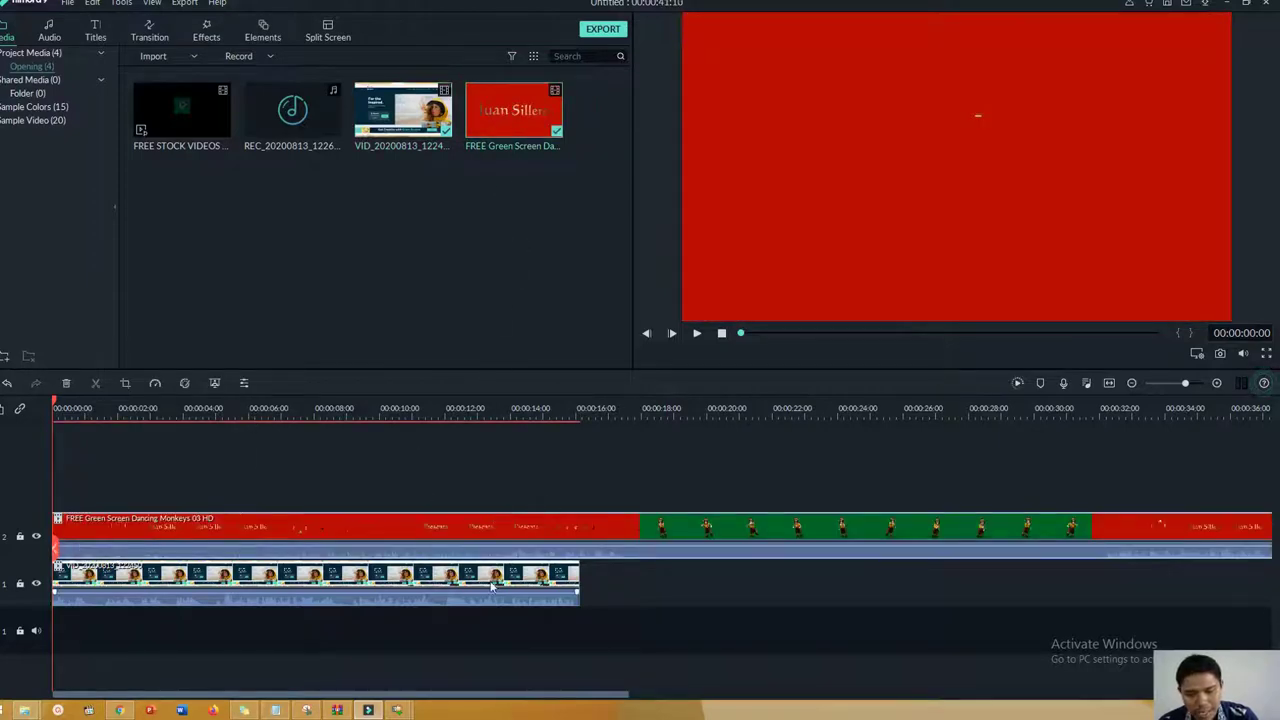
{"action": "left_click_drag", "start_coordinate": [455, 586], "coordinate": [648, 572]}
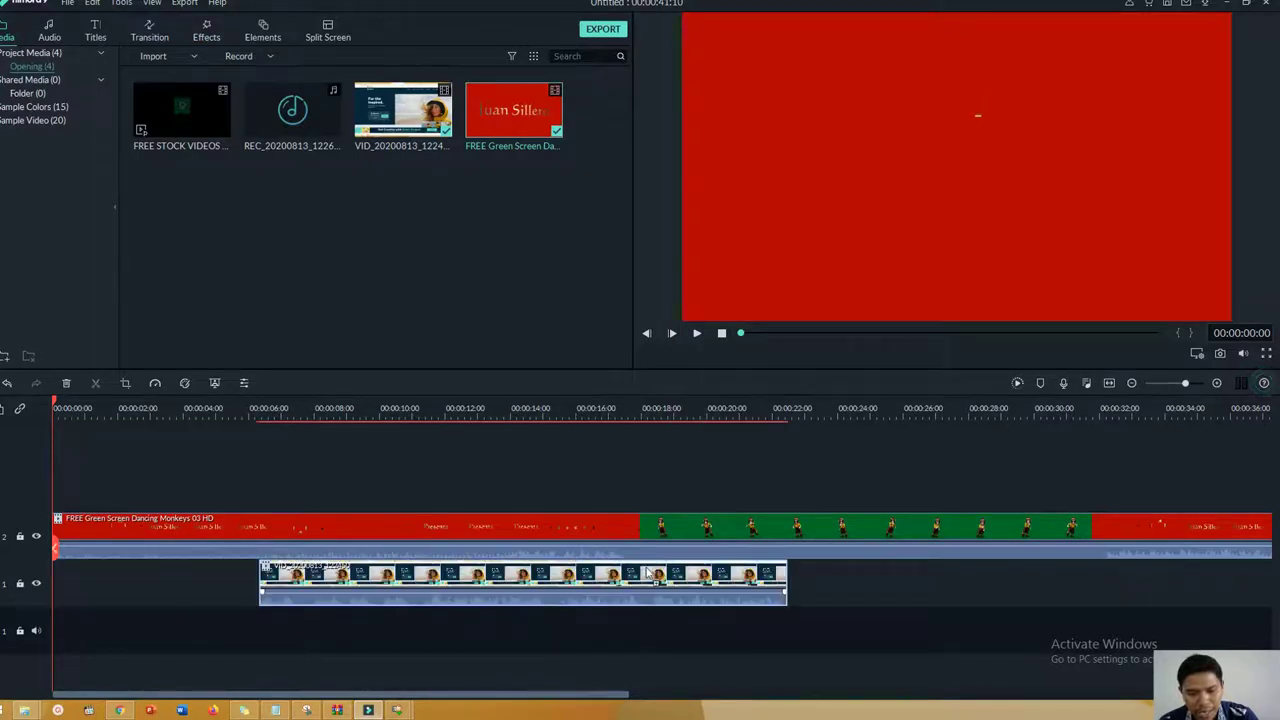
{"action": "key", "text": "ctrl+z"}
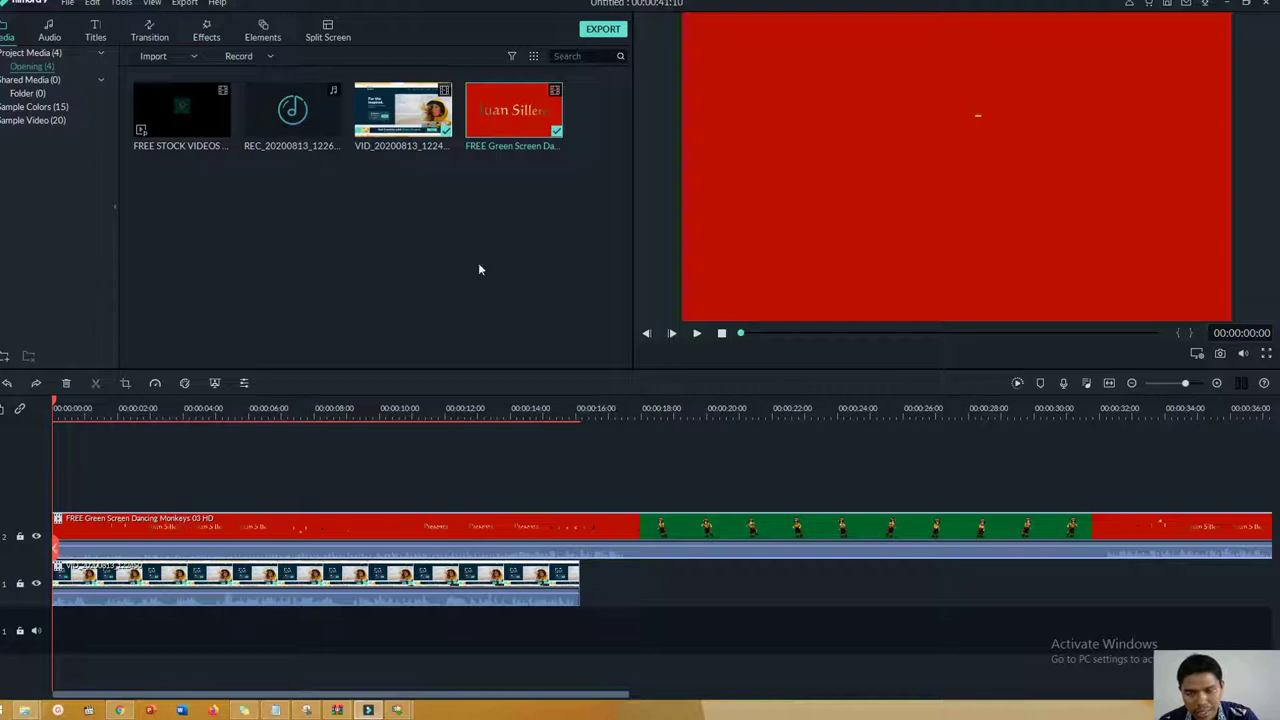
Set the Dancing Monkeys clip's Blending Mode to Multiply.
{"action": "left_click", "coordinate": [215, 385]}
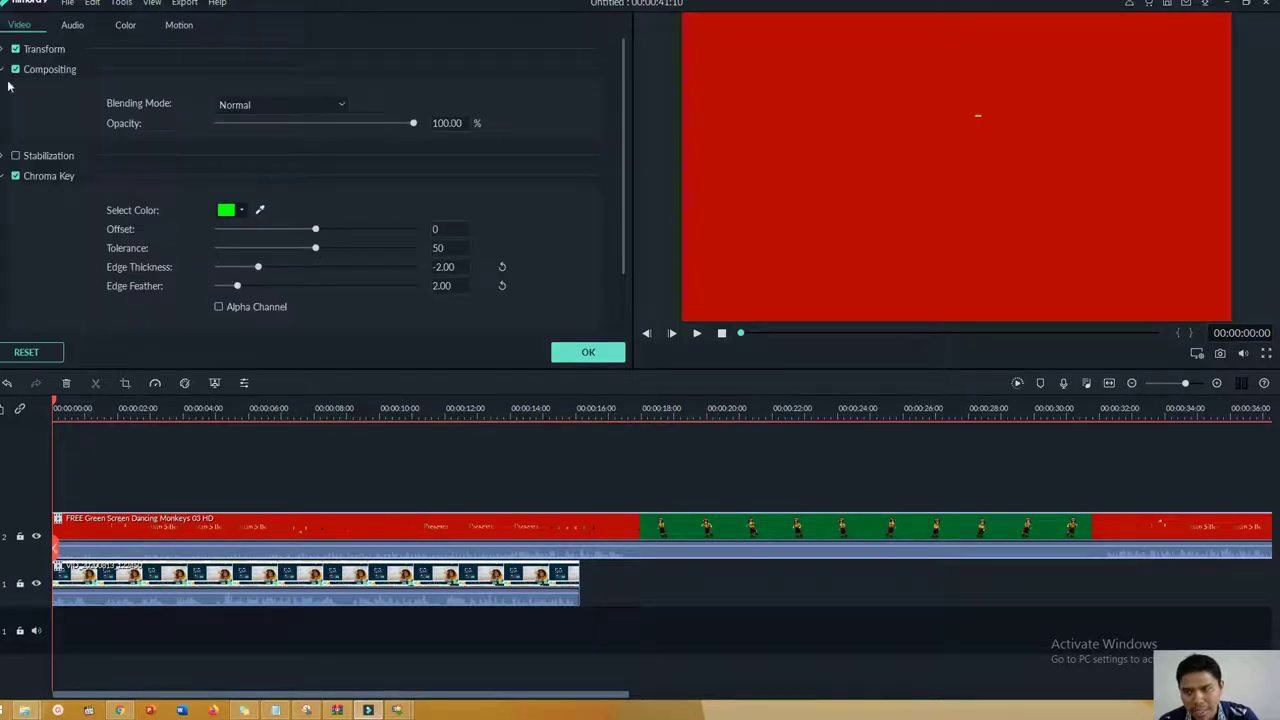
{"action": "left_click", "coordinate": [314, 108]}
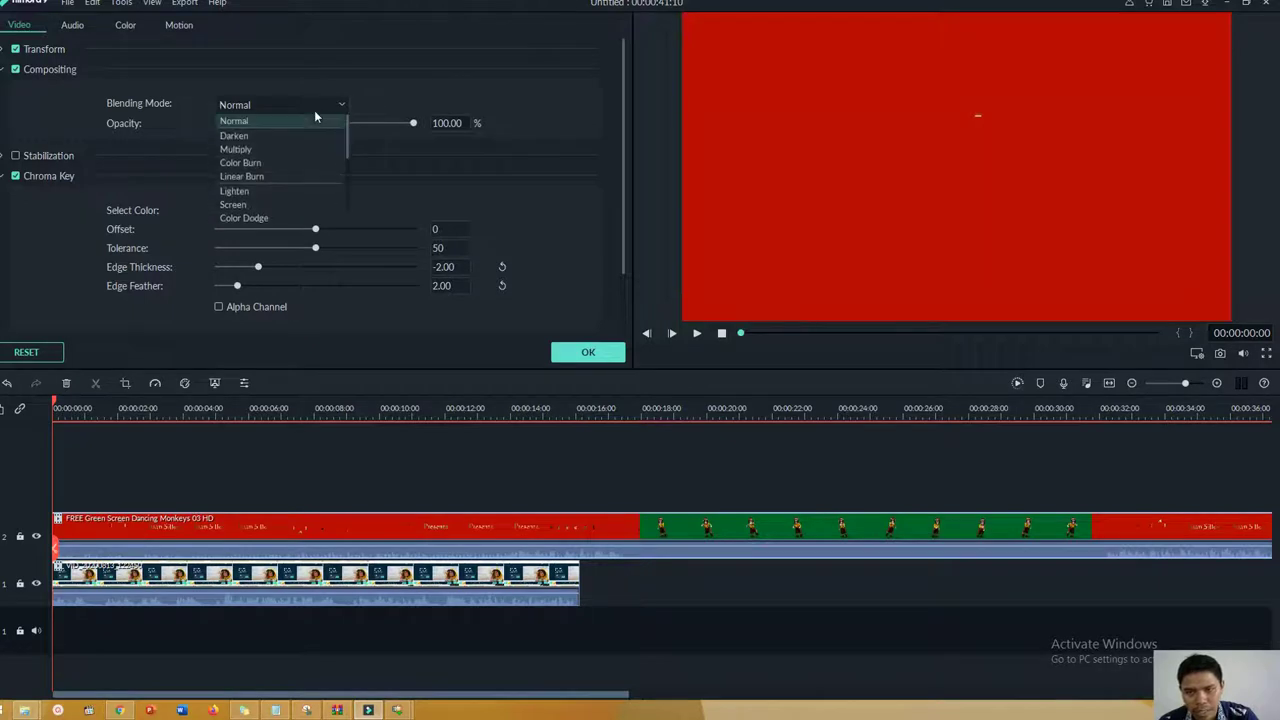
{"action": "left_click", "coordinate": [312, 150]}
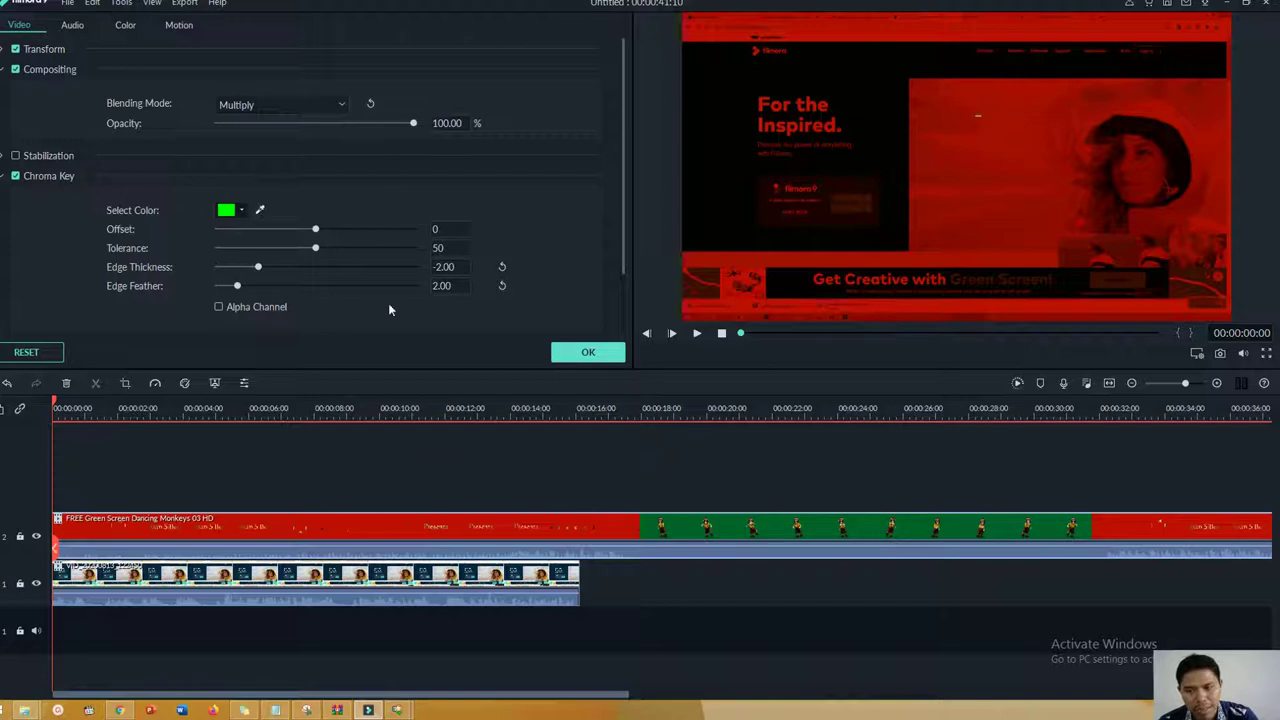
Try the Dancing Monkeys clip at 0% opacity, set it to 51.72%, and preview the dancing monkey section.
{"action": "left_click_drag", "start_coordinate": [407, 124], "coordinate": [190, 137]}
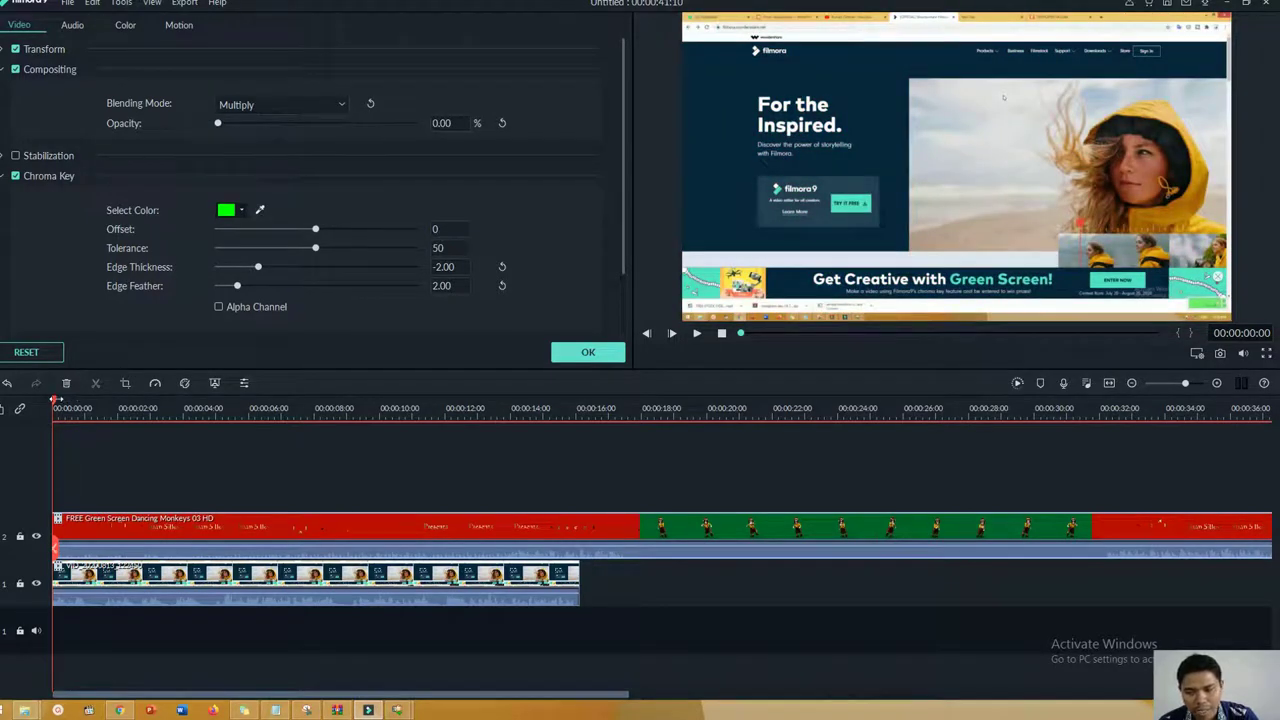
{"action": "left_click_drag", "start_coordinate": [54, 405], "coordinate": [256, 421]}
{"action": "left_click_drag", "start_coordinate": [222, 123], "coordinate": [319, 123]}
{"action": "left_click_drag", "start_coordinate": [257, 405], "coordinate": [722, 407]}
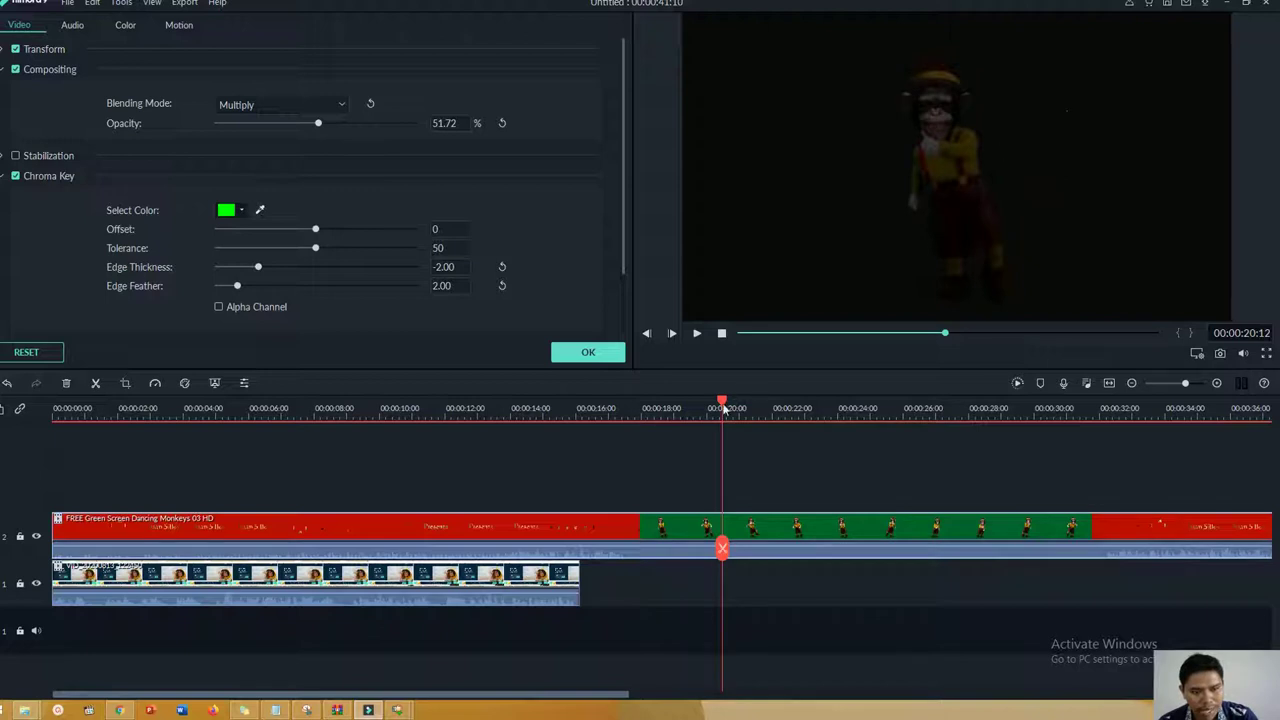
{"action": "left_click_drag", "start_coordinate": [751, 407], "coordinate": [736, 409]}
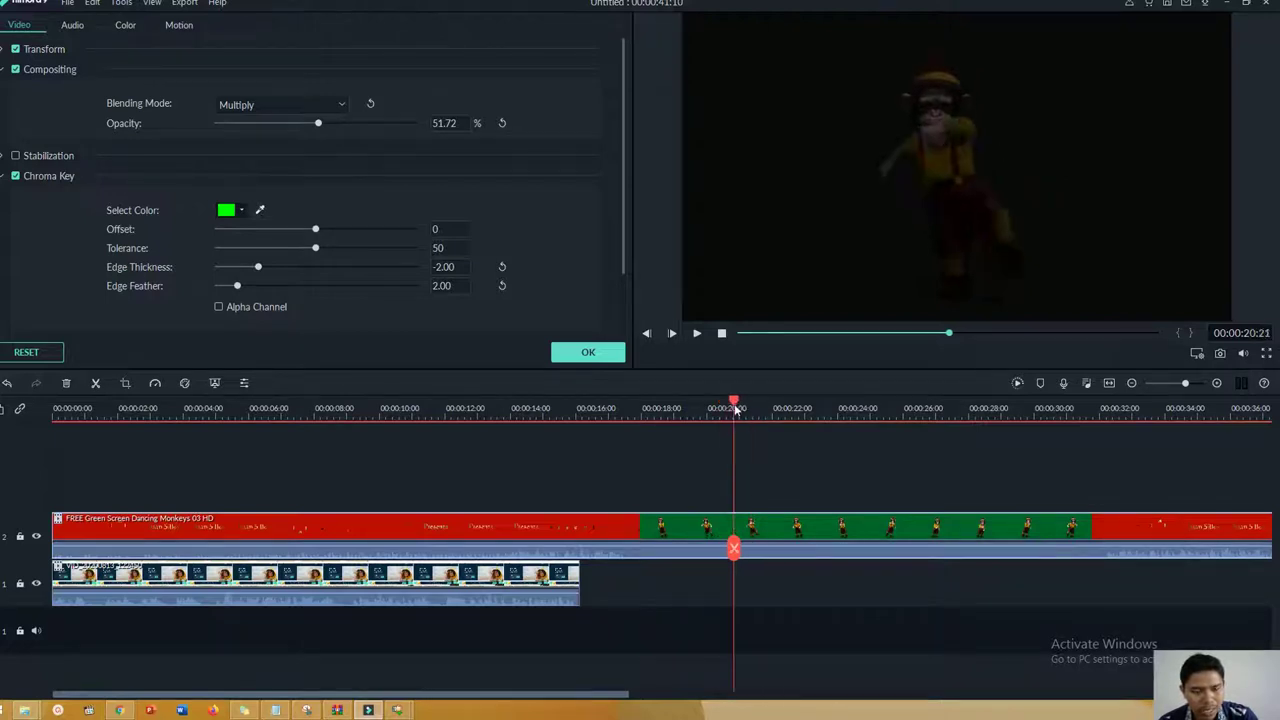
Move the VID_20200813 clip beneath the green dancing monkey section and preview the blended result, keeping its opacity at 100%.
{"action": "left_click", "coordinate": [535, 578]}
{"action": "left_click_drag", "start_coordinate": [471, 580], "coordinate": [960, 570]}
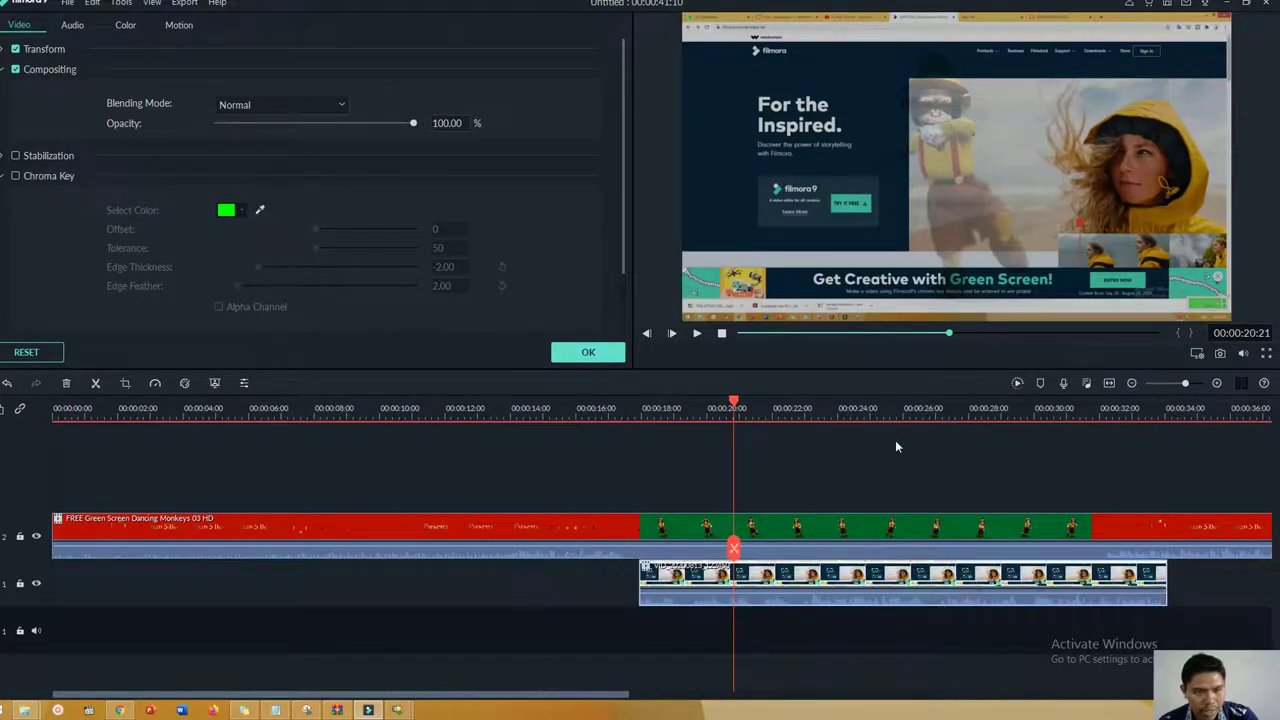
{"action": "left_click_drag", "start_coordinate": [734, 404], "coordinate": [689, 407]}
{"action": "left_click_drag", "start_coordinate": [413, 123], "coordinate": [443, 130]}
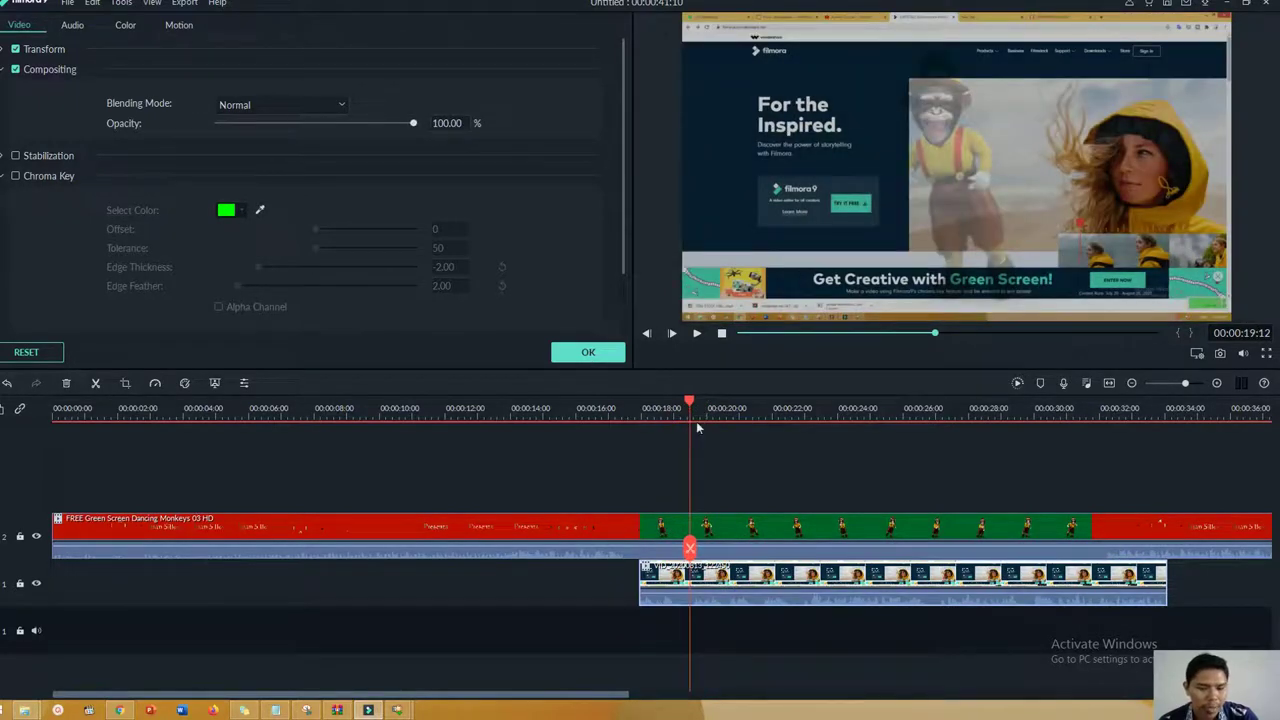
{"action": "left_click_drag", "start_coordinate": [690, 404], "coordinate": [749, 405]}
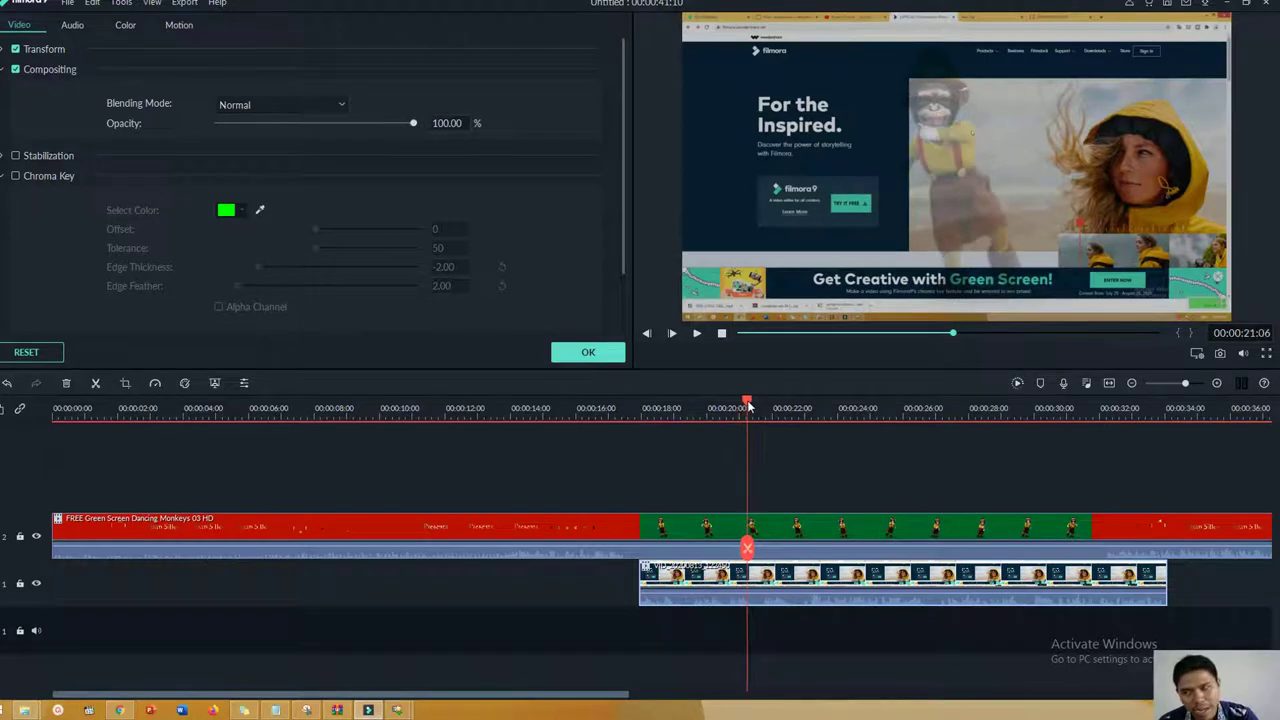
Review the Blending Mode options of the VID_20200813 clip and collapse its Compositing settings.
{"action": "left_click", "coordinate": [812, 538]}
{"action": "left_click", "coordinate": [822, 576]}
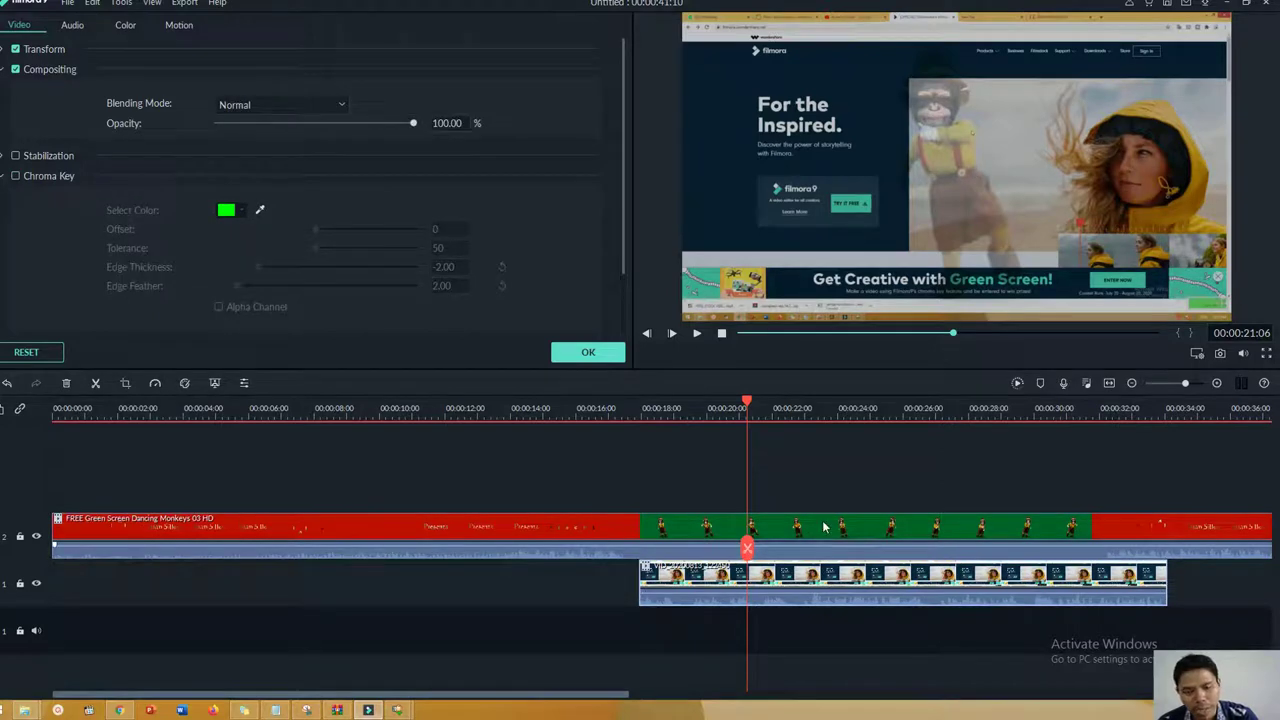
{"action": "left_click", "coordinate": [286, 101]}
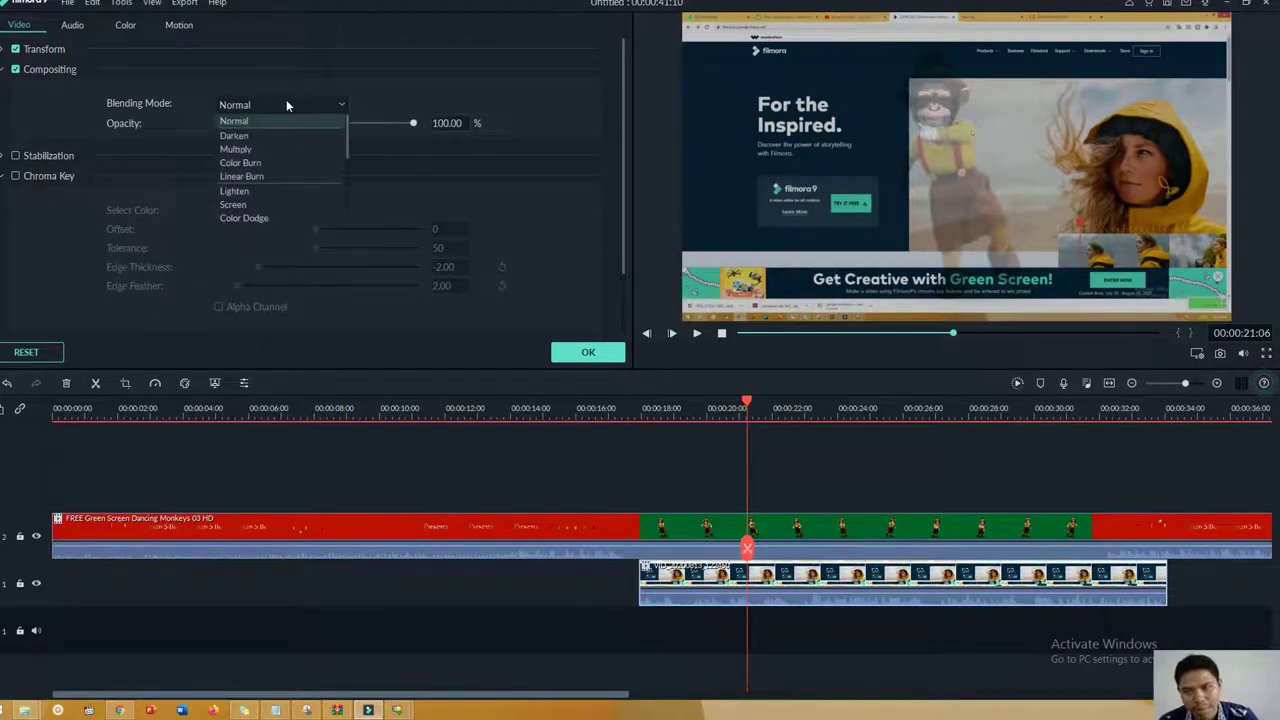
{"action": "left_click", "coordinate": [372, 94]}
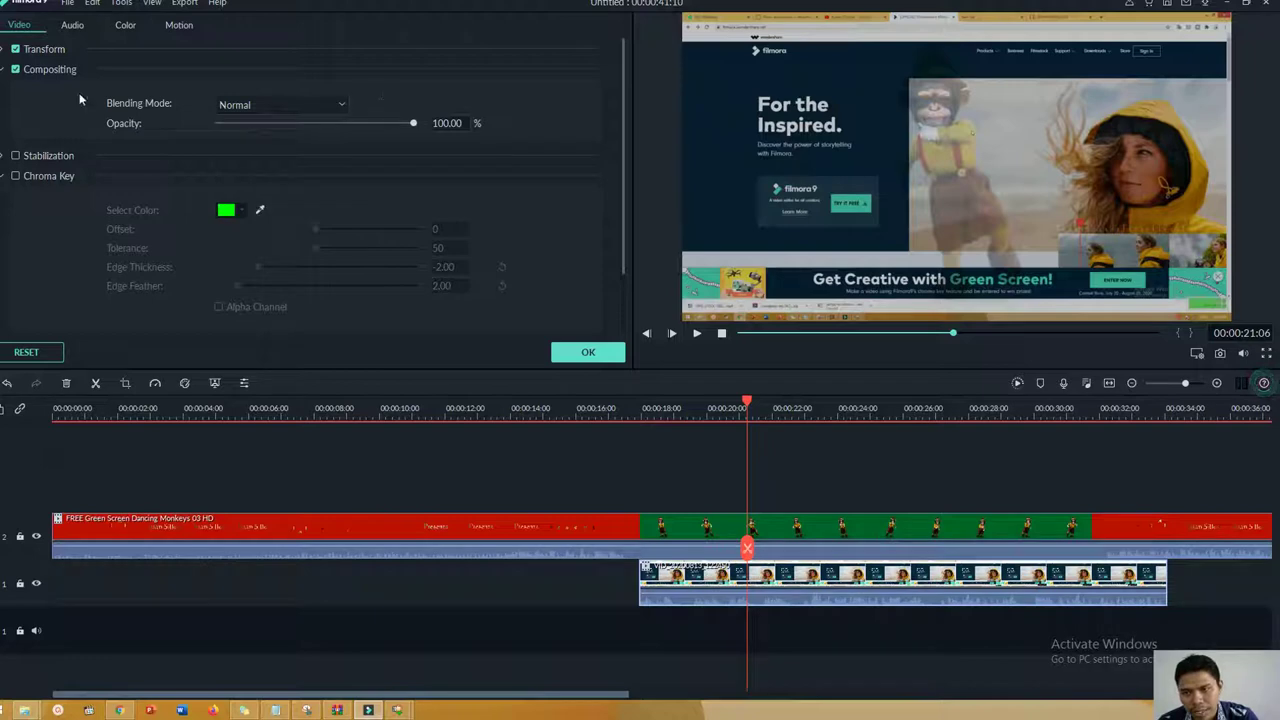
{"action": "left_click", "coordinate": [6, 70]}
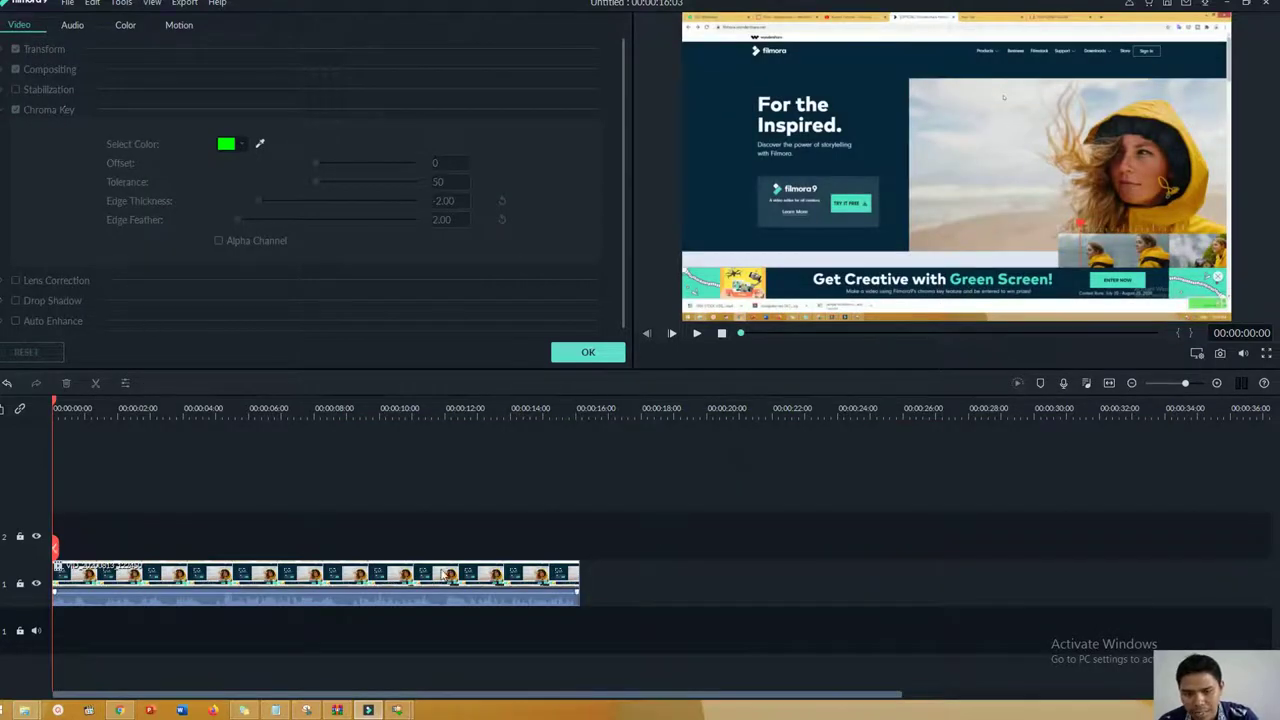
Enable Stabilization for the VID_20200813 clip and let the analysis run.
{"action": "left_click", "coordinate": [442, 576]}
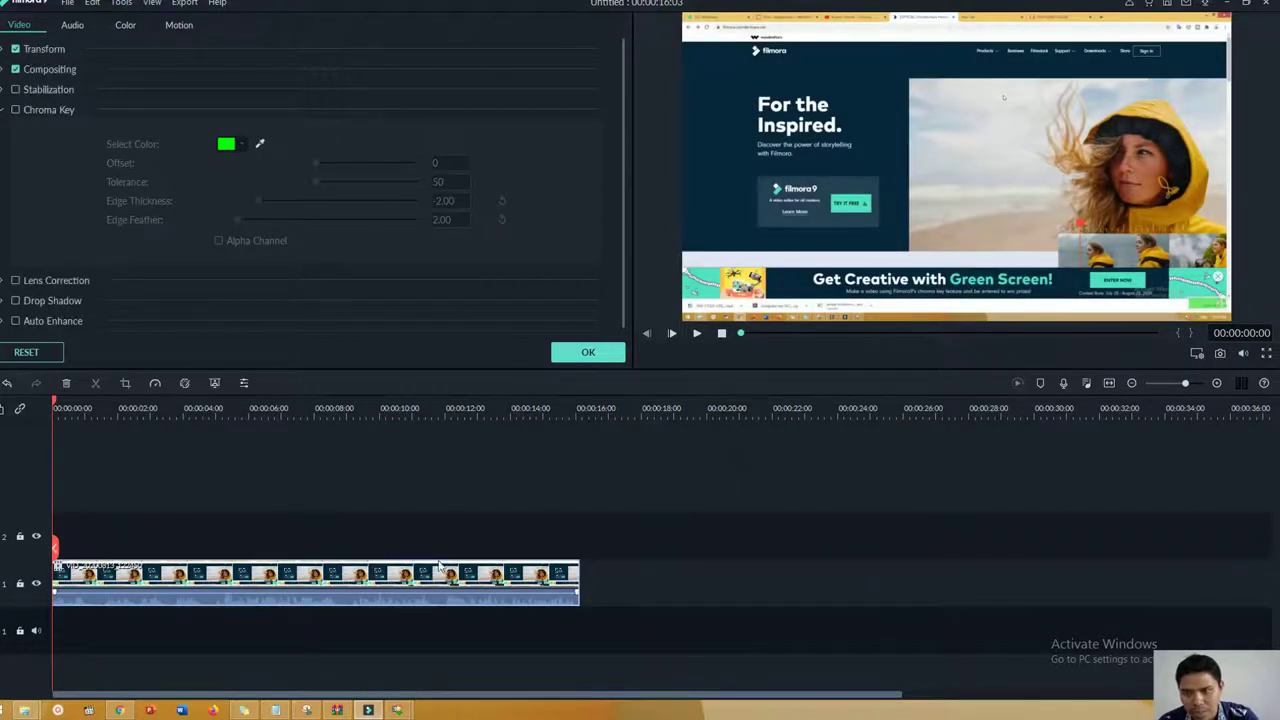
{"action": "left_click", "coordinate": [6, 90]}
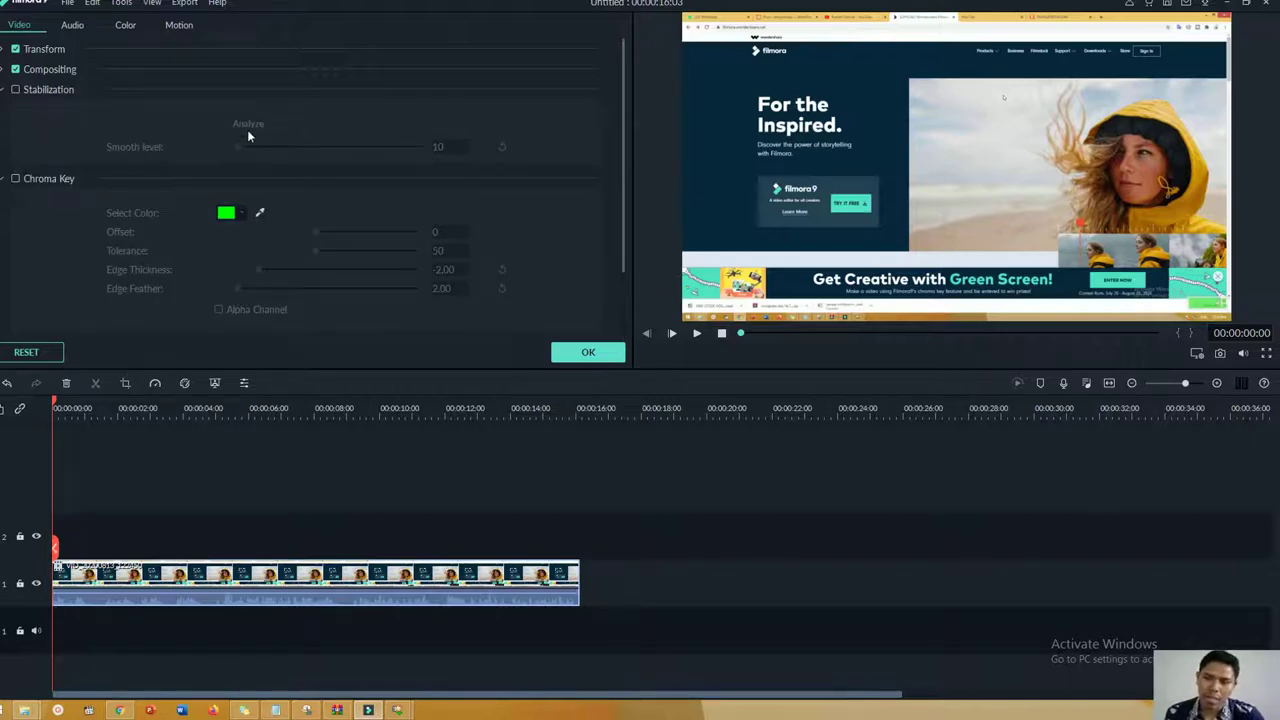
{"action": "left_click", "coordinate": [16, 90]}
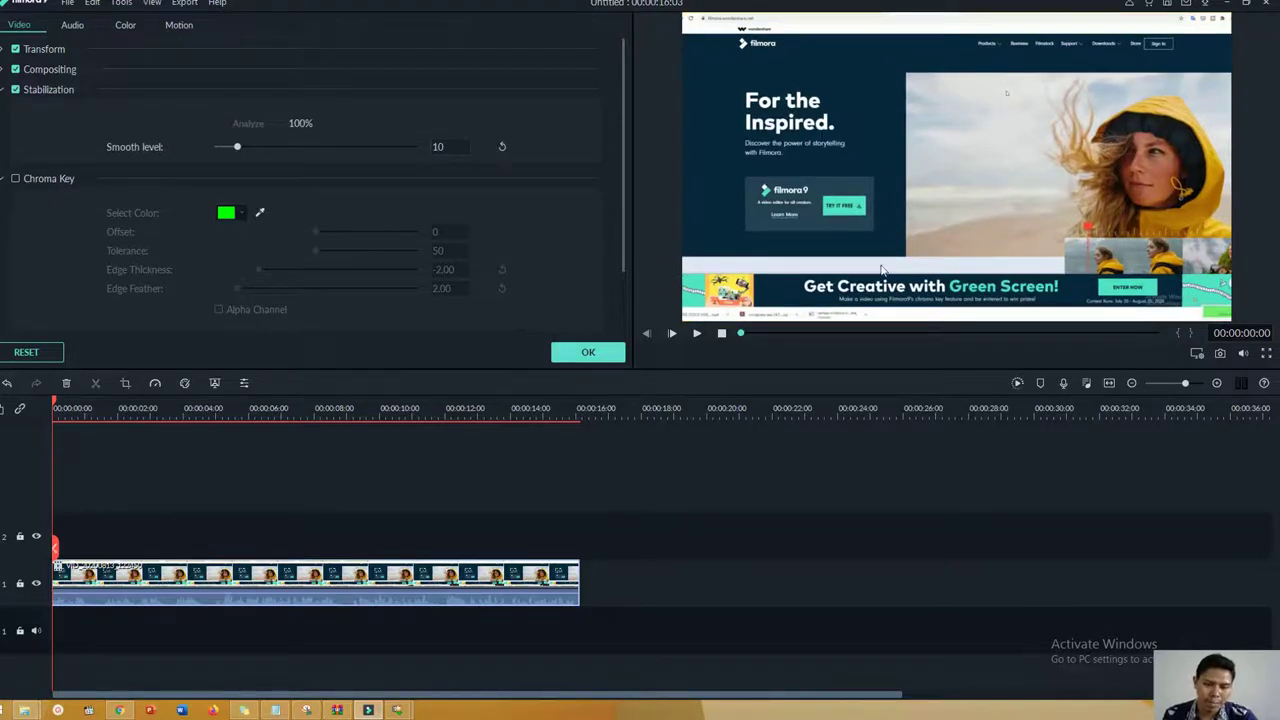
Undo and redo the Stabilization of the VID_20200813 clip to compare the frame without and with it.
{"action": "left_click", "coordinate": [8, 385]}
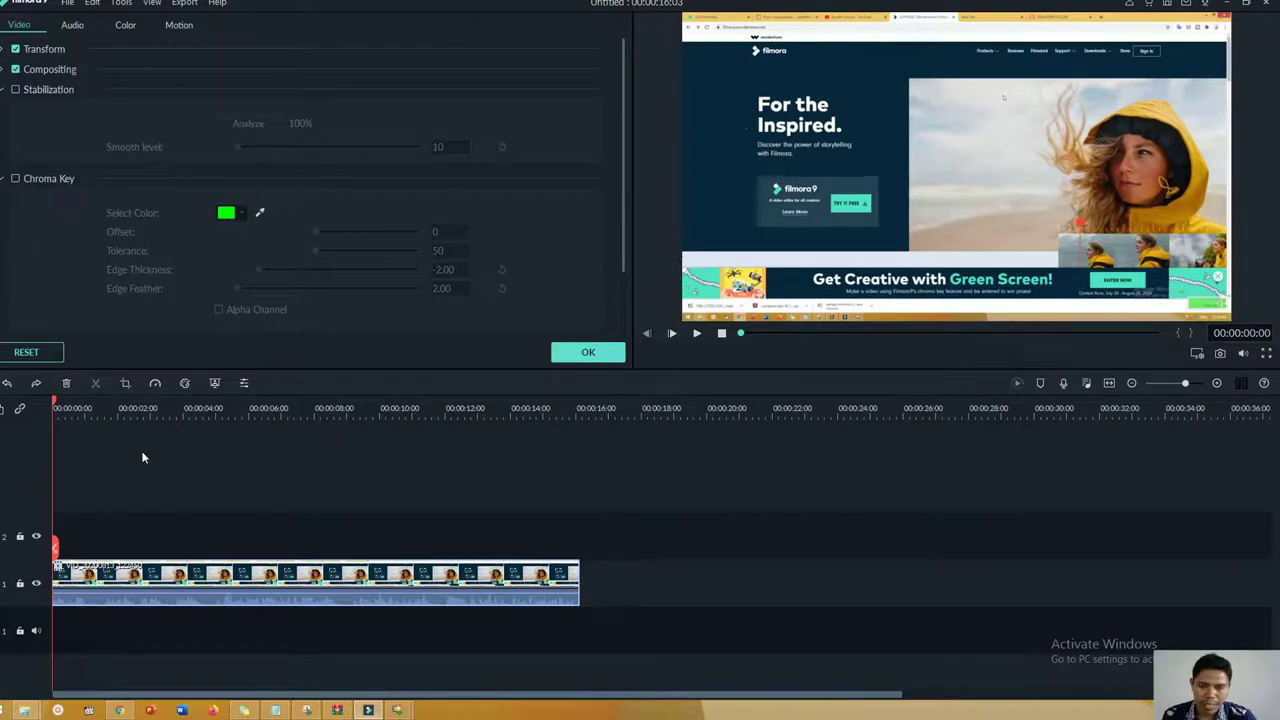
{"action": "left_click", "coordinate": [36, 384]}
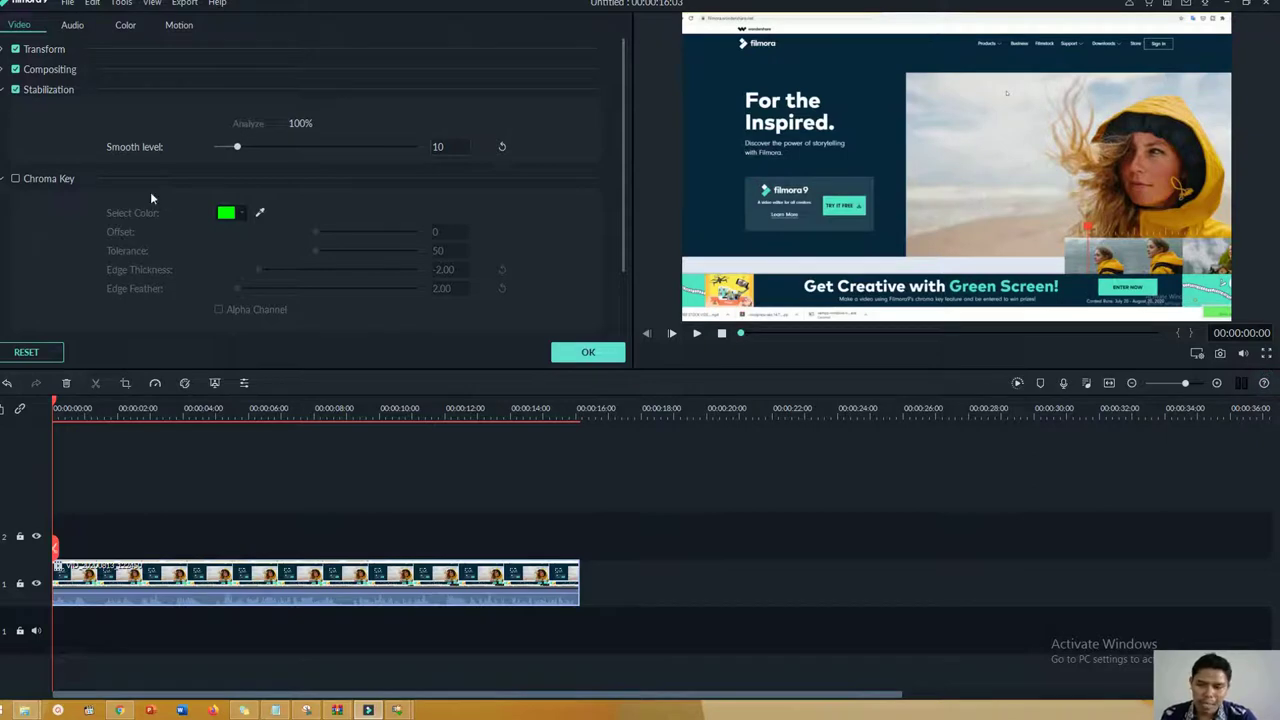
Collapse the Stabilization and Chroma Key settings and enable Lens Correction for the VID_20200813 clip.
{"action": "left_click", "coordinate": [3, 91]}
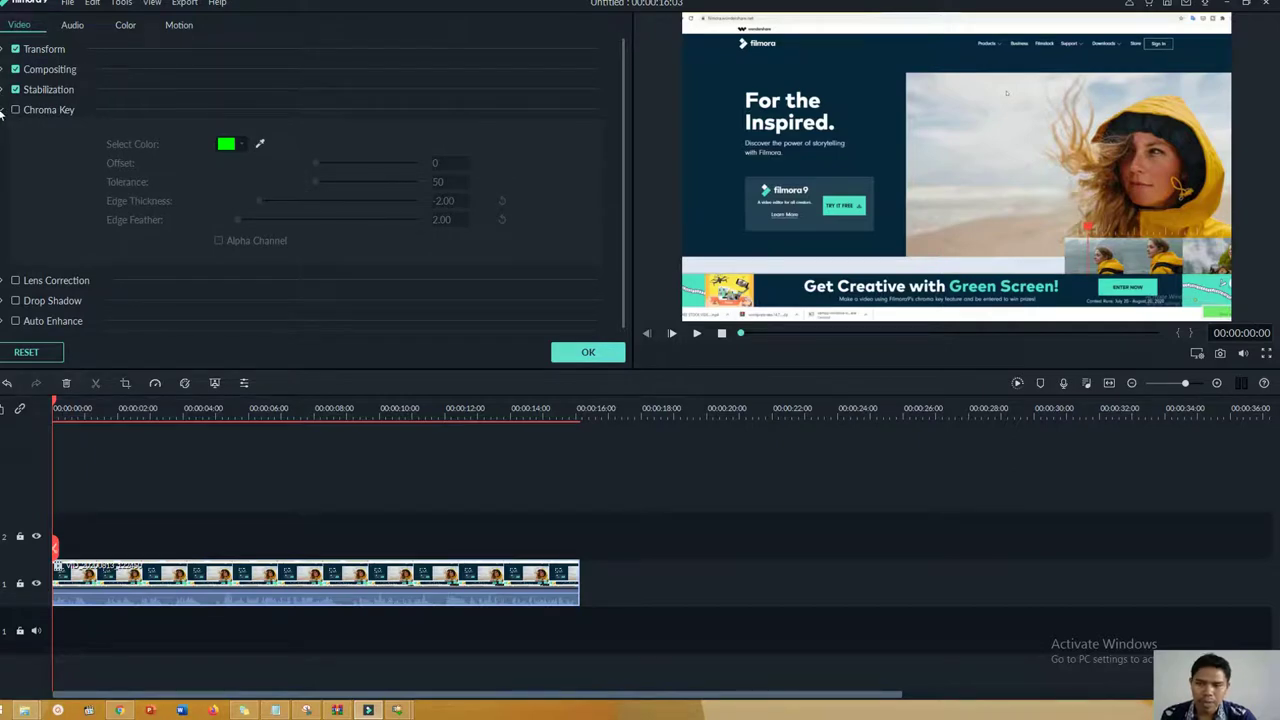
{"action": "left_click", "coordinate": [5, 112]}
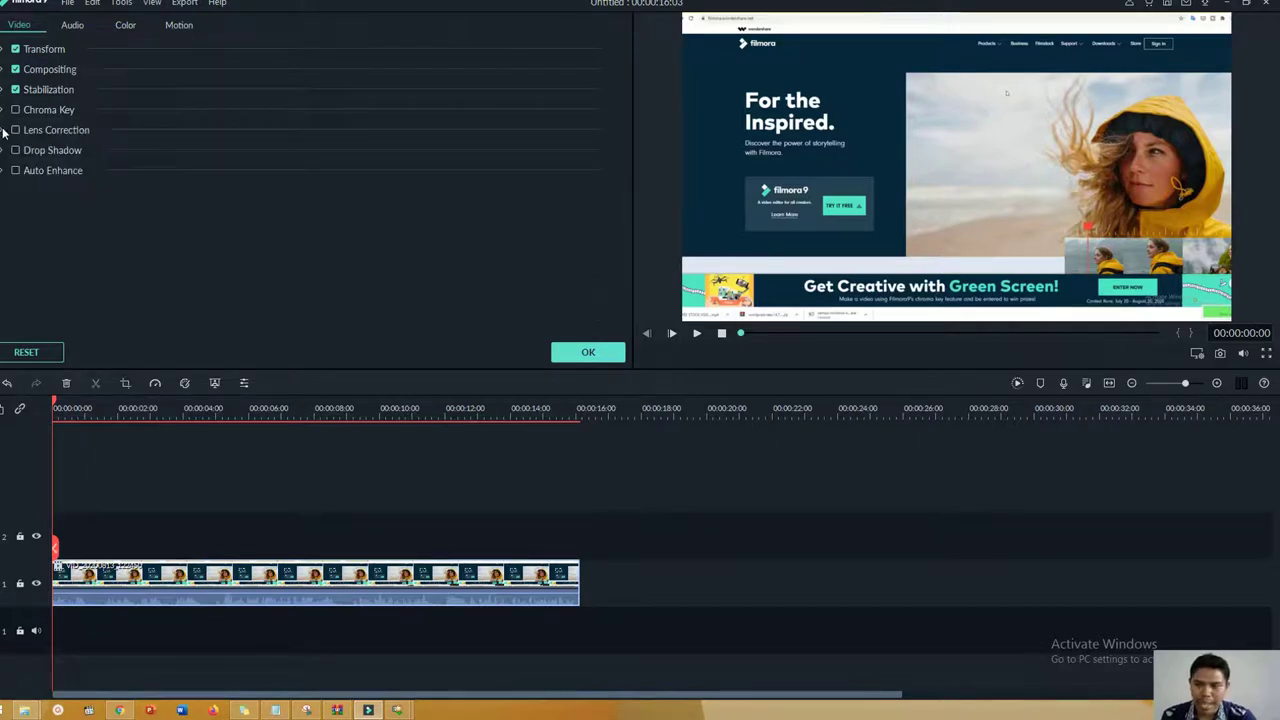
{"action": "left_click", "coordinate": [15, 131]}
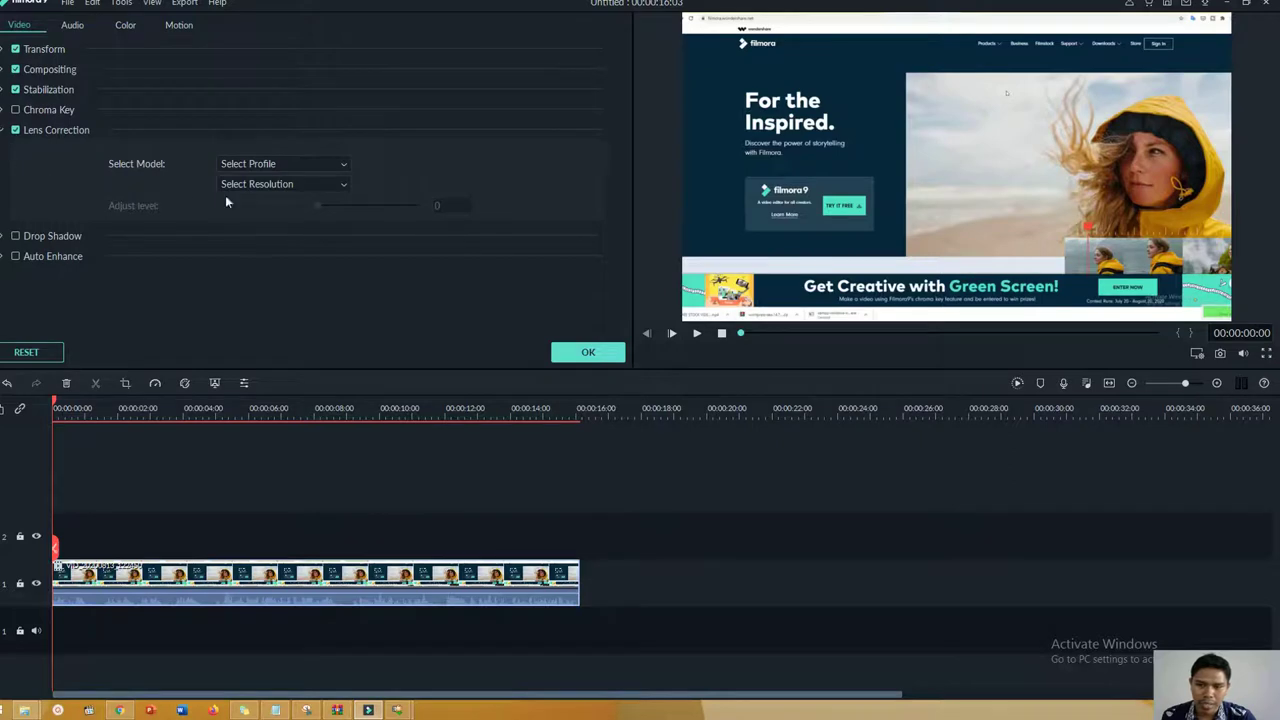
Try the GoPro Hero 7, GoPro Hero 5, GoPro Hero 4 and GoPro Hero + lens profiles on the clip, and reset the profile.
{"action": "left_click", "coordinate": [258, 164]}
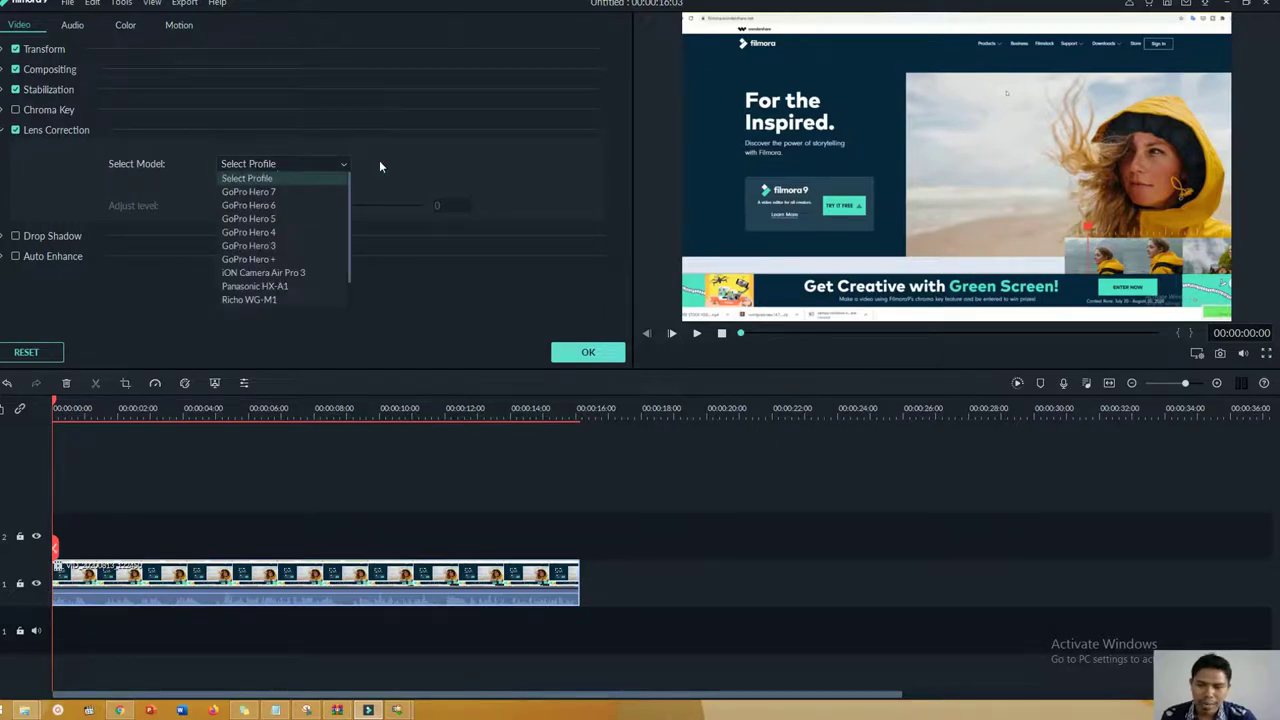
{"action": "left_click", "coordinate": [268, 191]}
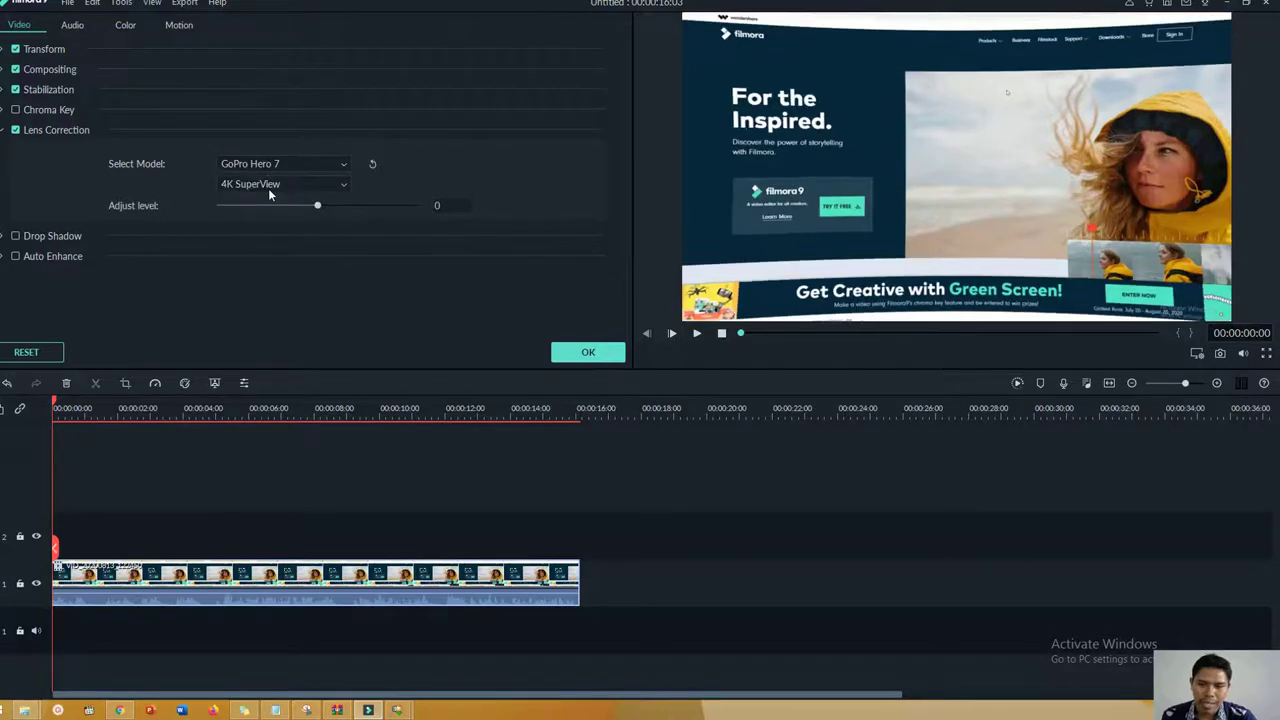
{"action": "left_click", "coordinate": [270, 164]}
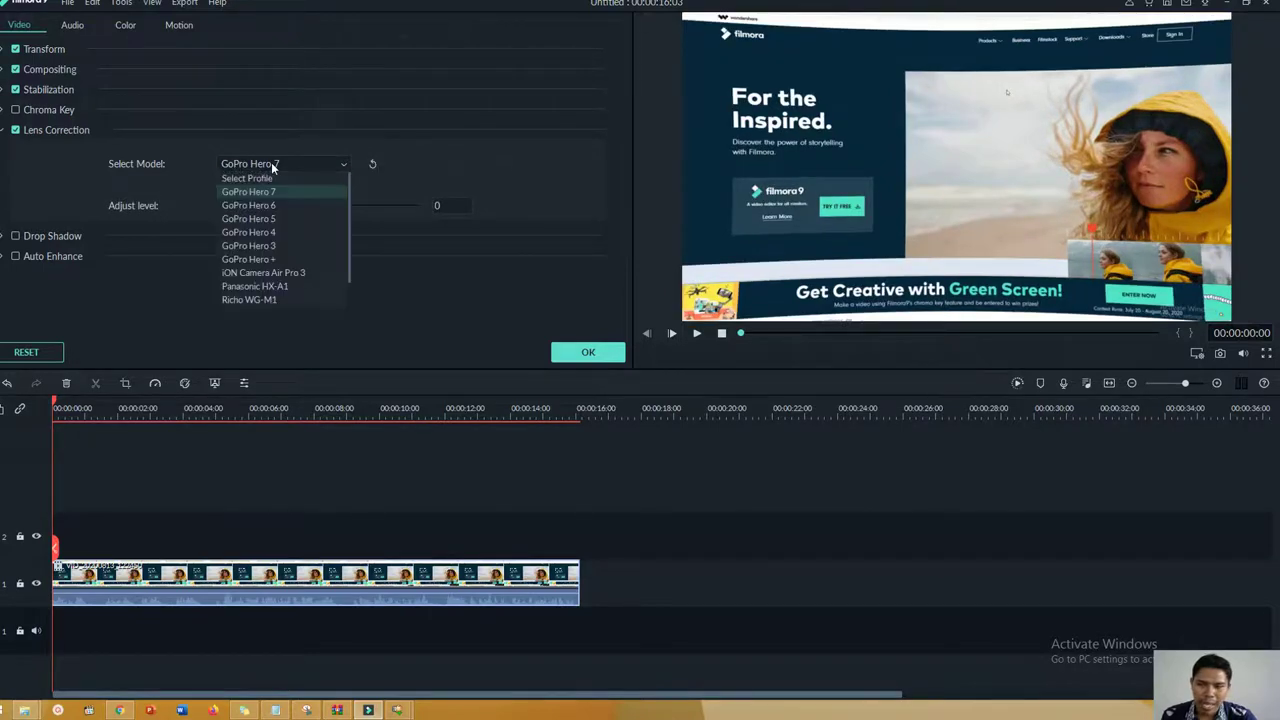
{"action": "left_click", "coordinate": [277, 218]}
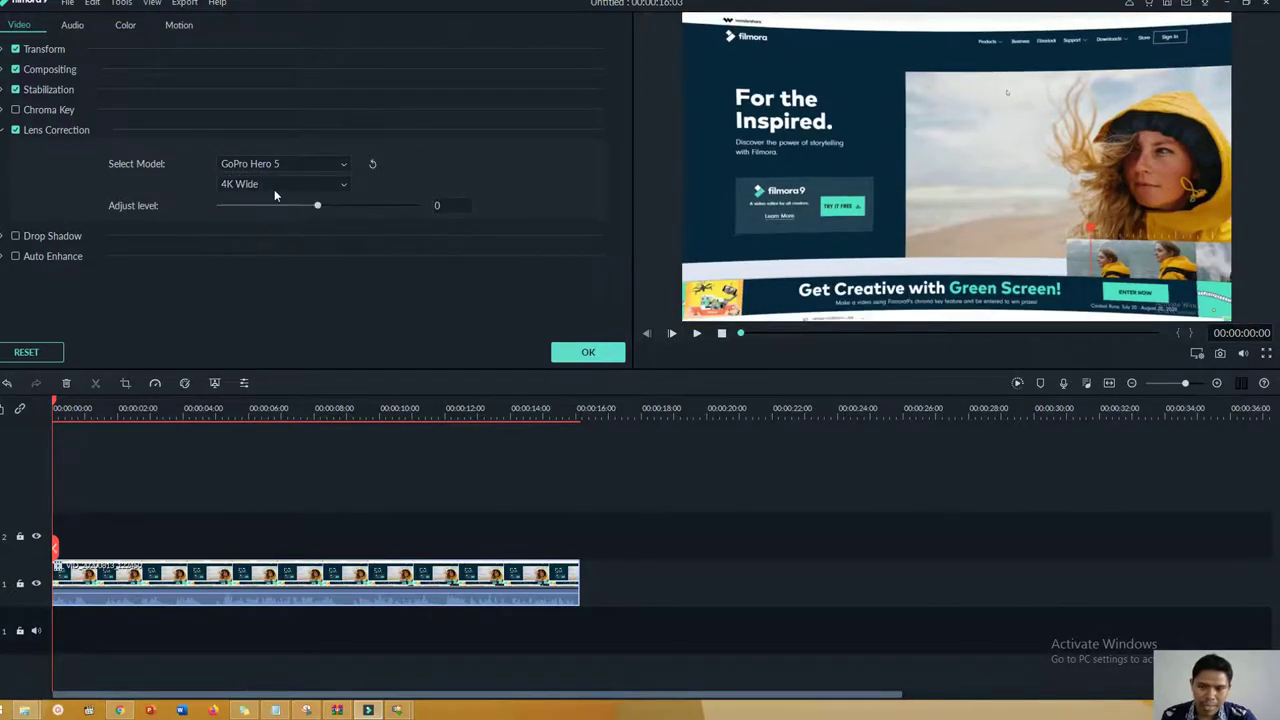
{"action": "left_click", "coordinate": [273, 168]}
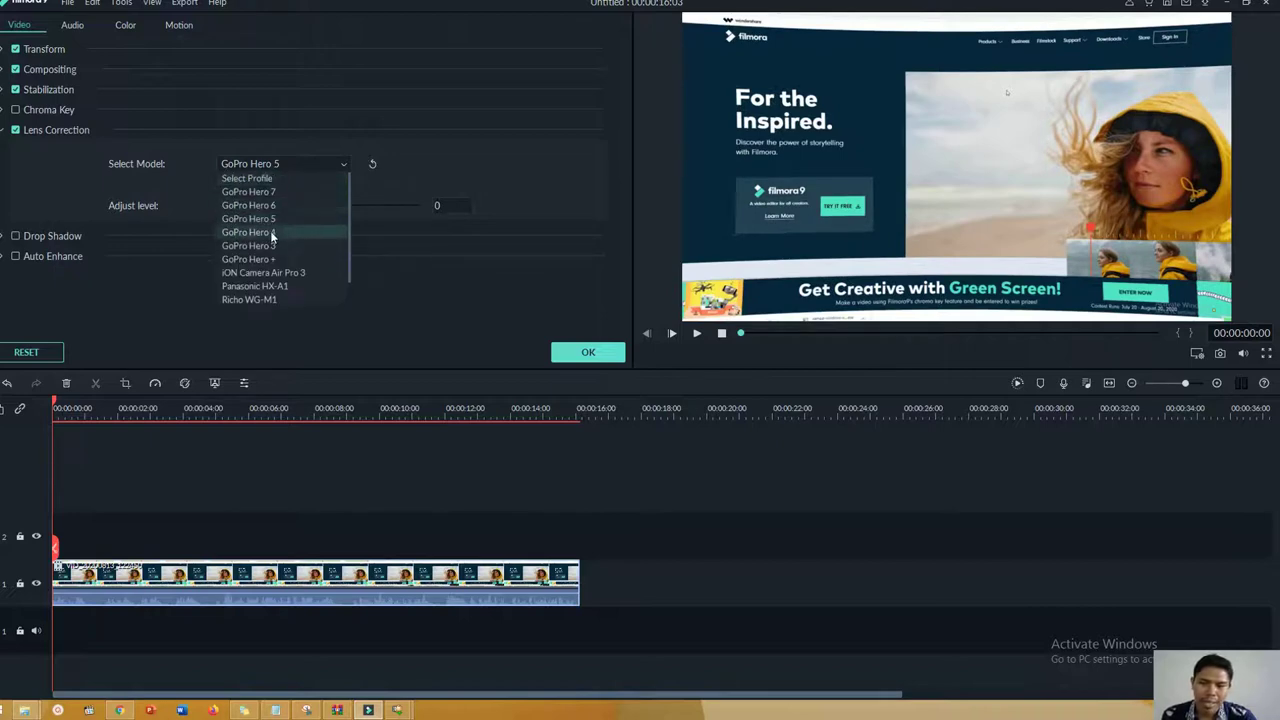
{"action": "left_click", "coordinate": [270, 230]}
{"action": "left_click", "coordinate": [278, 164]}
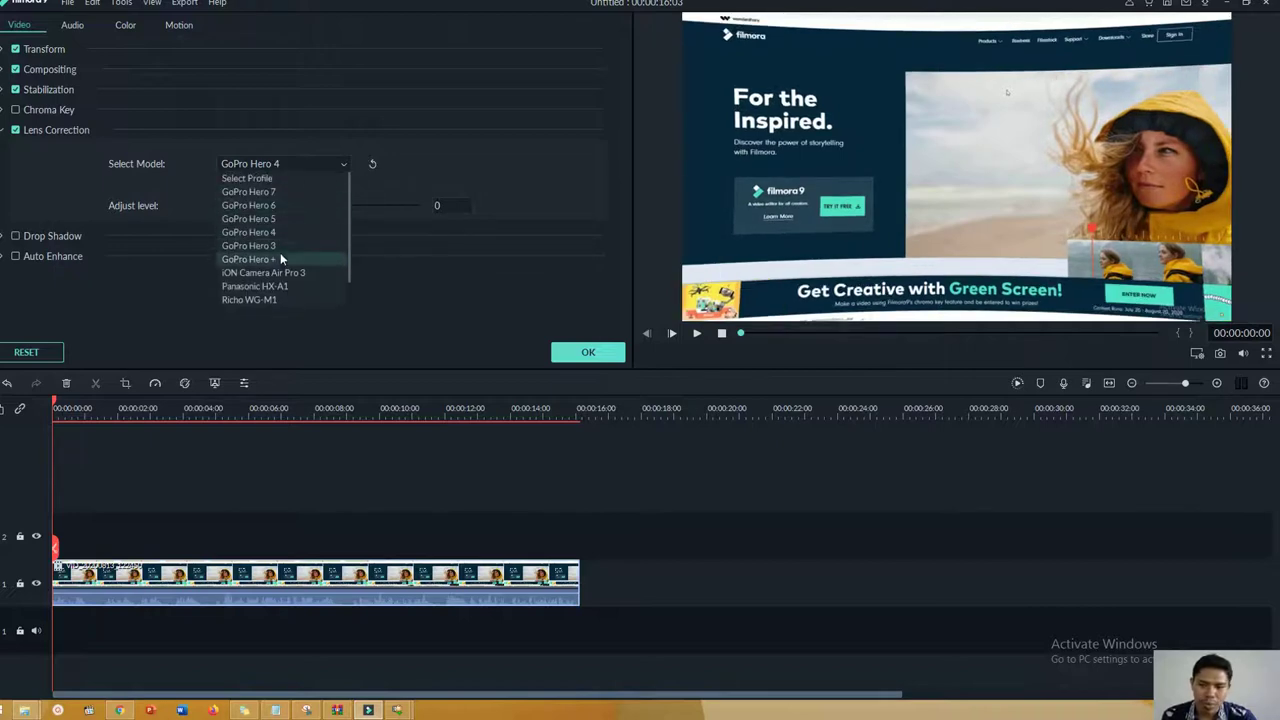
{"action": "left_click", "coordinate": [280, 256]}
{"action": "left_click", "coordinate": [288, 164]}
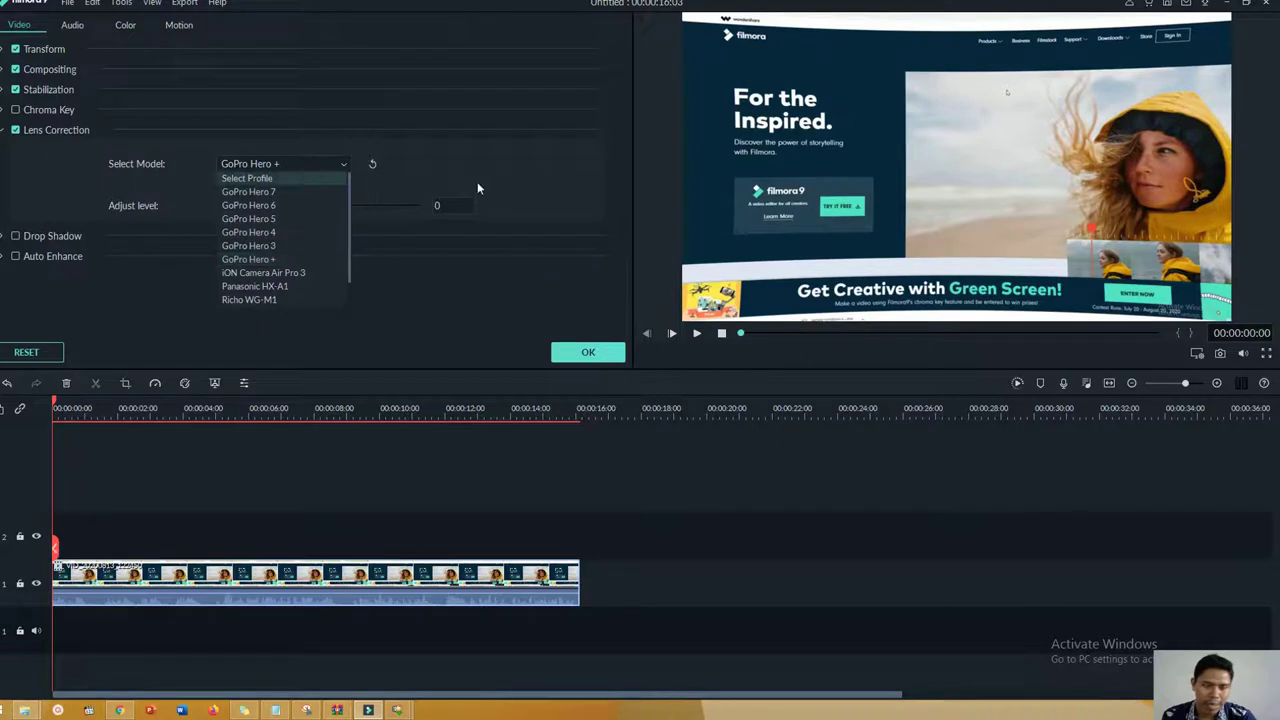
{"action": "left_click", "coordinate": [405, 166]}
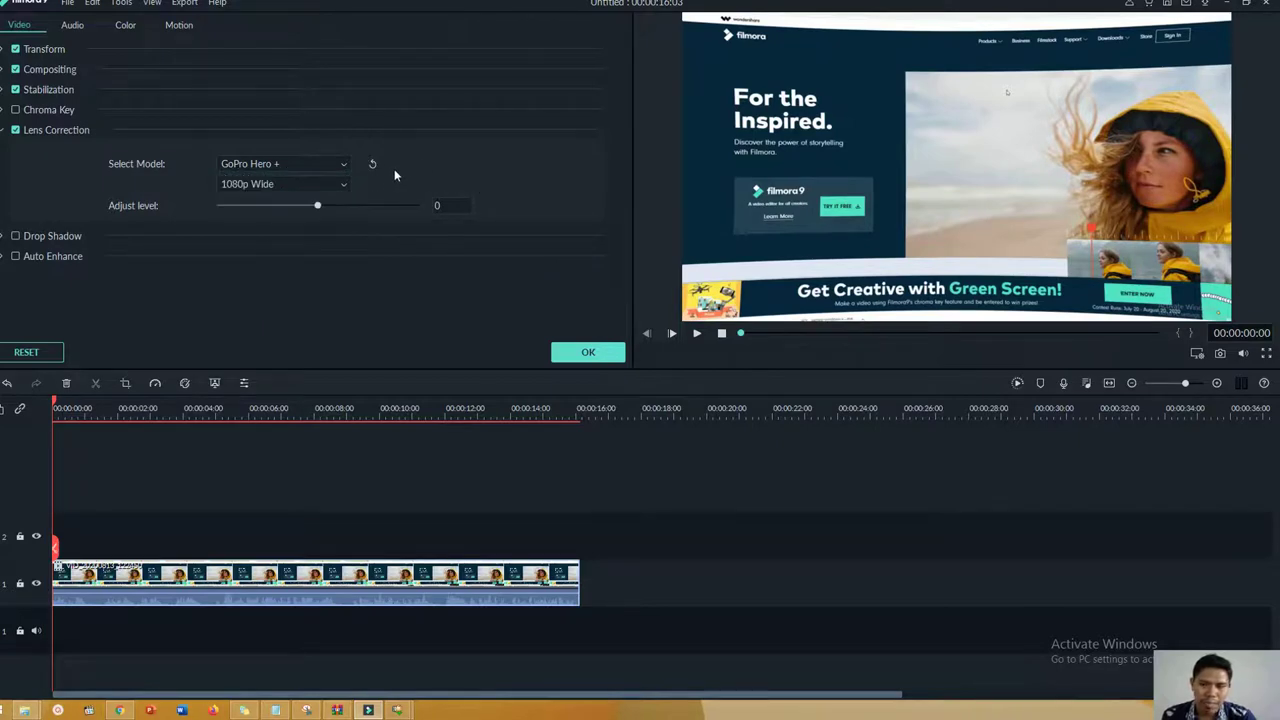
{"action": "left_click", "coordinate": [372, 163]}
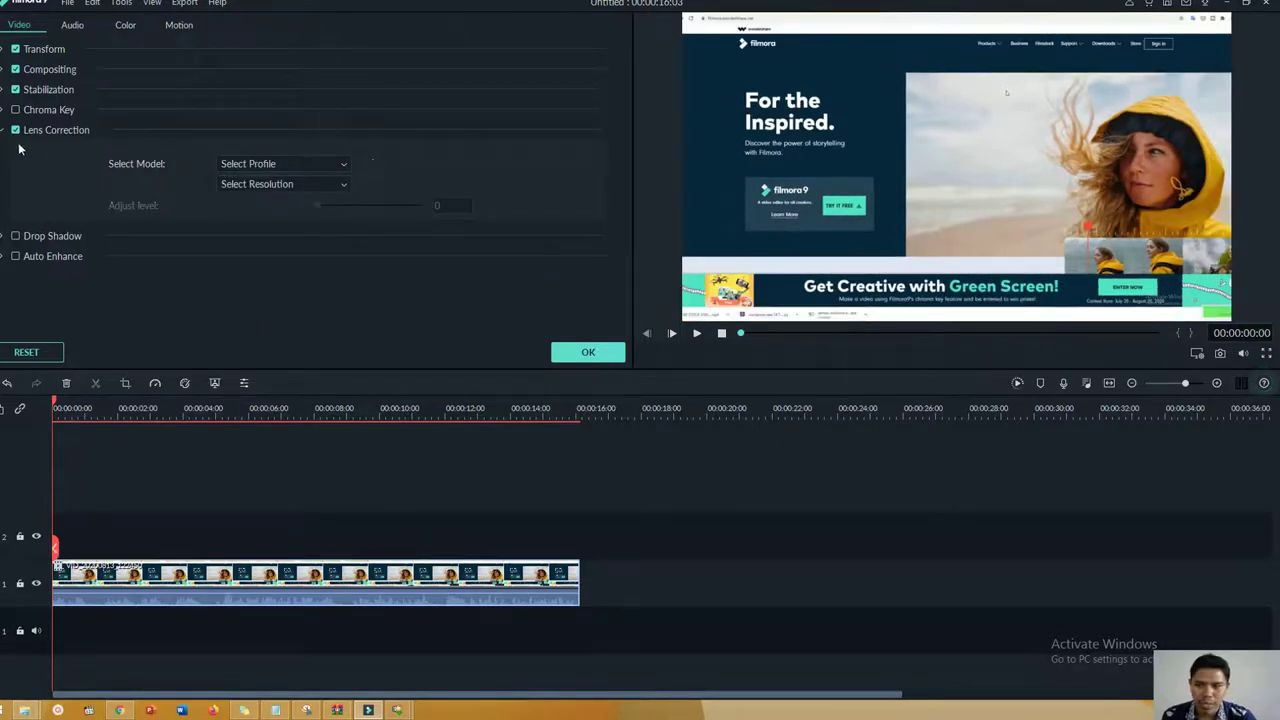
Try the GoPro Hero 7 lens profile at 4K Wide and 1080p Medium resolution, and reset the lens model.
{"action": "left_click", "coordinate": [245, 186]}
{"action": "left_click", "coordinate": [255, 164]}
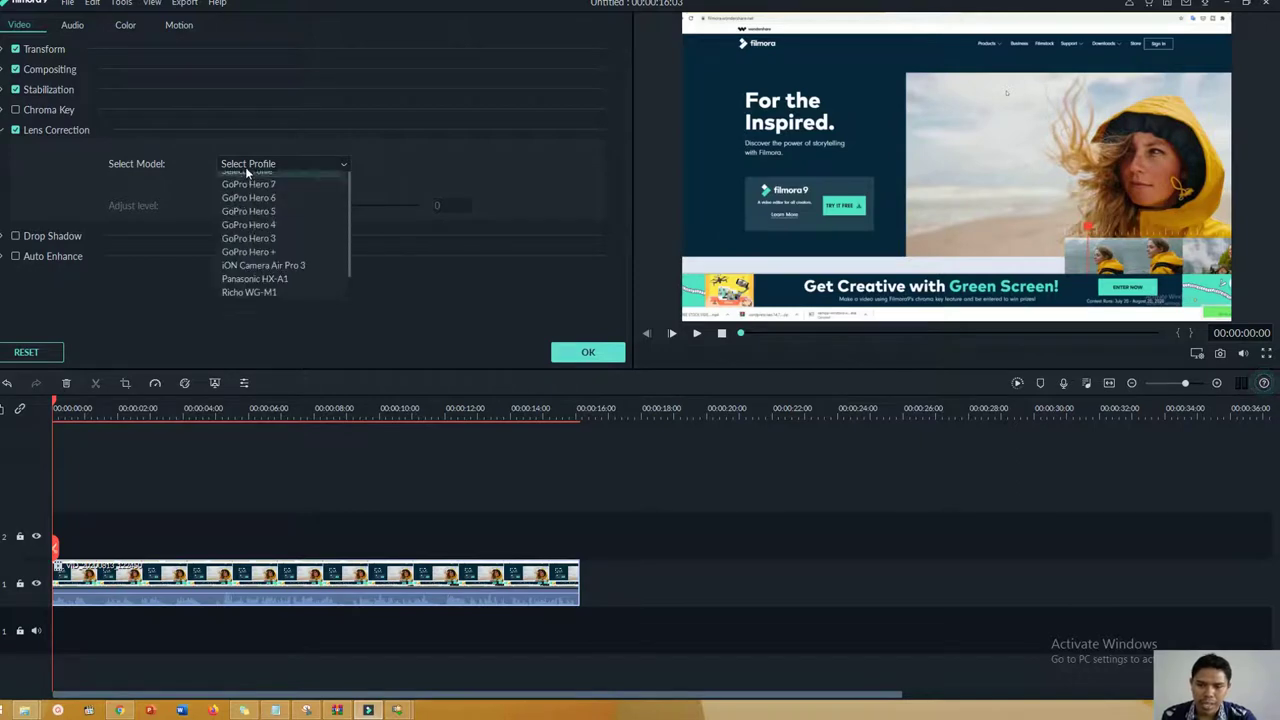
{"action": "left_click", "coordinate": [257, 192]}
{"action": "left_click", "coordinate": [257, 193]}
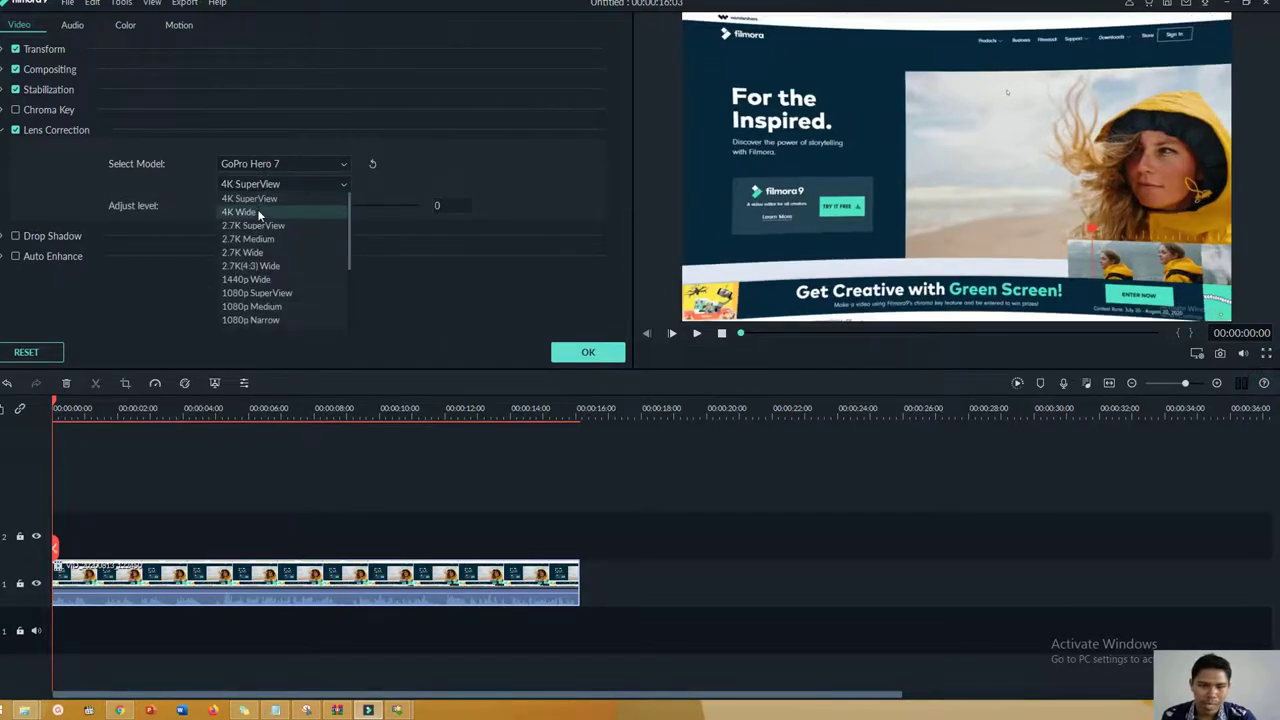
{"action": "left_click", "coordinate": [258, 212]}
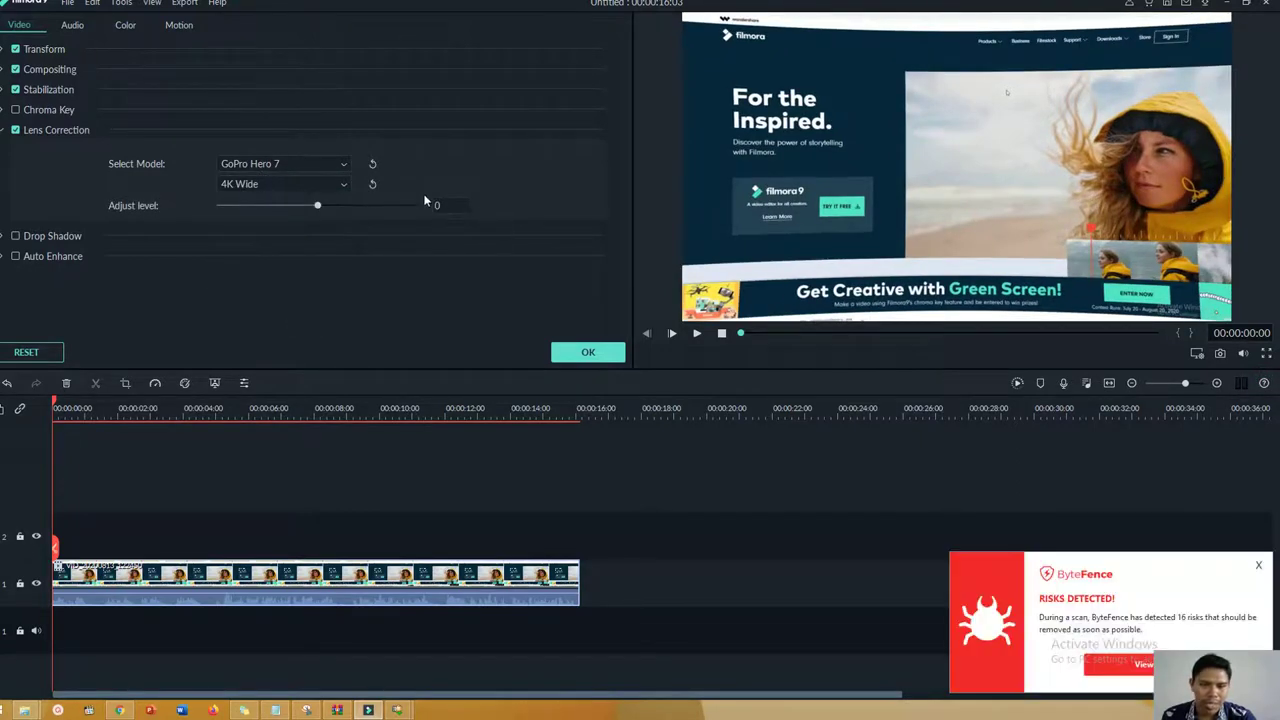
{"action": "left_click", "coordinate": [342, 184]}
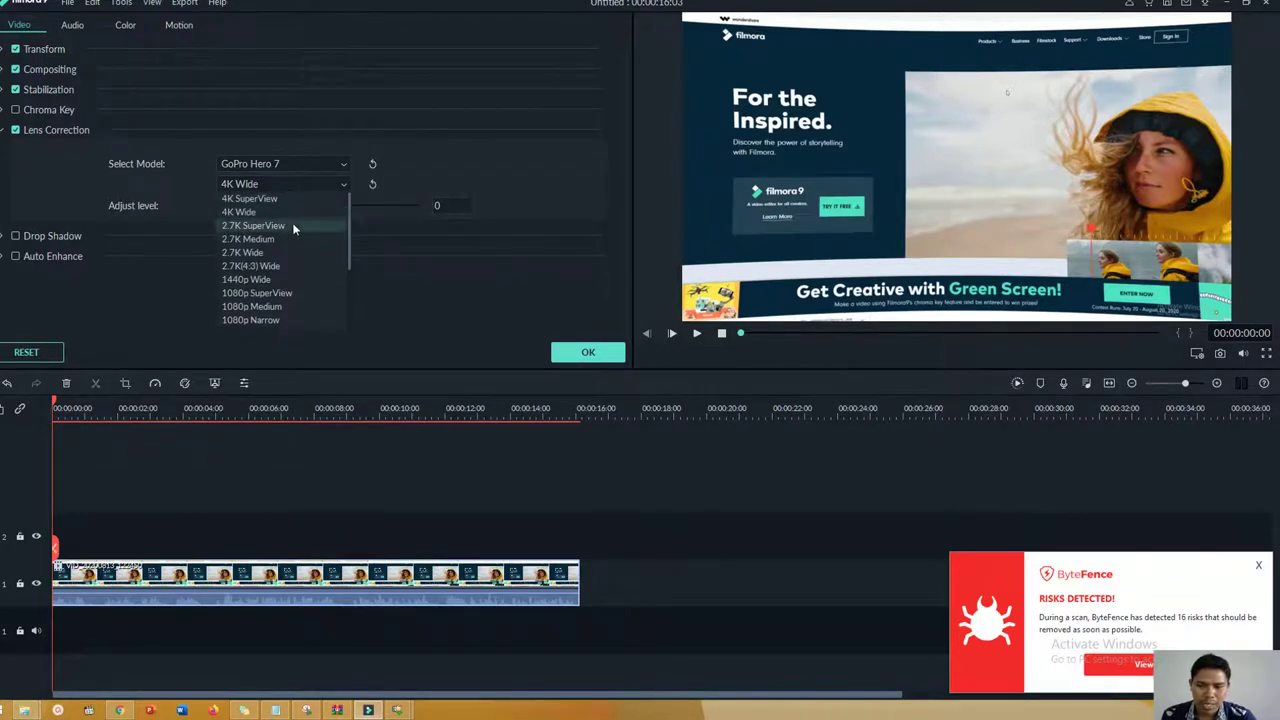
{"action": "left_click", "coordinate": [282, 307]}
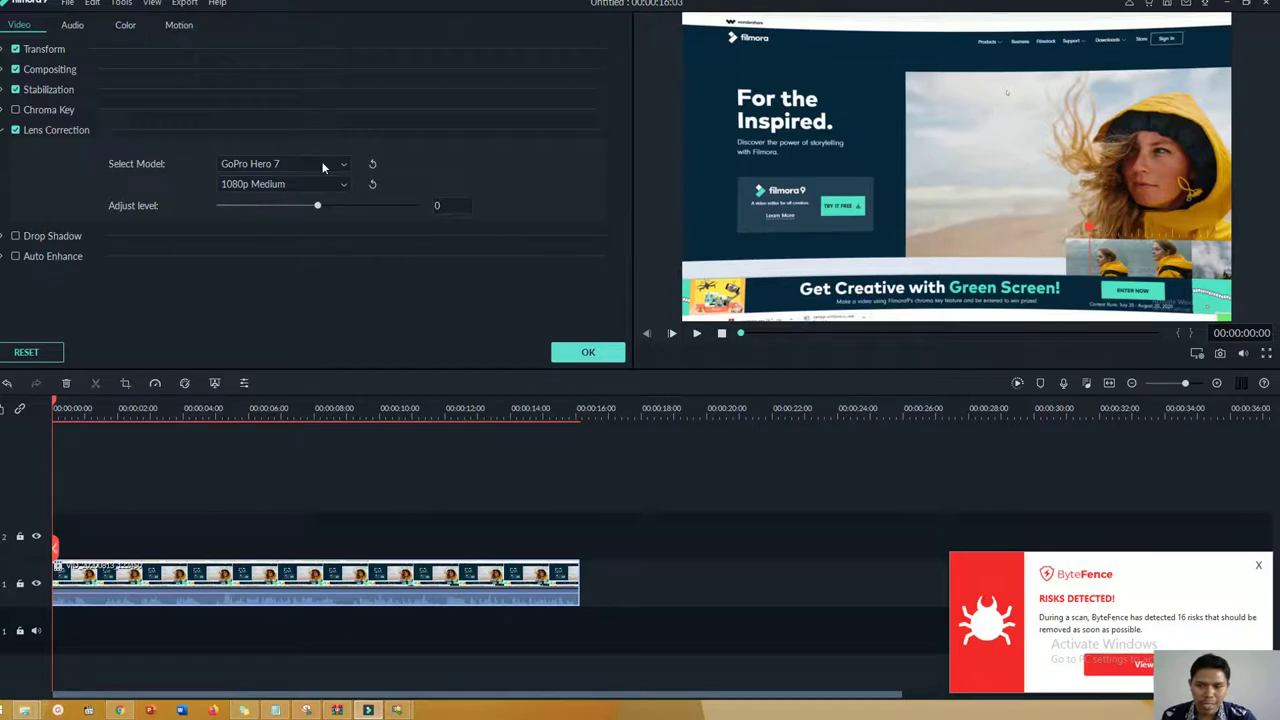
{"action": "left_click", "coordinate": [373, 164]}
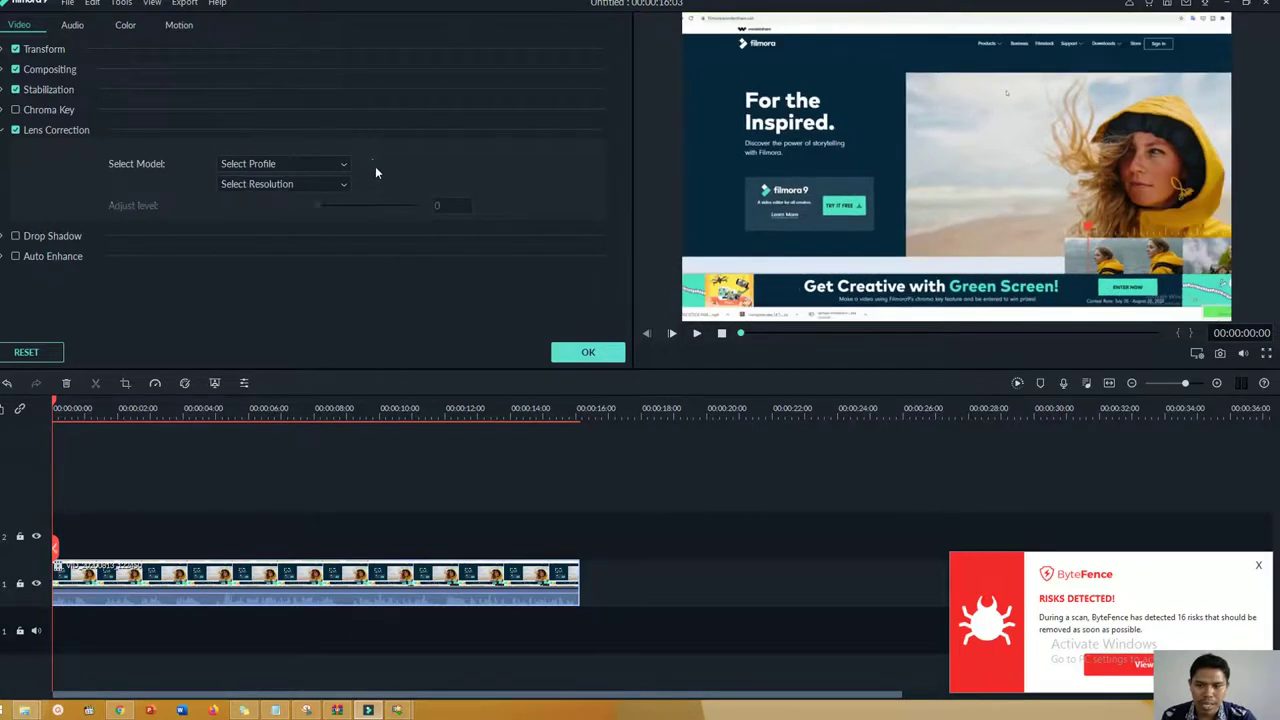
Collapse Lens Correction and enable Drop Shadow for the clip with Distance 8 and Blur 21.
{"action": "left_click", "coordinate": [6, 131]}
{"action": "left_click", "coordinate": [5, 150]}
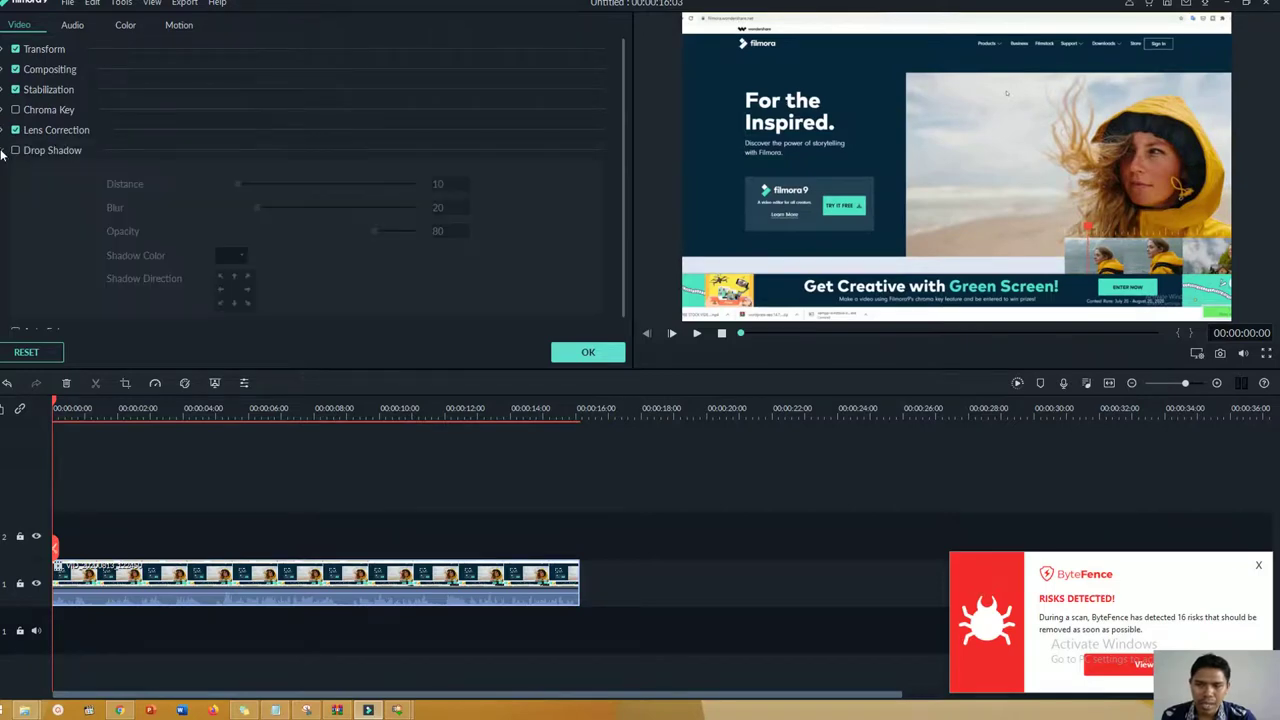
{"action": "left_click", "coordinate": [15, 150]}
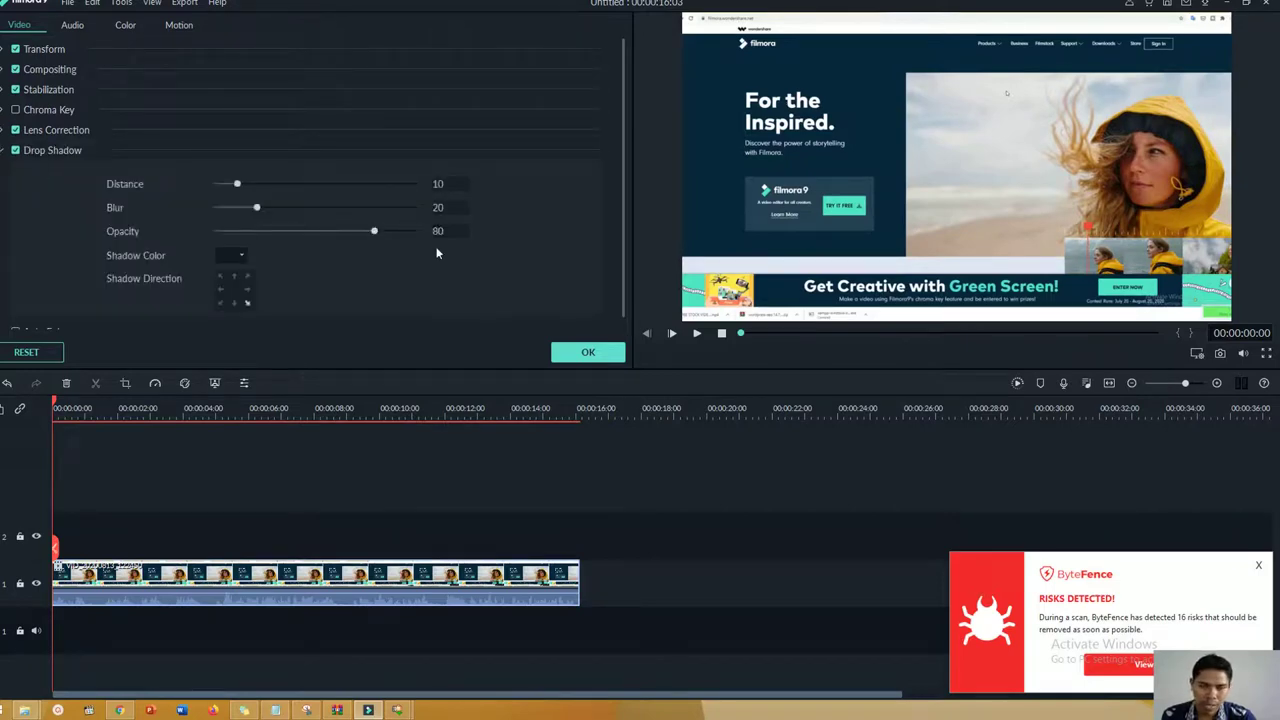
{"action": "left_click_drag", "start_coordinate": [257, 208], "coordinate": [233, 184]}
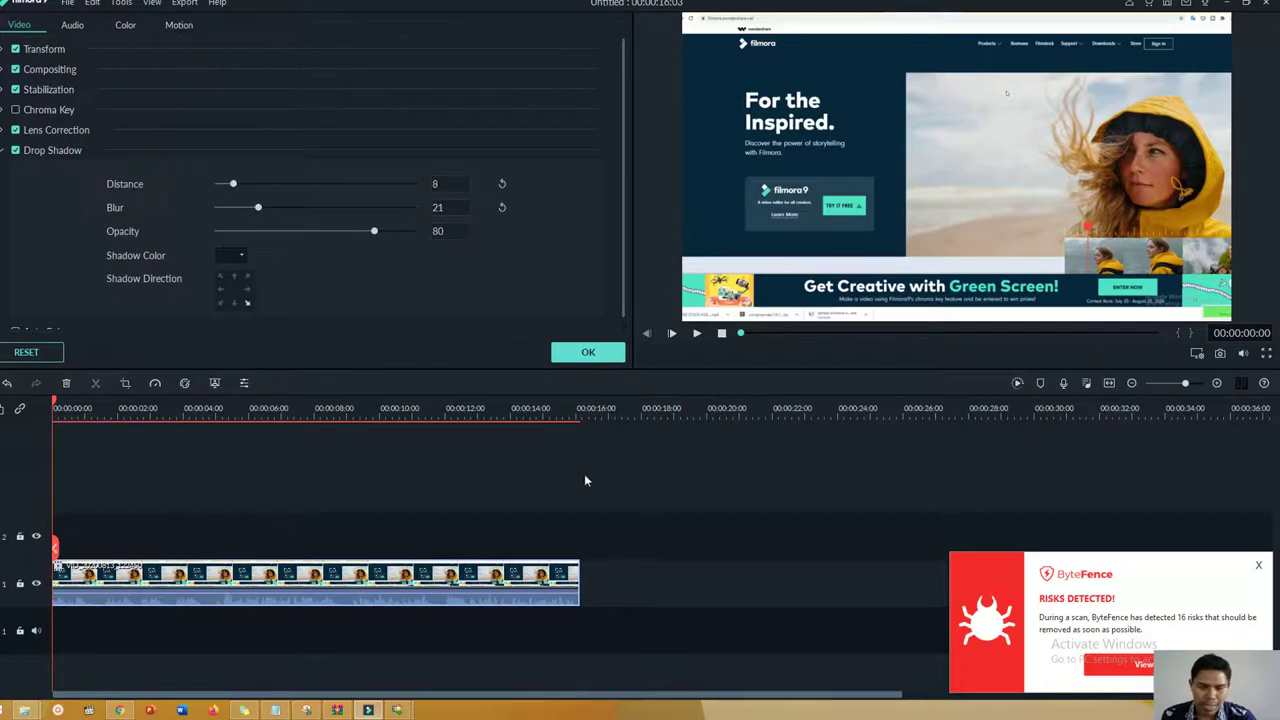
Confirm the clip settings, add the FREE STOCK VIDEOS clip to track 2, and place the VID_20200813 clip above it on track 3.
{"action": "left_click", "coordinate": [755, 226]}
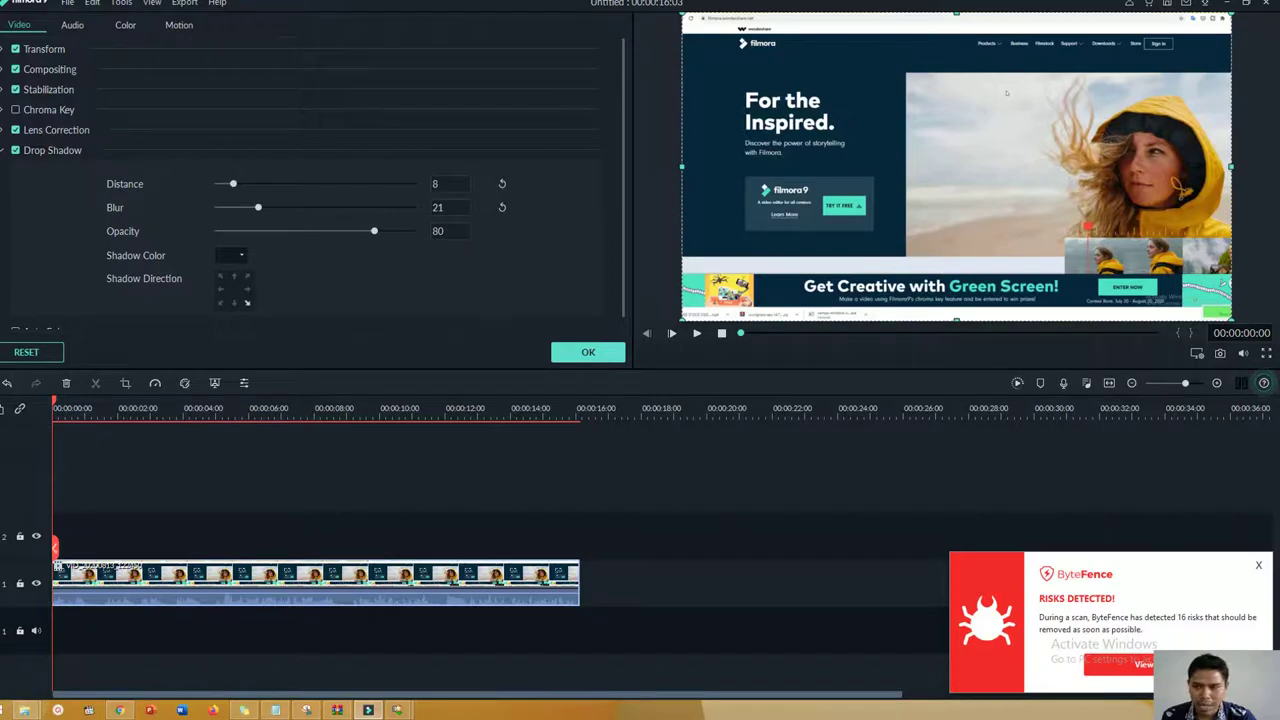
{"action": "left_click", "coordinate": [44, 49]}
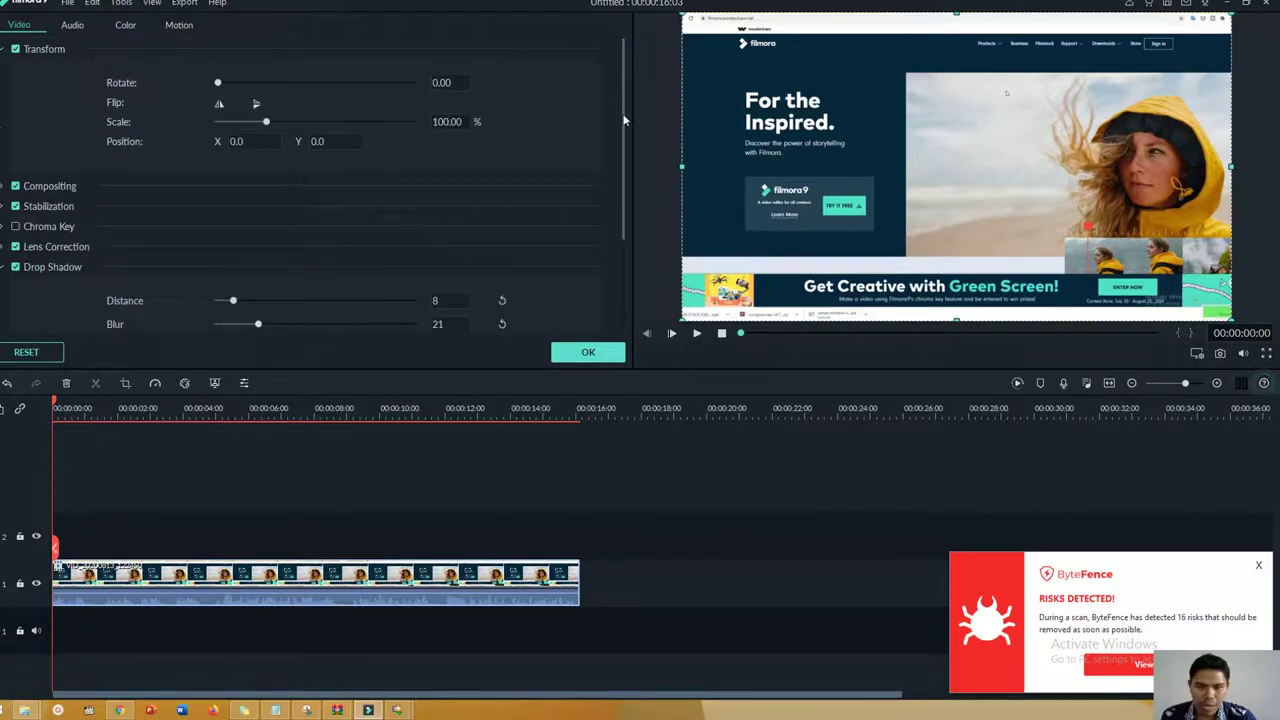
{"action": "left_click", "coordinate": [588, 352]}
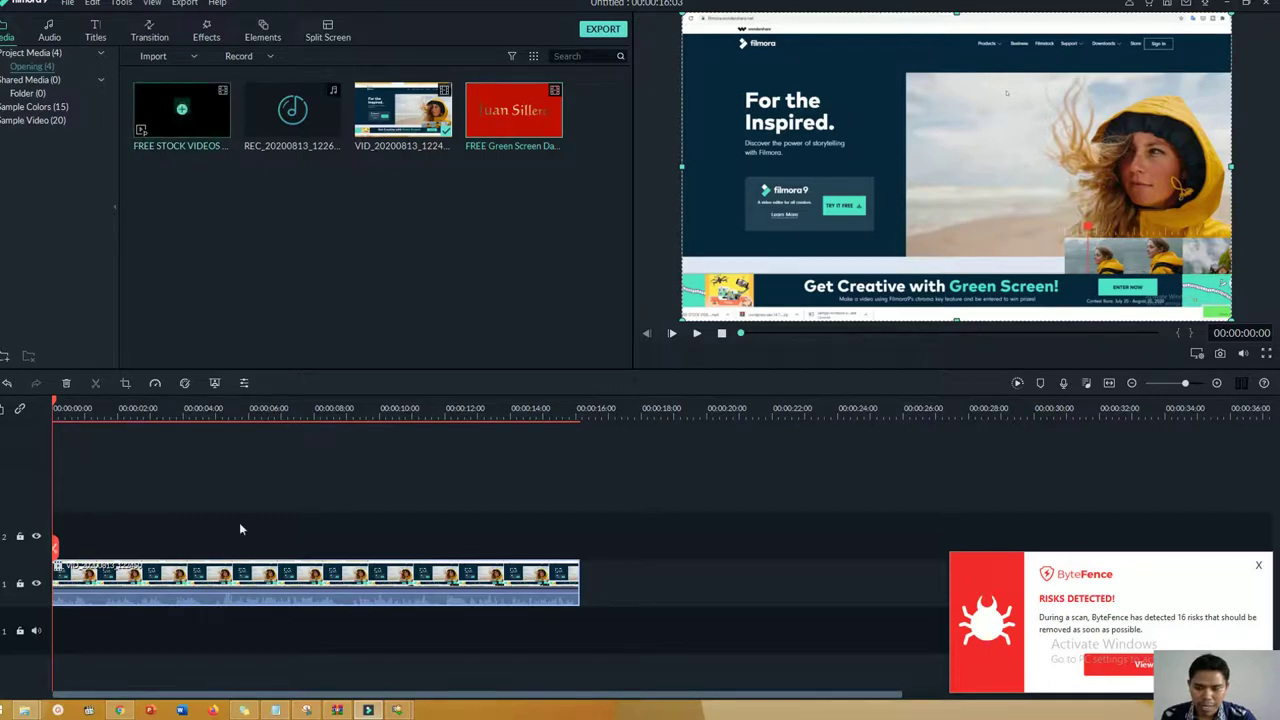
{"action": "left_click_drag", "start_coordinate": [181, 112], "coordinate": [55, 540]}
{"action": "left_click_drag", "start_coordinate": [352, 541], "coordinate": [404, 472]}
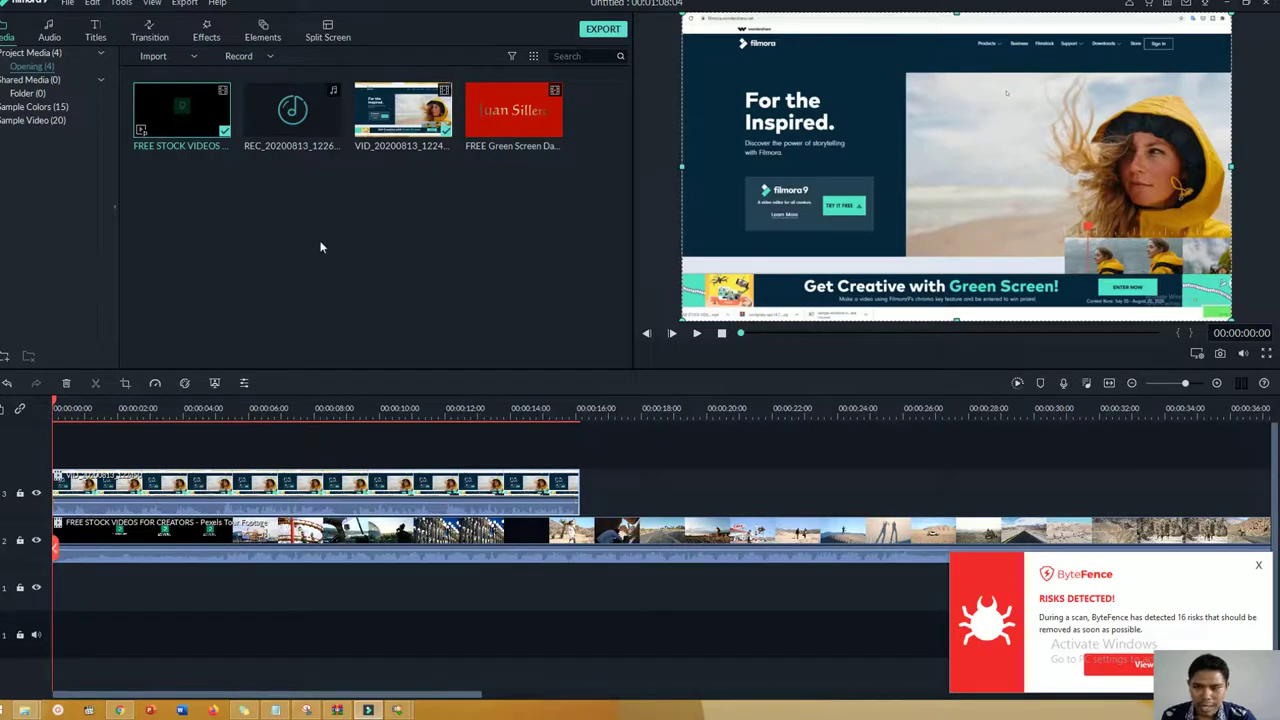
Scale the VID_20200813 clip to 77.24% and move the playhead to 00:00:08:24 to view it over the stock footage.
{"action": "left_click", "coordinate": [212, 384]}
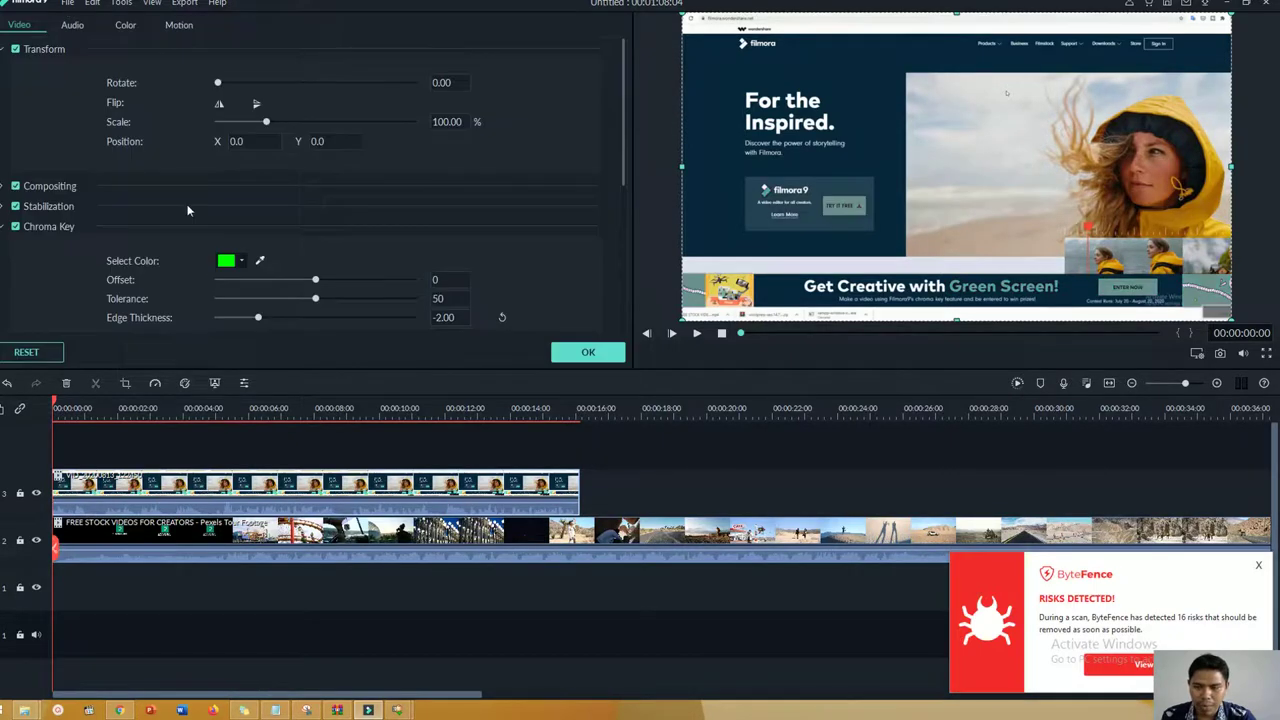
{"action": "left_click_drag", "start_coordinate": [266, 122], "coordinate": [254, 122]}
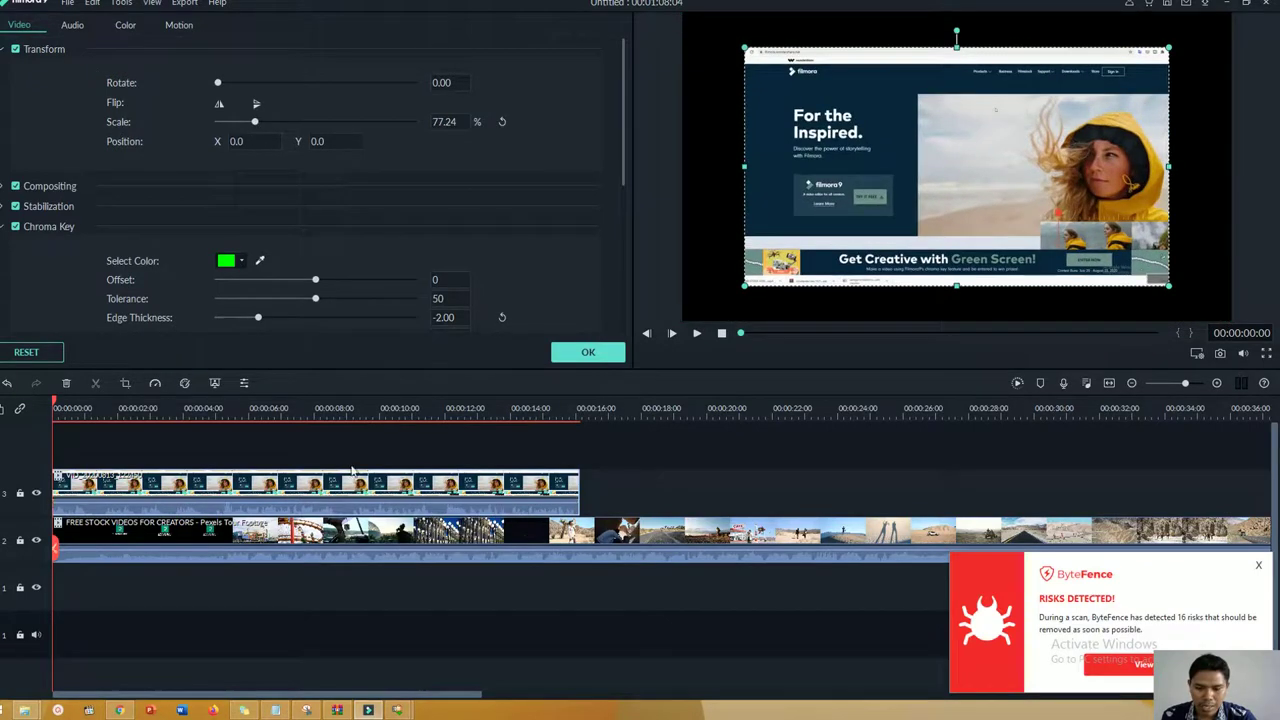
{"action": "left_click", "coordinate": [345, 412]}
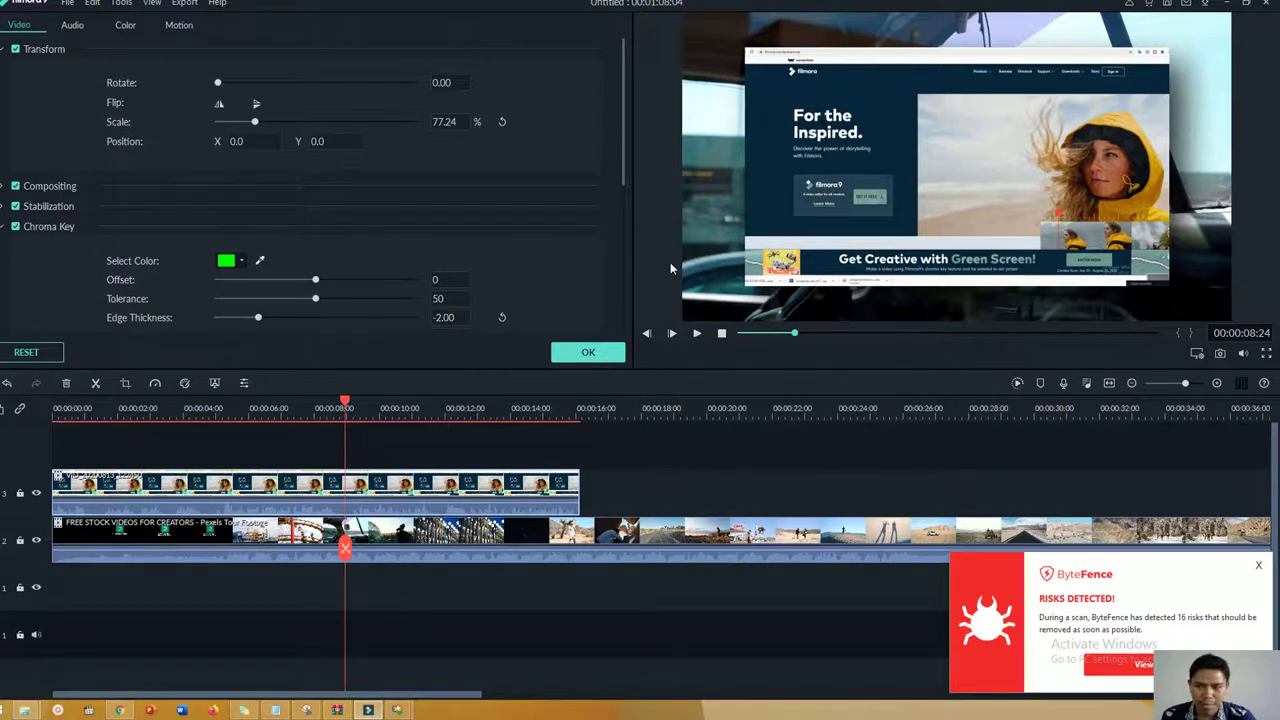
Turn the clip's Drop Shadow off and back on to compare the picture with and without the shadow.
{"action": "scroll", "coordinate": [70, 288], "scroll_direction": "down", "scroll_amount": 3}
{"action": "left_click", "coordinate": [82, 283]}
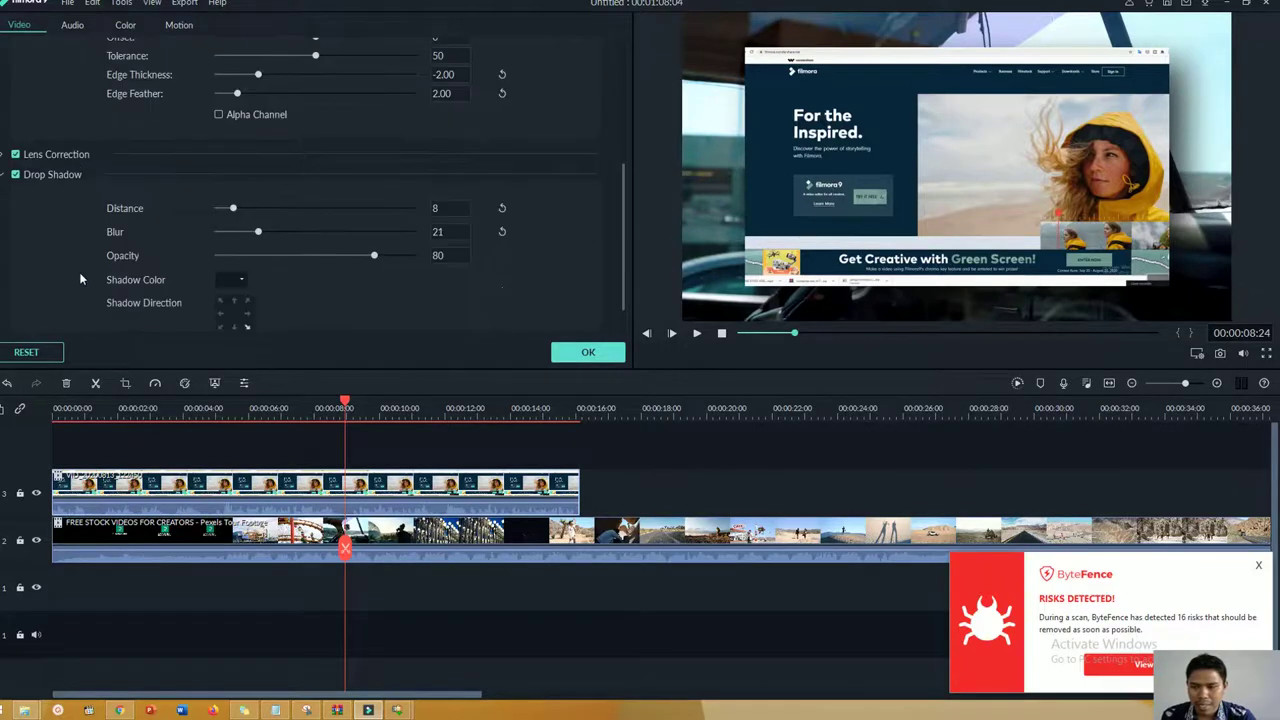
{"action": "left_click", "coordinate": [16, 175]}
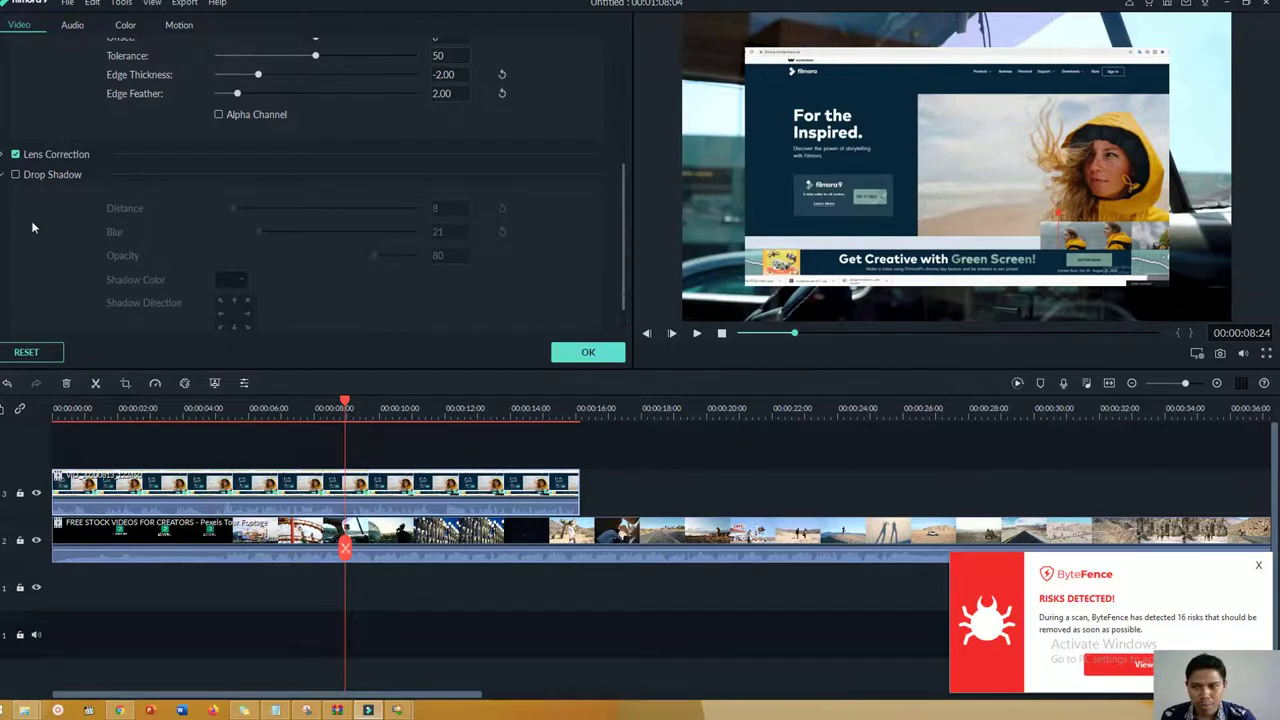
{"action": "left_click", "coordinate": [15, 175]}
Try several Shadow Direction options for the clip's drop shadow, finishing with the shadow pointing right.
{"action": "scroll", "coordinate": [94, 273], "scroll_direction": "down", "scroll_amount": 1}
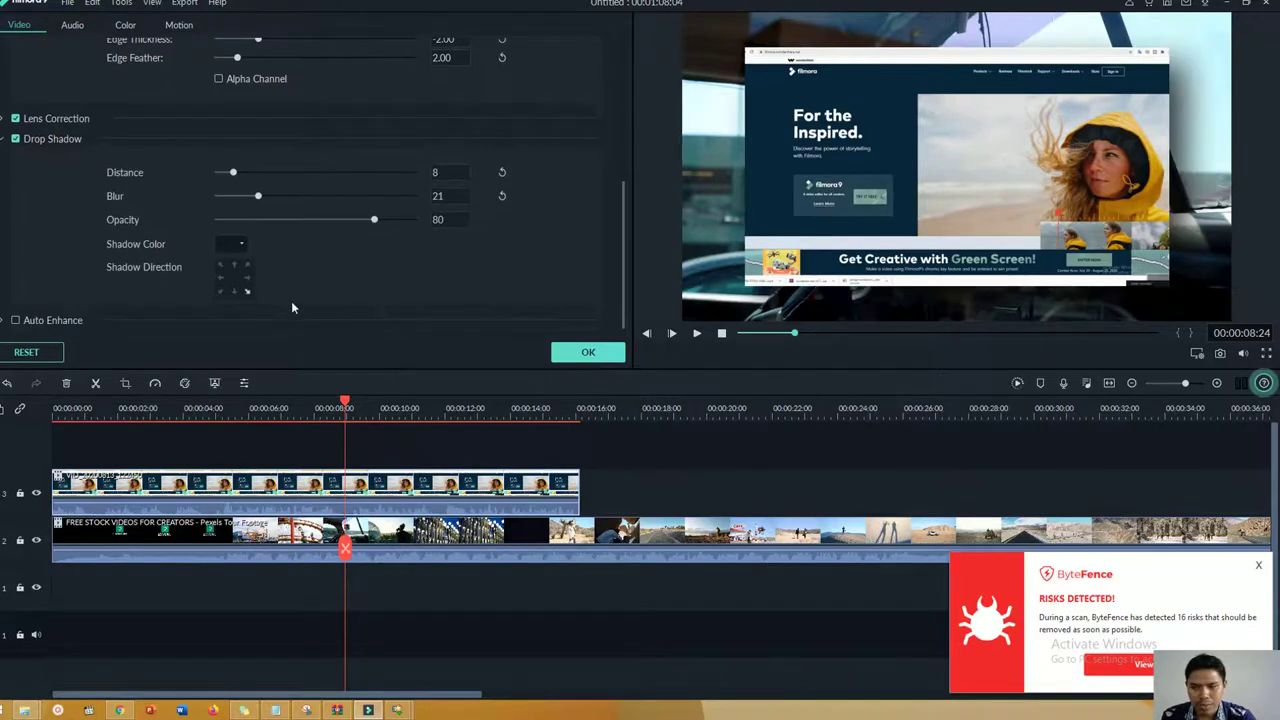
{"action": "left_click", "coordinate": [234, 292]}
{"action": "left_click", "coordinate": [221, 276]}
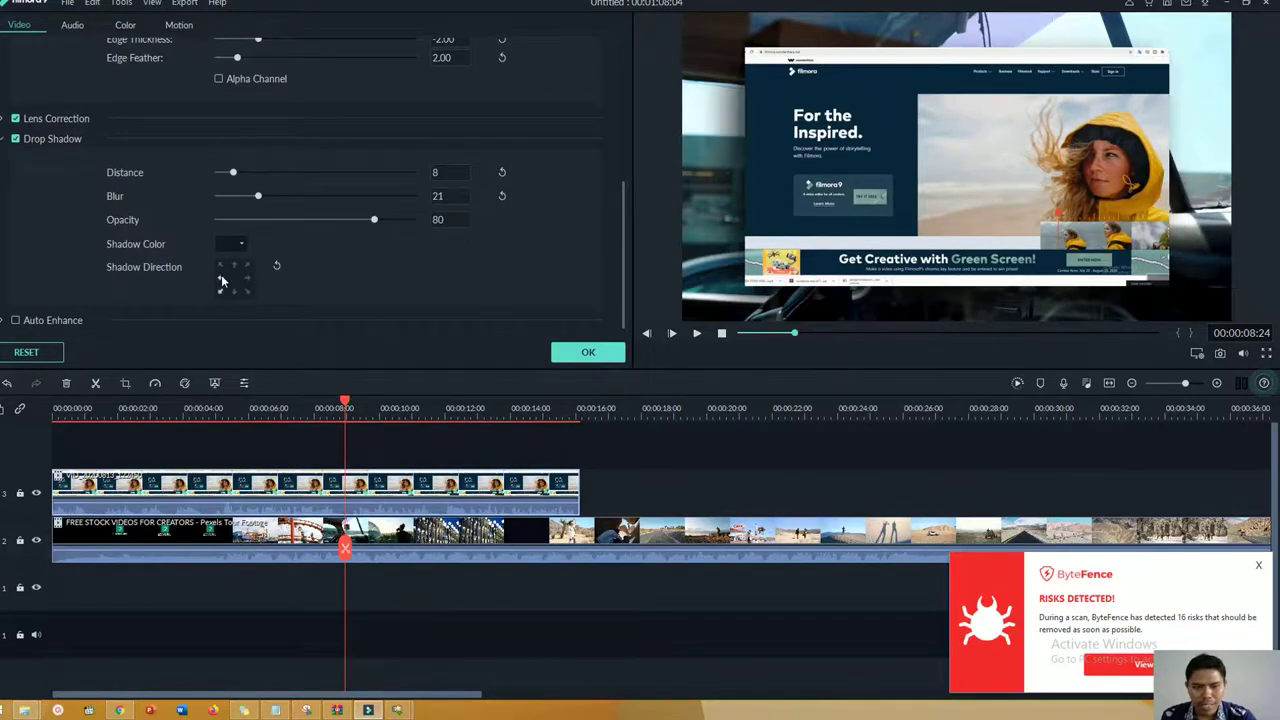
{"action": "left_click", "coordinate": [221, 265]}
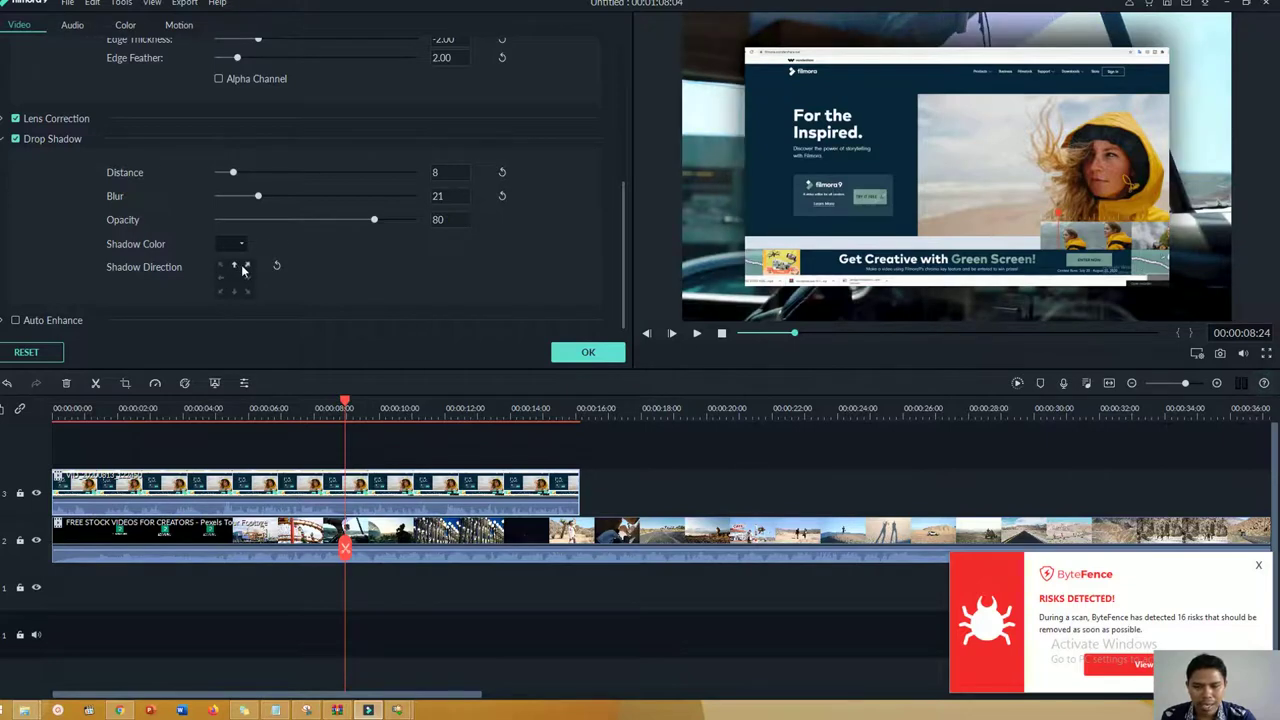
{"action": "left_click", "coordinate": [248, 265]}
{"action": "left_click", "coordinate": [247, 277]}
Try light blue as the drop shadow's color, and set the Shadow Color to white.
{"action": "left_click", "coordinate": [240, 243]}
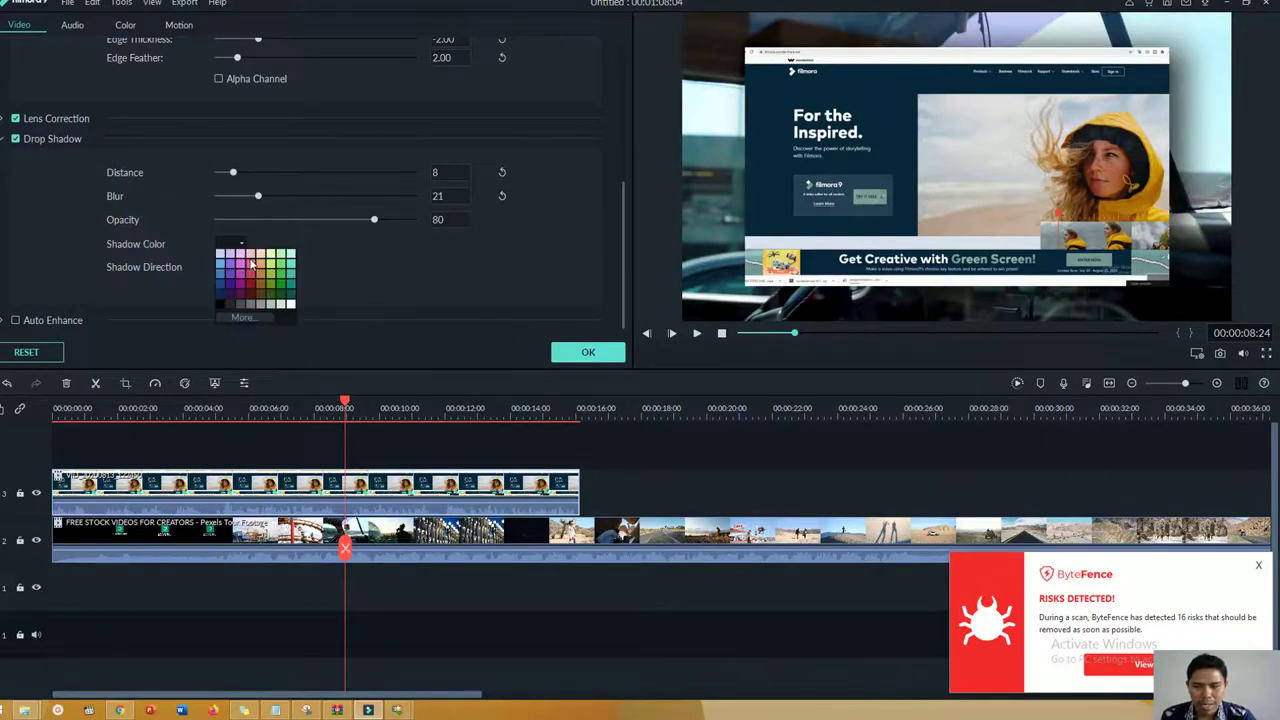
{"action": "left_click", "coordinate": [221, 258]}
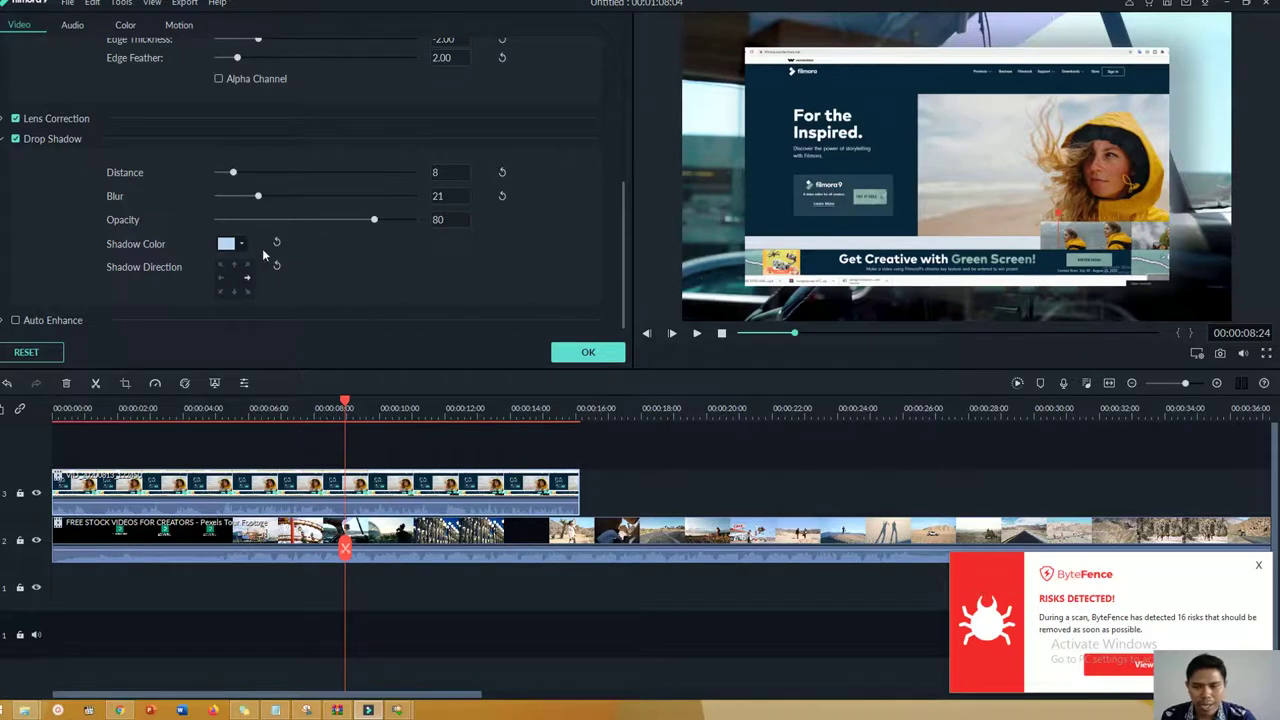
{"action": "left_click", "coordinate": [240, 243]}
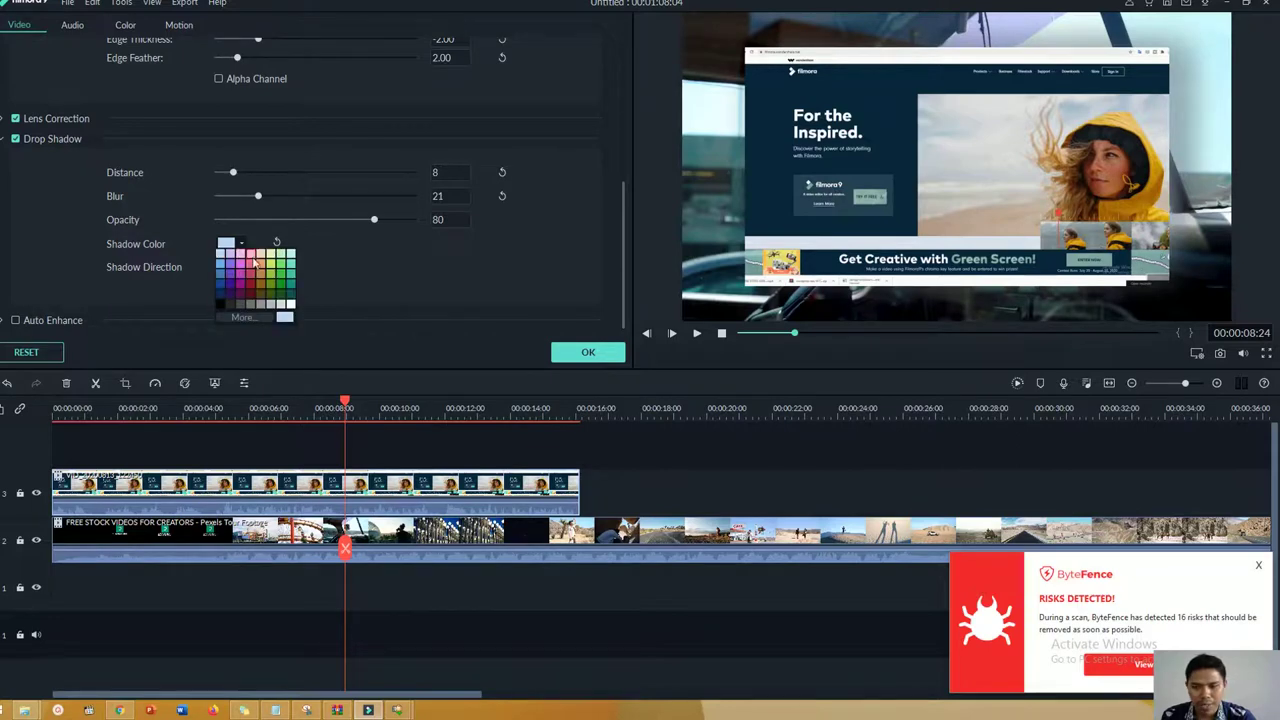
{"action": "left_click", "coordinate": [289, 305]}
Set the drop shadow's Blur to 40, increase its Distance slightly, and collapse the Drop Shadow settings.
{"action": "left_click_drag", "start_coordinate": [258, 196], "coordinate": [306, 201]}
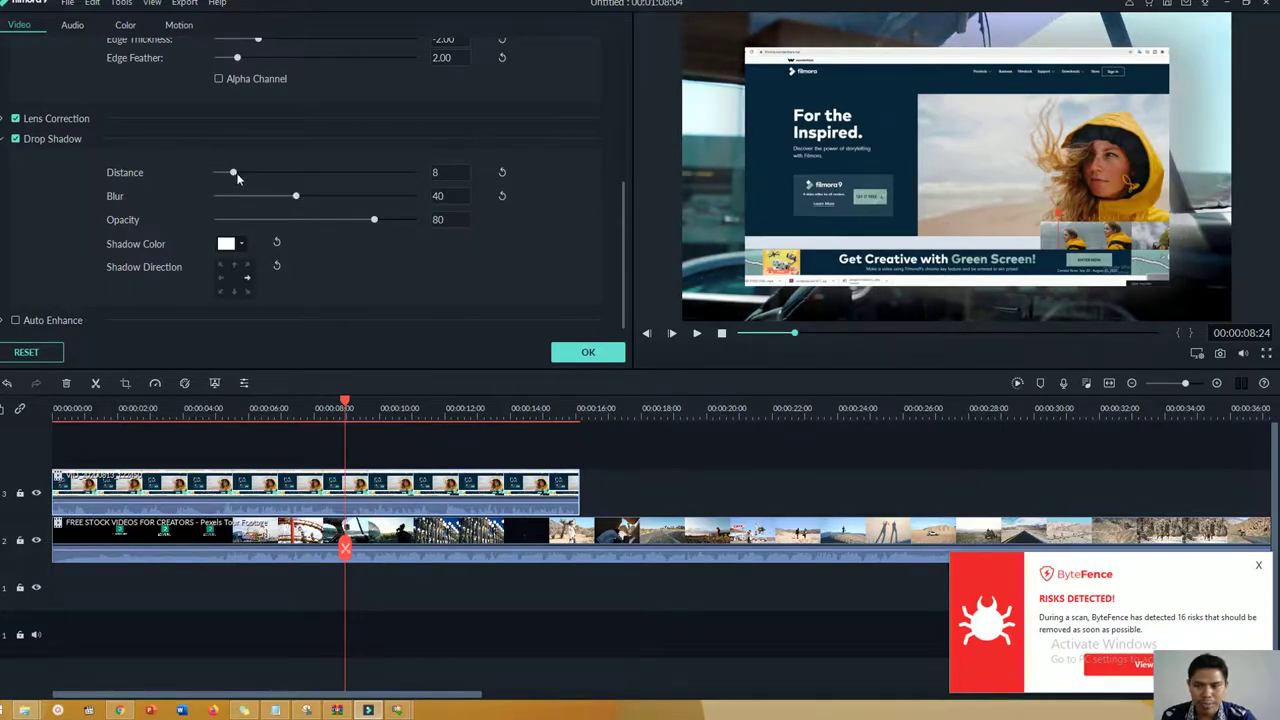
{"action": "left_click_drag", "start_coordinate": [233, 173], "coordinate": [249, 174]}
{"action": "left_click", "coordinate": [8, 144]}
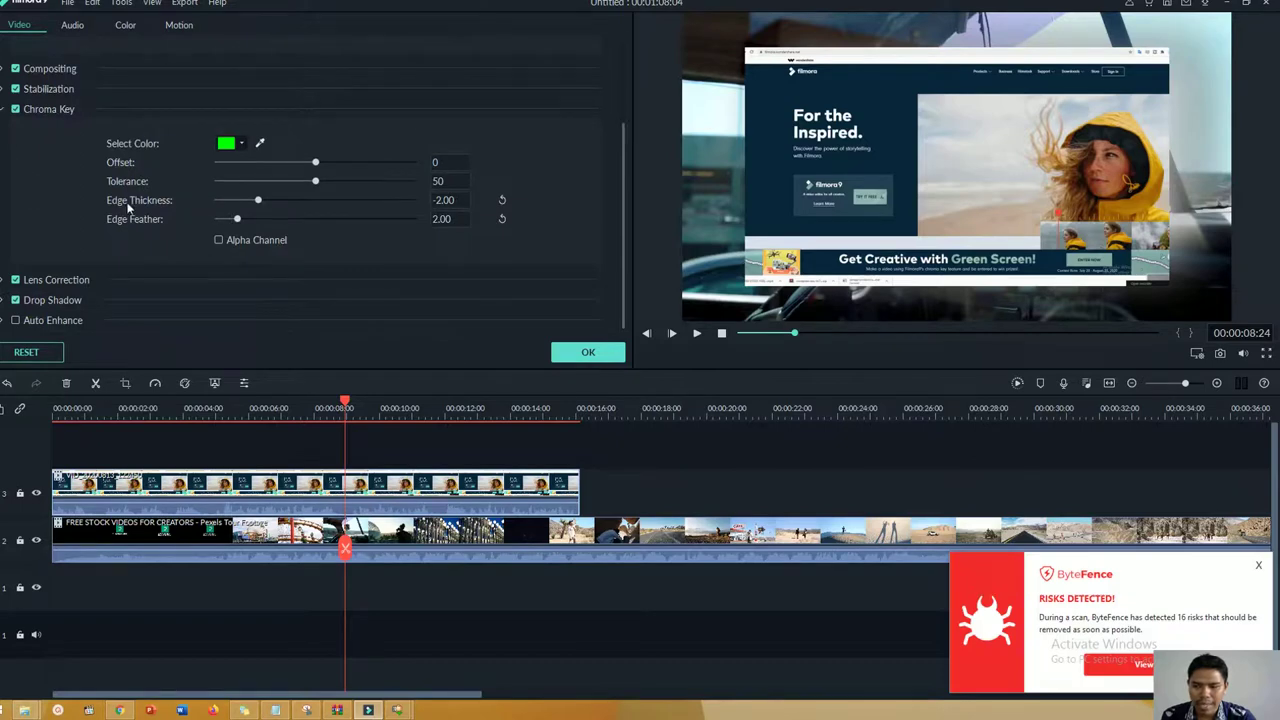
Enable Auto Enhance for the clip, switching it off and on several times to compare the picture.
{"action": "left_click", "coordinate": [15, 321]}
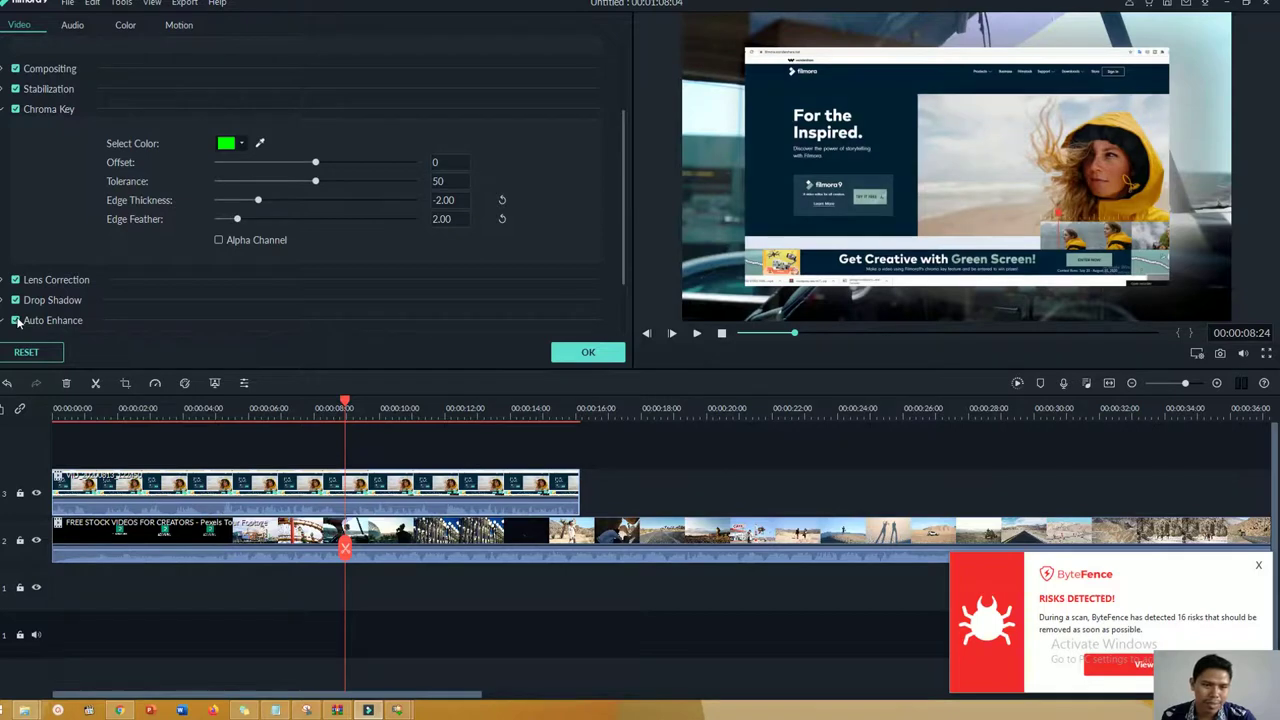
{"action": "left_click", "coordinate": [15, 321]}
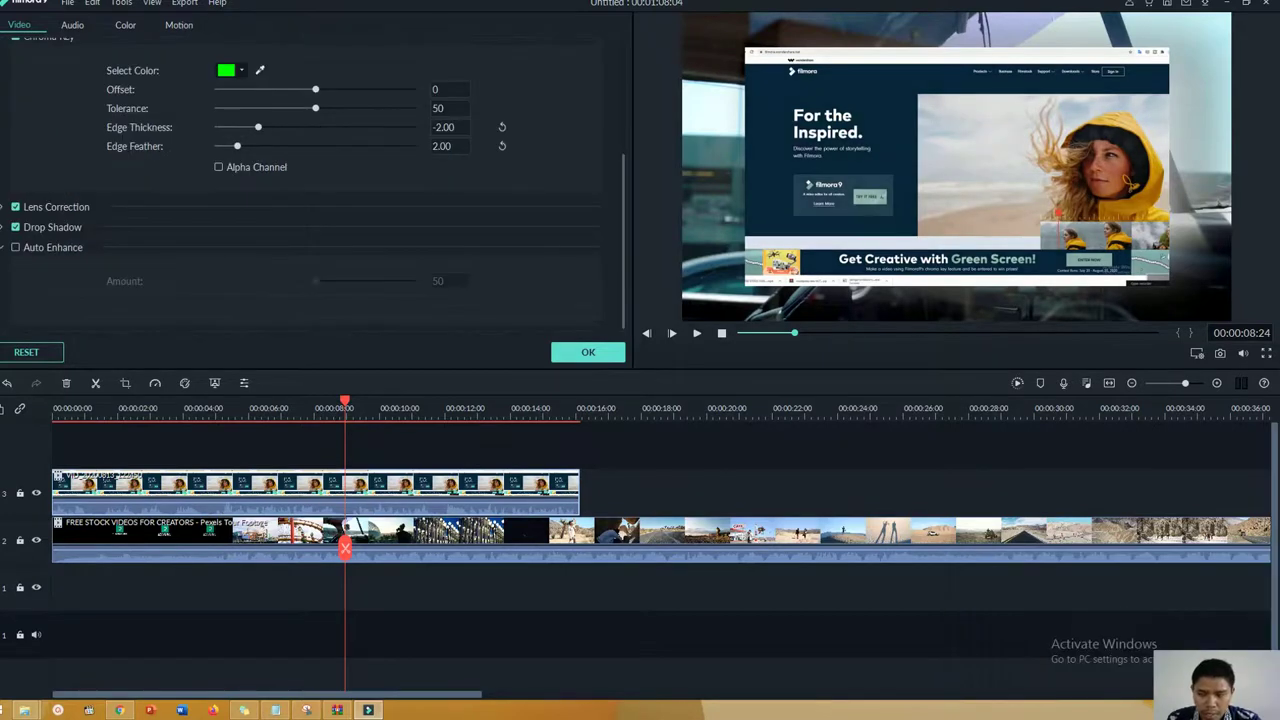
{"action": "left_click", "coordinate": [16, 249]}
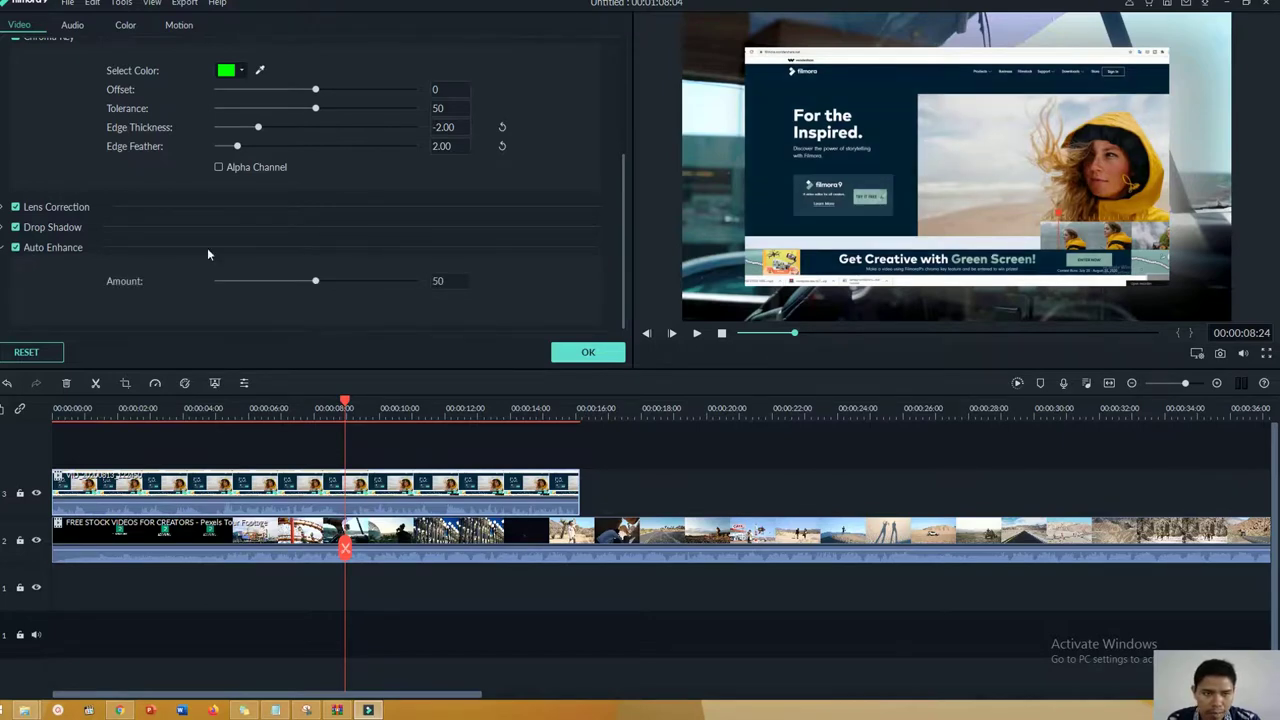
{"action": "left_click", "coordinate": [16, 249]}
{"action": "left_click", "coordinate": [16, 249]}
{"action": "left_click", "coordinate": [16, 249]}
{"action": "left_click", "coordinate": [16, 249]}
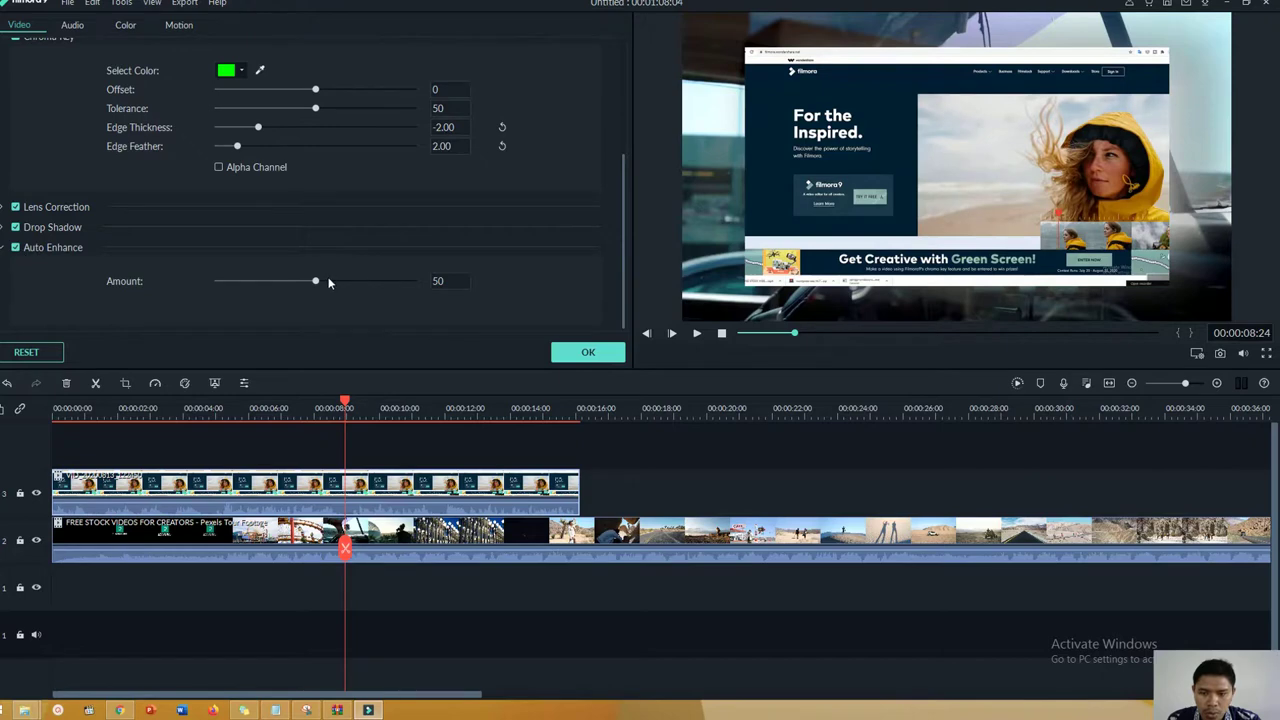
Try Auto Enhance at an Amount of 100, reset the Amount to its default, and compare the picture with the effect off and on.
{"action": "left_click_drag", "start_coordinate": [316, 281], "coordinate": [390, 287]}
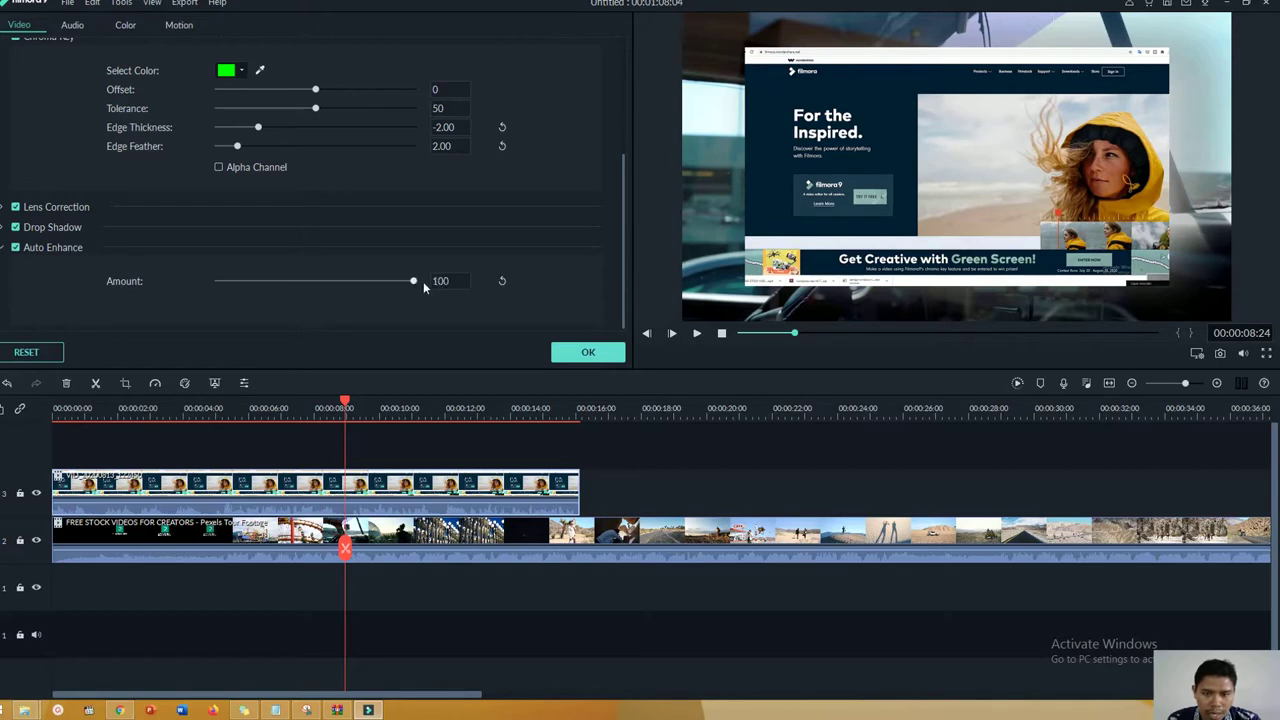
{"action": "left_click", "coordinate": [503, 281]}
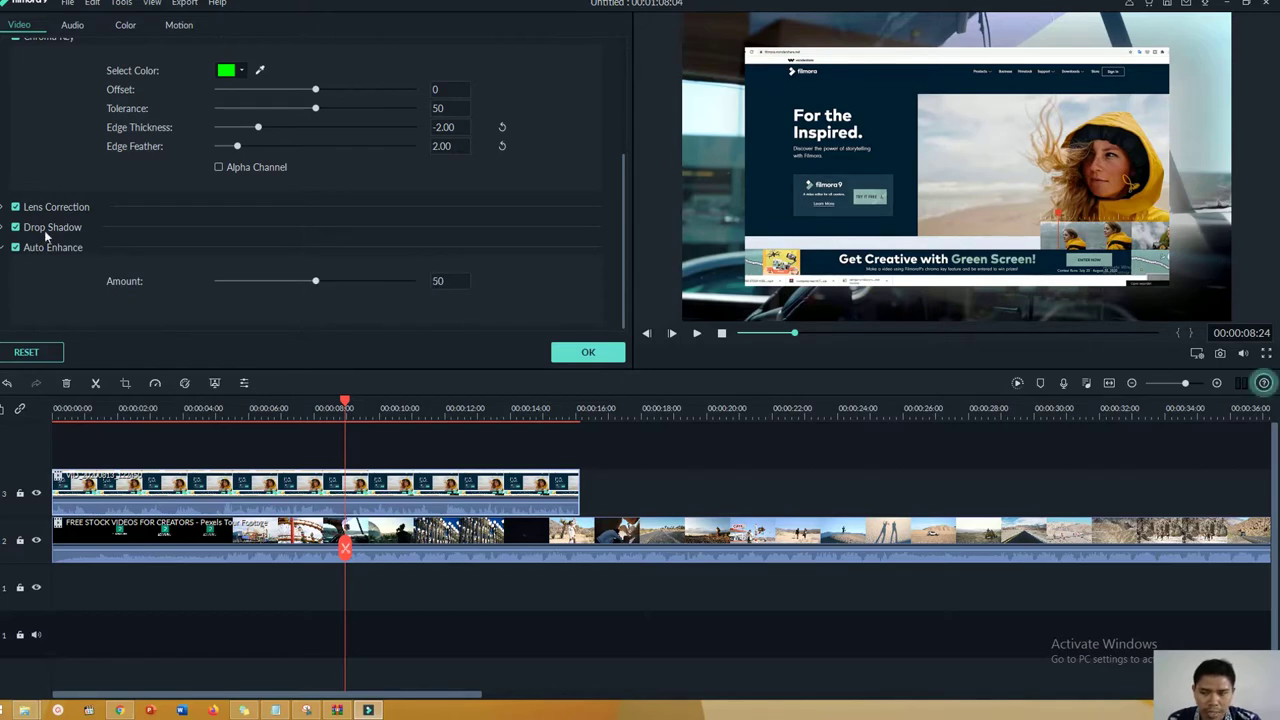
{"action": "left_click", "coordinate": [16, 248]}
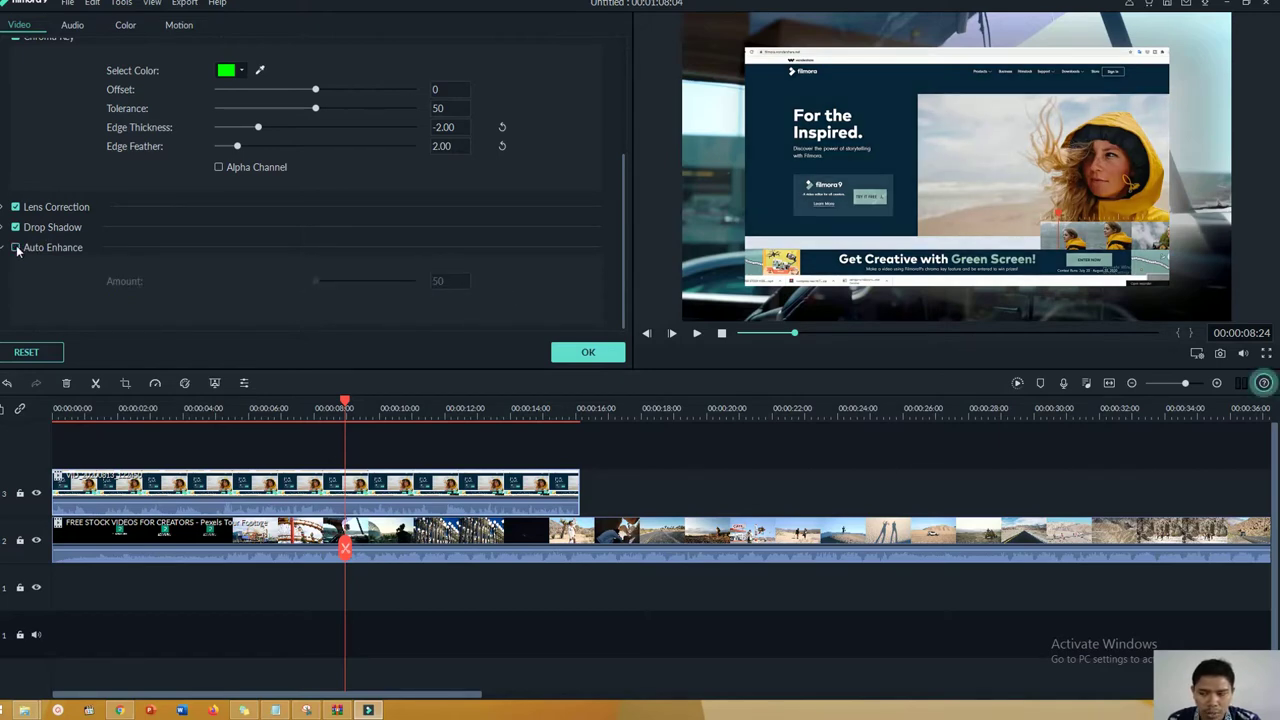
{"action": "left_click", "coordinate": [16, 248]}
{"action": "scroll", "coordinate": [45, 223], "scroll_direction": "up", "scroll_amount": 2}
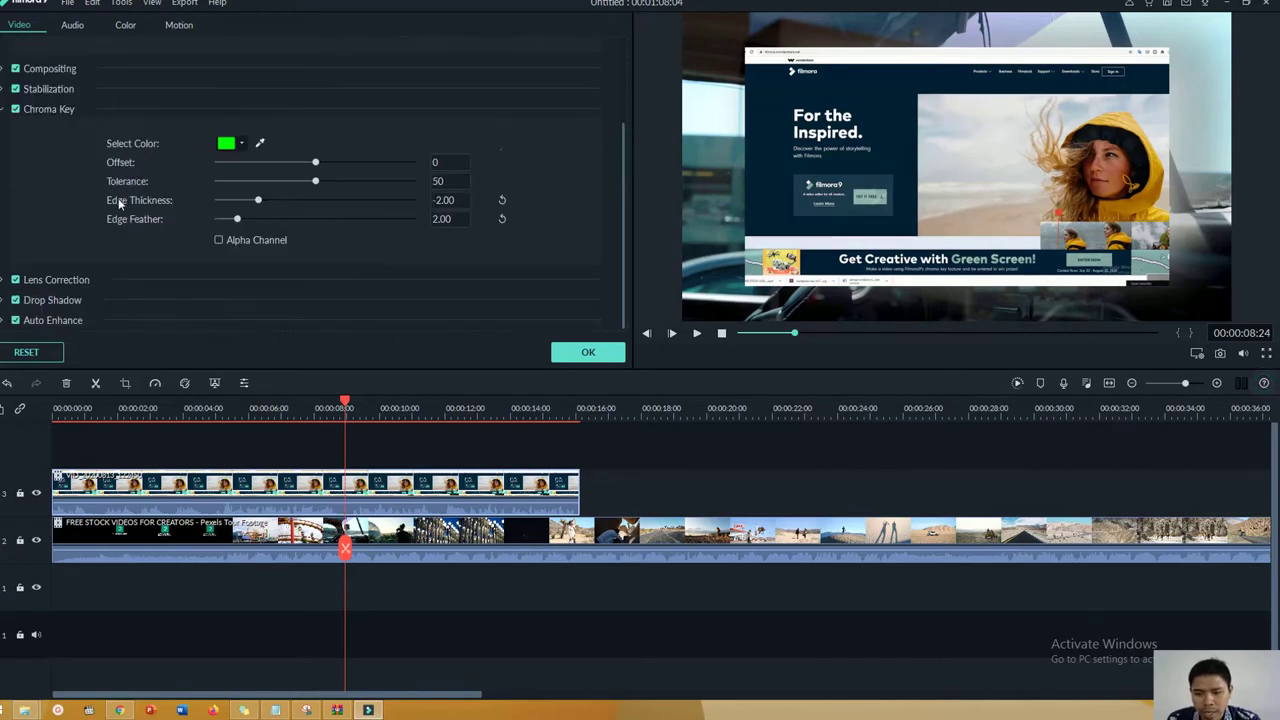